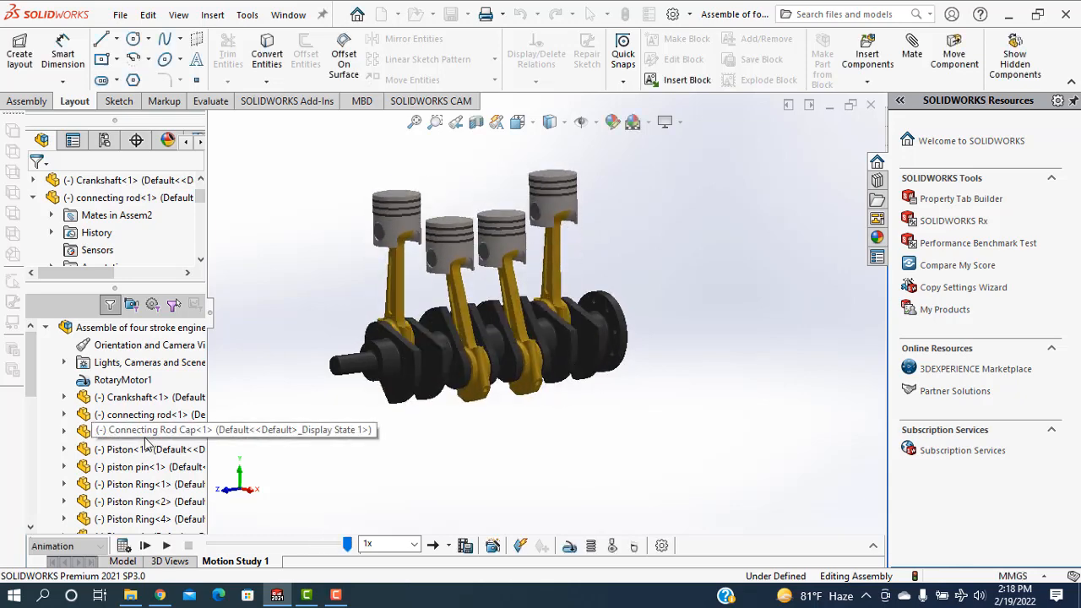
# Create a new, empty assembly document and set its unit system to MMGS
pyautogui.click(119, 18)
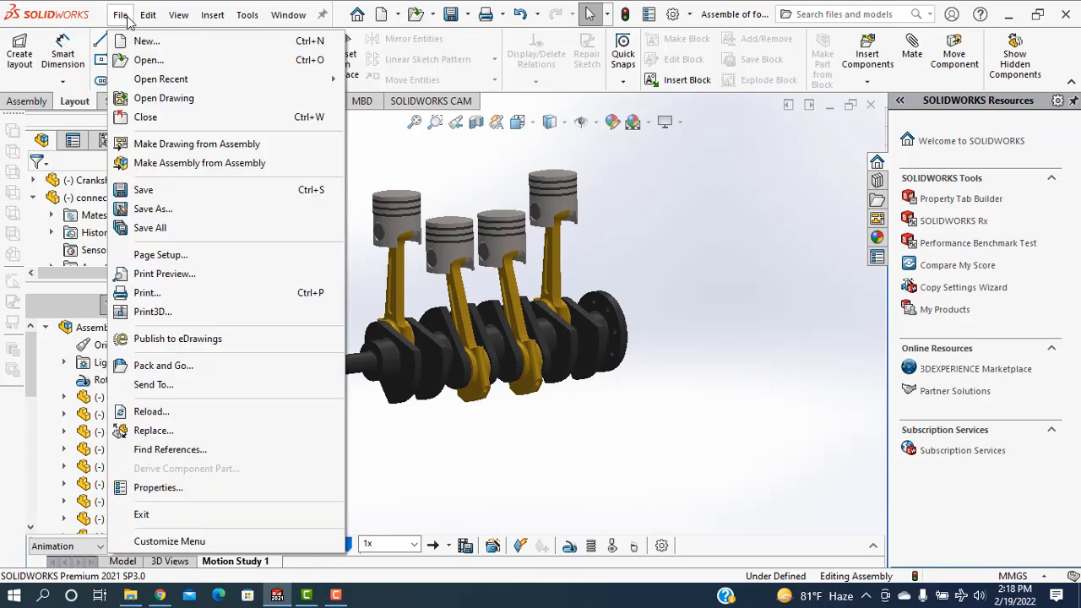
pyautogui.click(132, 41)
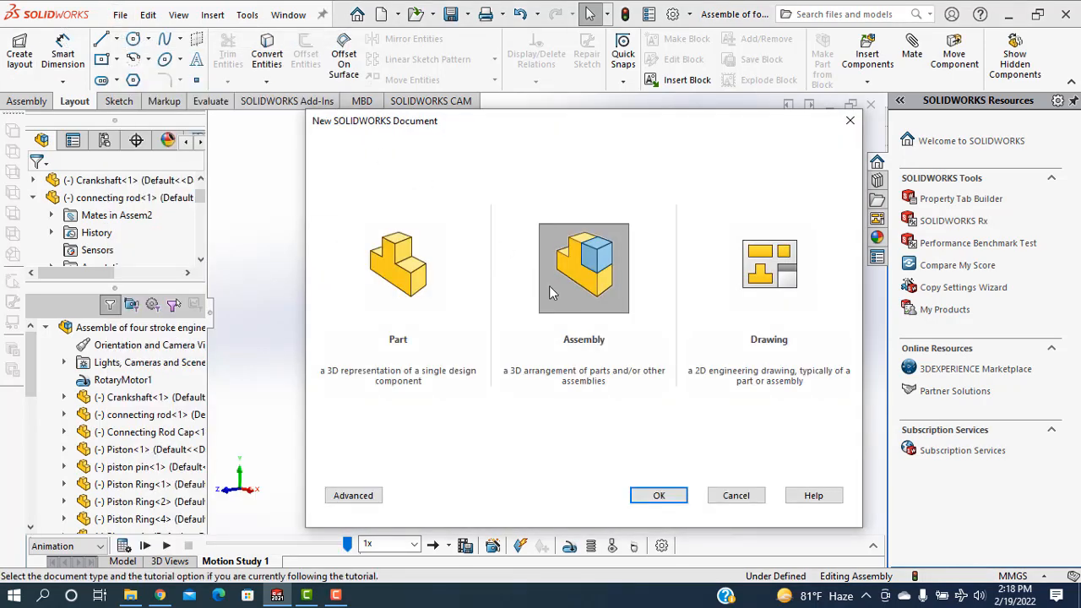
pyautogui.click(659, 498)
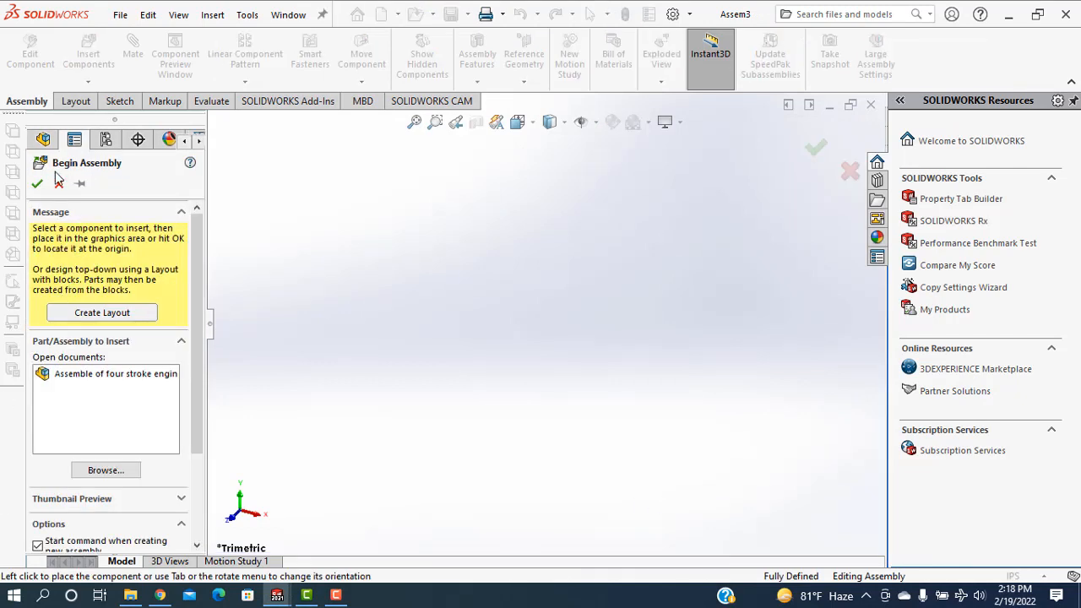
pyautogui.click(59, 184)
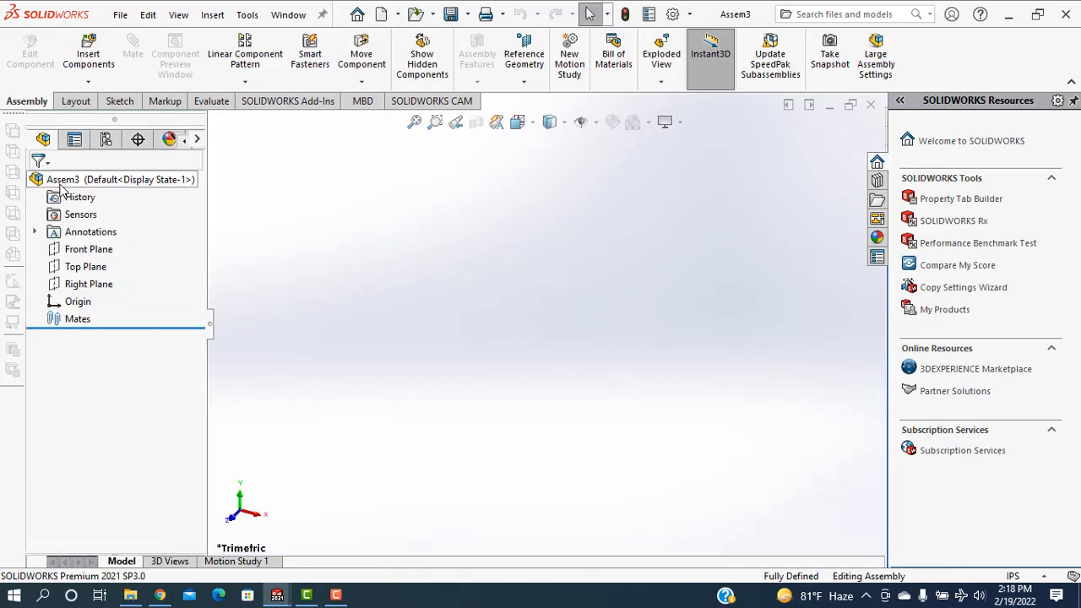
pyautogui.click(1018, 576)
pyautogui.click(963, 510)
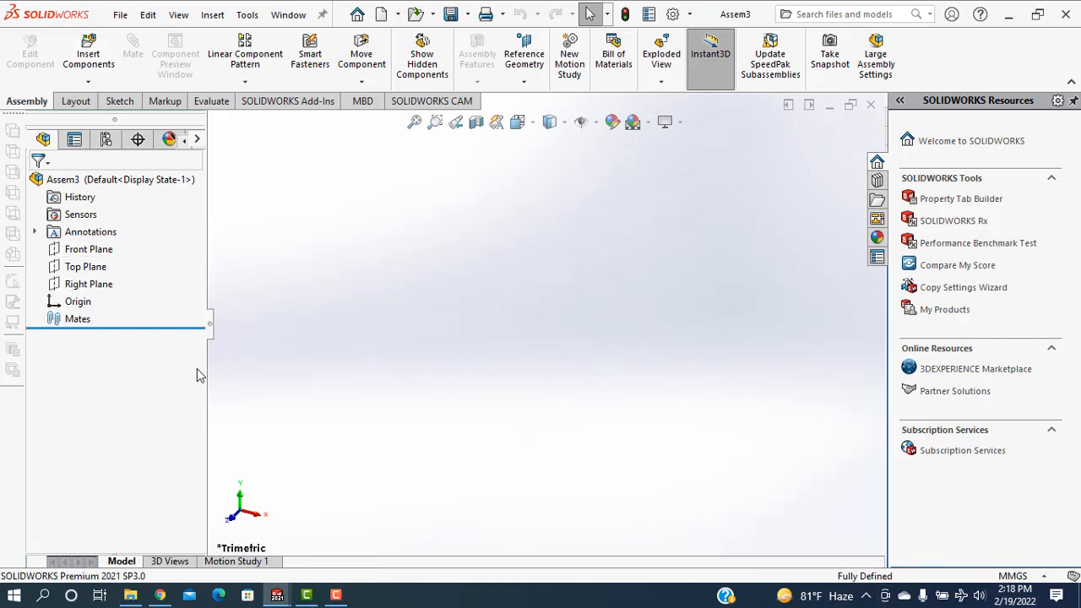
# Insert Crankshaft.SLDPRT from the Four stroke cylinder folder and place it in the assembly
pyautogui.click(88, 83)
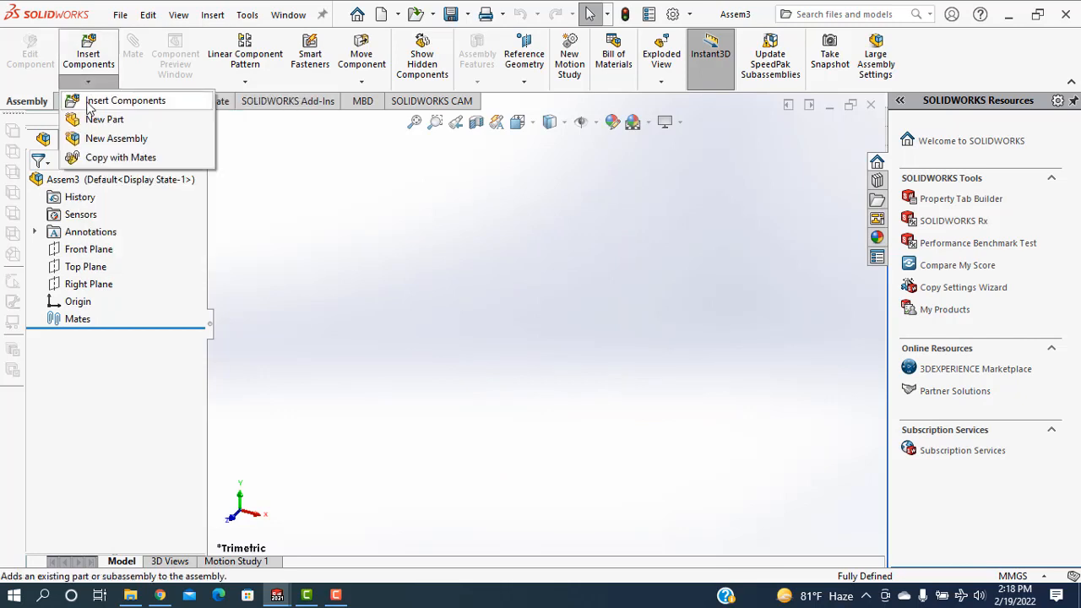
pyautogui.click(88, 101)
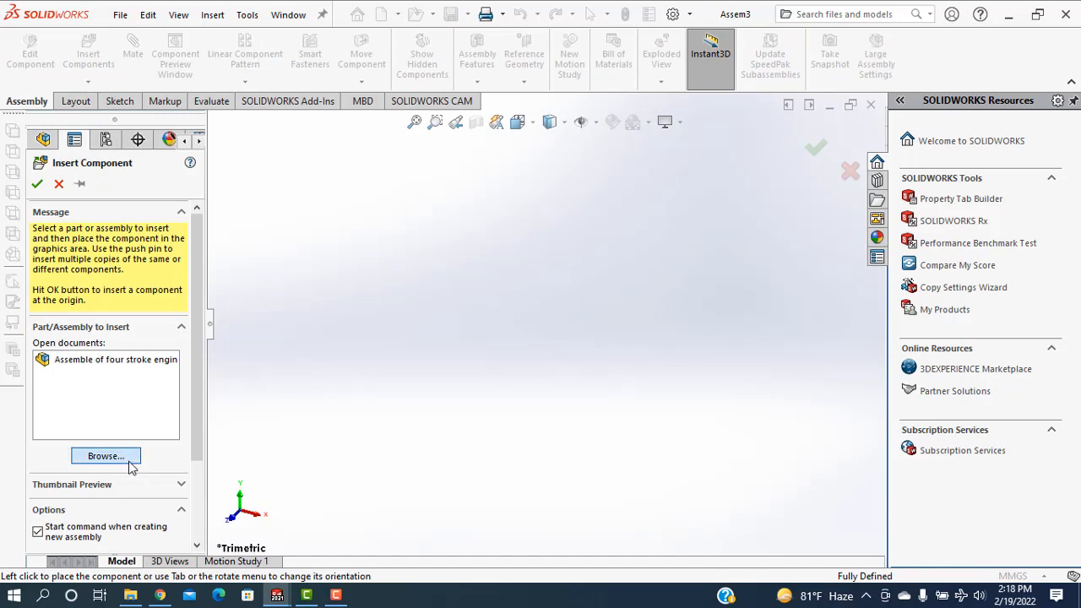
pyautogui.click(130, 461)
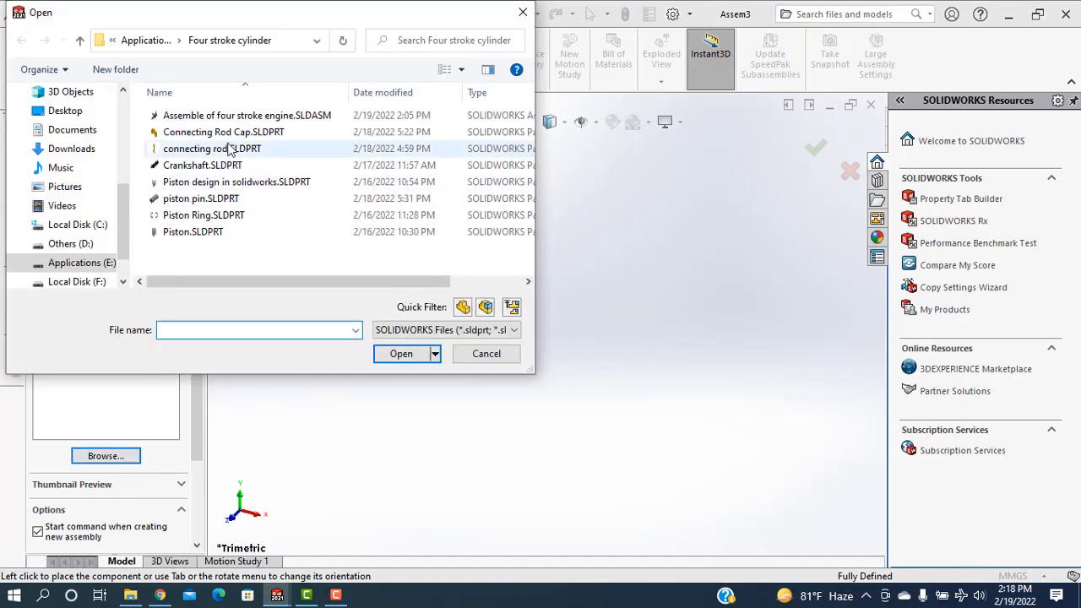
pyautogui.click(194, 165)
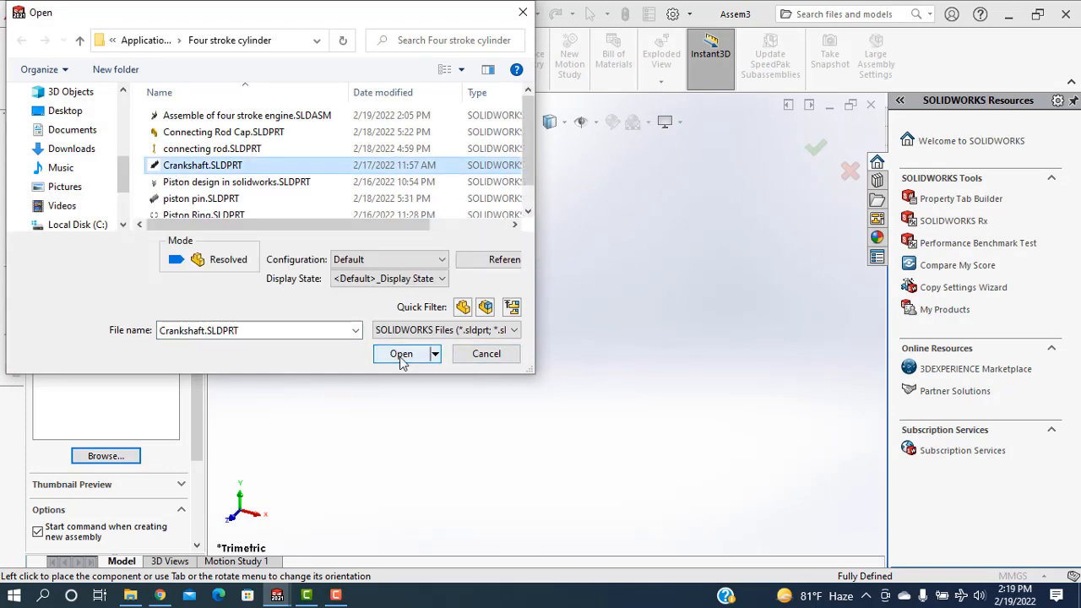
pyautogui.click(399, 355)
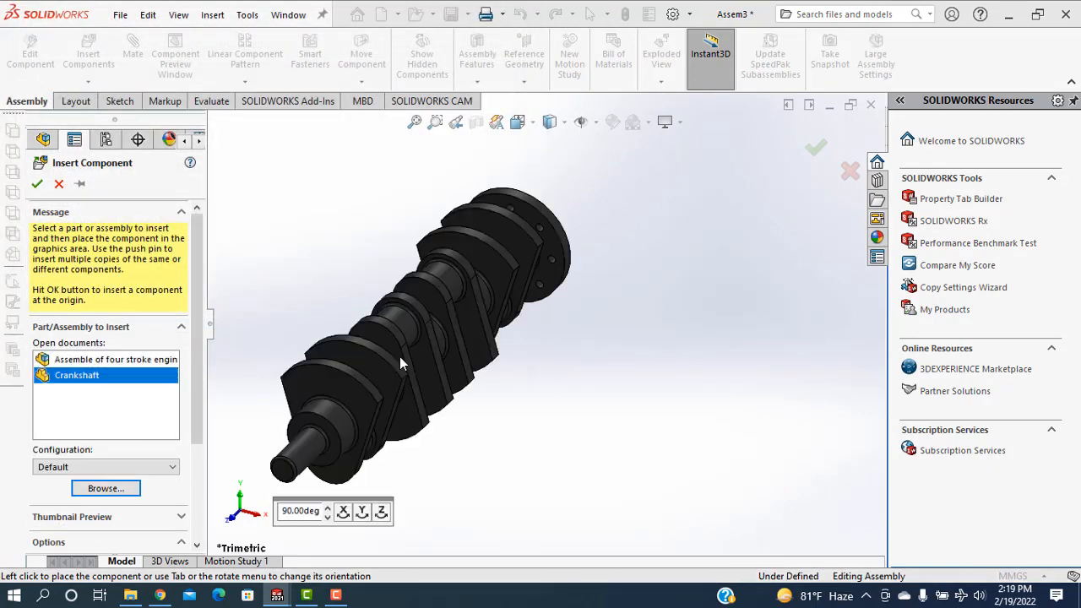
pyautogui.click(581, 337)
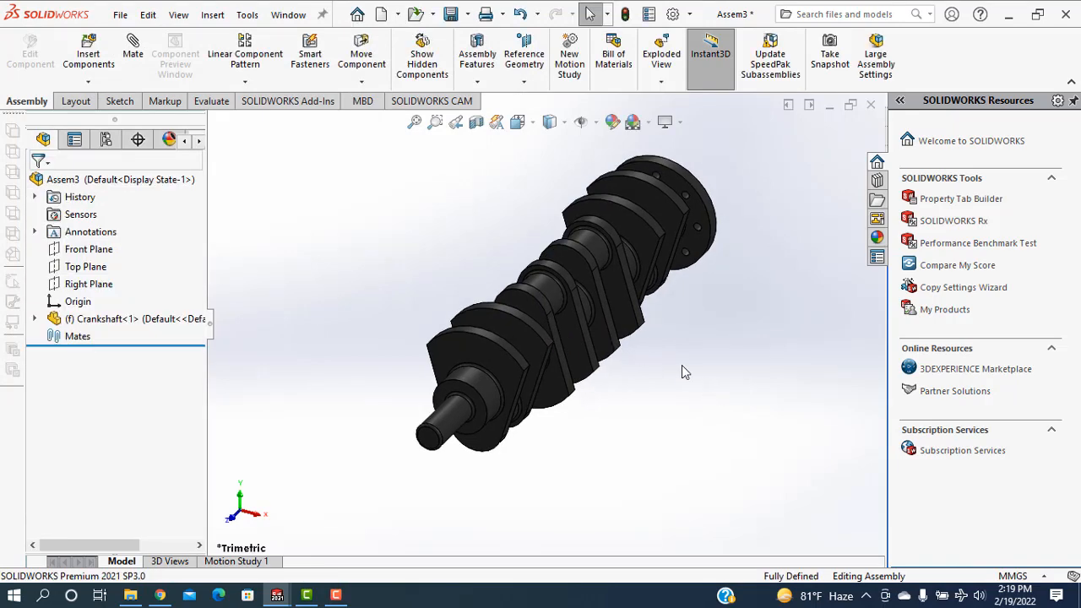
# Float the fixed crankshaft component and move it slightly to check that it is free
pyautogui.click(625, 321)
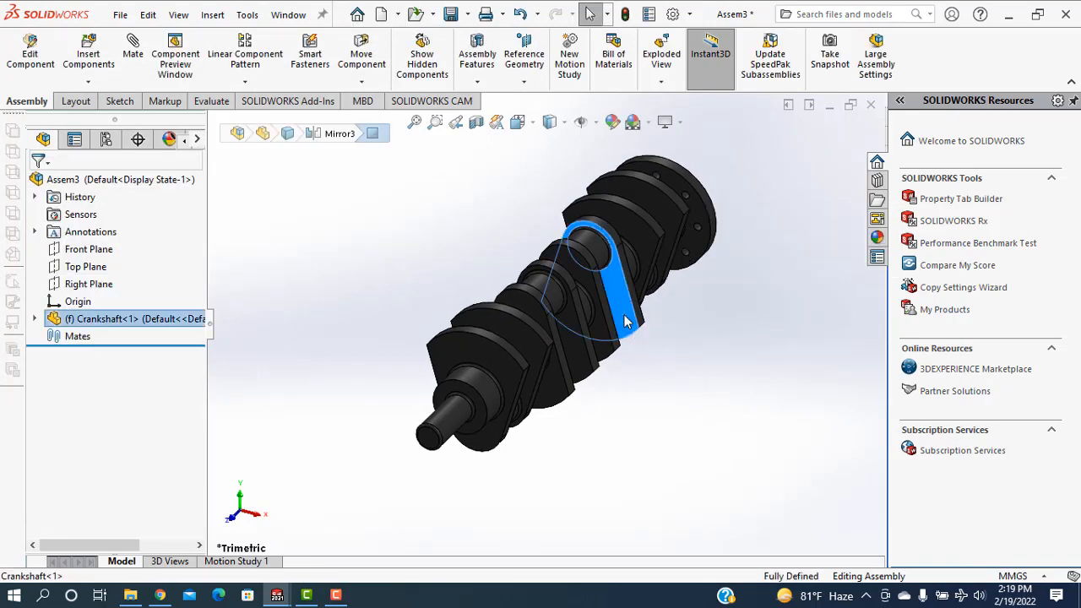
pyautogui.rightClick(625, 322)
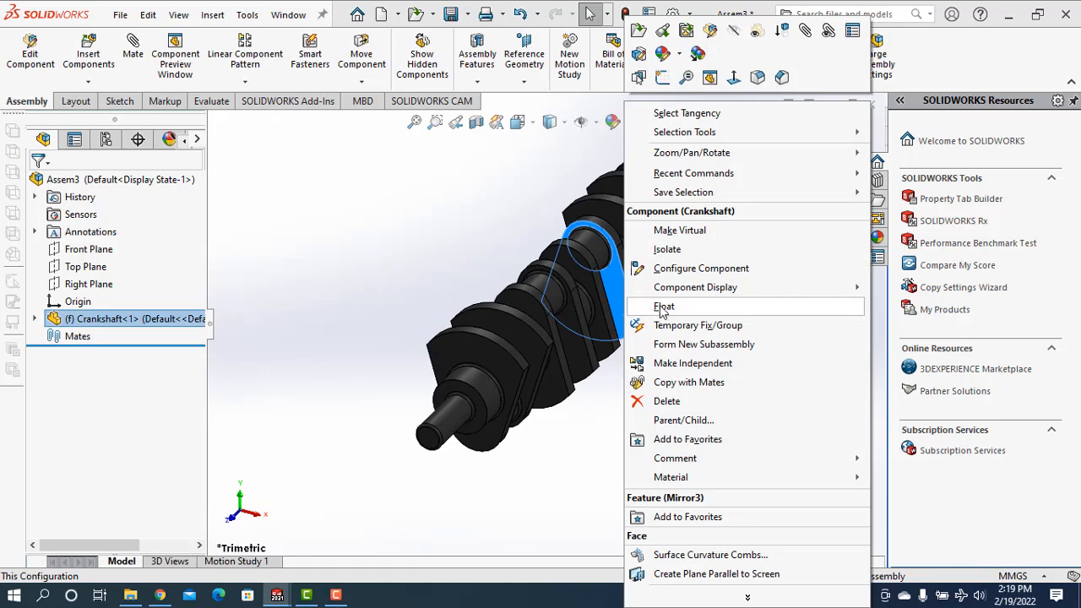
pyautogui.click(664, 308)
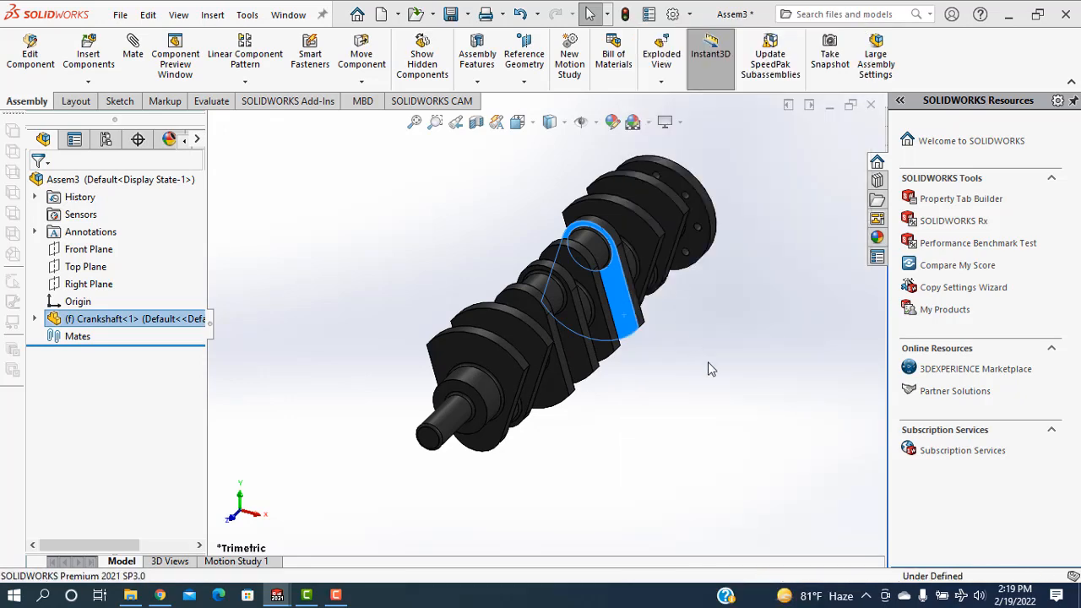
pyautogui.moveTo(601, 327); pyautogui.dragTo(687, 360)
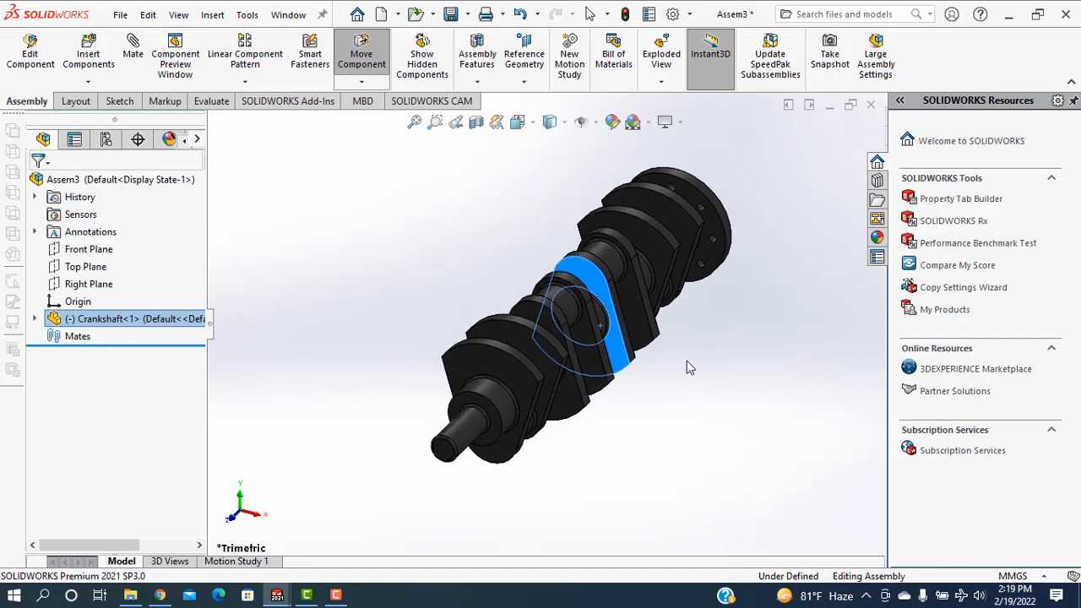
# On the Right Plane, sketch a horizontal centerline along the crankshaft axis from the flange past the shaft end, plus a vertical centerline up from its free end
pyautogui.click(80, 284)
pyautogui.click(153, 264)
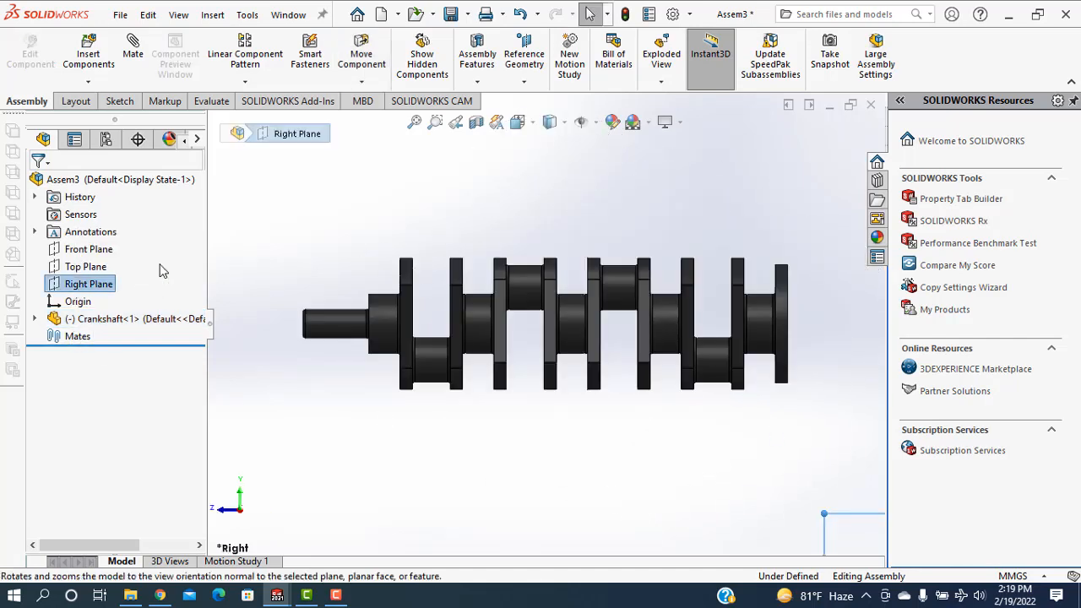
pyautogui.click(75, 102)
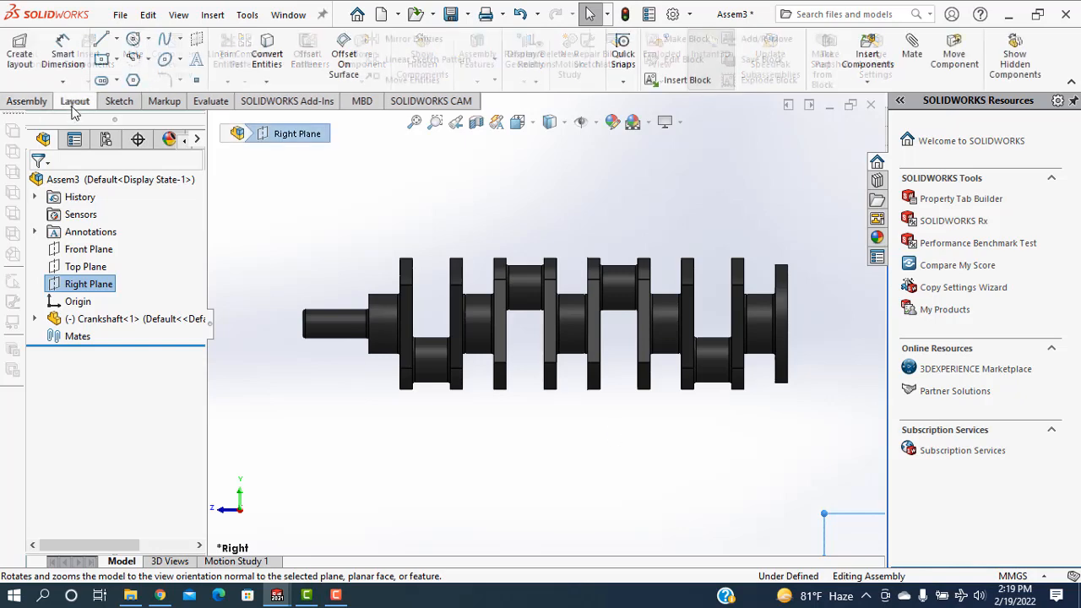
pyautogui.click(116, 41)
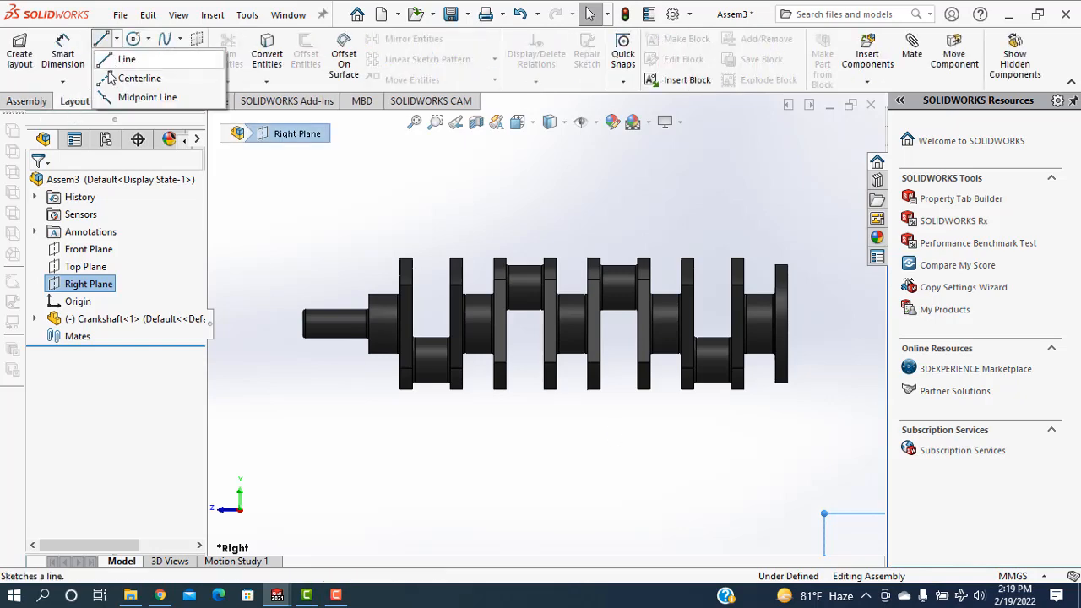
pyautogui.click(140, 77)
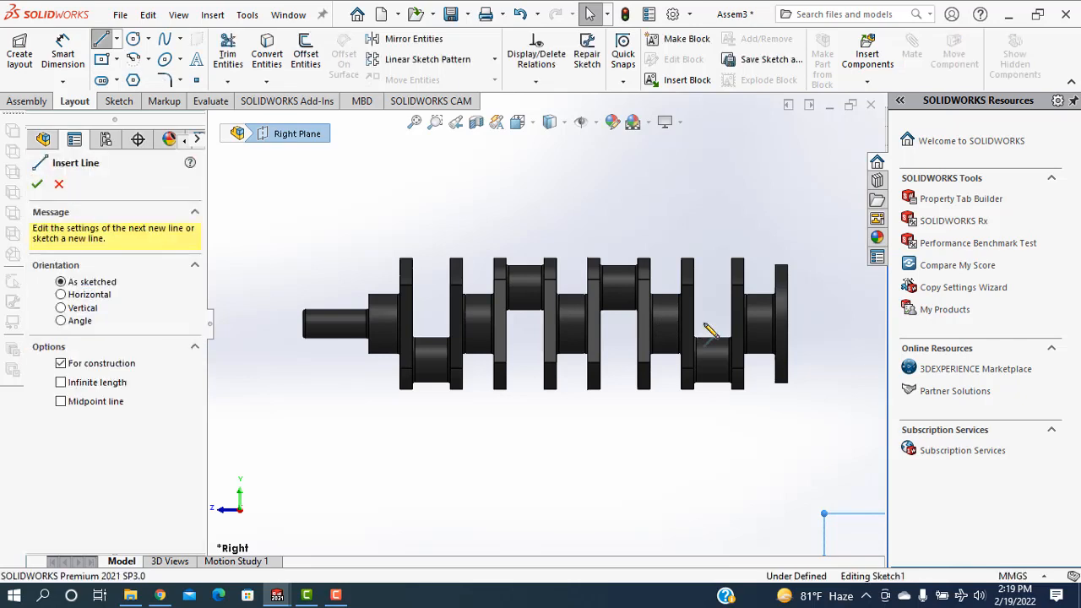
pyautogui.click(775, 324)
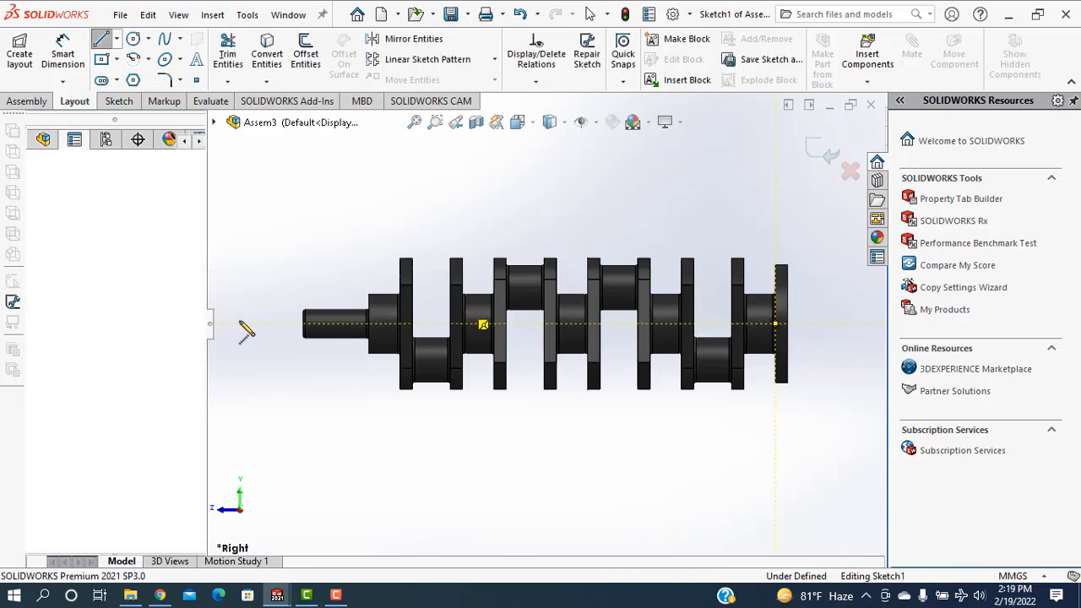
pyautogui.click(239, 236)
pyautogui.rightClick(315, 235)
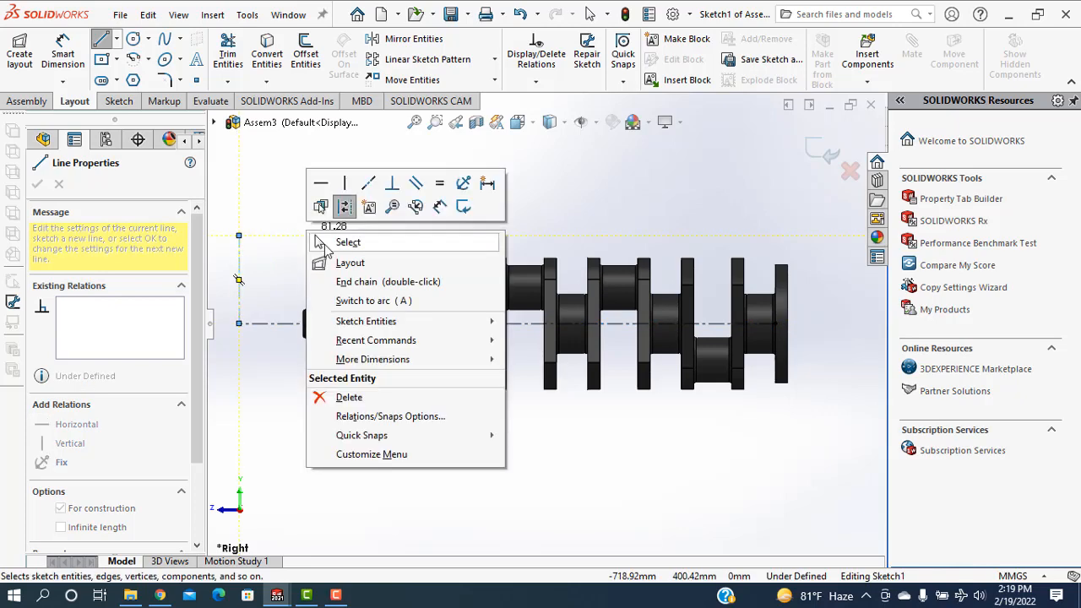
pyautogui.click(317, 240)
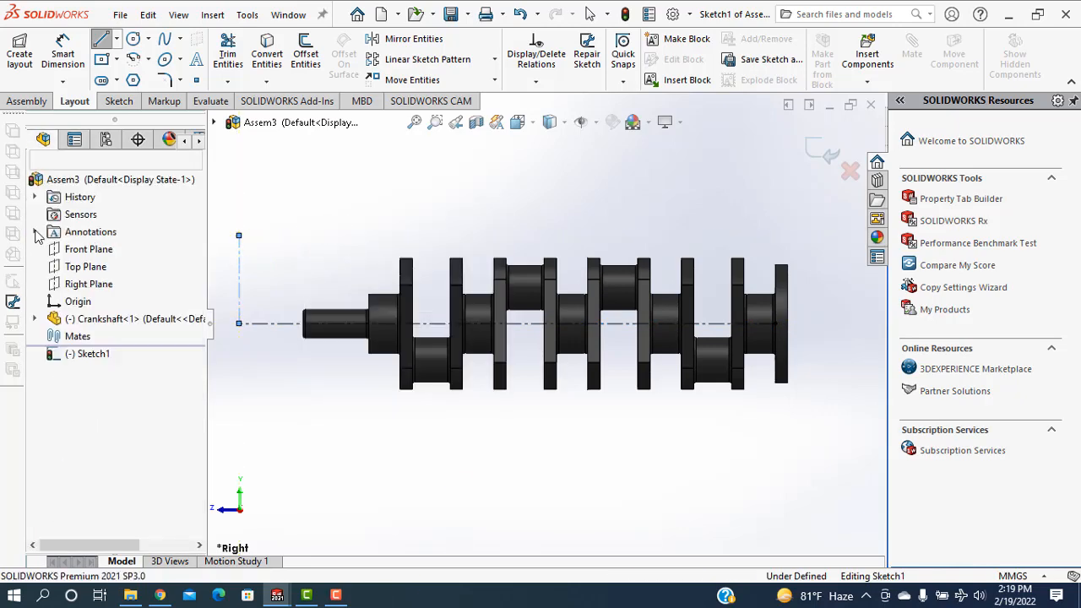
# Sketch a solid vertical line upward from the horizontal centerline, just beyond the free end of the crankshaft
pyautogui.press('l')
pyautogui.click(289, 324)
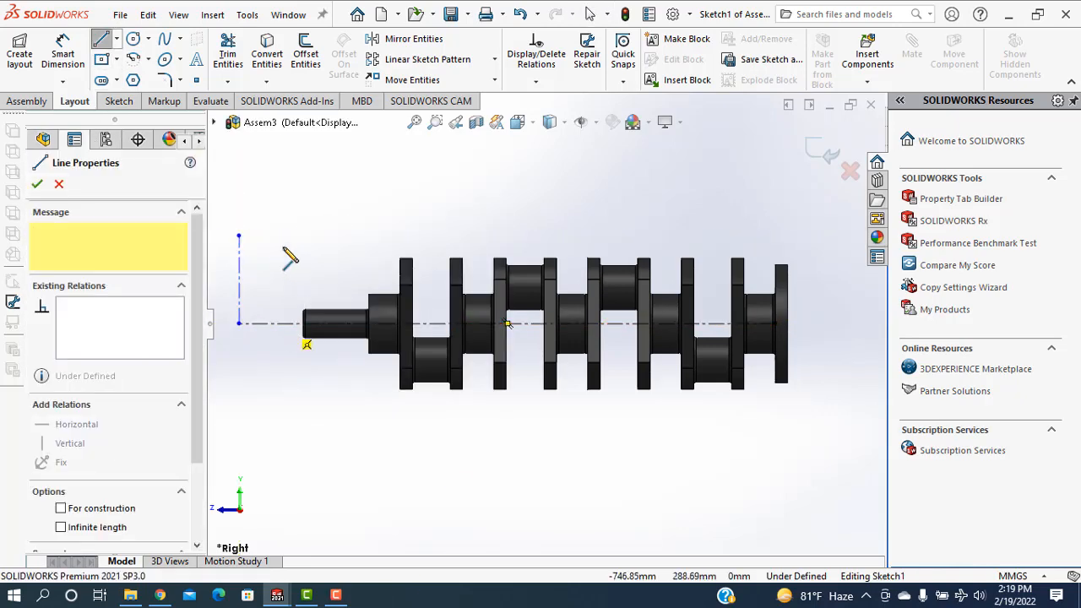
pyautogui.click(283, 247)
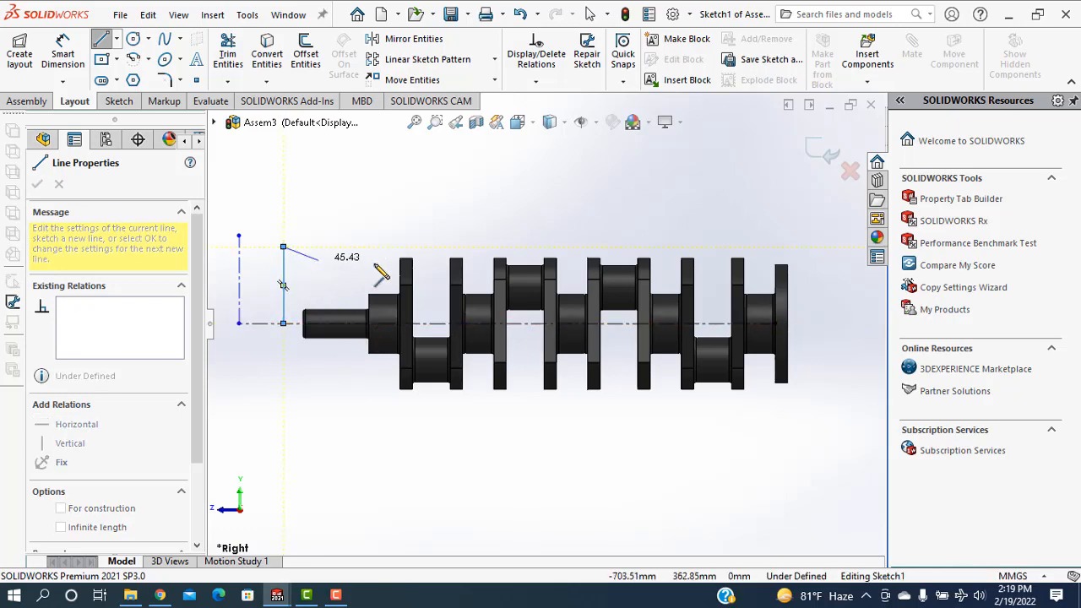
pyautogui.rightClick(321, 260)
pyautogui.click(364, 273)
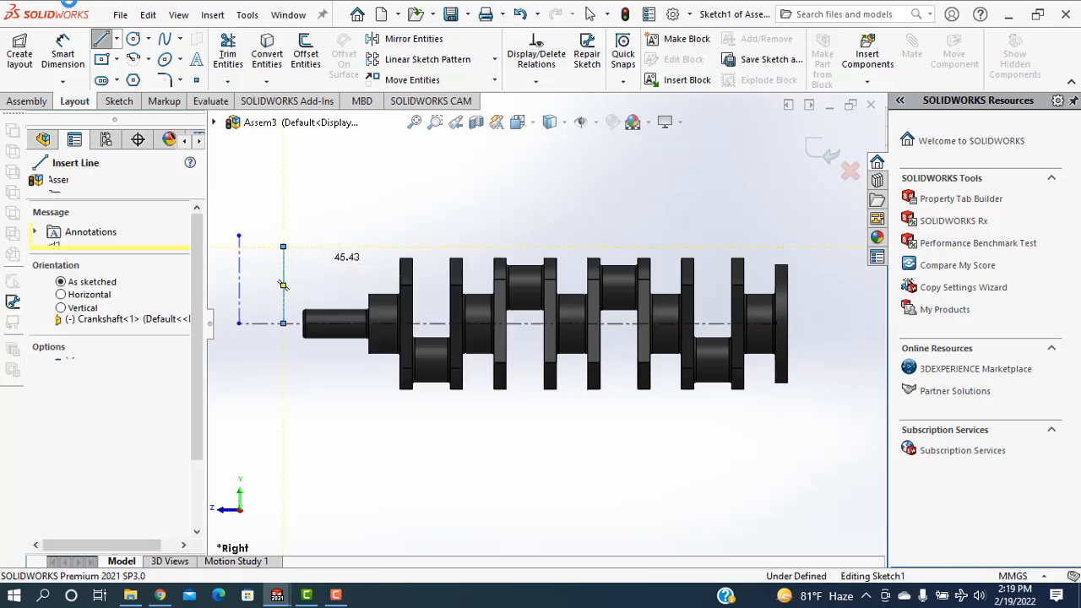
# Sketch a second solid vertical line upward from the centerline, near the inner end of the thin shaft section
pyautogui.press('l')
pyautogui.click(354, 326)
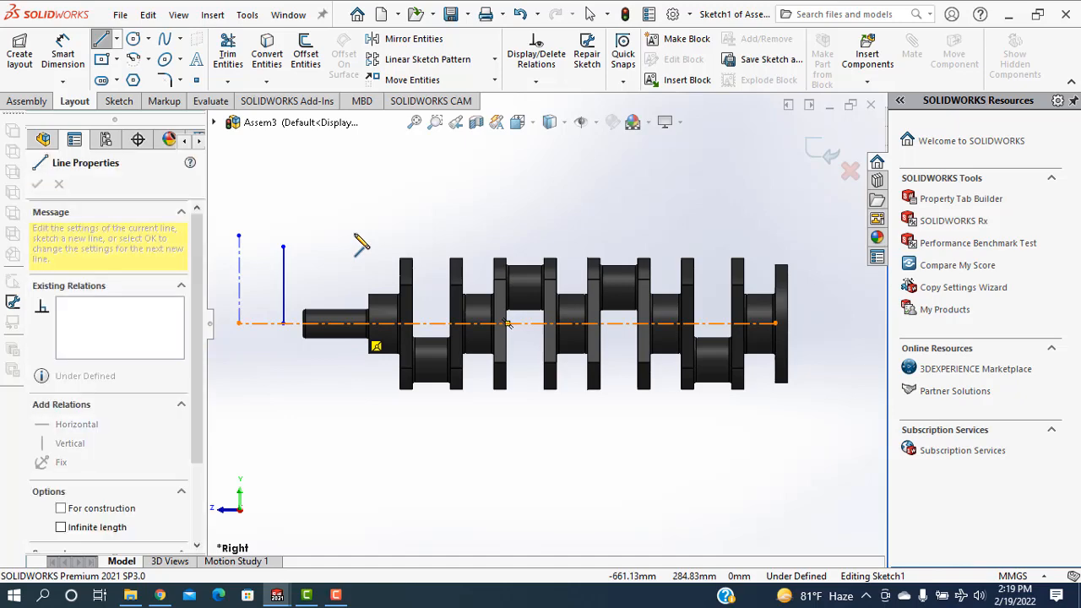
pyautogui.click(354, 236)
pyautogui.rightClick(389, 228)
pyautogui.click(415, 239)
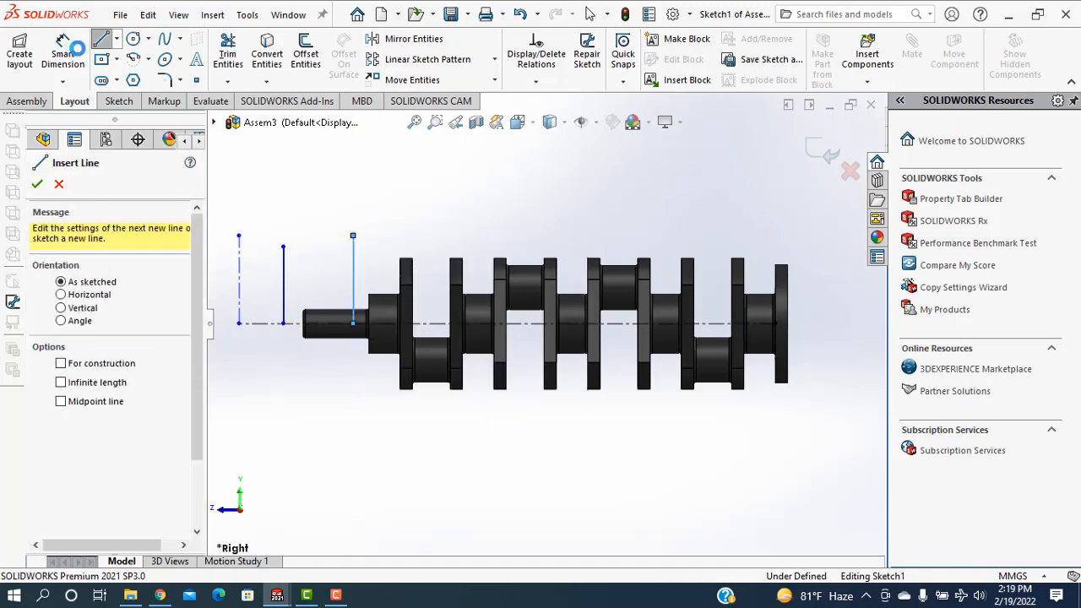
# Sketch a third vertical line upward from the centerline, between the webs of the first crankpin and extending above them
pyautogui.press('l')
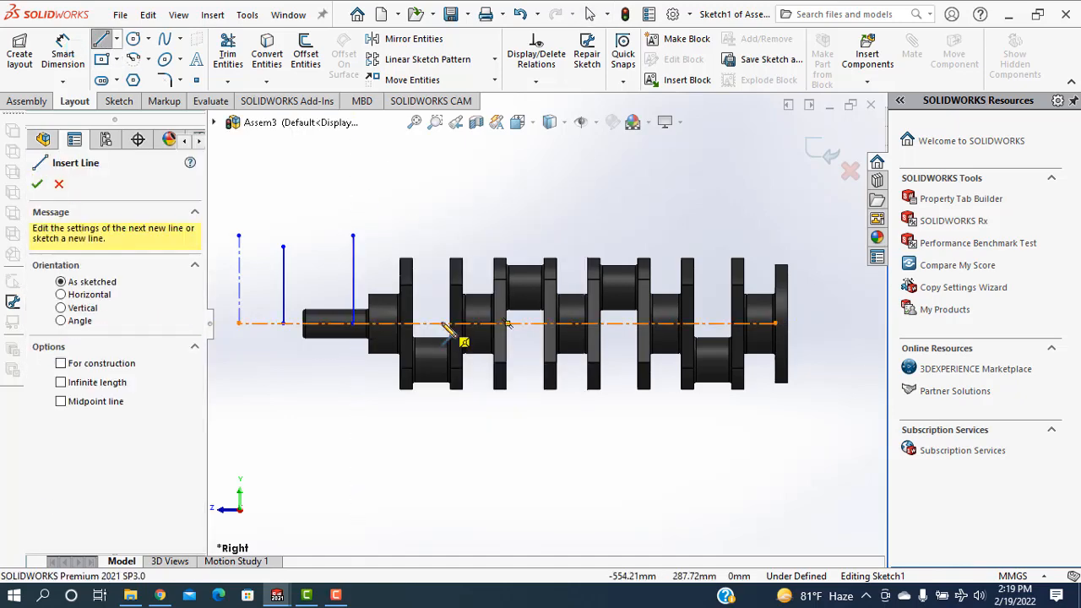
pyautogui.click(441, 323)
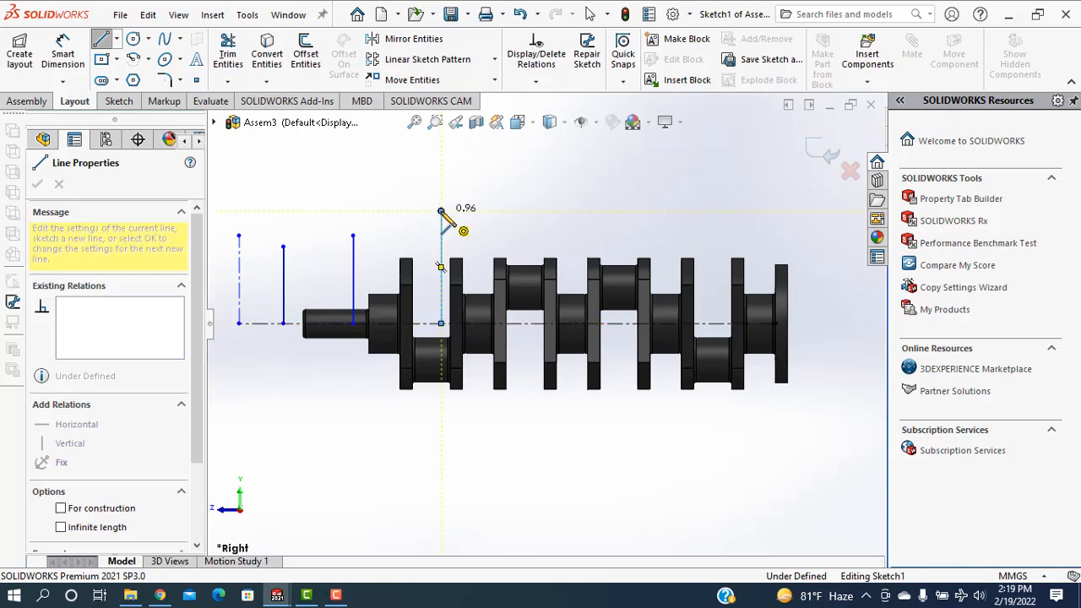
pyautogui.rightClick(442, 211)
pyautogui.click(455, 223)
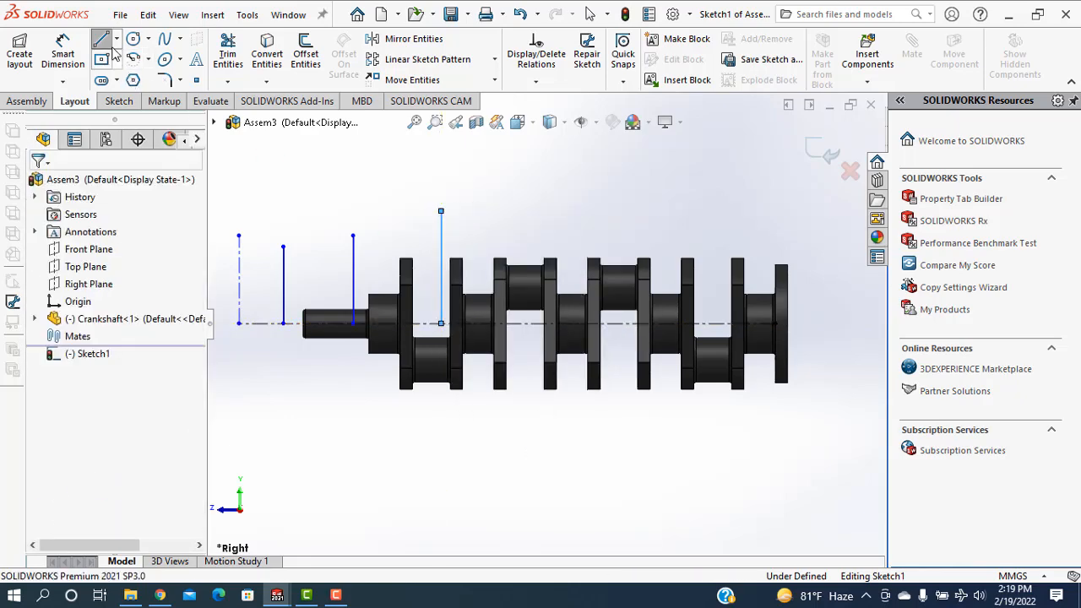
pyautogui.press('l')
pyautogui.click(522, 323)
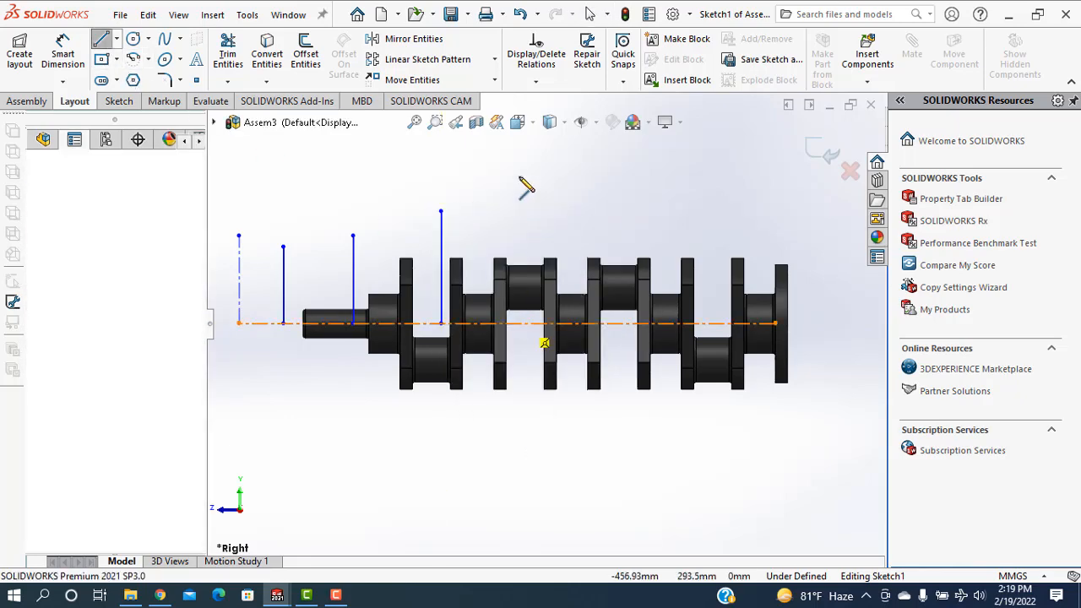
pyautogui.click(531, 211)
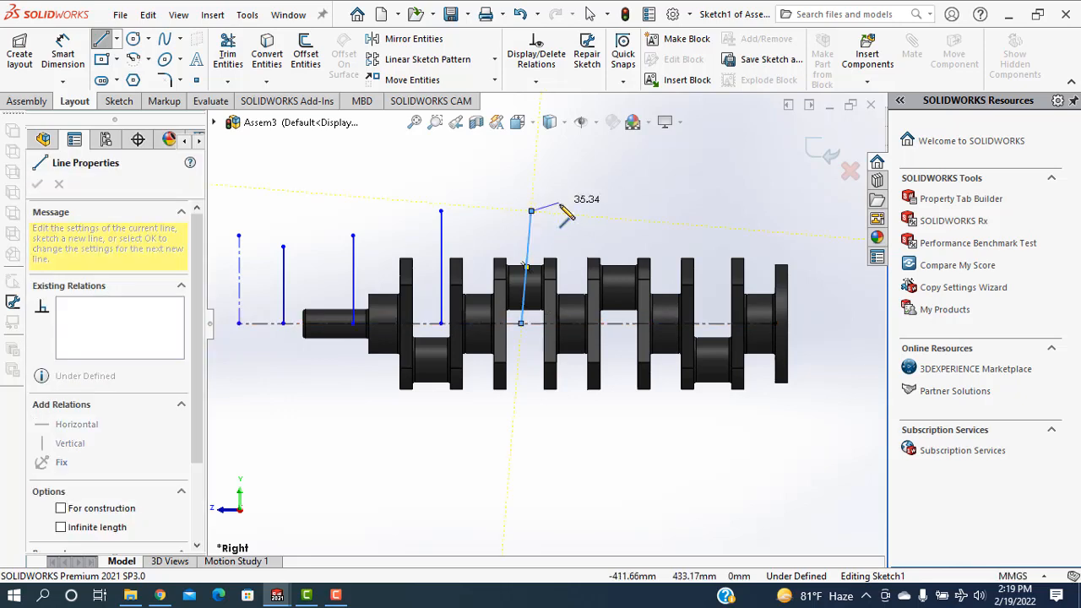
pyautogui.press('Escape')
pyautogui.hotkey('ctrl', 'z')
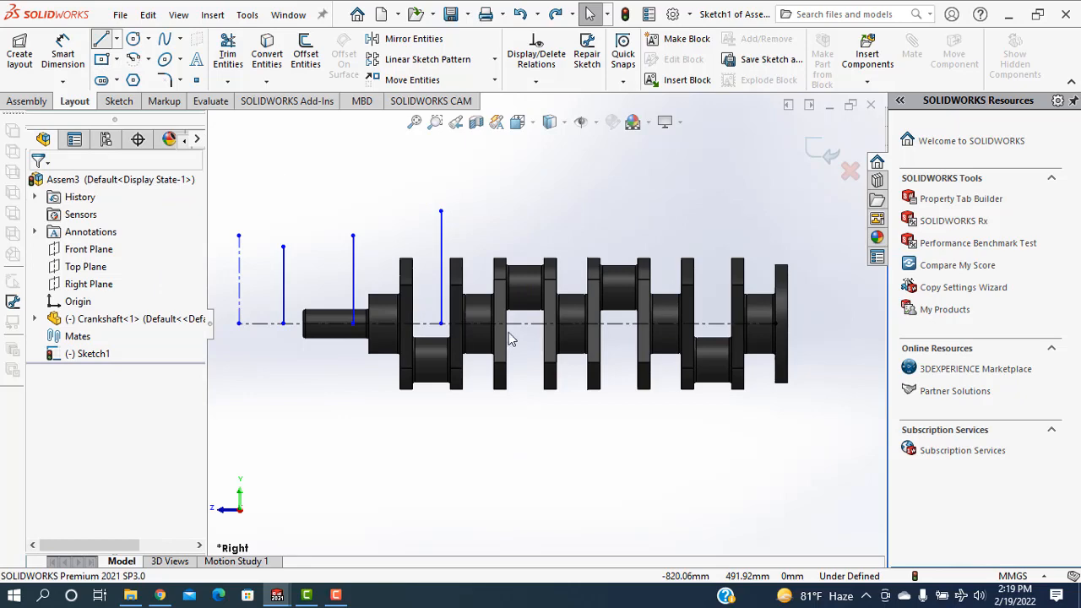
# Sketch a vertical line about 137 mm long upward from the centerline through the second crankpin, level with the previous line's upper end
pyautogui.press('l')
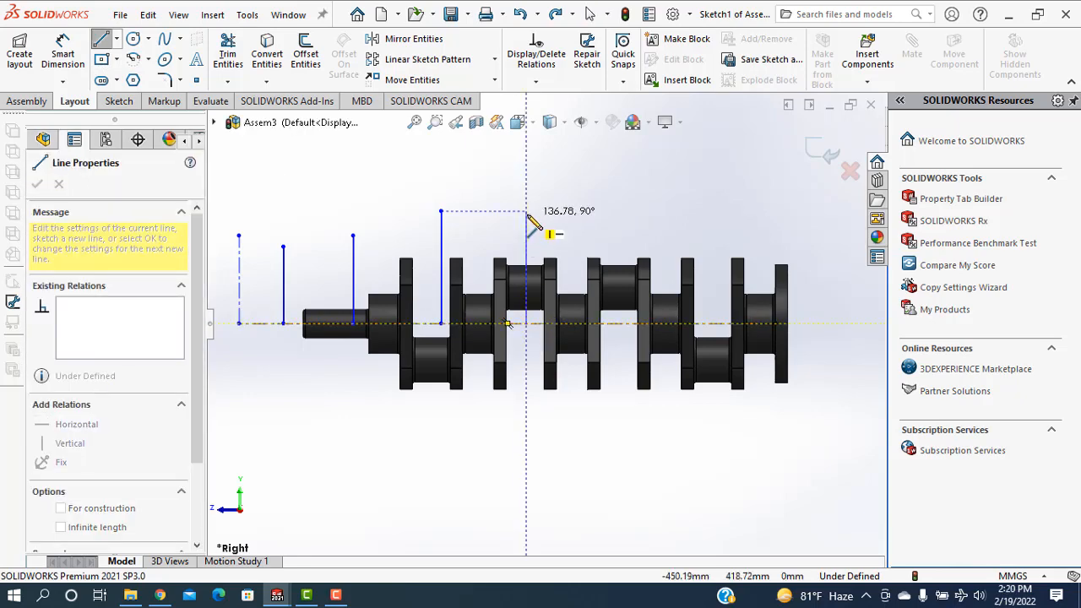
pyautogui.click(526, 211)
pyautogui.rightClick(565, 217)
pyautogui.click(604, 229)
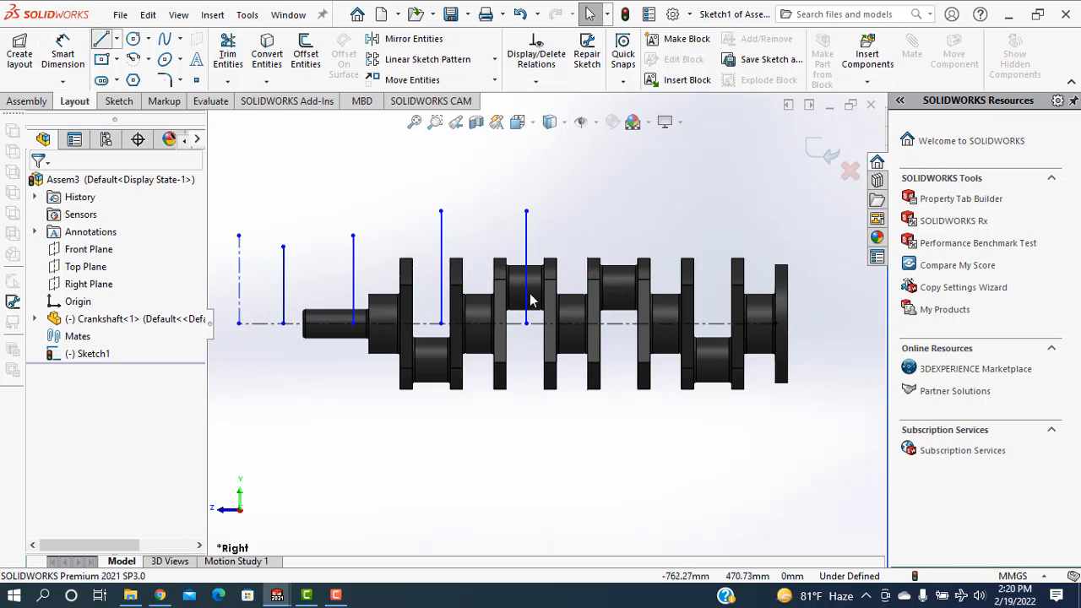
pyautogui.press('l')
pyautogui.click(605, 325)
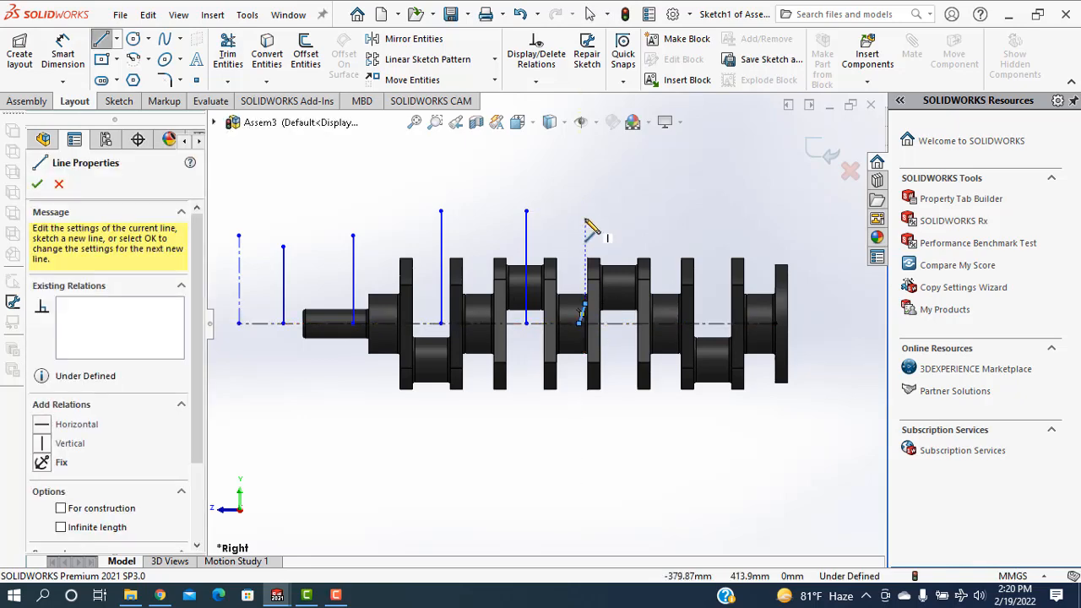
pyautogui.press('Escape')
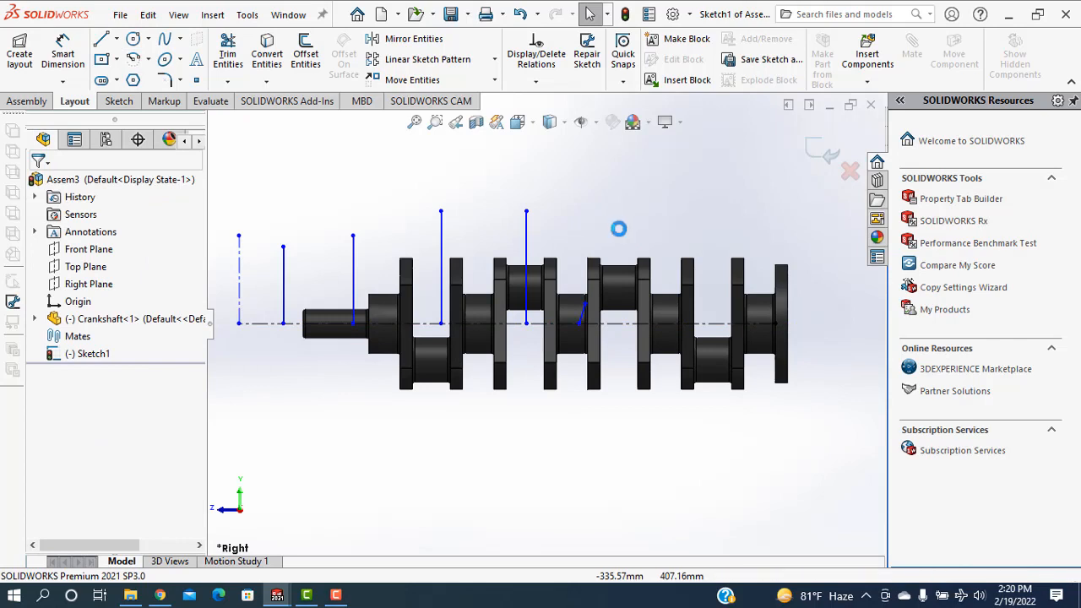
# Sketch a fifth solid vertical line upward from the horizontal centerline, just before the third crankpin, ending slightly higher than the previous lines
pyautogui.press('l')
pyautogui.click(588, 324)
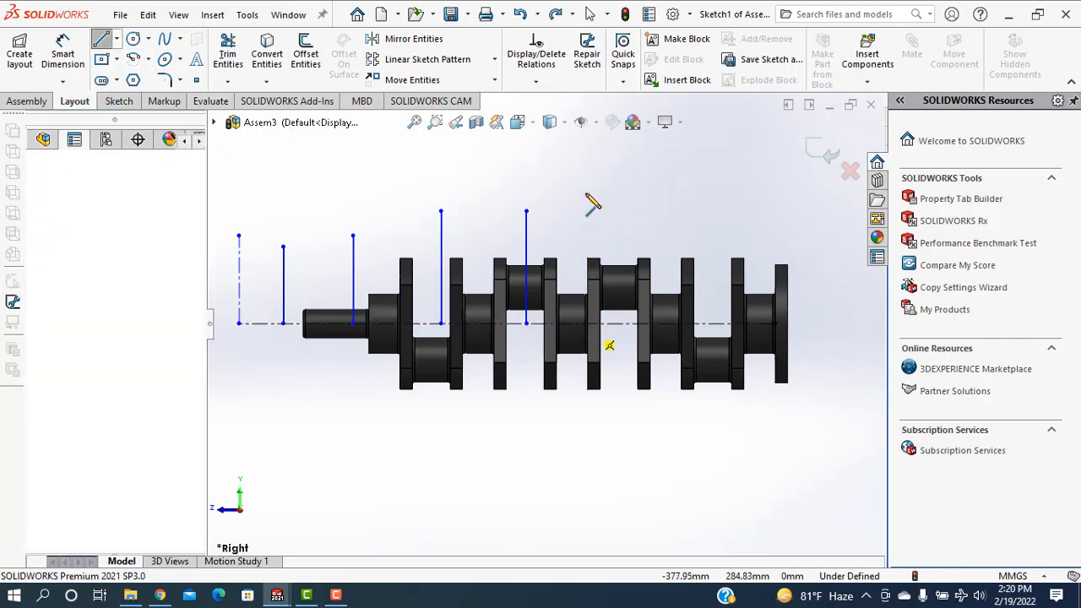
pyautogui.click(586, 197)
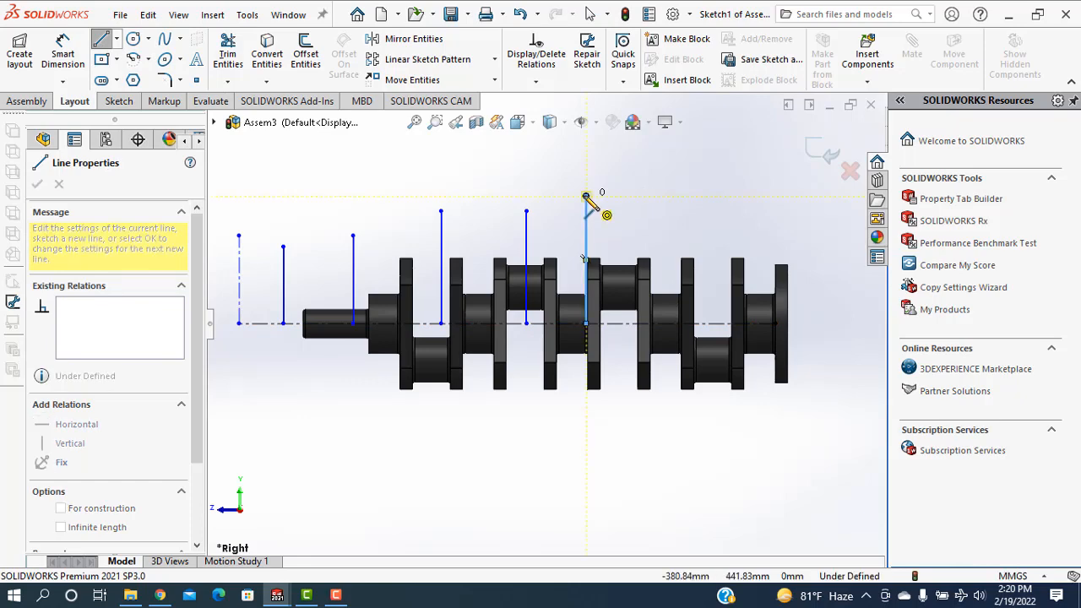
pyautogui.rightClick(598, 203)
pyautogui.click(622, 208)
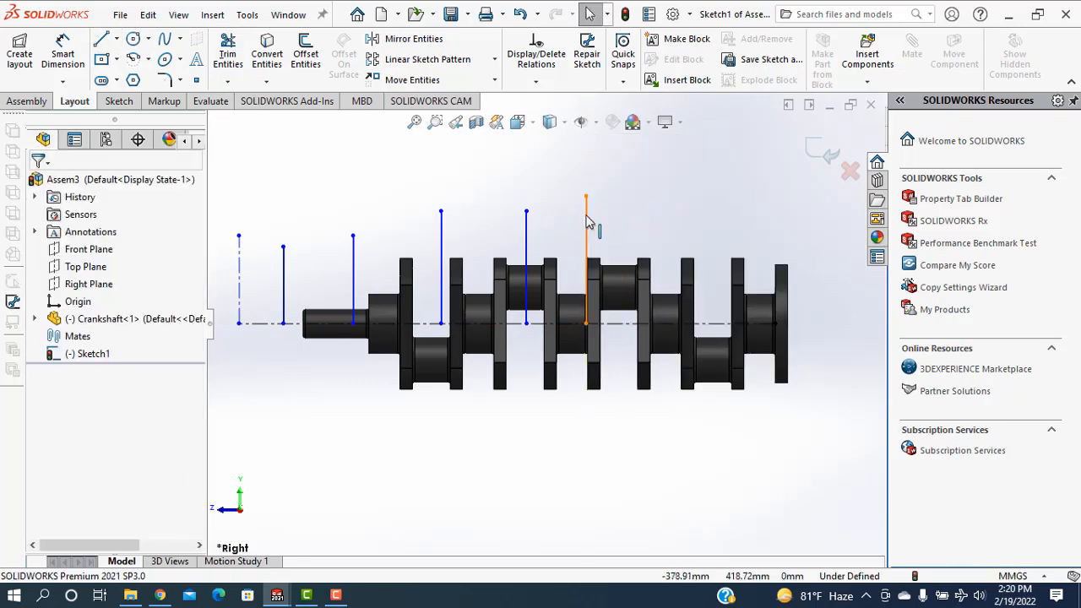
# Convert the five solid vertical lines to construction geometry
pyautogui.click(527, 240)
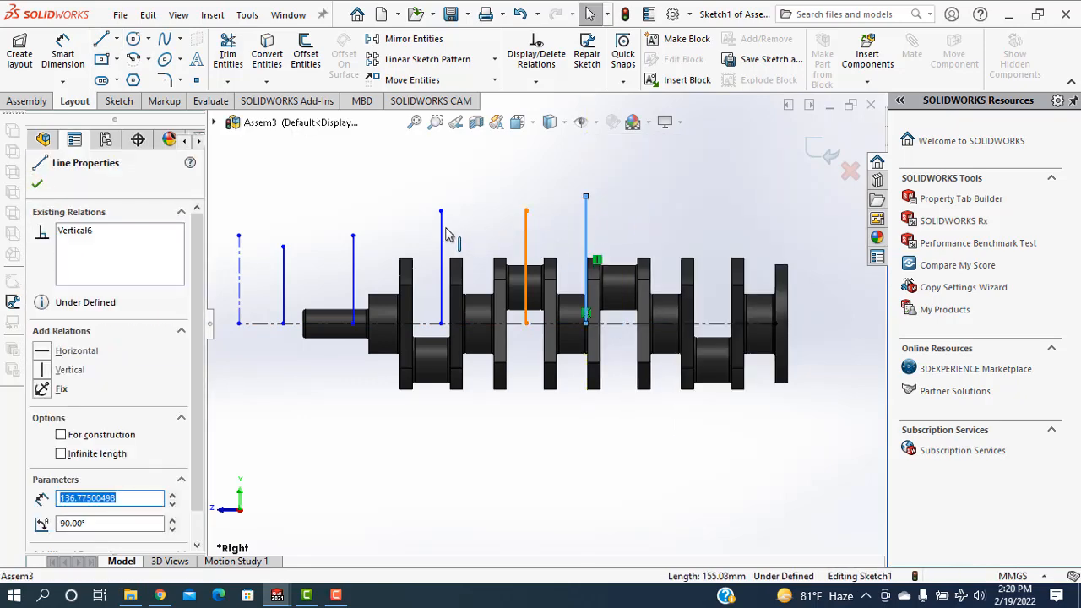
pyautogui.keyDown('ctrl'); pyautogui.click(355, 270); pyautogui.keyUp('ctrl')
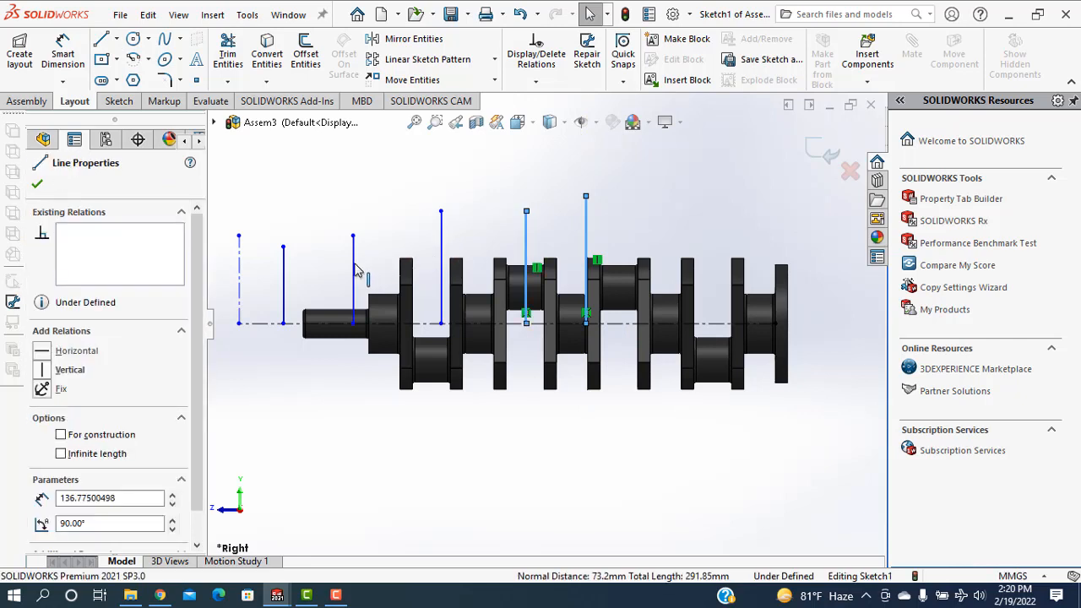
pyautogui.keyDown('ctrl'); pyautogui.click(283, 289); pyautogui.keyUp('ctrl')
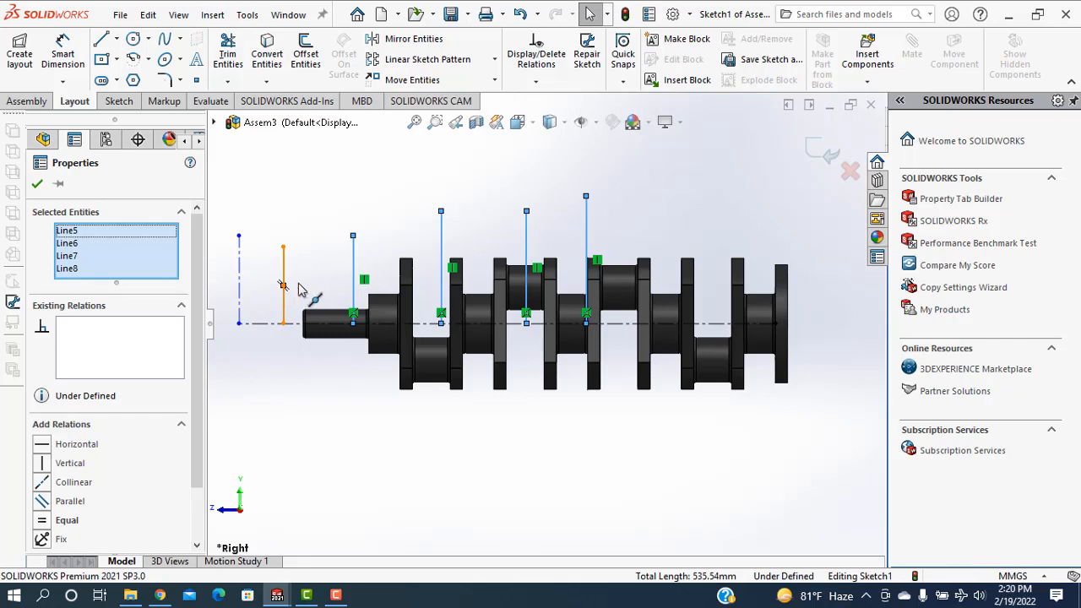
pyautogui.keyDown('ctrl'); pyautogui.click(287, 285); pyautogui.keyUp('ctrl')
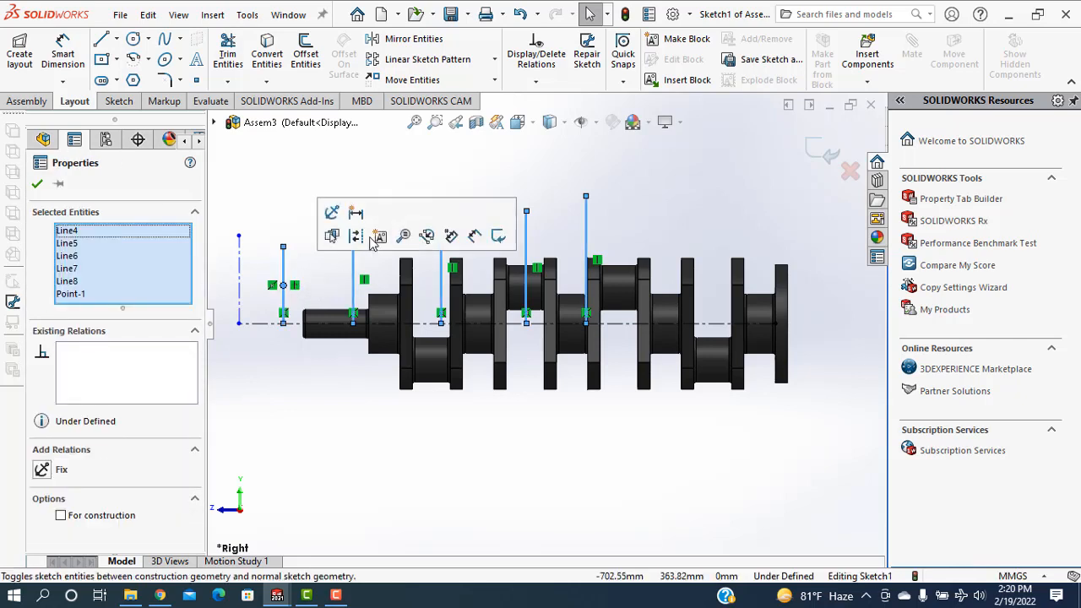
pyautogui.click(358, 237)
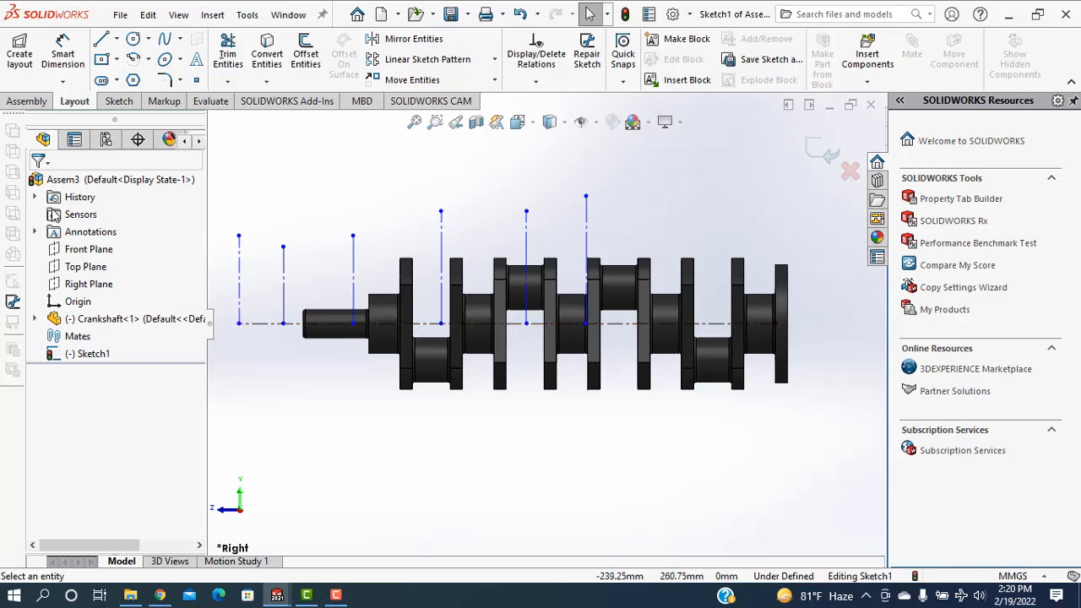
# Try a 156 mm spacing dimension between the first two vertical construction lines beyond the crankshaft's free end, and undo it
pyautogui.click(63, 52)
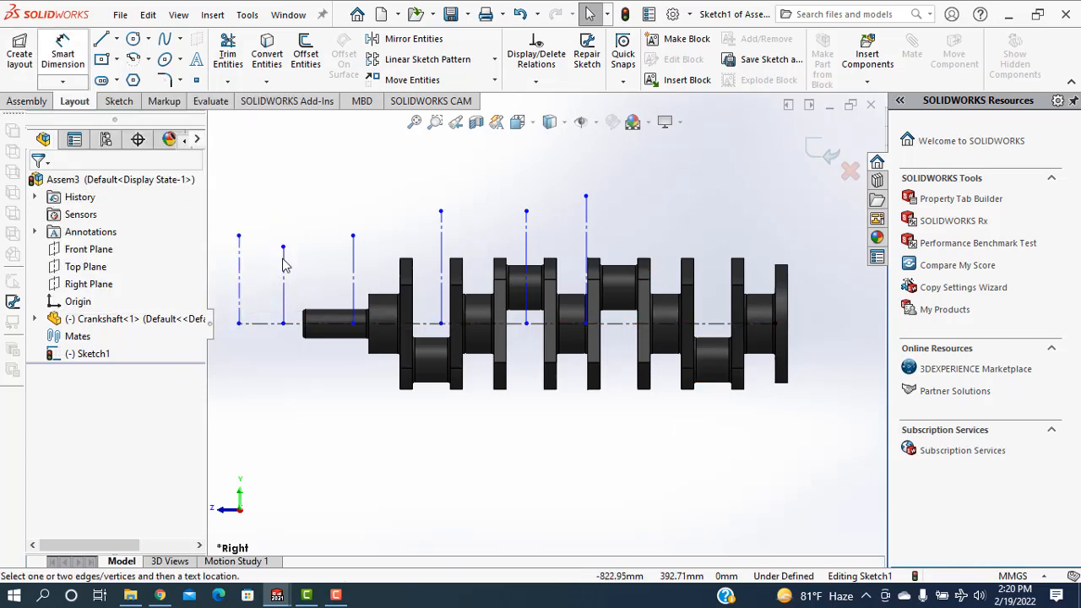
pyautogui.click(239, 294)
pyautogui.click(282, 295)
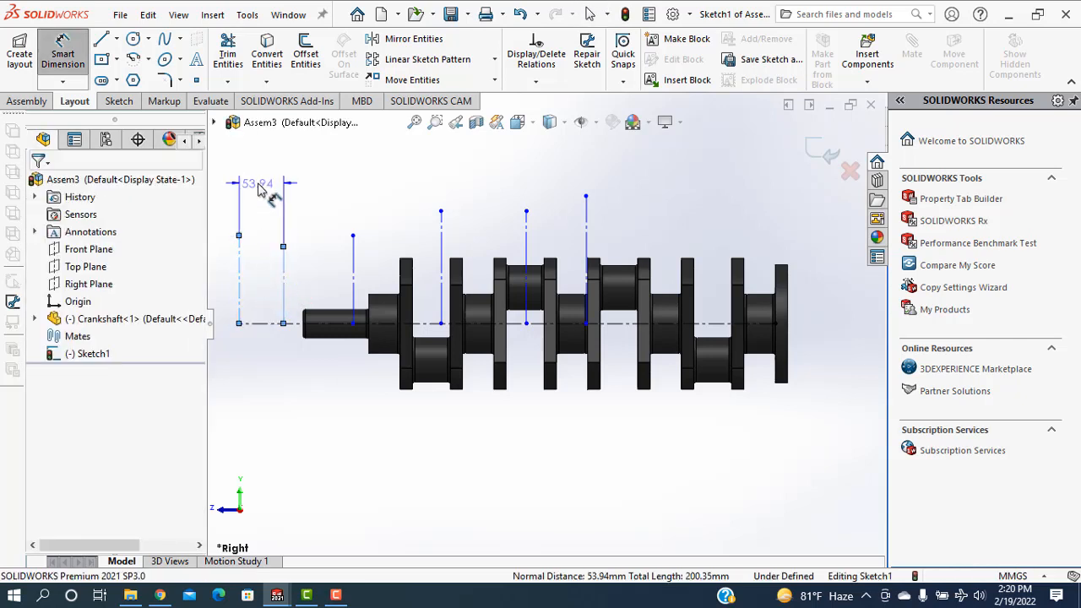
pyautogui.click(260, 190)
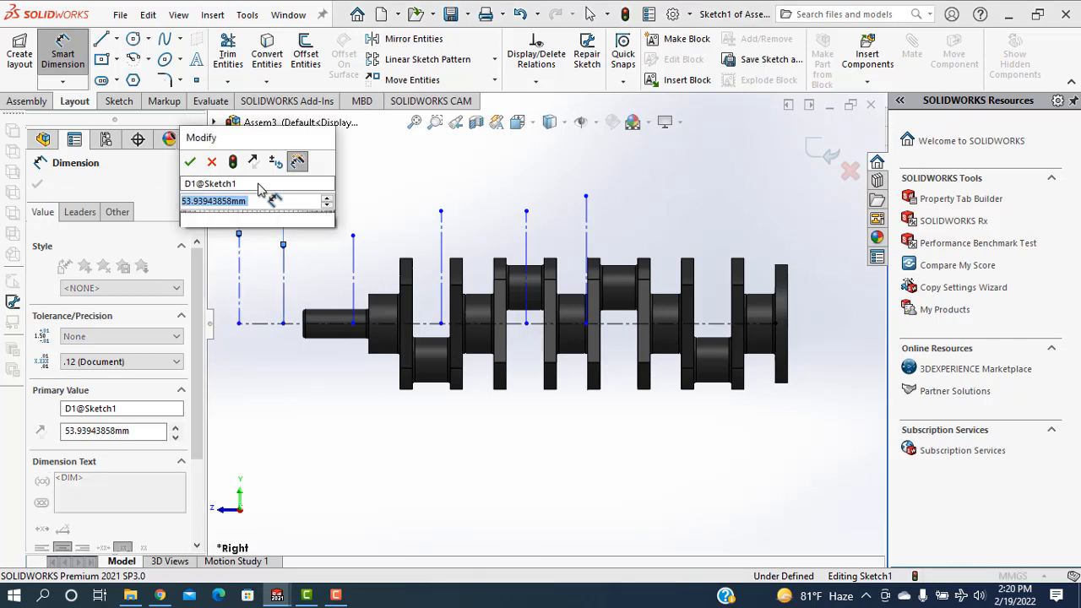
pyautogui.write('150')
pyautogui.press('Return')
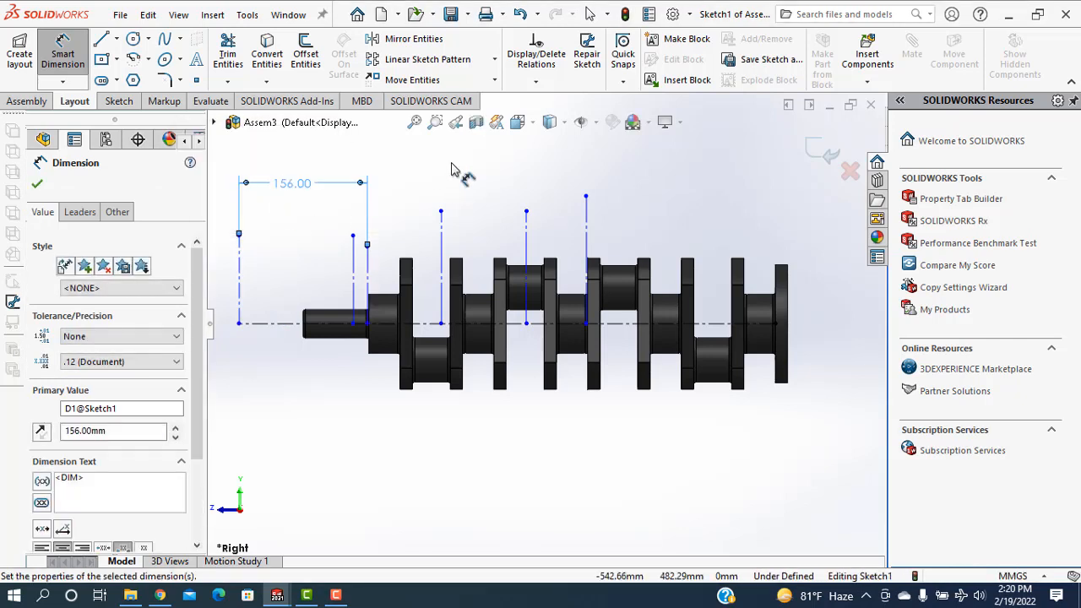
pyautogui.hotkey('ctrl', 'z')
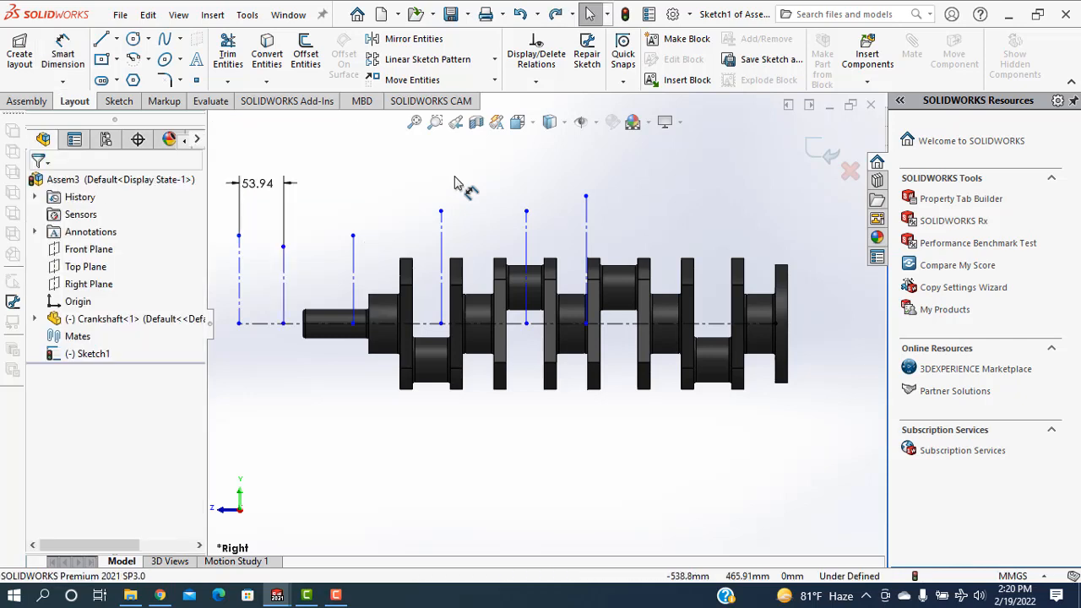
# Dimension the spacing between the second and third vertical construction lines, counted from the crankshaft's free end, as 114 mm
pyautogui.click(63, 53)
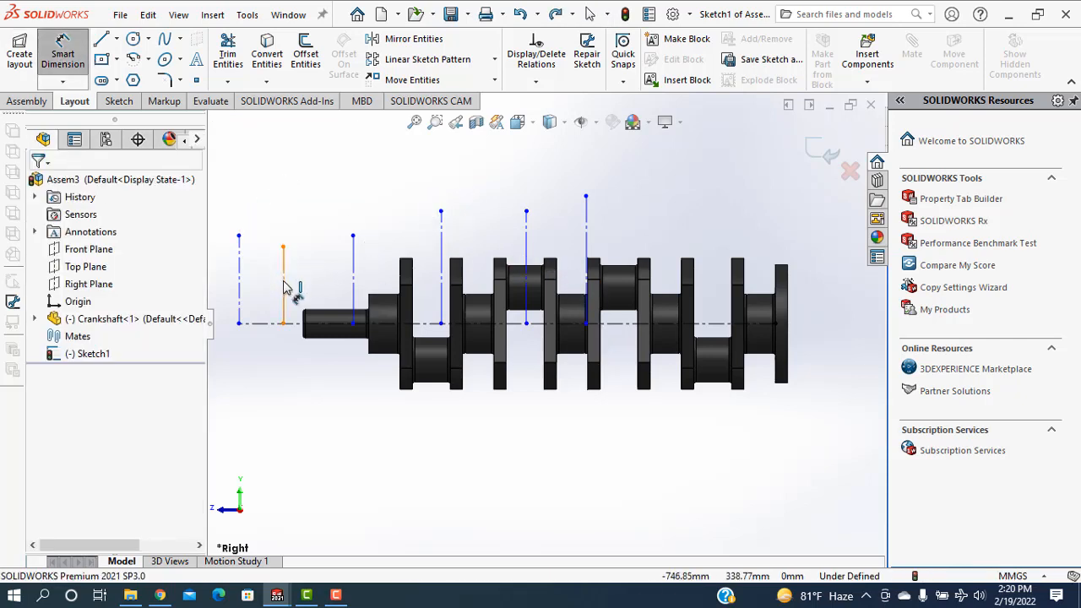
pyautogui.click(353, 286)
pyautogui.click(283, 262)
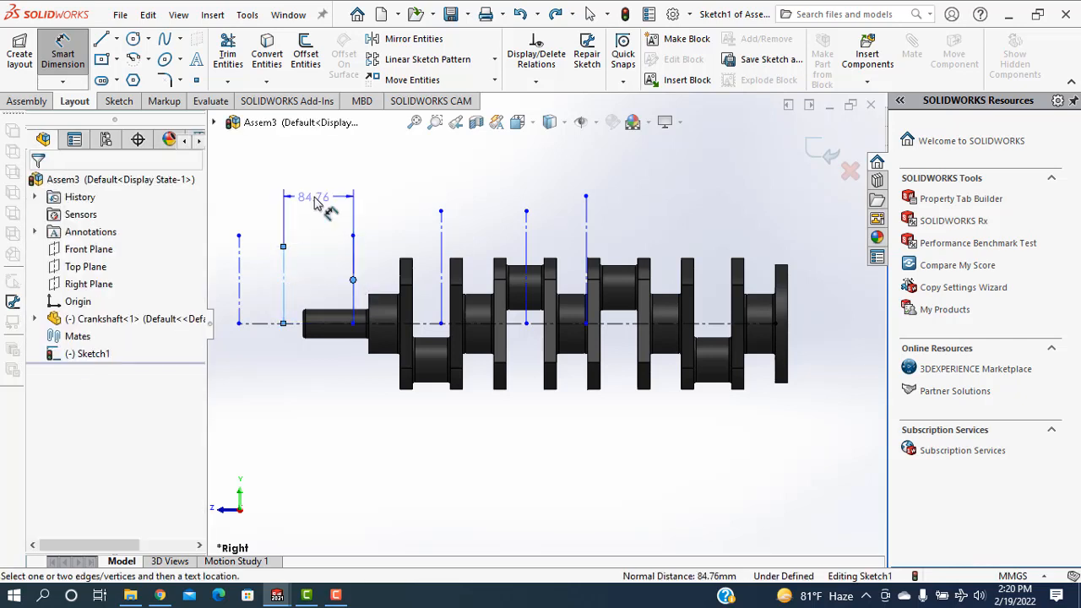
pyautogui.click(316, 203)
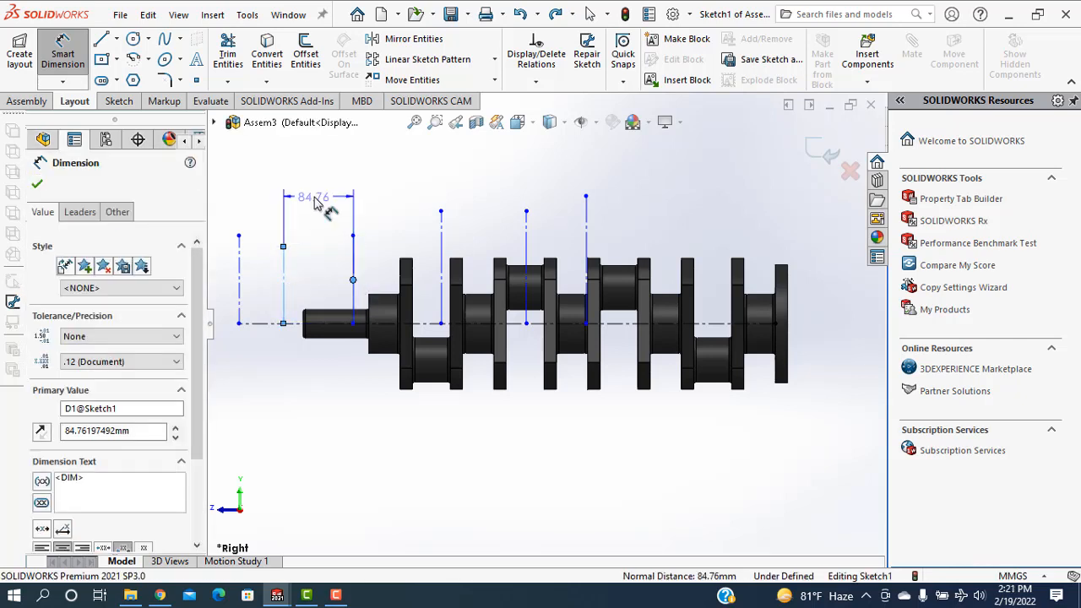
pyautogui.write('114')
pyautogui.press('Return')
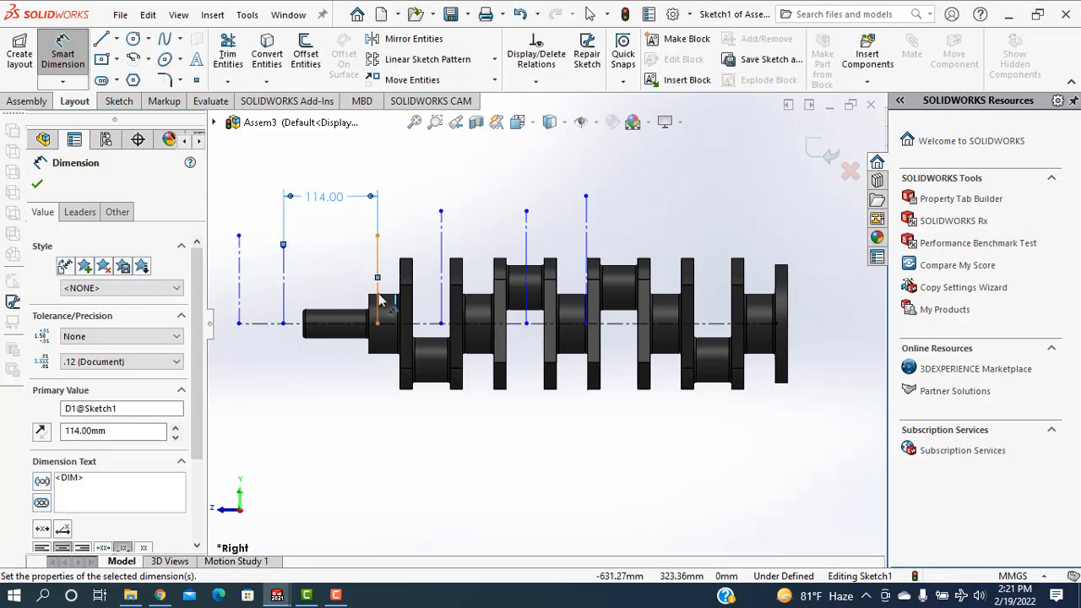
# Dimension the spacing between the third and fourth vertical construction lines as 114 mm
pyautogui.click(442, 266)
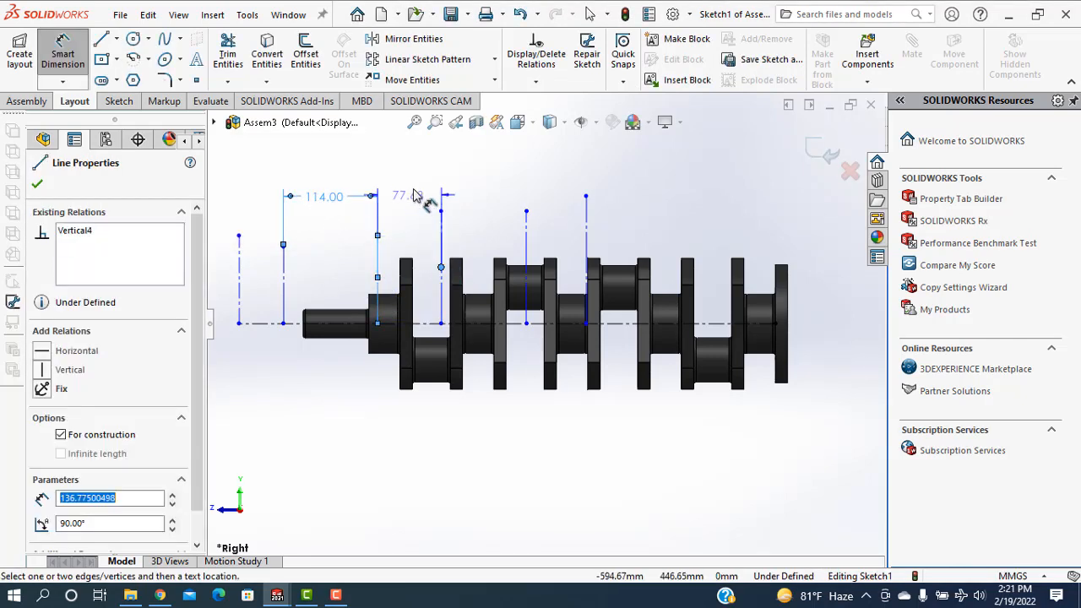
pyautogui.click(414, 183)
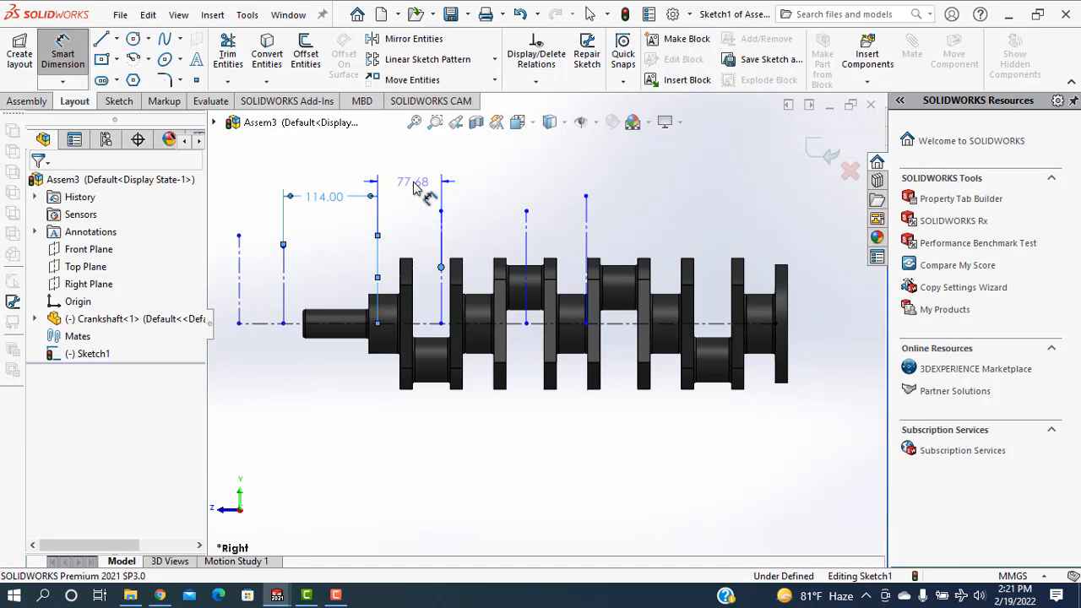
pyautogui.click(414, 189)
pyautogui.write('114')
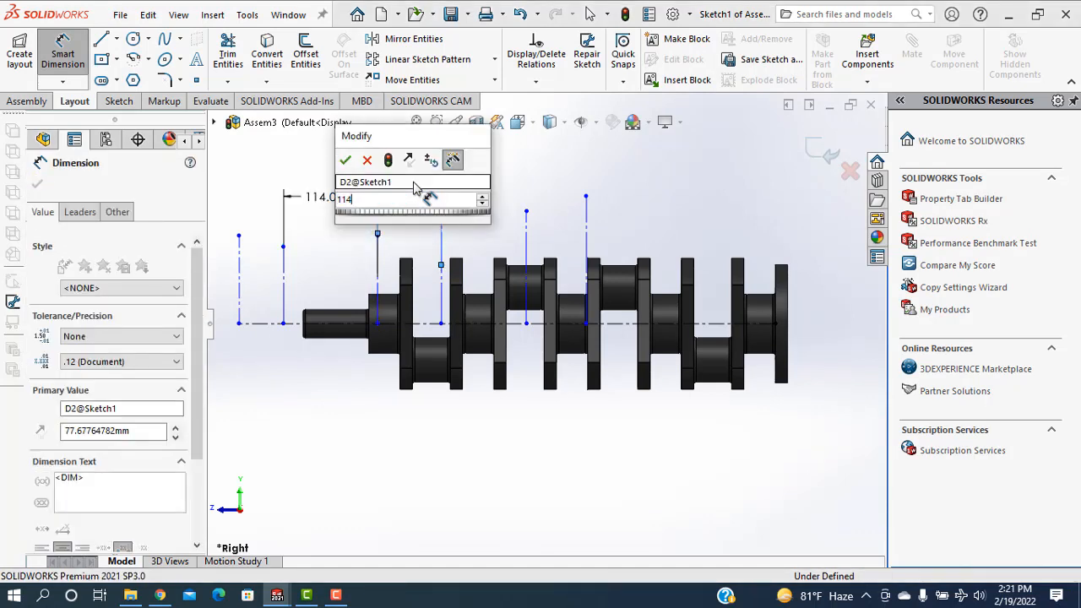
pyautogui.press('Return')
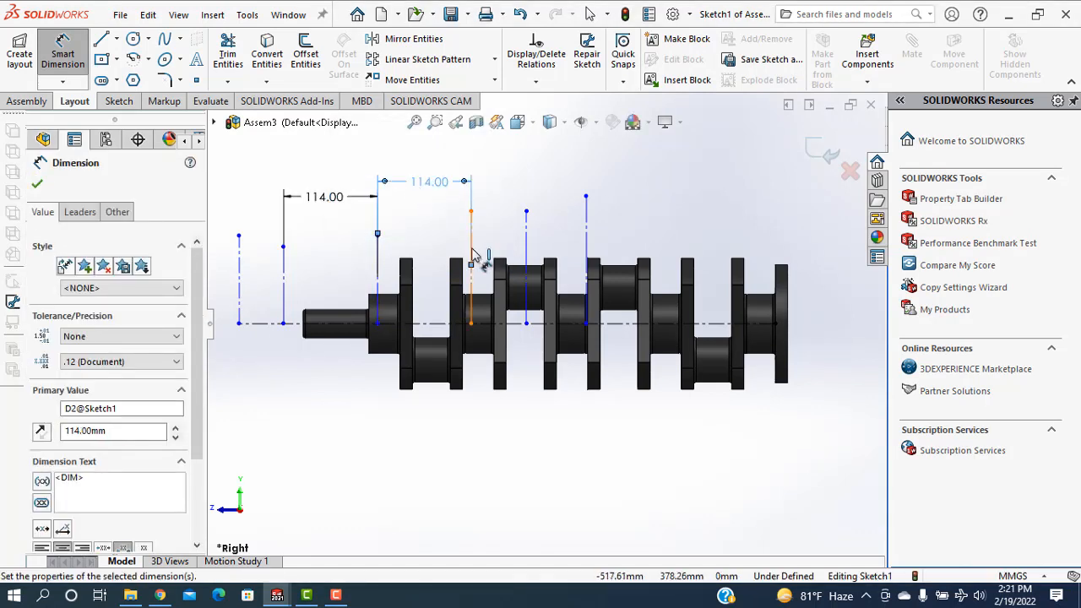
# Dimension the spacing between the fourth and fifth vertical construction lines as 114 mm
pyautogui.click(471, 255)
pyautogui.click(526, 253)
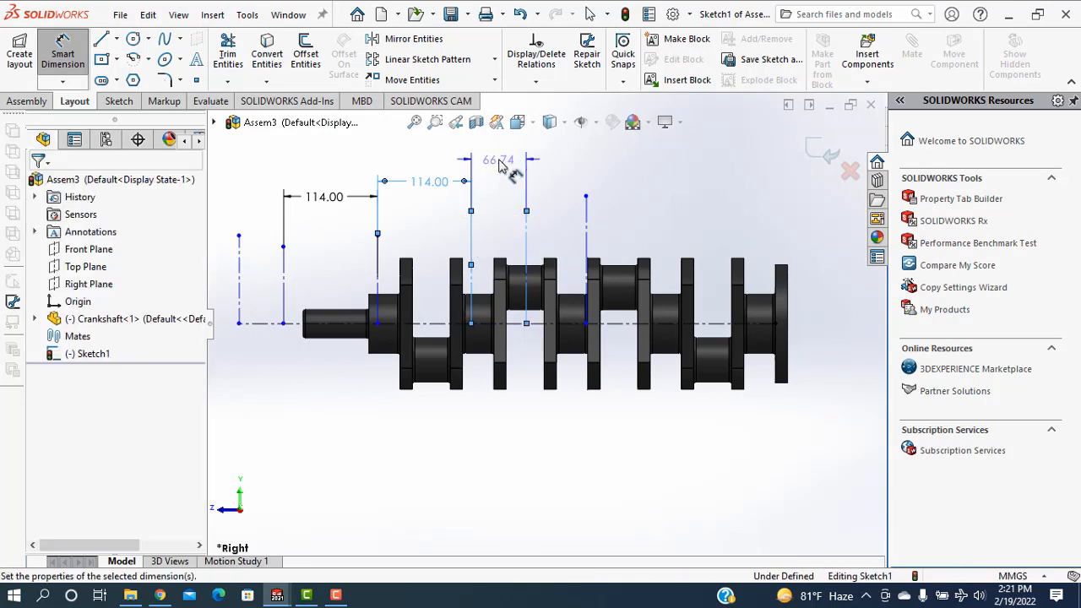
pyautogui.click(499, 165)
pyautogui.write('114')
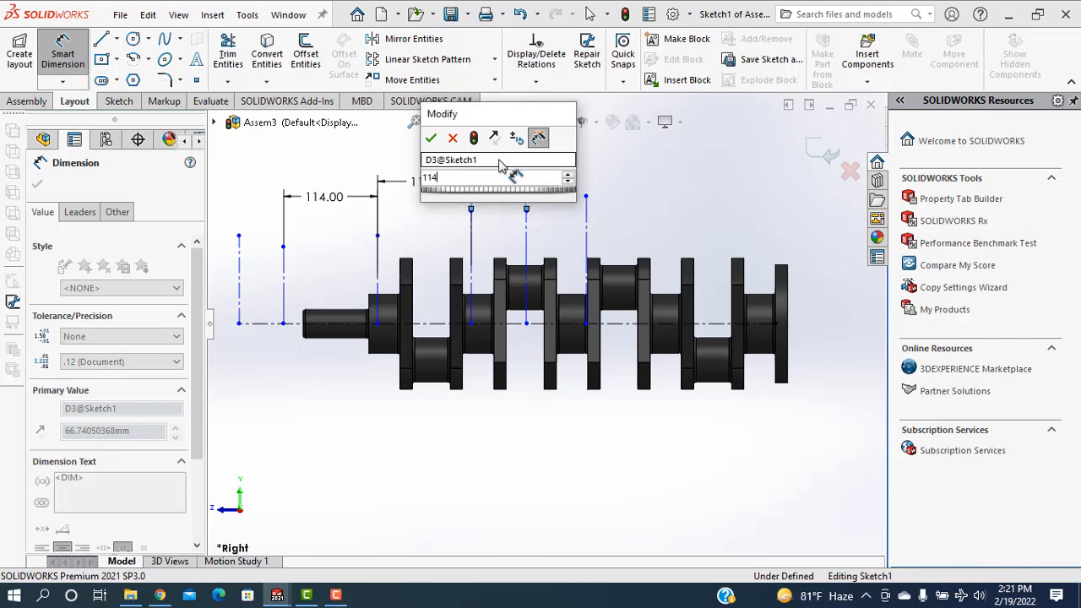
pyautogui.press('Return')
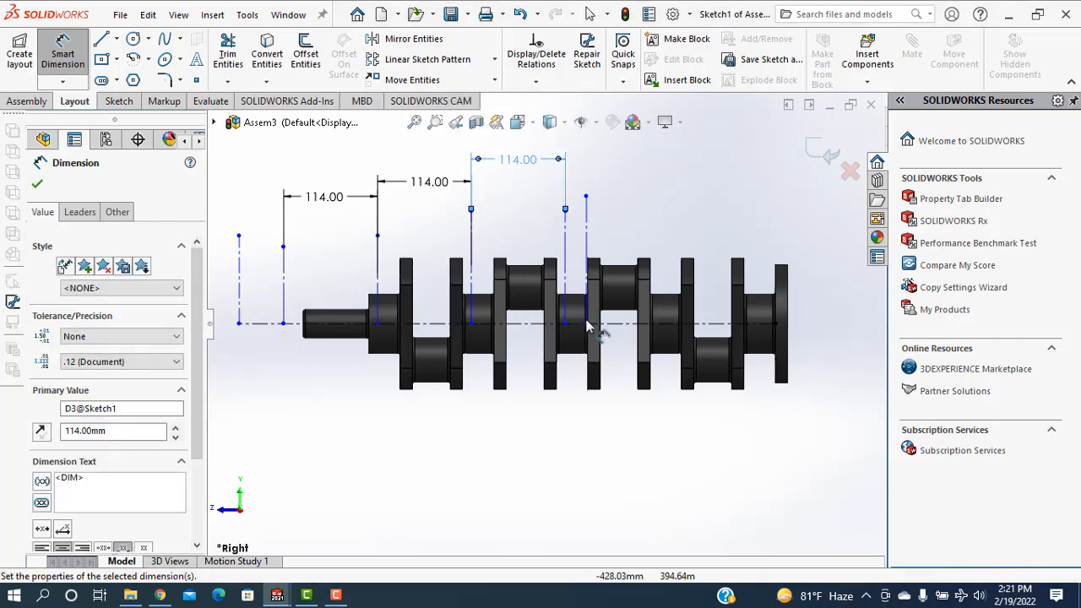
# Dimension the spacing between the fifth and sixth vertical construction lines as 91 mm
pyautogui.click(588, 243)
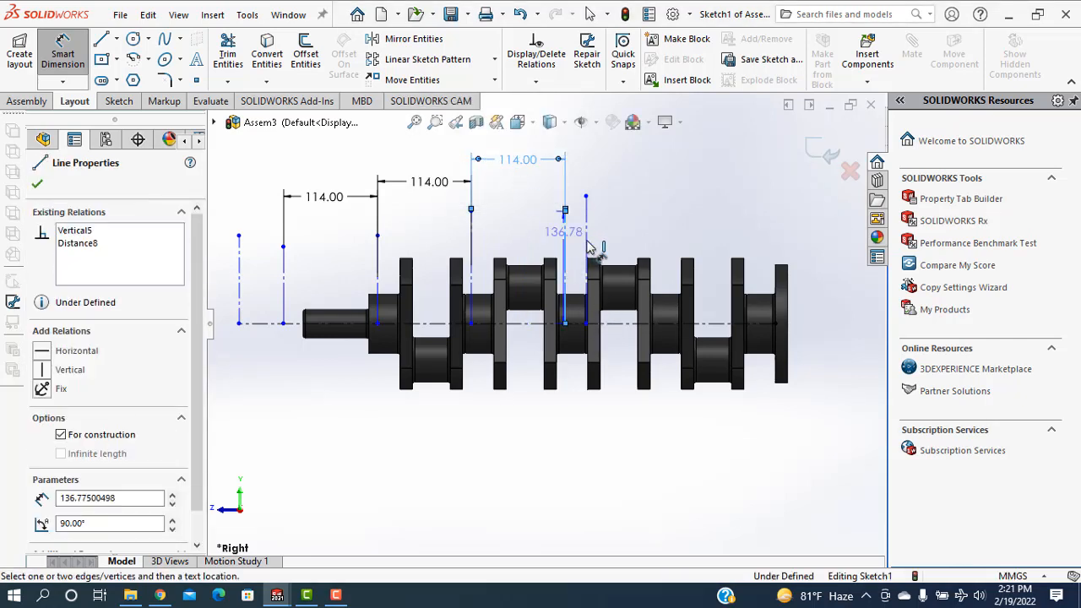
pyautogui.click(586, 163)
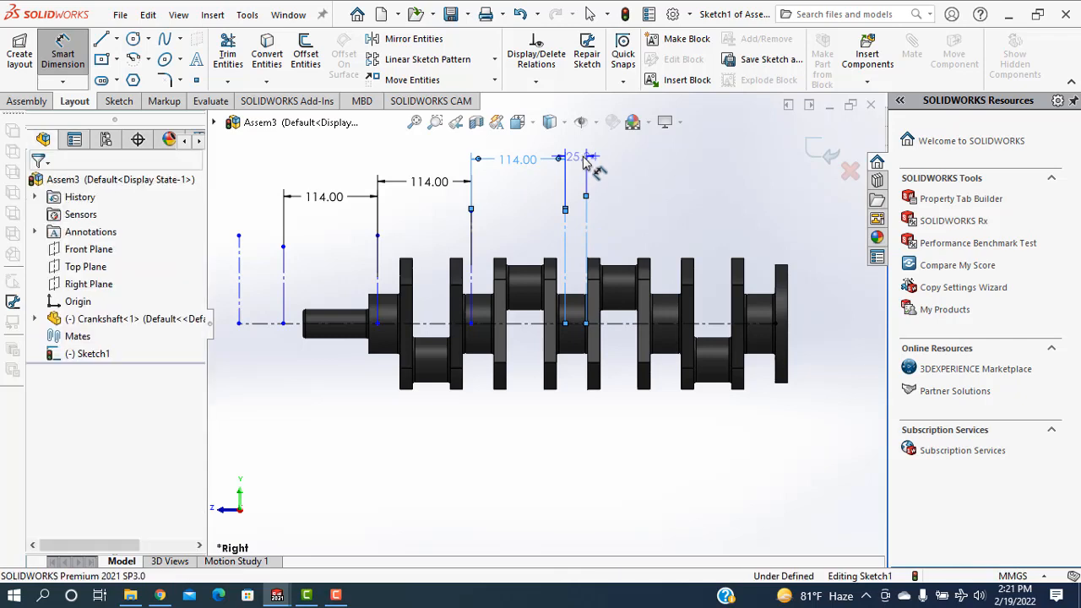
pyautogui.click(585, 160)
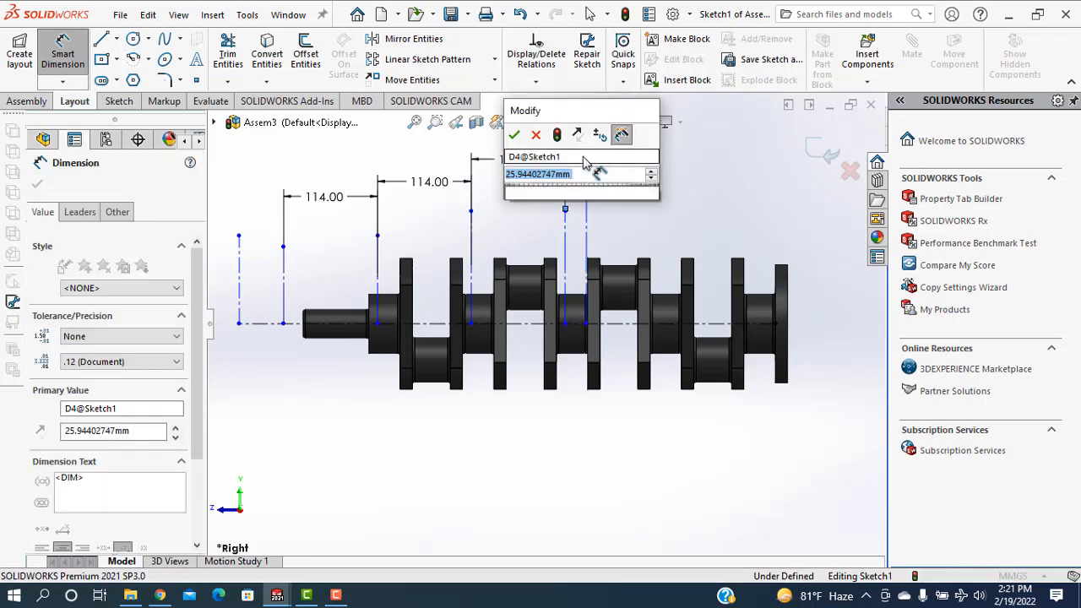
pyautogui.write('25')
pyautogui.press('Return')
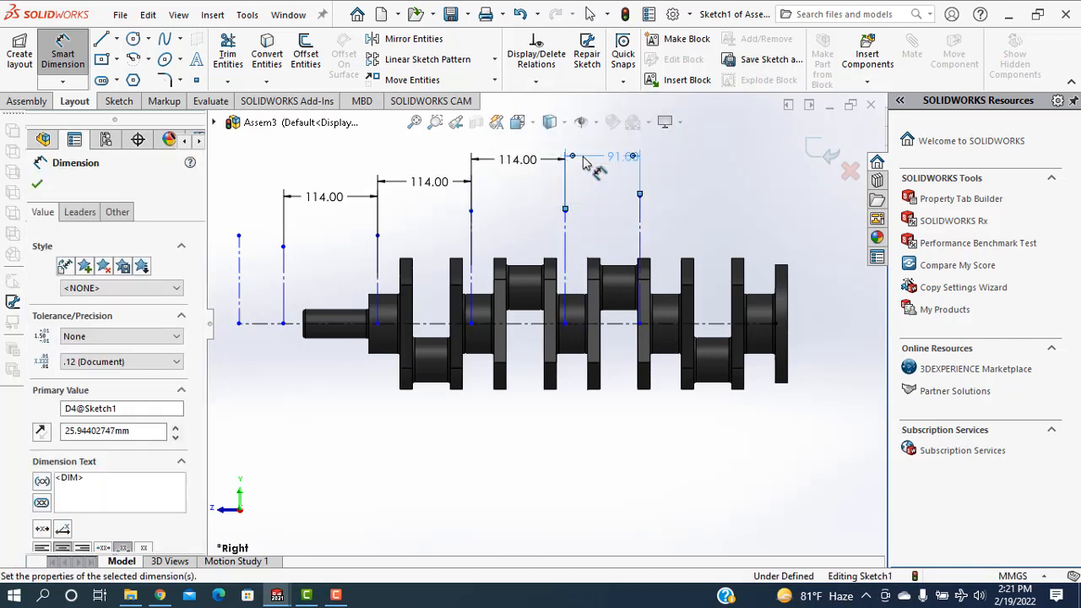
# Dimension the spacing between the first and second vertical construction lines as 156 mm and finish dimensioning
pyautogui.click(239, 298)
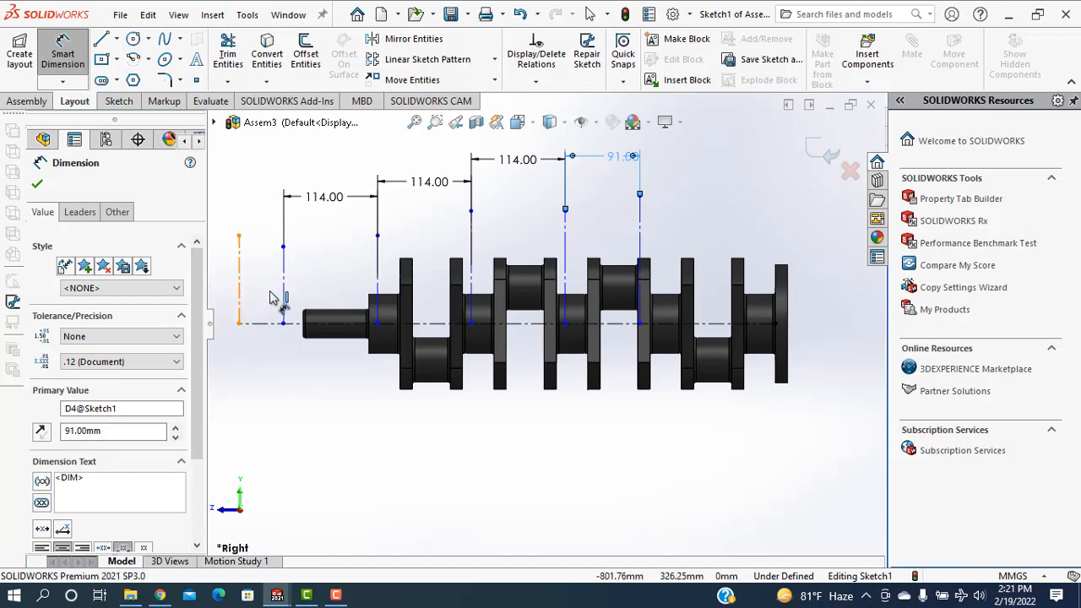
pyautogui.click(284, 297)
pyautogui.click(263, 195)
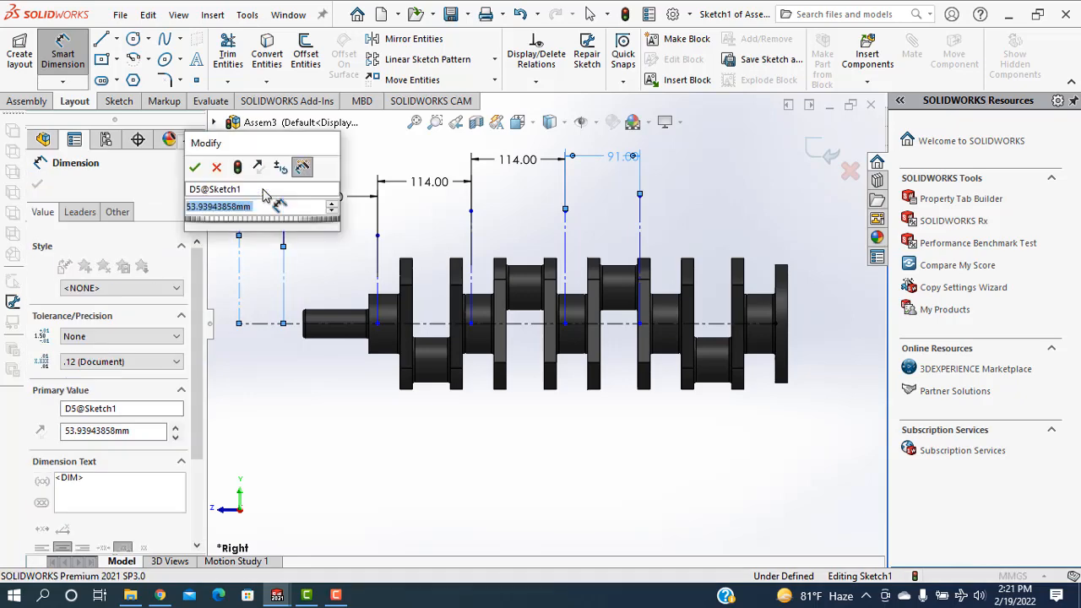
pyautogui.write('156')
pyautogui.press('Return')
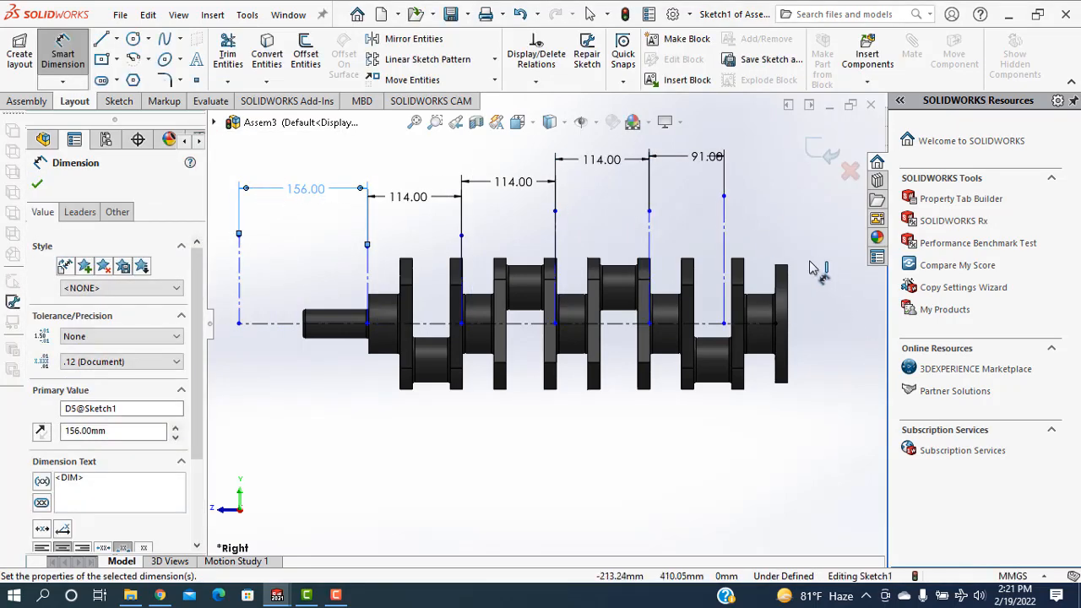
pyautogui.click(38, 186)
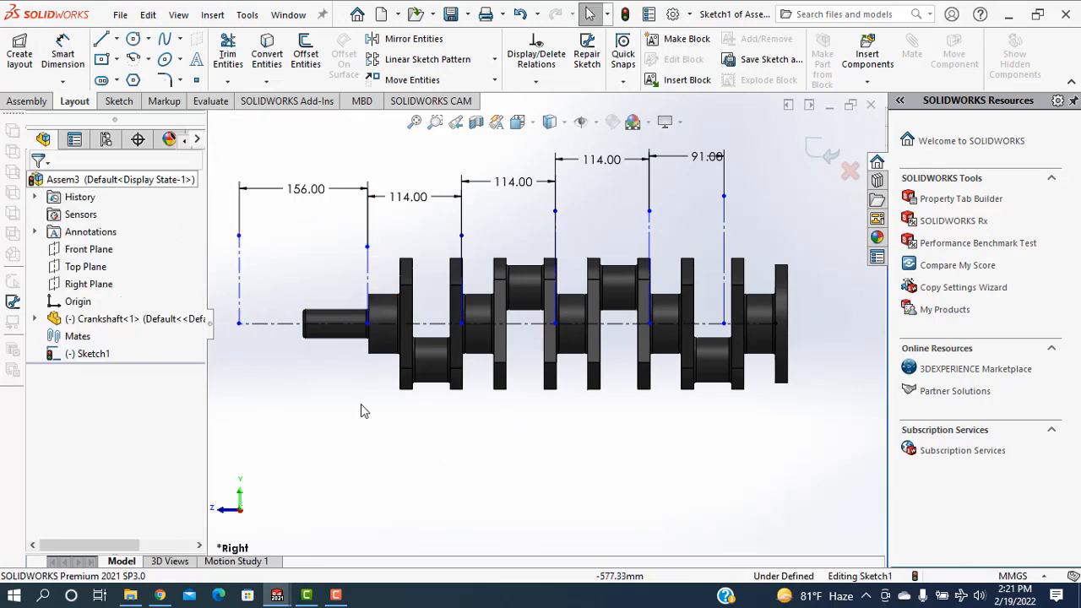
pyautogui.scroll(2, 405, 422)
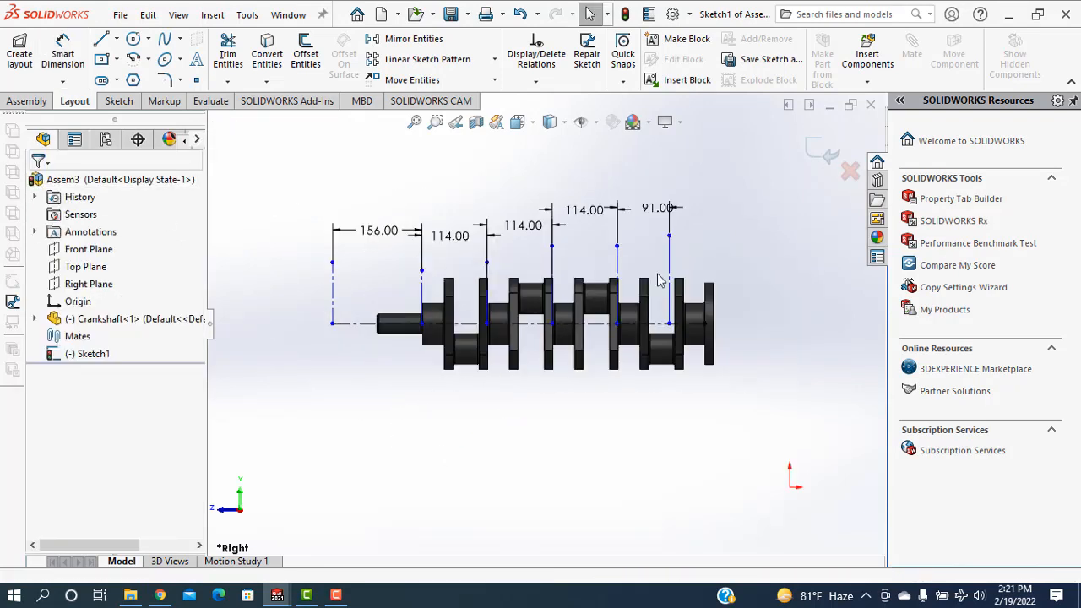
pyautogui.click(821, 152)
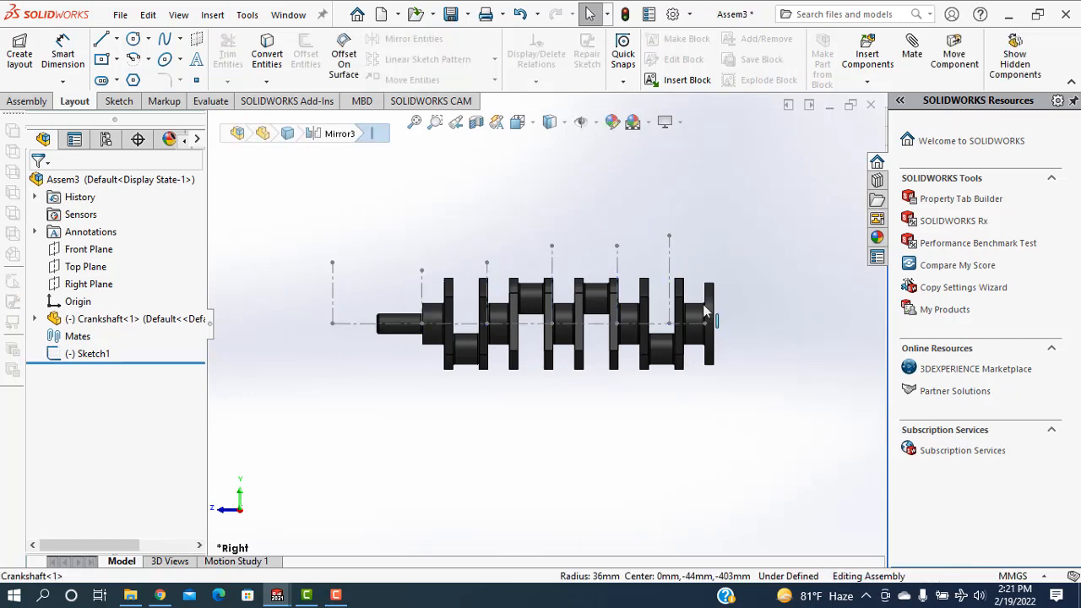
pyautogui.moveTo(683, 371)
pyautogui.mouseDown()
pyautogui.moveTo(727, 238)
pyautogui.moveTo(741, 226)
pyautogui.mouseUp()
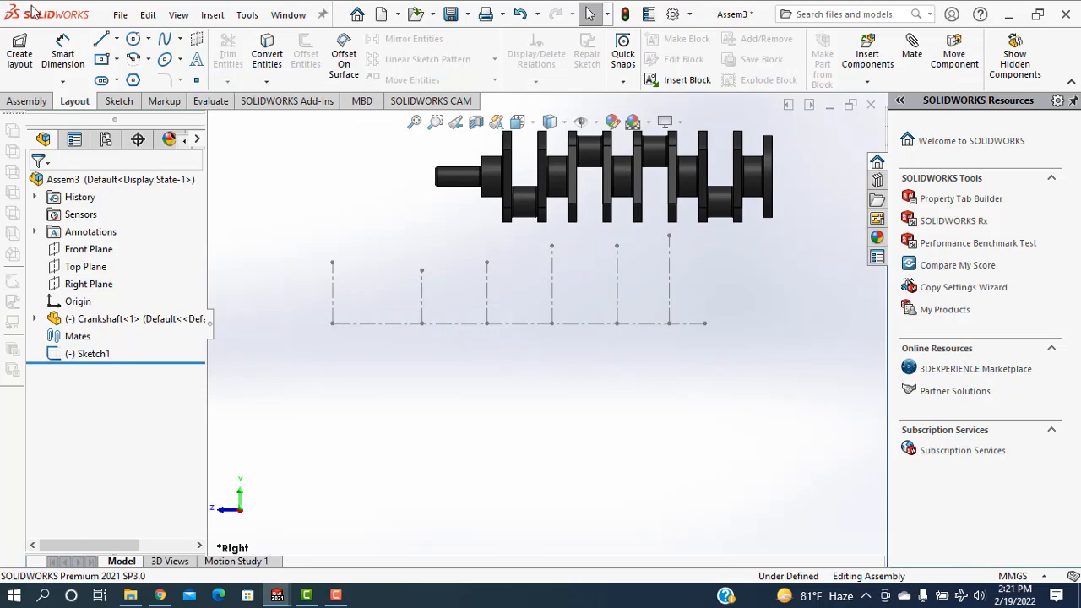
pyautogui.click(28, 102)
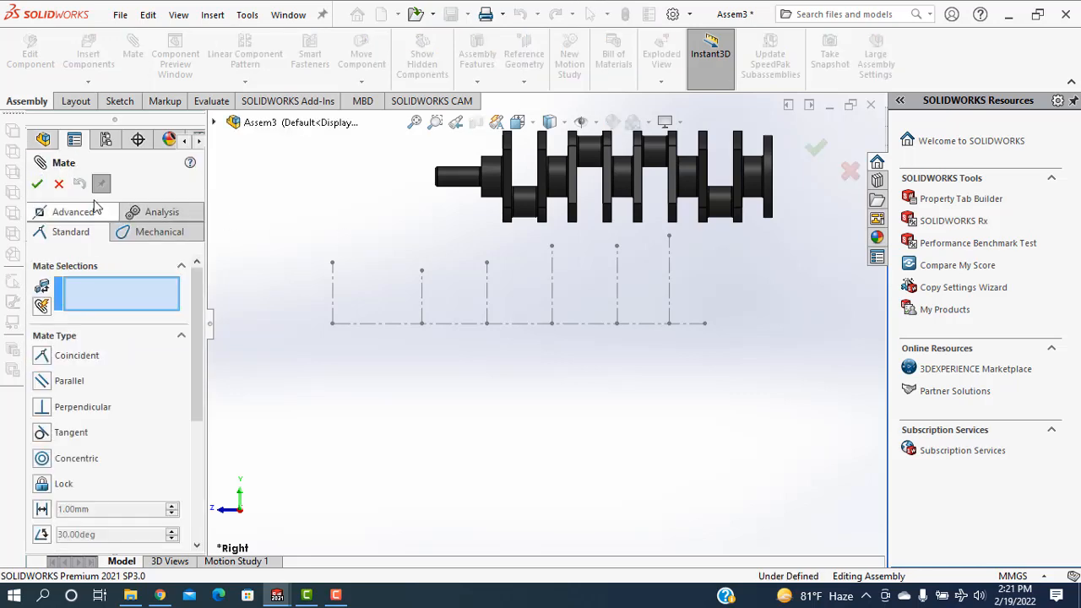
pyautogui.click(59, 184)
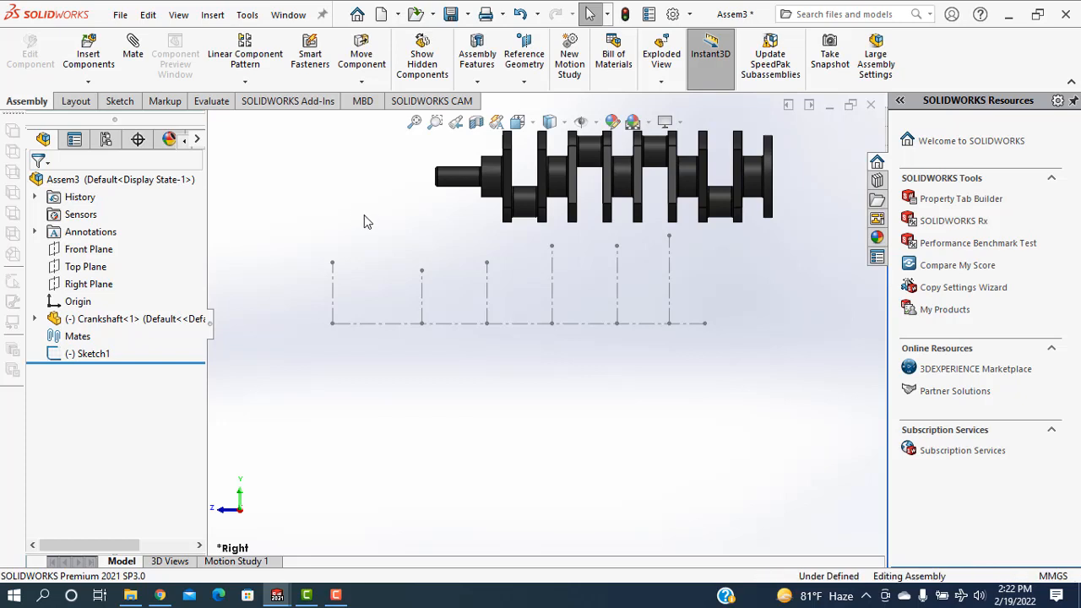
pyautogui.hotkey('ctrl', 'z')
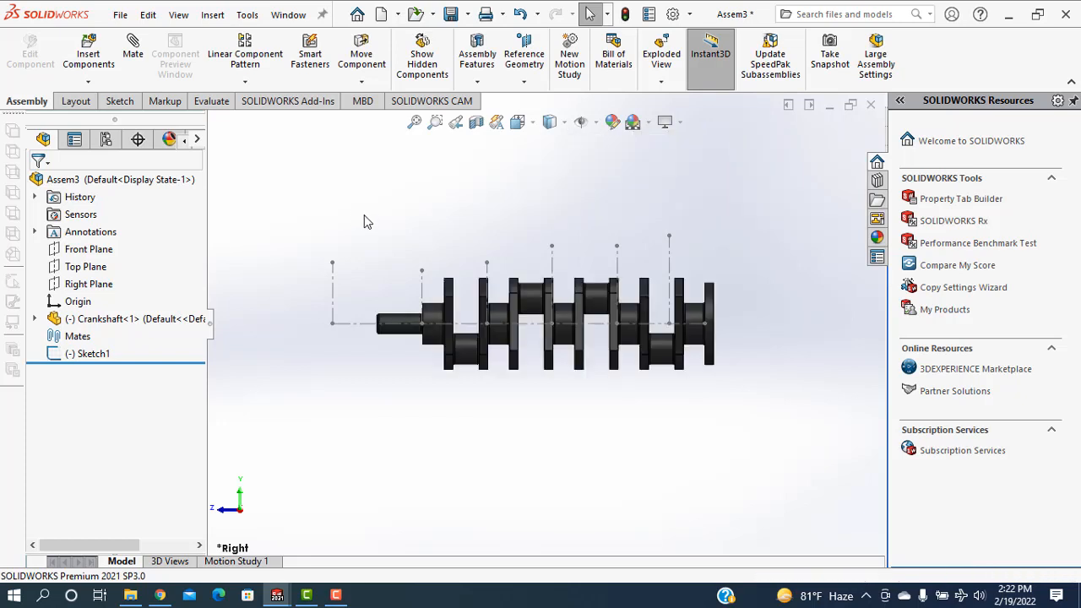
# Apply a Horizontal relation to the long construction line along the crankshaft axis and exit the layout sketch
pyautogui.click(351, 325)
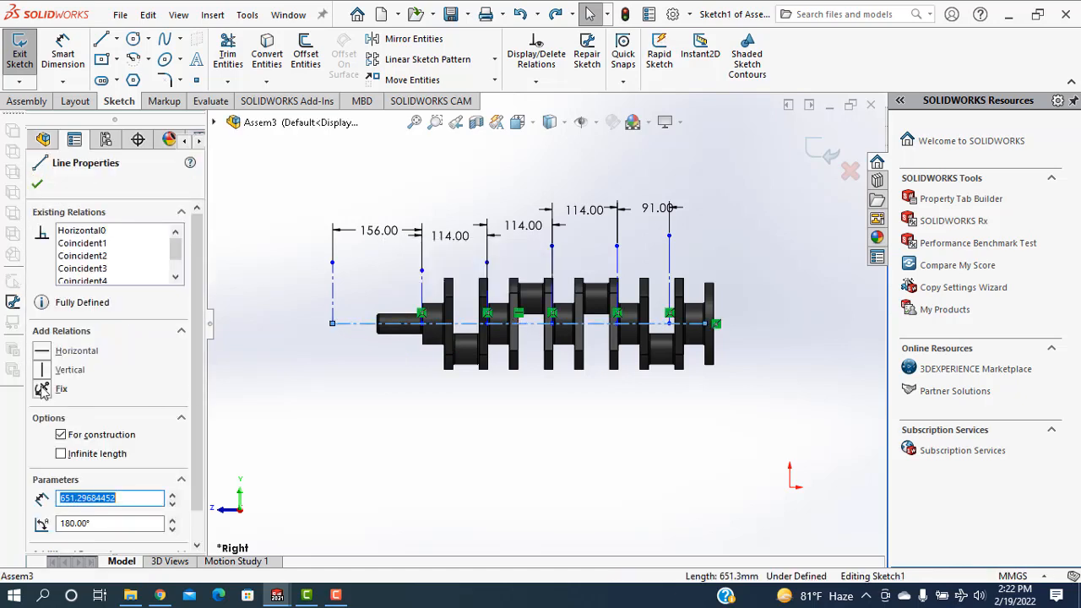
pyautogui.click(41, 351)
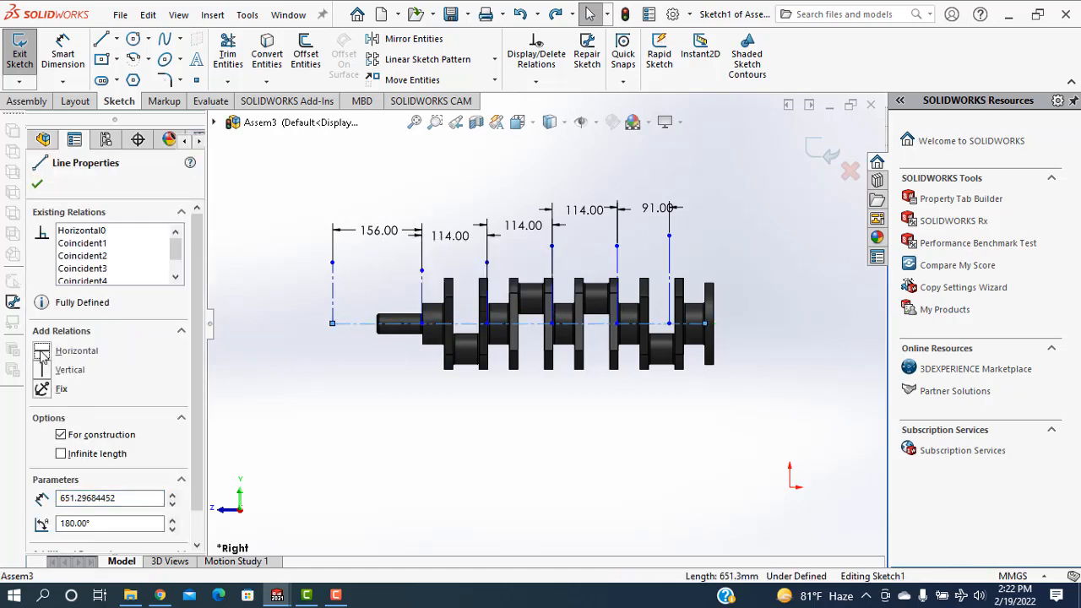
pyautogui.click(38, 186)
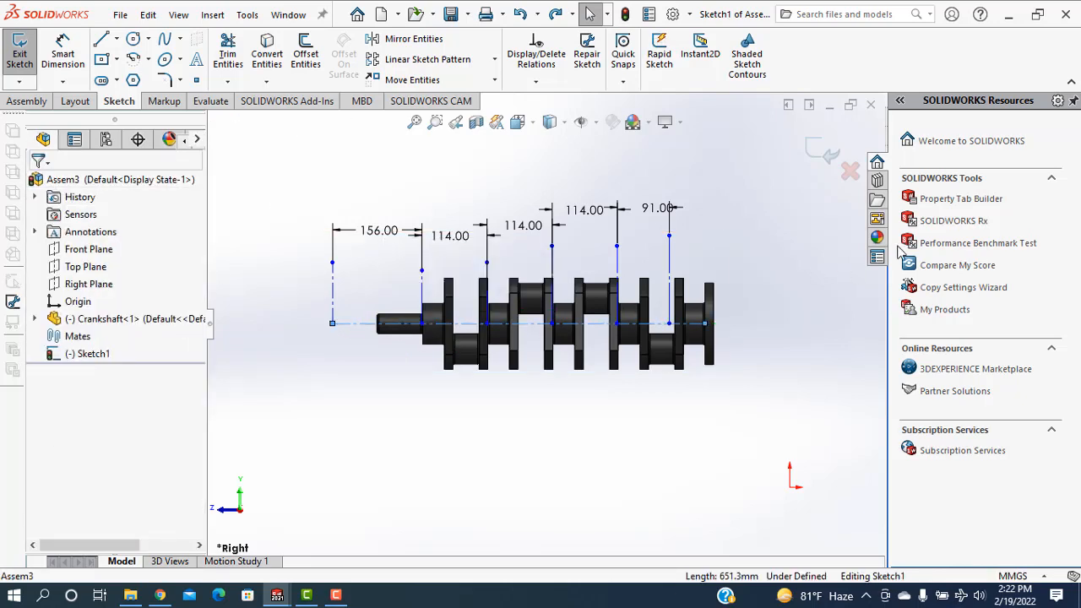
pyautogui.click(813, 157)
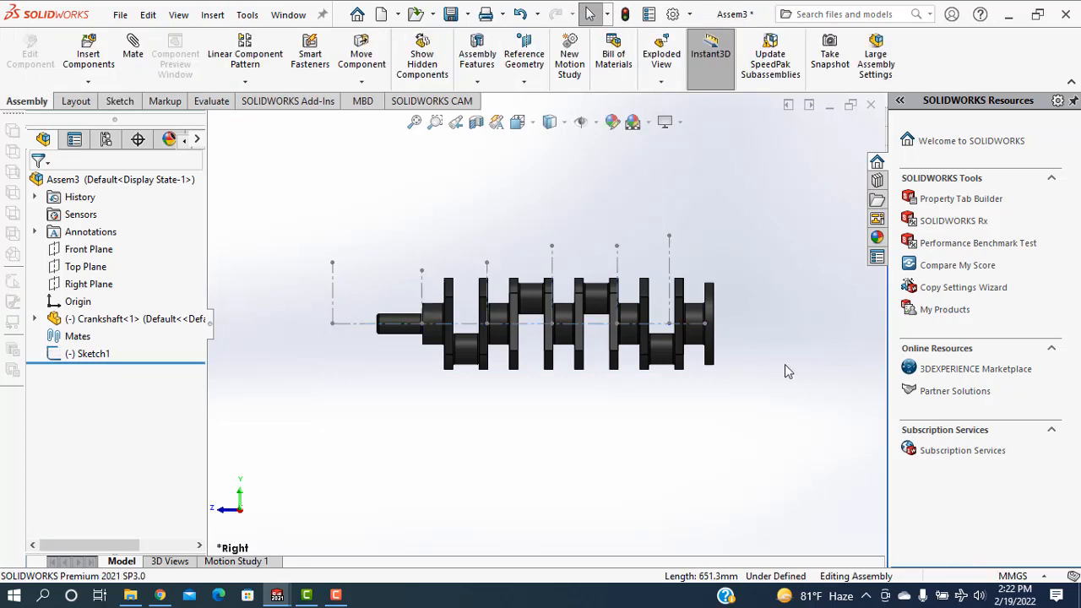
# Move the crankshaft off the layout sketch and mate its narrow shaft end's cylindrical face coincident with the horizontal construction line
pyautogui.moveTo(678, 371)
pyautogui.mouseDown()
pyautogui.moveTo(738, 198)
pyautogui.moveTo(740, 214)
pyautogui.mouseUp()
pyautogui.click(775, 288)
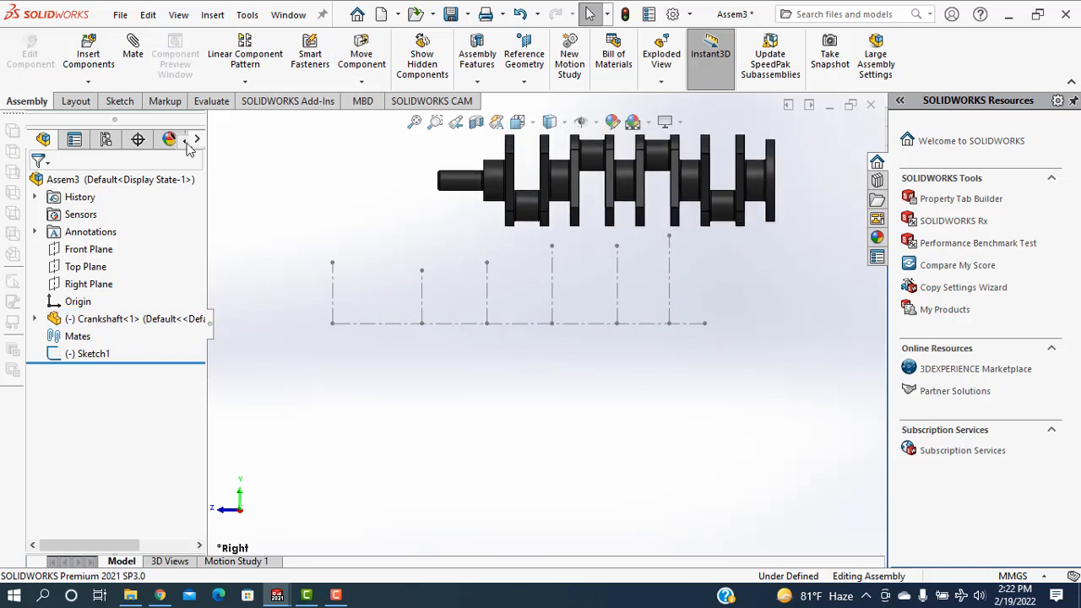
pyautogui.click(135, 56)
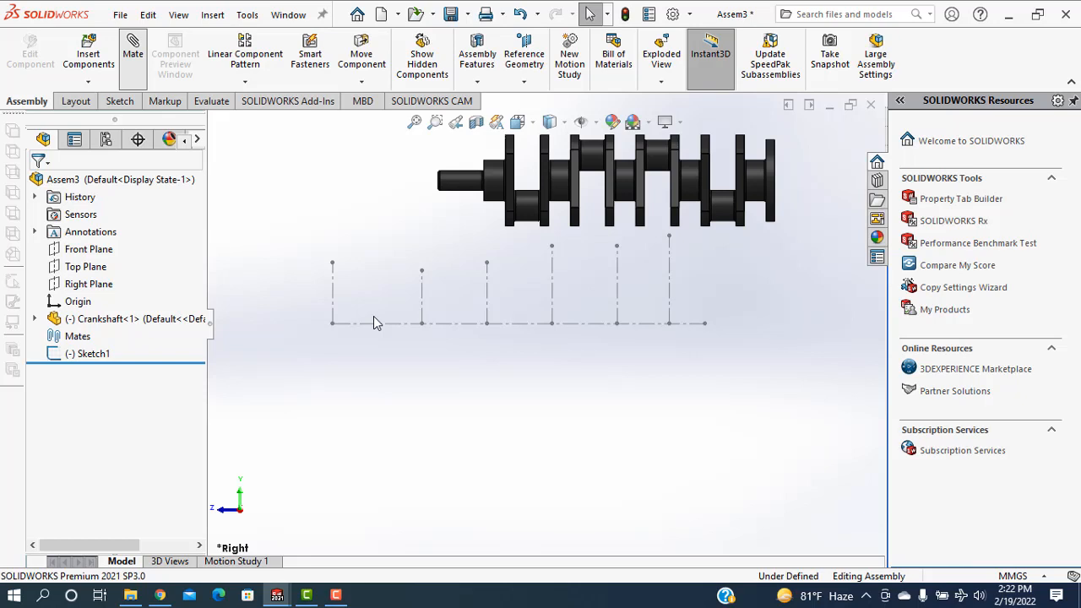
pyautogui.click(465, 184)
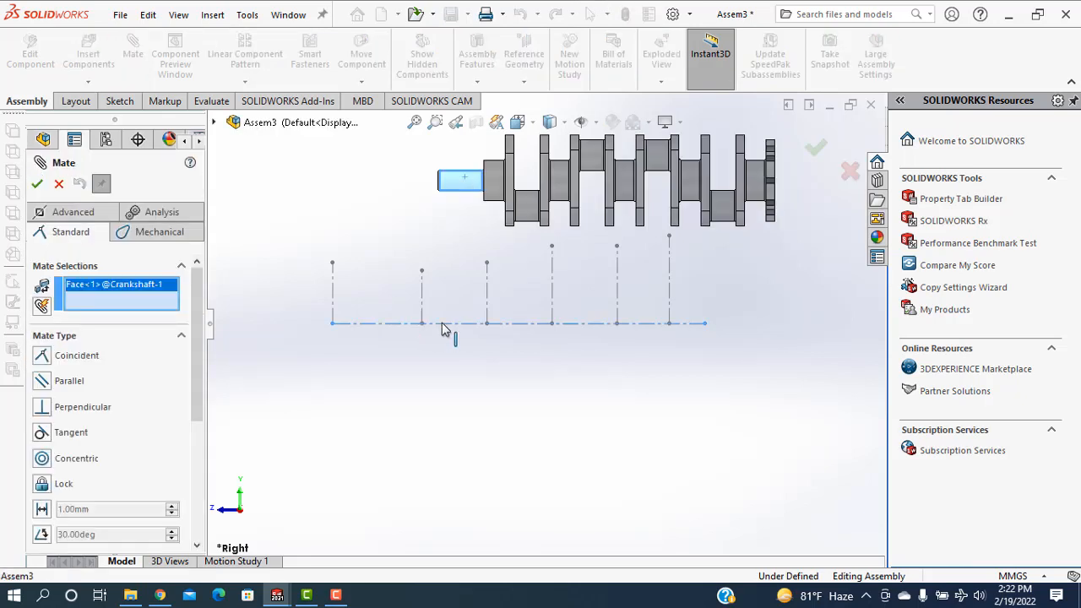
pyautogui.click(442, 323)
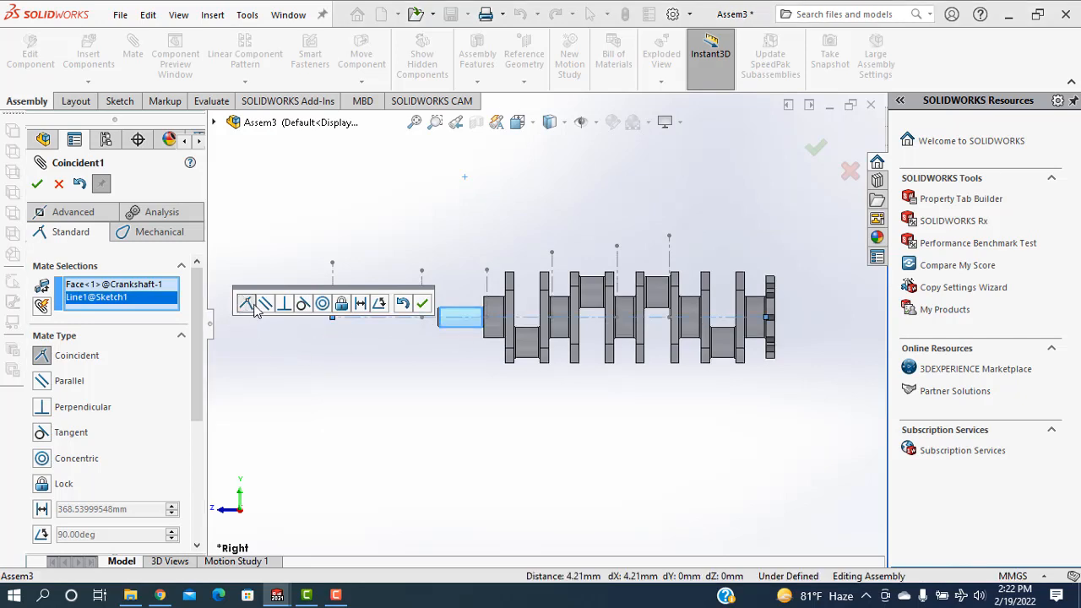
pyautogui.click(423, 306)
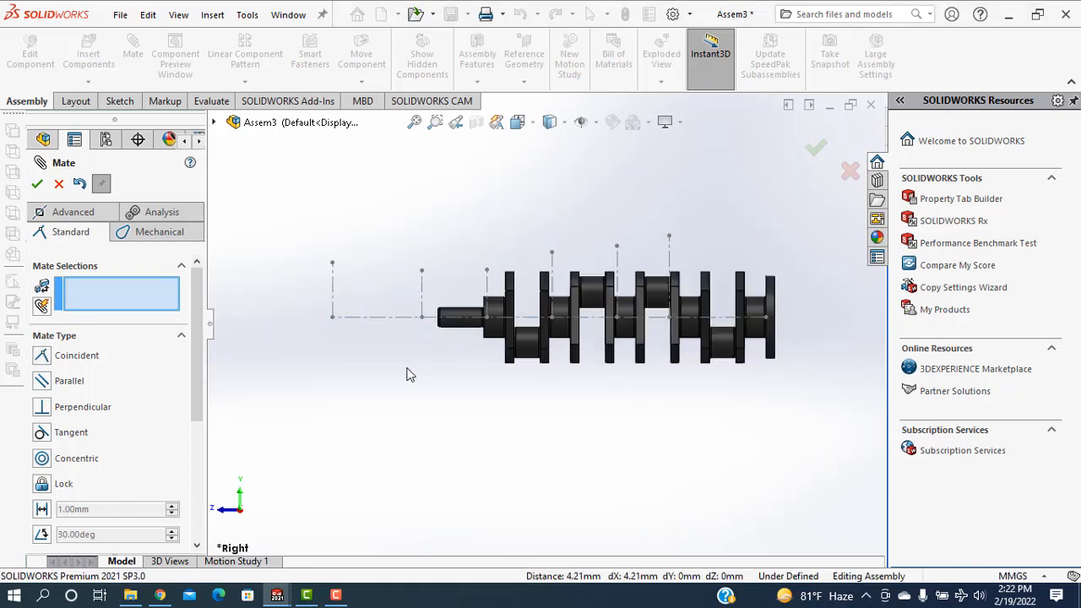
# Add a coincident mate between the horizontal line's endpoint at the first vertical line and the flat end face of the crankshaft's narrow shaft
pyautogui.moveTo(420, 386); pyautogui.dragTo(432, 394, button='middle')
pyautogui.scroll(-2, 343, 336)
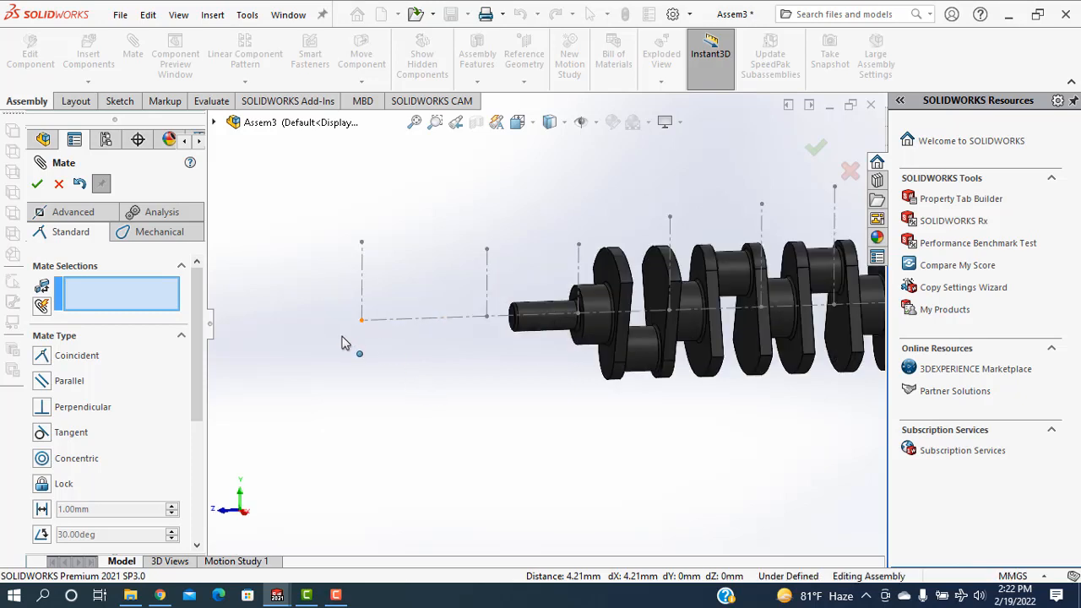
pyautogui.click(361, 322)
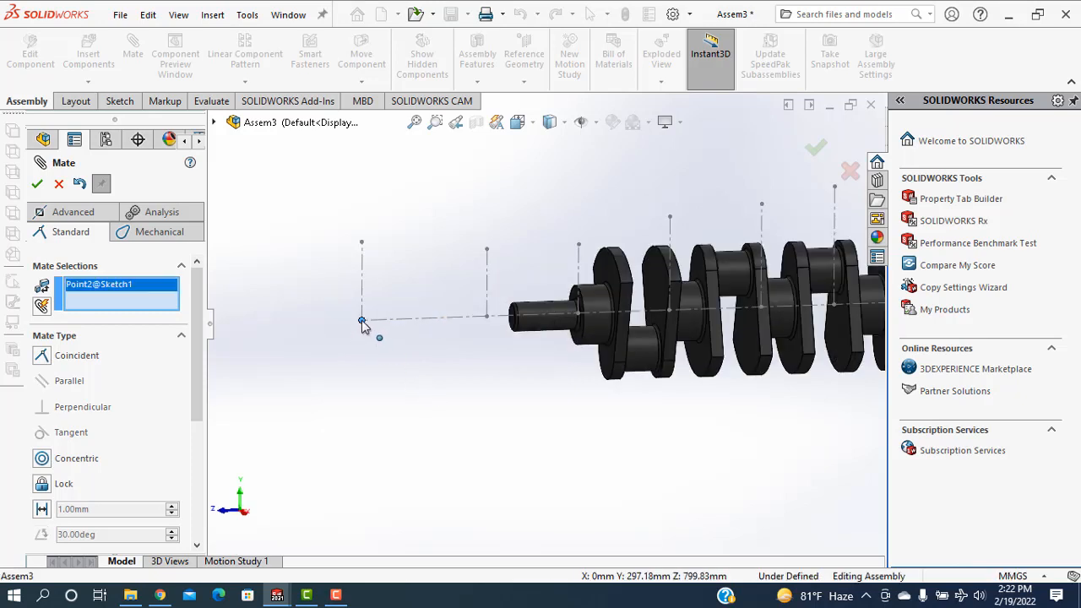
pyautogui.scroll(-2, 495, 363)
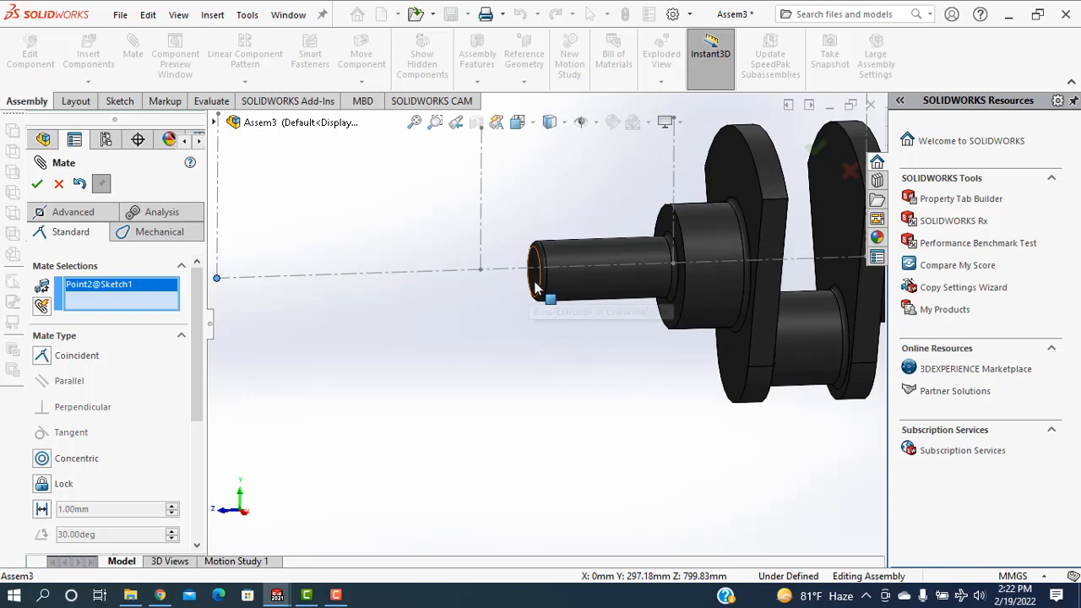
pyautogui.scroll(-2, 533, 292)
pyautogui.click(537, 285)
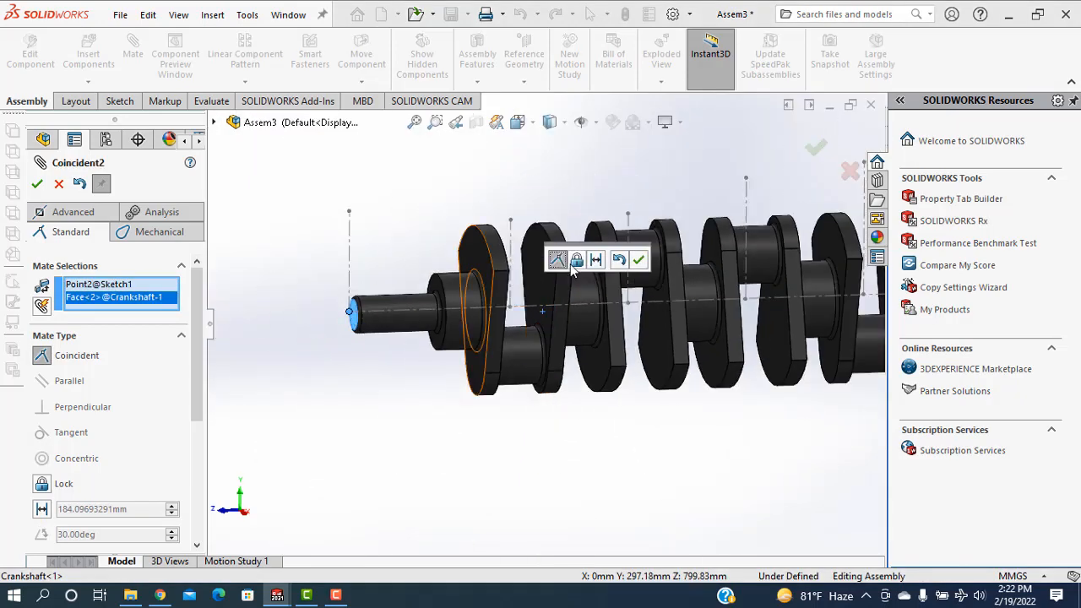
pyautogui.click(640, 261)
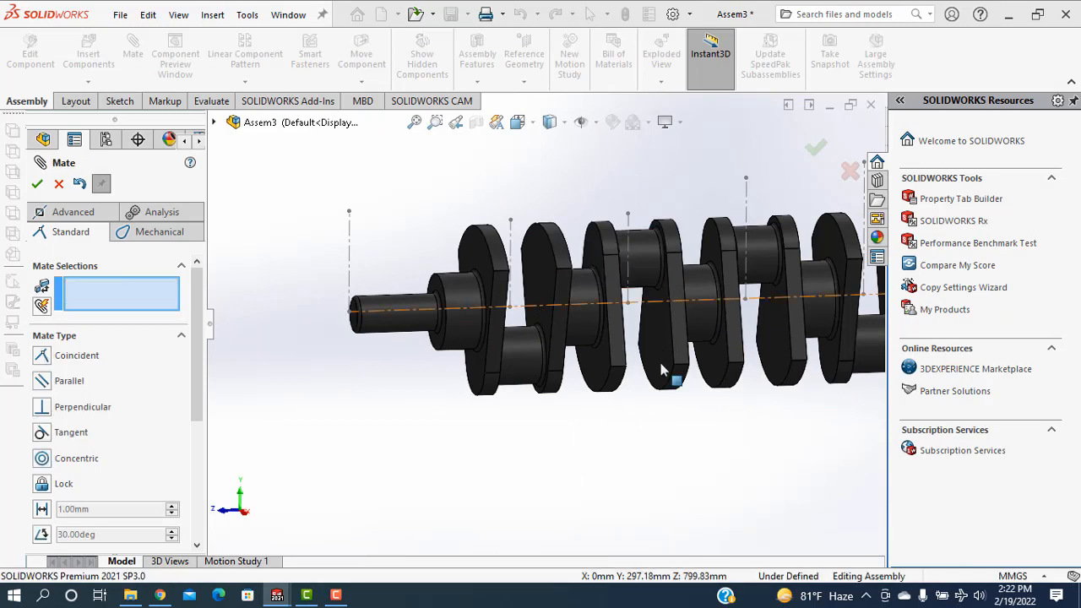
pyautogui.press('Escape')
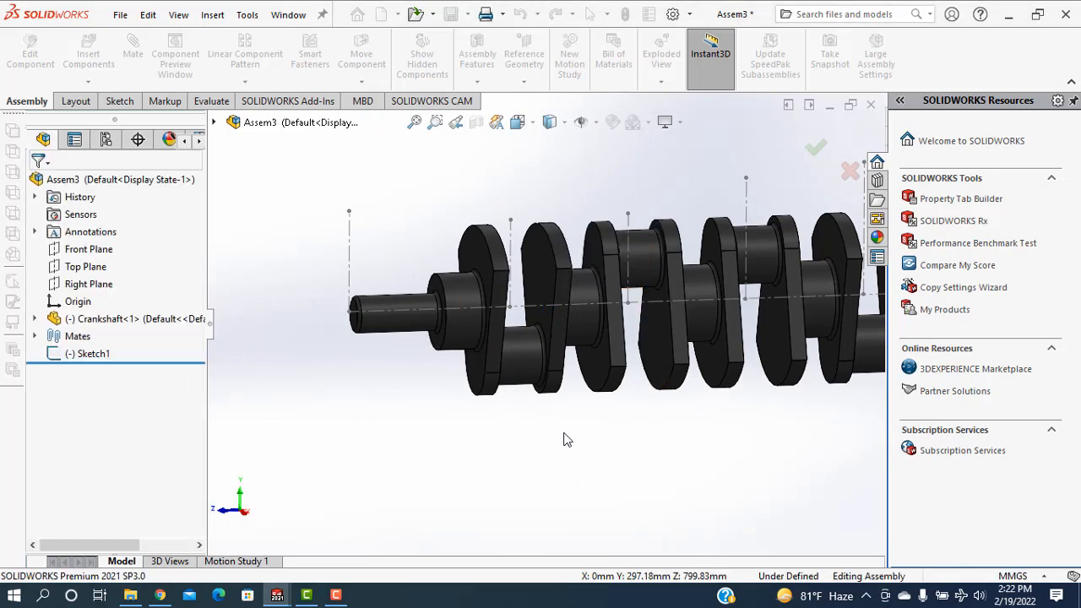
# Turn the crankshaft about its axis to test that it rotates freely on the layout line
pyautogui.scroll(5, 567, 445)
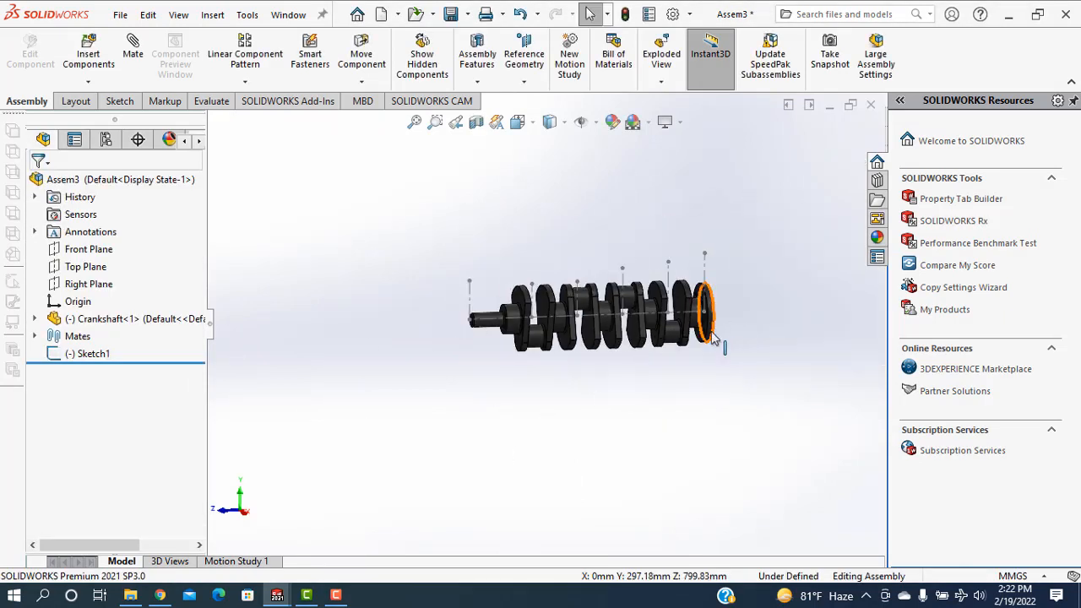
pyautogui.moveTo(711, 332)
pyautogui.mouseDown()
pyautogui.moveTo(645, 345)
pyautogui.moveTo(625, 209)
pyautogui.moveTo(739, 270)
pyautogui.moveTo(690, 457)
pyautogui.moveTo(458, 246)
pyautogui.moveTo(676, 186)
pyautogui.moveTo(768, 340)
pyautogui.moveTo(812, 251)
pyautogui.moveTo(710, 338)
pyautogui.mouseUp()
pyautogui.press('Escape')
pyautogui.scroll(-3, 684, 351)
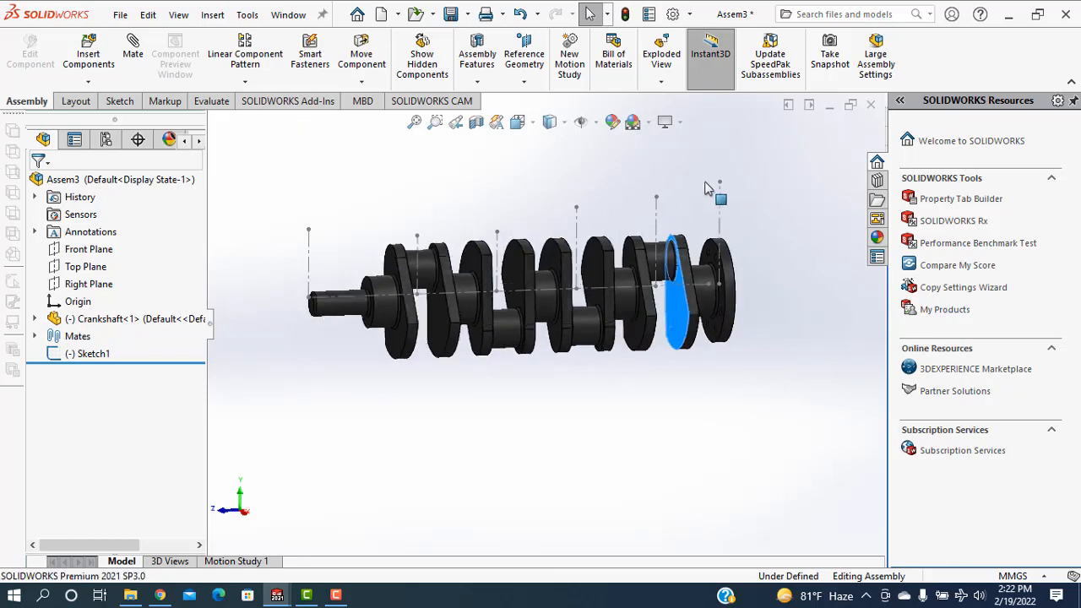
pyautogui.moveTo(708, 189); pyautogui.dragTo(602, 390)
pyautogui.click(603, 390)
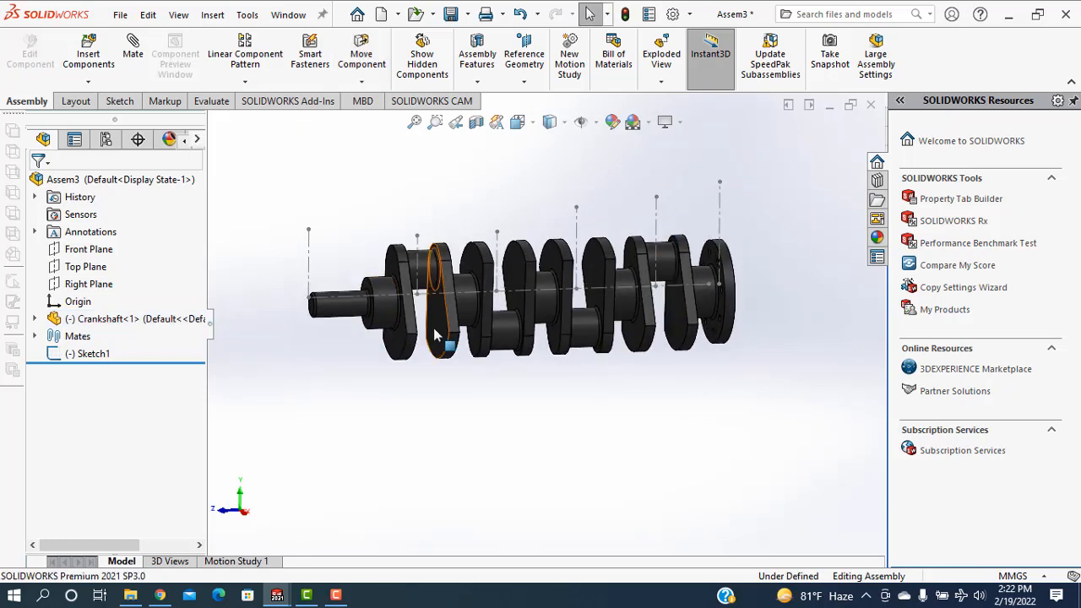
pyautogui.moveTo(435, 335); pyautogui.dragTo(549, 325)
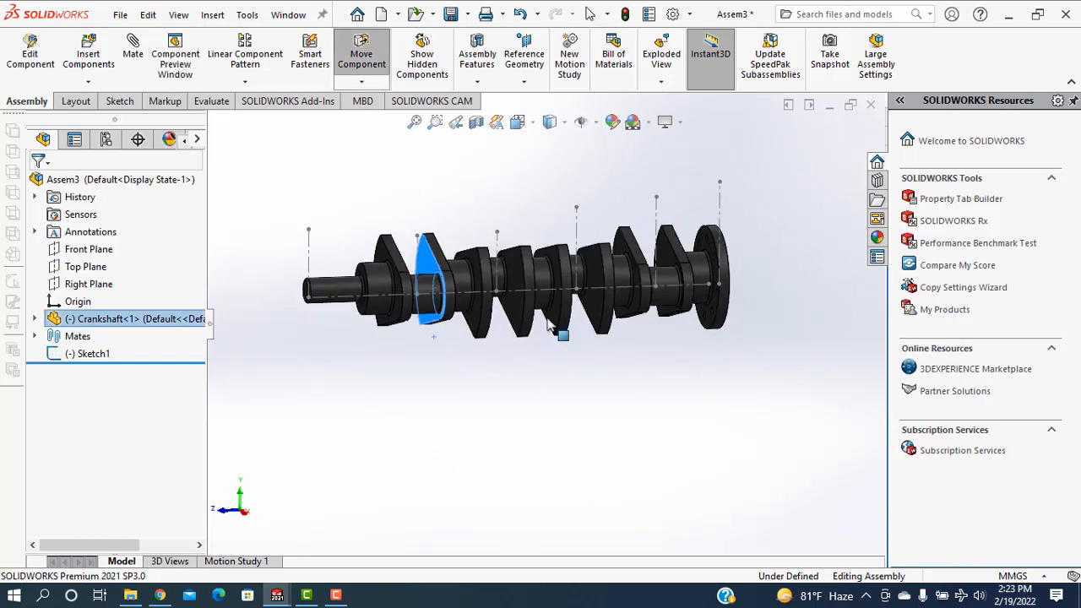
pyautogui.click(732, 426)
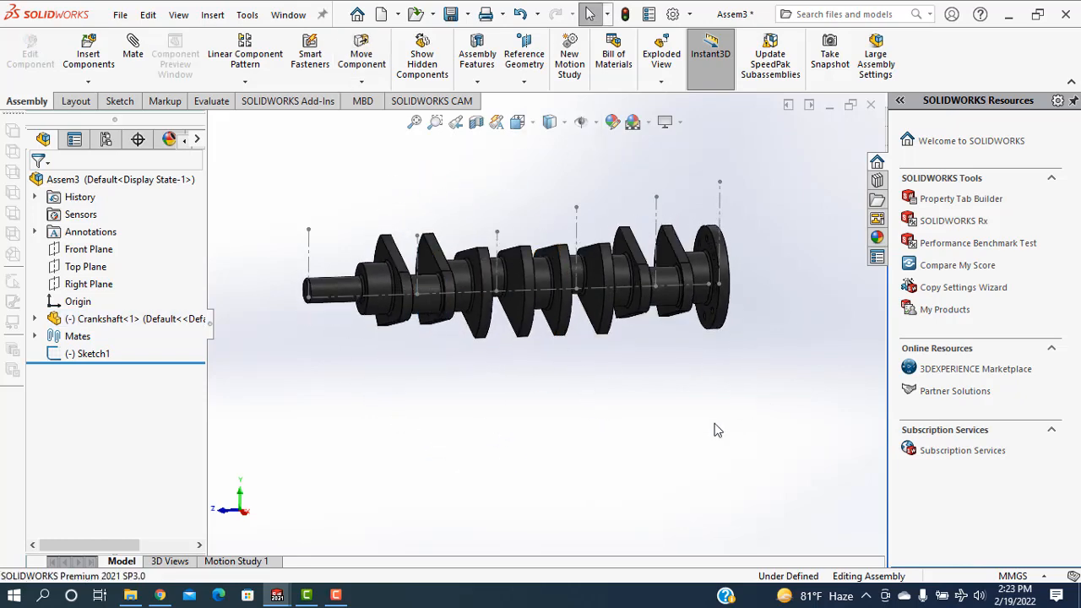
pyautogui.hotkey('ctrl', '7')
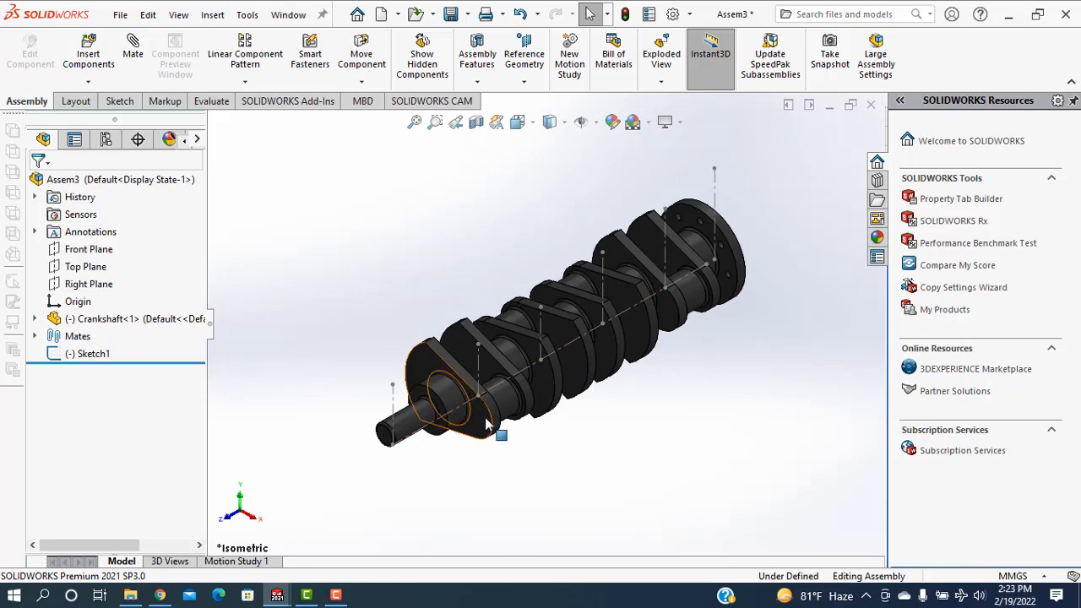
pyautogui.moveTo(485, 419); pyautogui.dragTo(387, 294)
pyautogui.press('Escape')
pyautogui.click(387, 288)
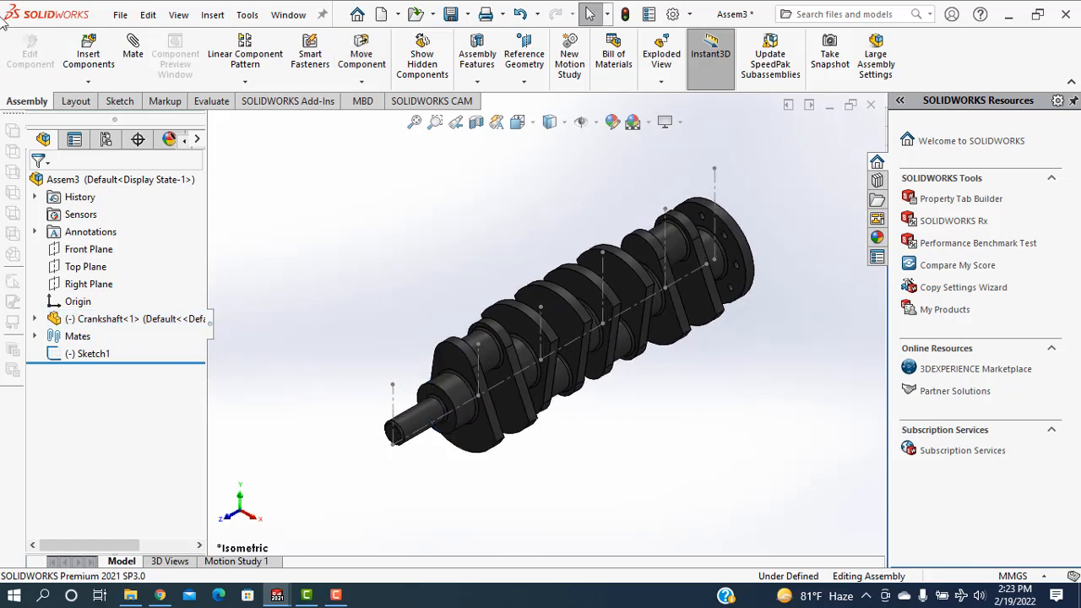
# Load the Connecting Rod Cap, connecting rod, piston pin, Piston Ring and Piston parts from the Four stroke cylinder folder for insertion
pyautogui.click(87, 82)
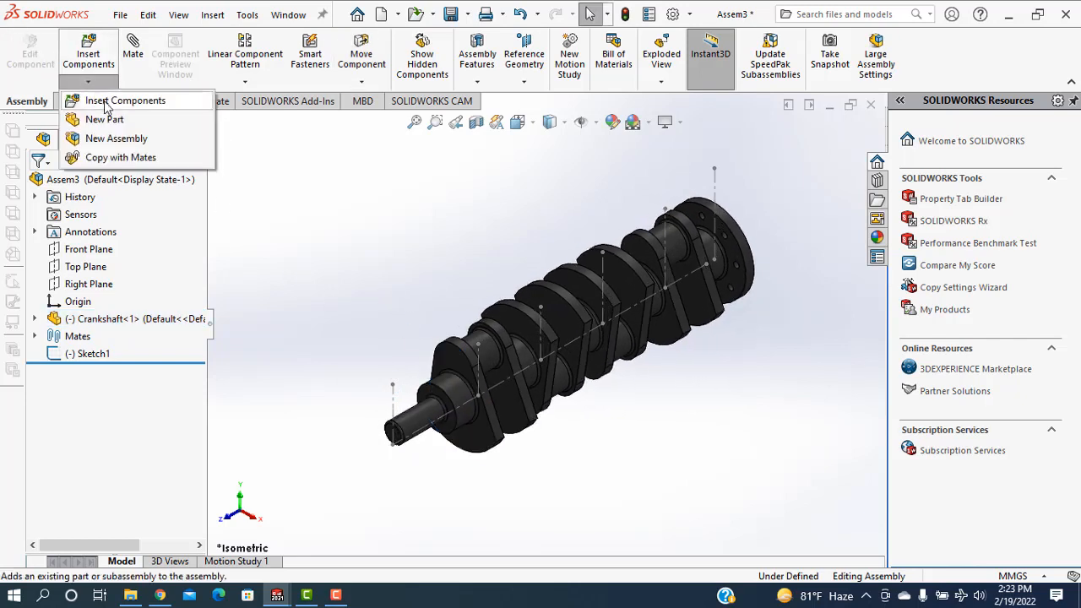
pyautogui.click(107, 102)
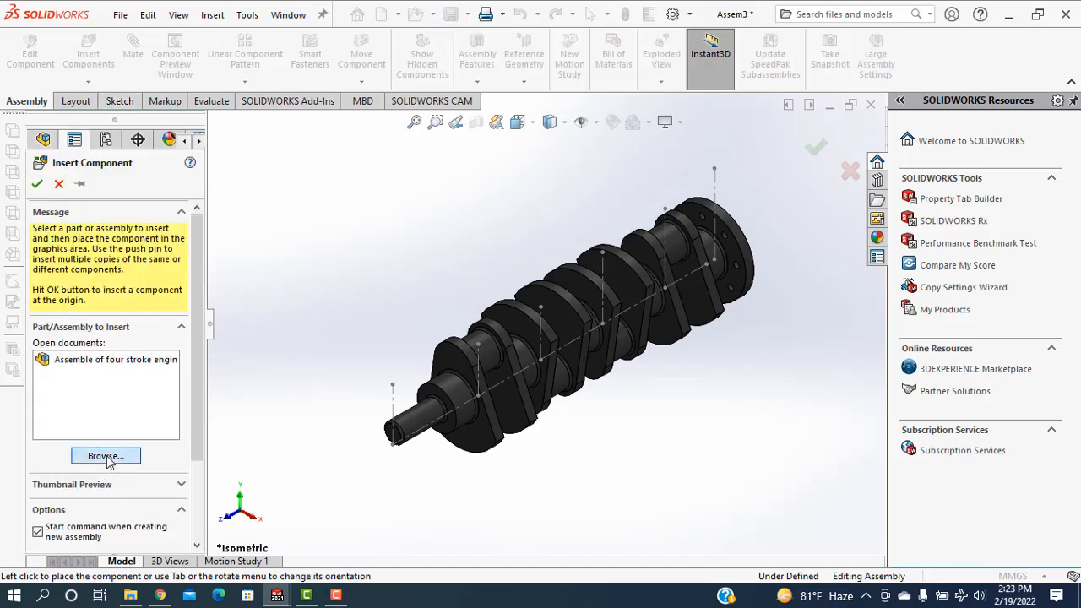
pyautogui.click(105, 456)
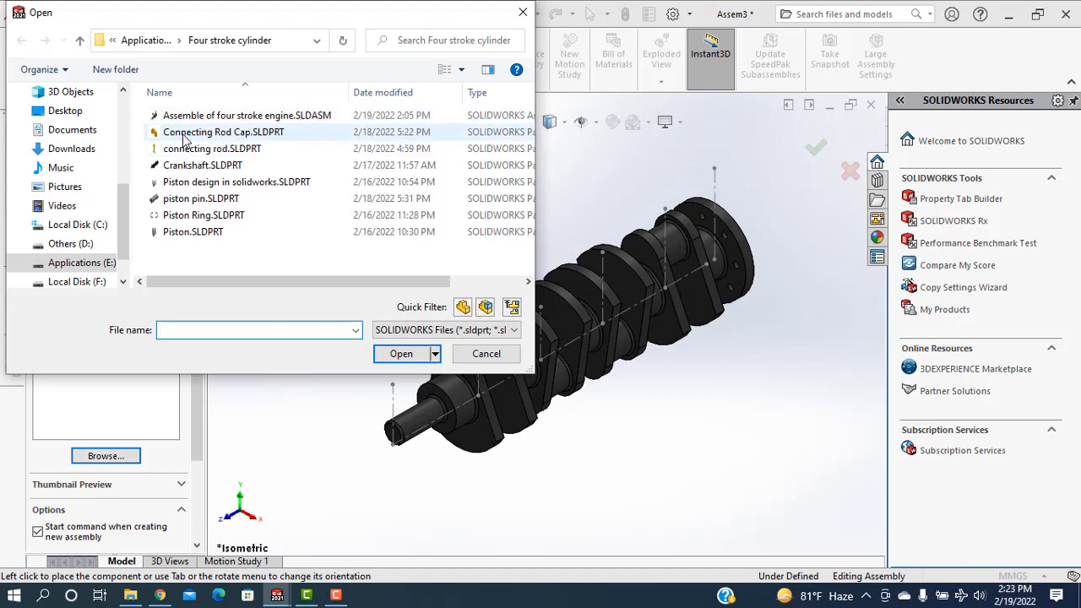
pyautogui.click(180, 133)
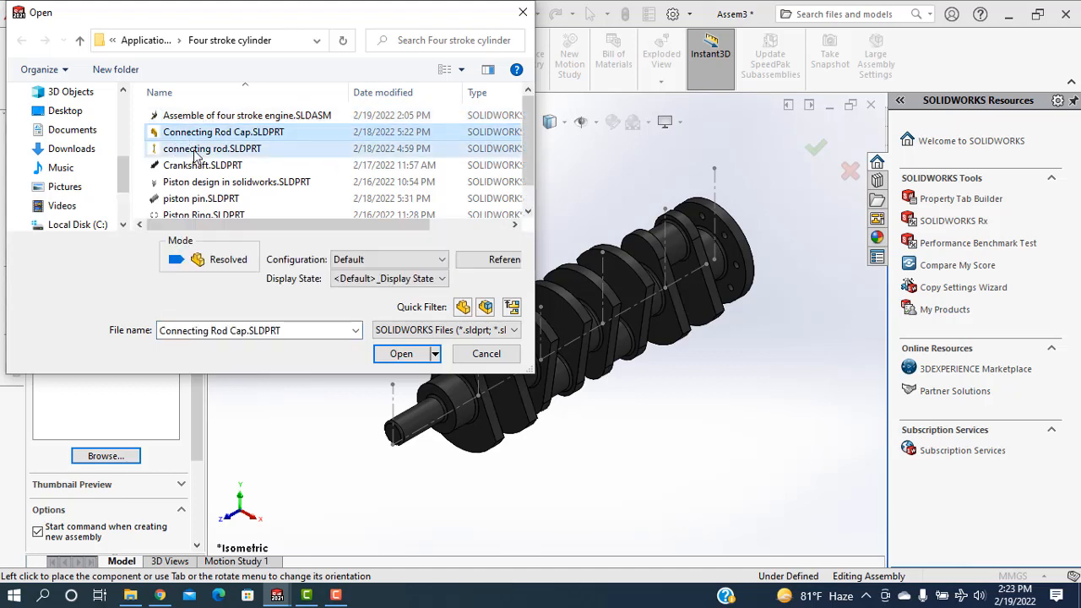
pyautogui.keyDown('ctrl'); pyautogui.click(192, 149); pyautogui.keyUp('ctrl')
pyautogui.keyDown('ctrl'); pyautogui.click(193, 199); pyautogui.keyUp('ctrl')
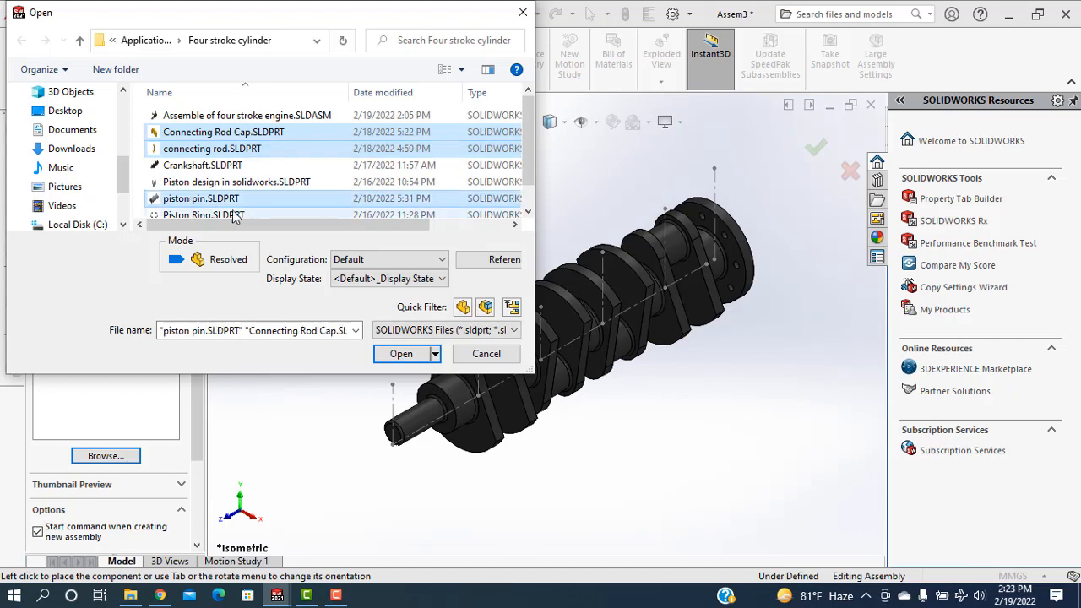
pyautogui.scroll(-1, 194, 190)
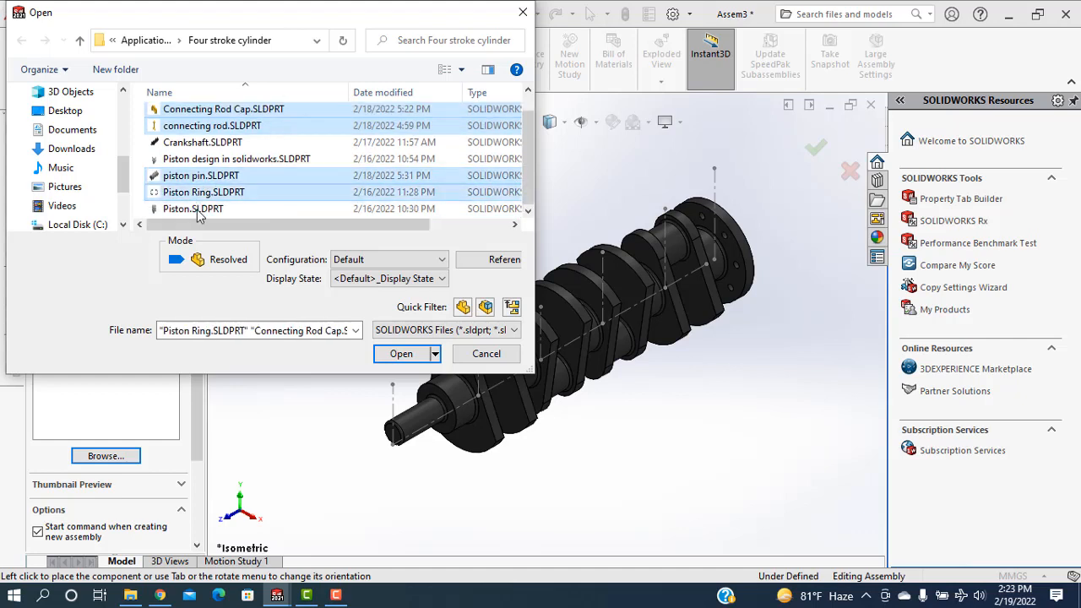
pyautogui.keyDown('ctrl'); pyautogui.click(194, 196); pyautogui.keyUp('ctrl')
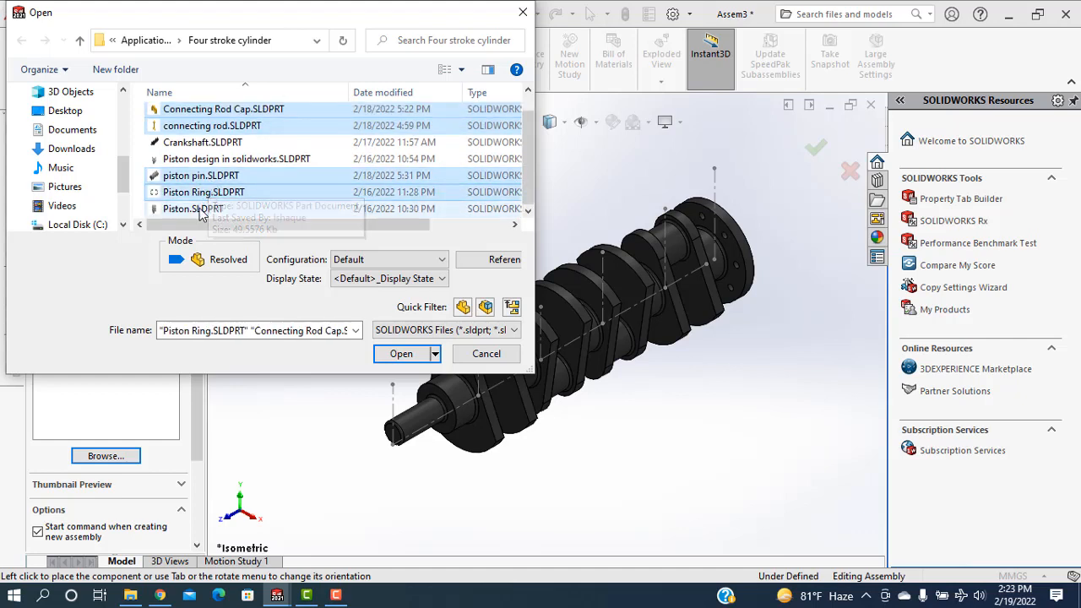
pyautogui.keyDown('ctrl'); pyautogui.click(193, 209); pyautogui.keyUp('ctrl')
pyautogui.click(401, 353)
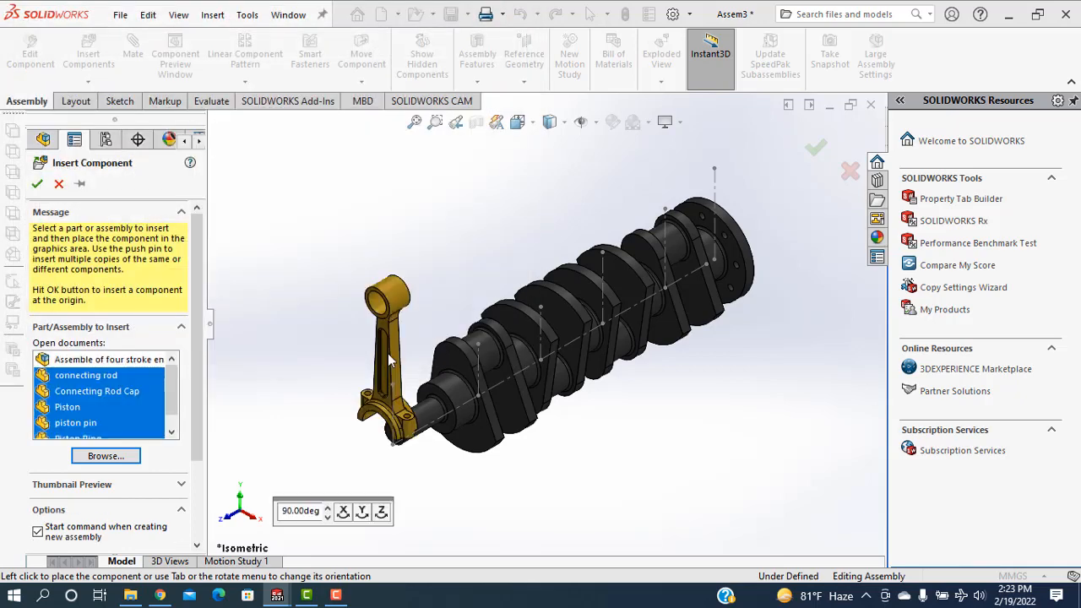
# Place the connecting rod, Connecting Rod Cap, Piston, piston pin and Piston Ring one by one in free space around the crankshaft
pyautogui.click(420, 211)
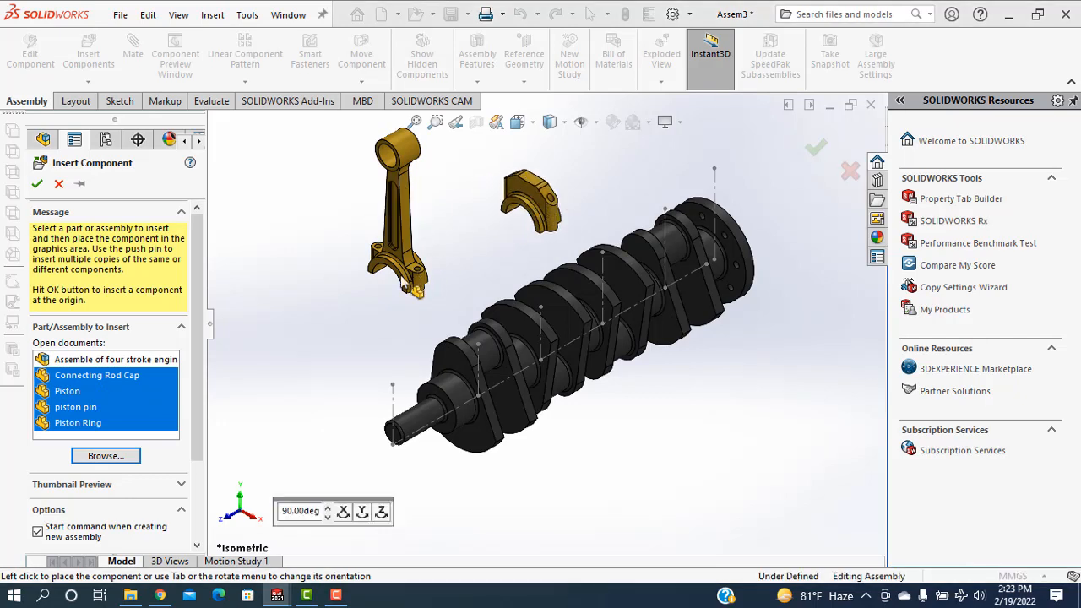
pyautogui.click(403, 241)
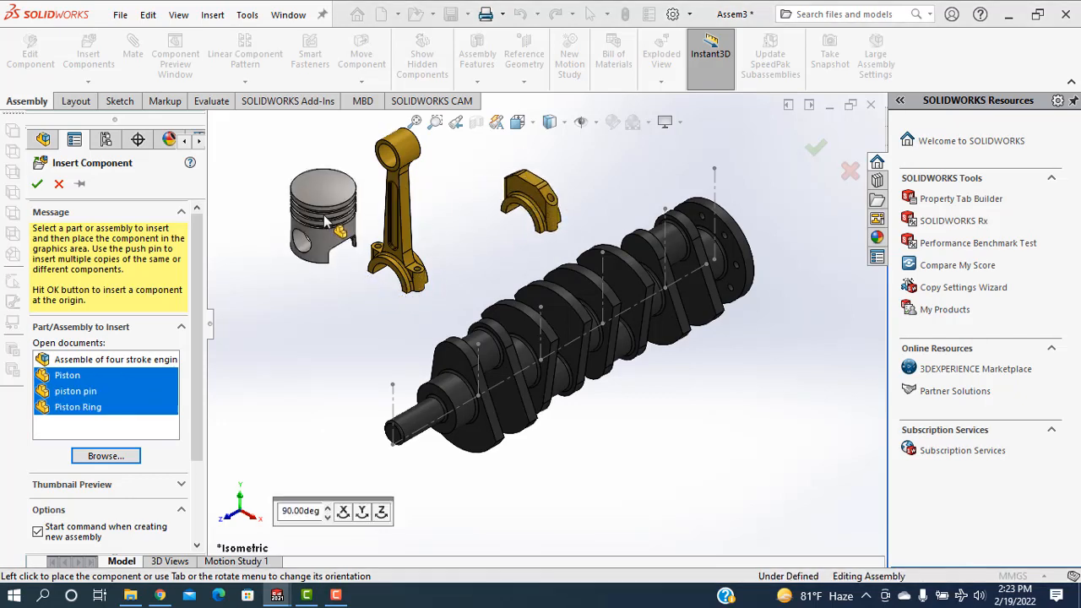
pyautogui.click(331, 226)
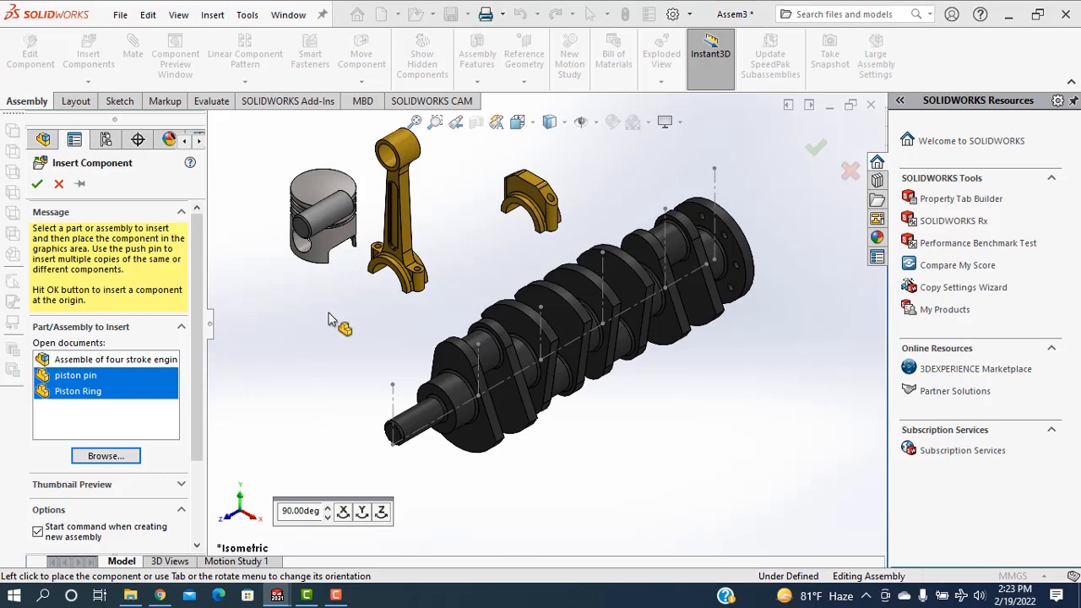
pyautogui.click(331, 342)
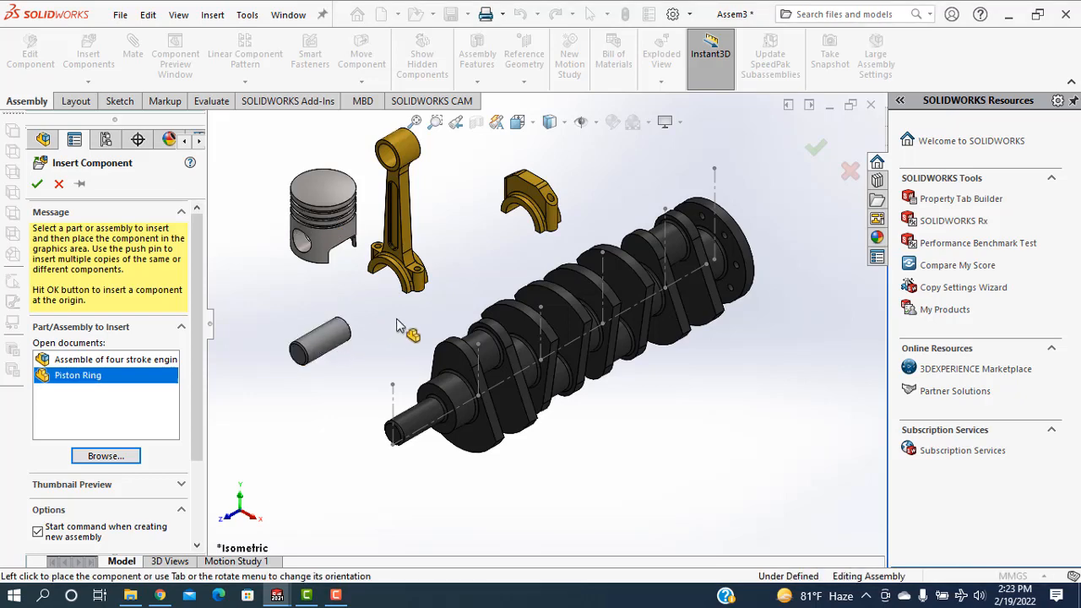
pyautogui.click(401, 325)
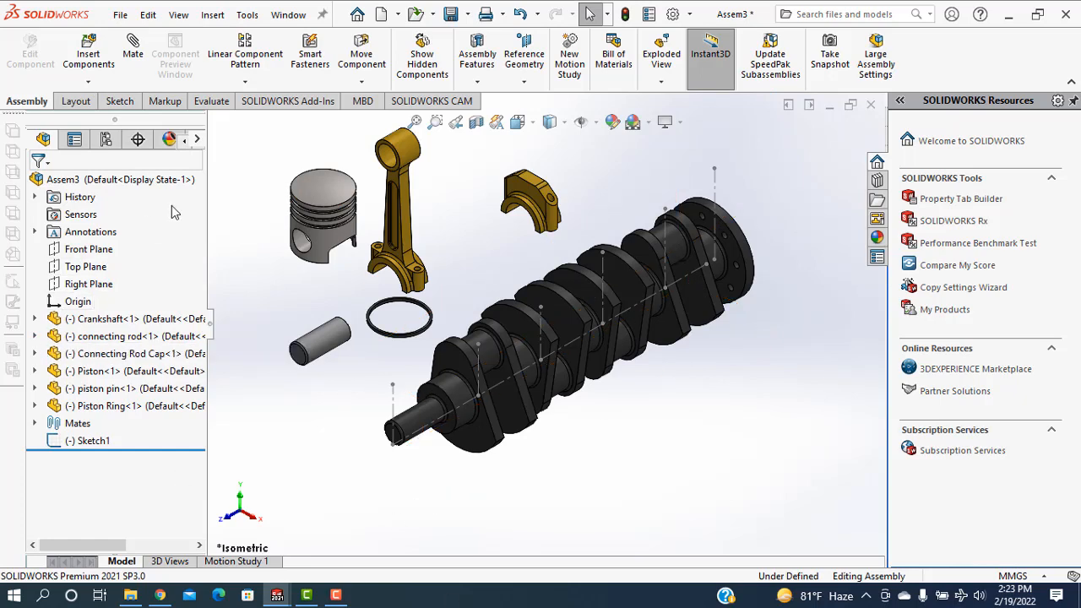
# Add a coincident mate between the Piston's Front Plane and the piston pin's Front Plane
pyautogui.click(34, 372)
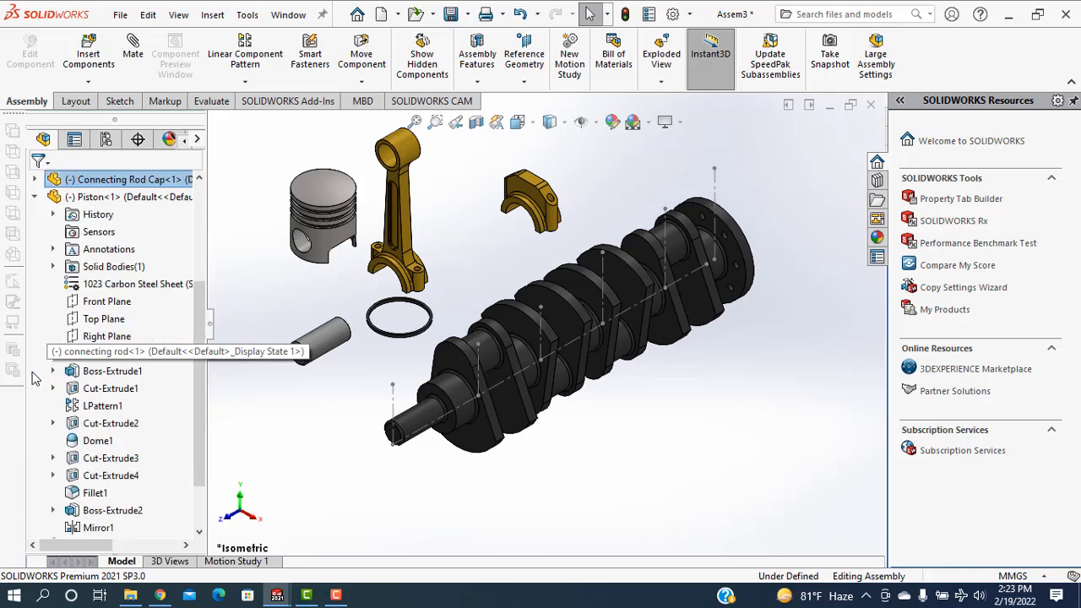
pyautogui.click(88, 306)
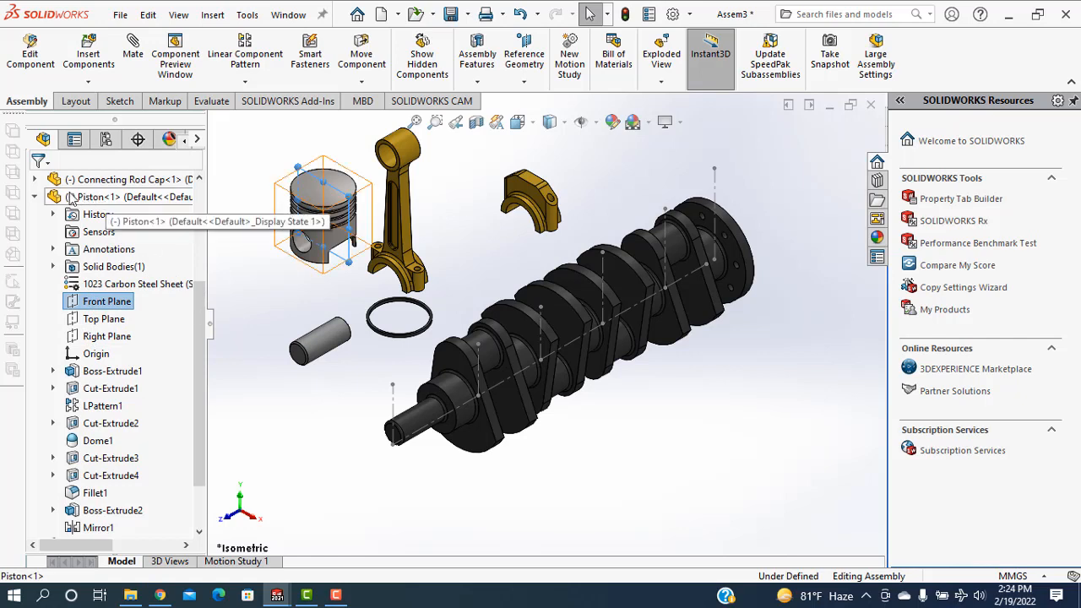
pyautogui.moveTo(203, 328); pyautogui.dragTo(206, 281)
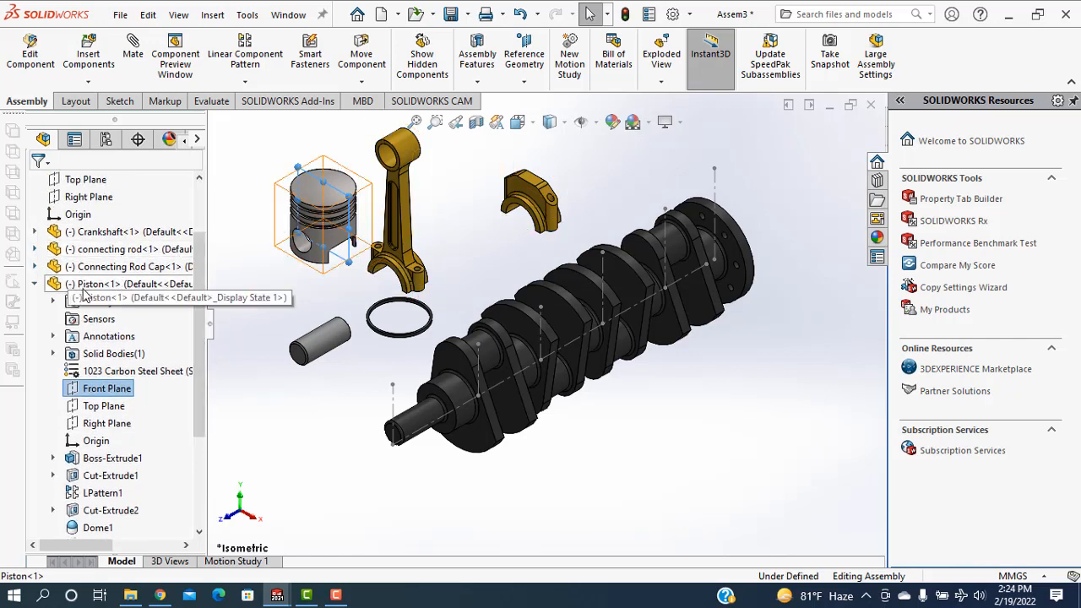
pyautogui.moveTo(203, 337); pyautogui.dragTo(210, 459)
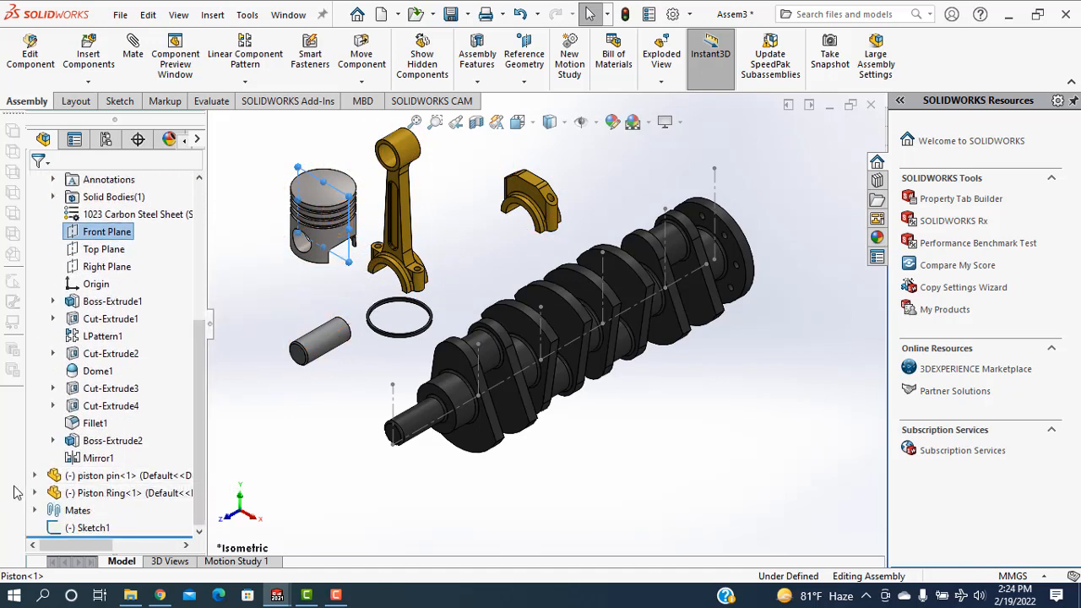
pyautogui.click(34, 476)
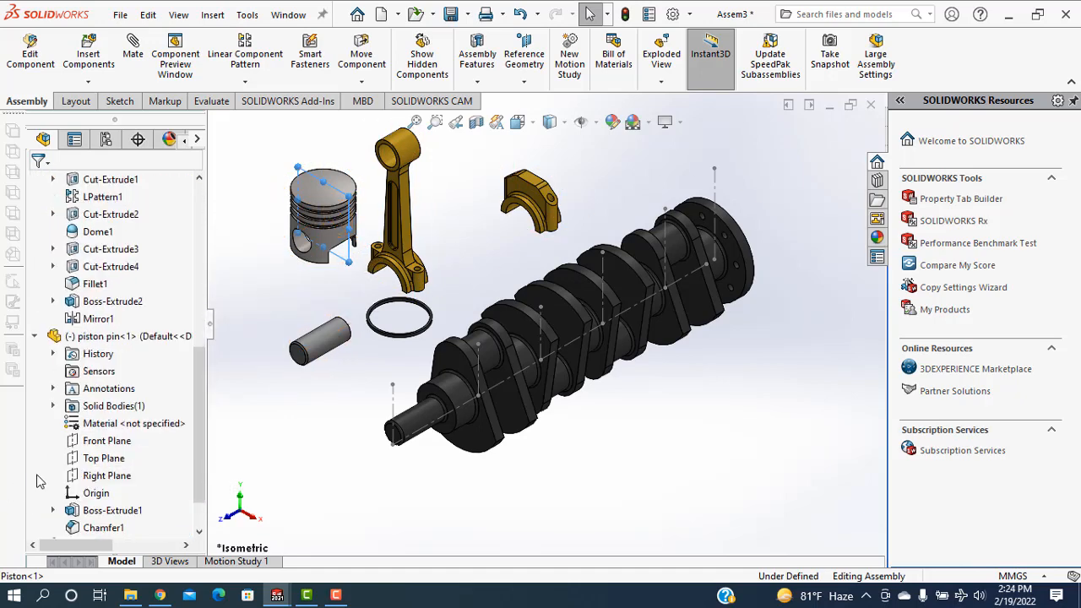
pyautogui.click(89, 441)
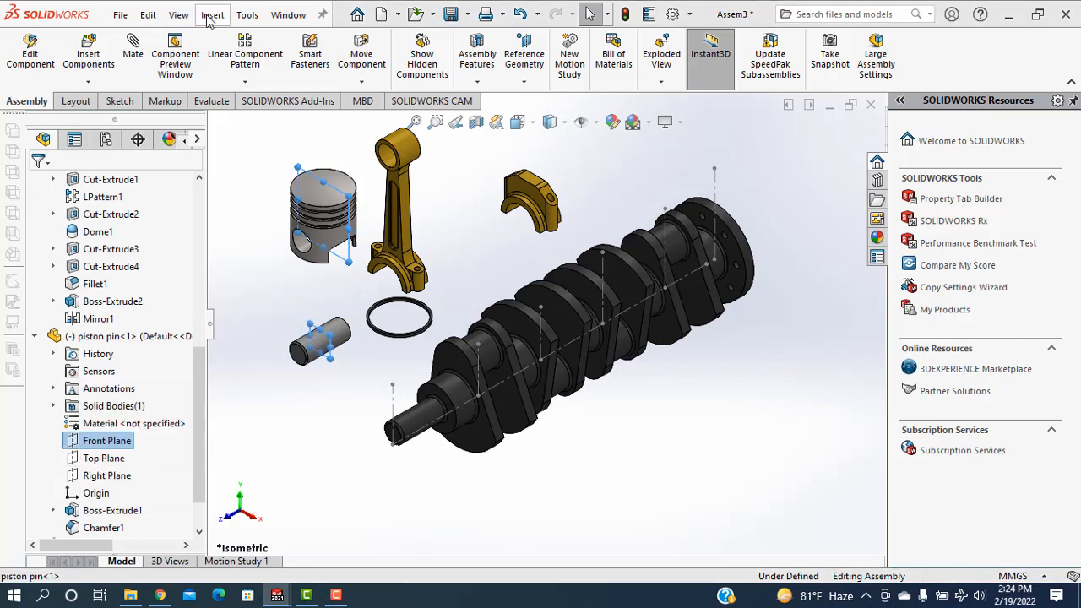
pyautogui.click(139, 53)
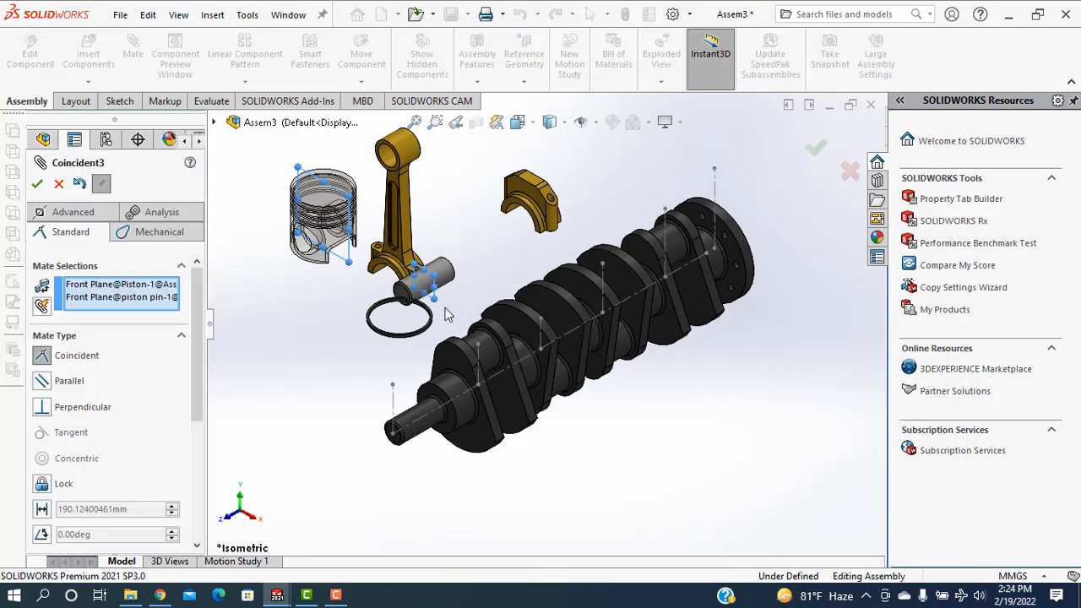
pyautogui.click(36, 188)
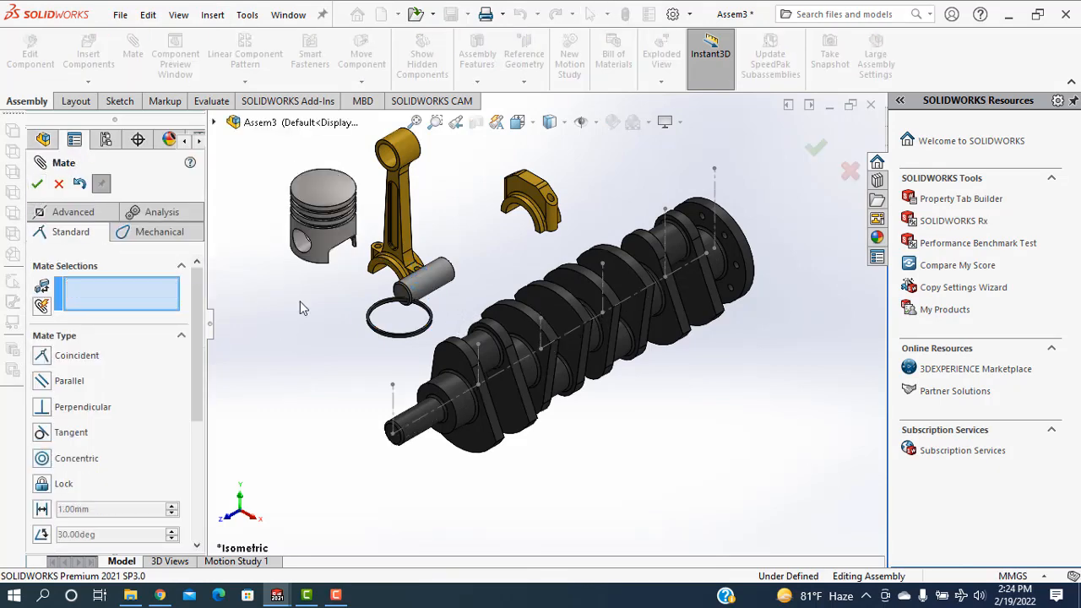
# Mate the piston's pin hole concentric with the cylindrical face of the piston pin and finish mating
pyautogui.scroll(-4, 309, 272)
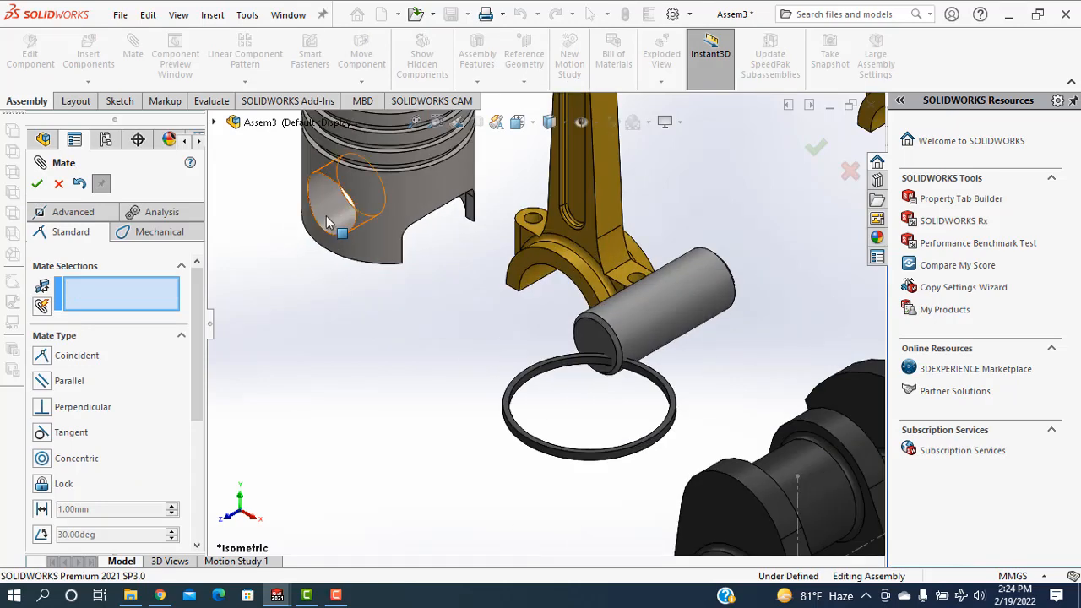
pyautogui.click(330, 222)
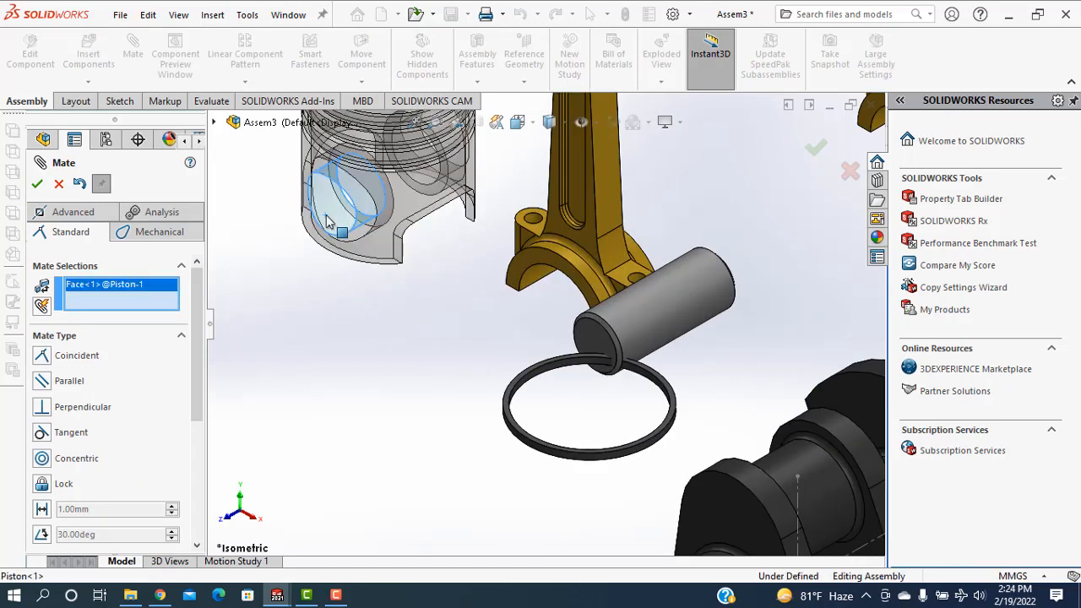
pyautogui.click(650, 313)
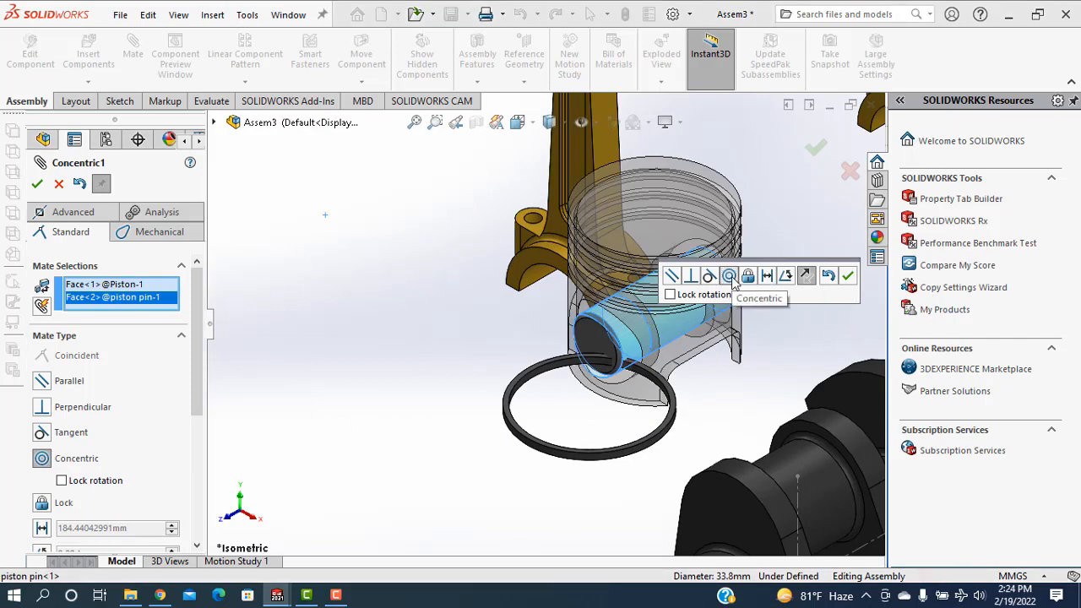
pyautogui.click(848, 276)
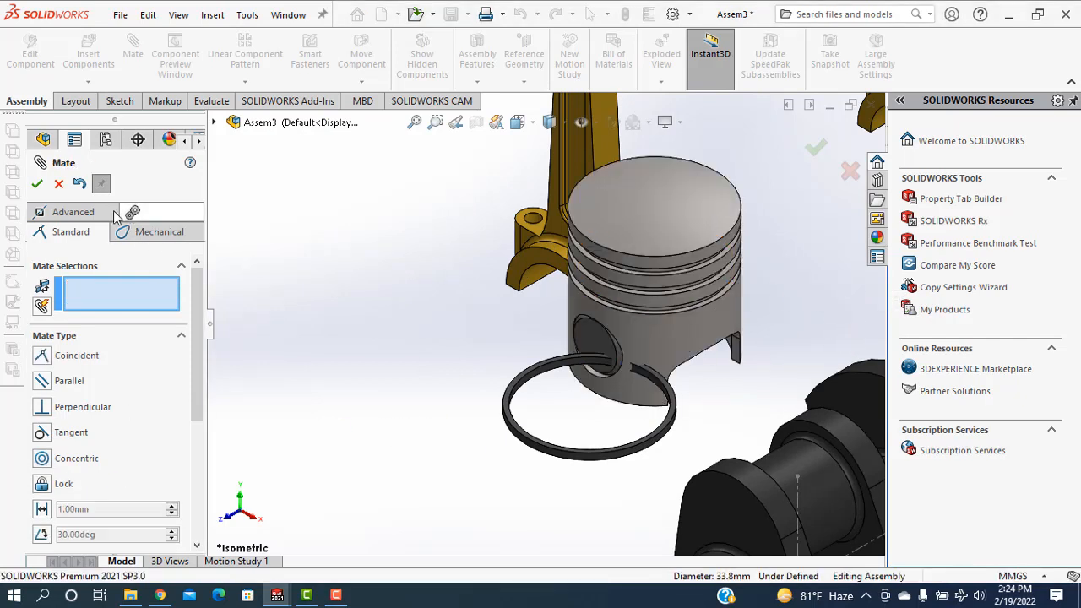
pyautogui.press('Escape')
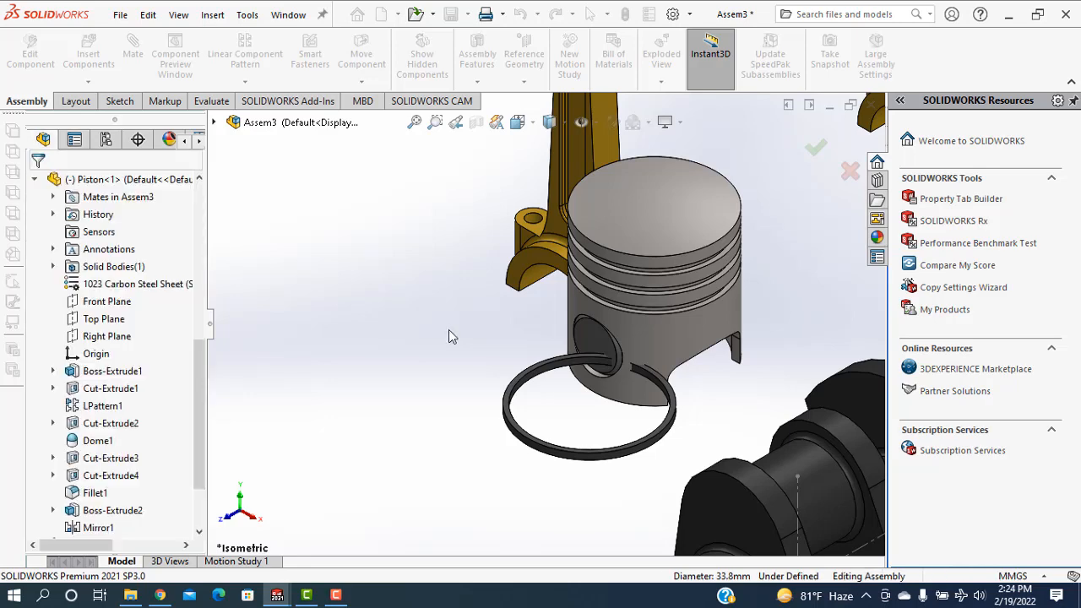
# Move the piston and its pin aside, clear of the connecting rod's lower end
pyautogui.scroll(3, 657, 391)
pyautogui.scroll(-3, 648, 363)
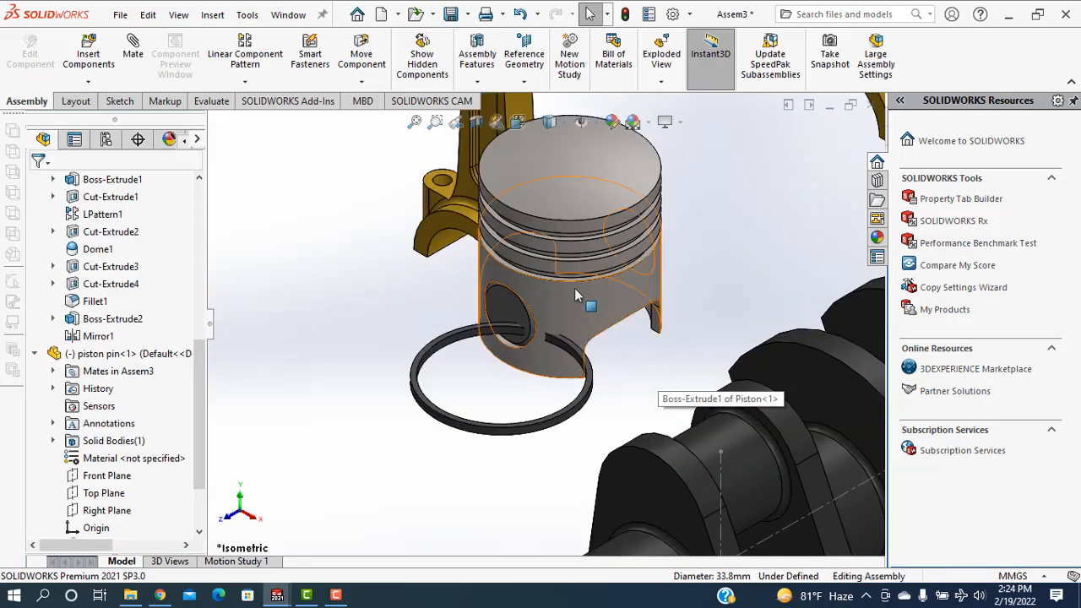
pyautogui.moveTo(582, 302); pyautogui.dragTo(191, 337)
pyautogui.click(472, 461)
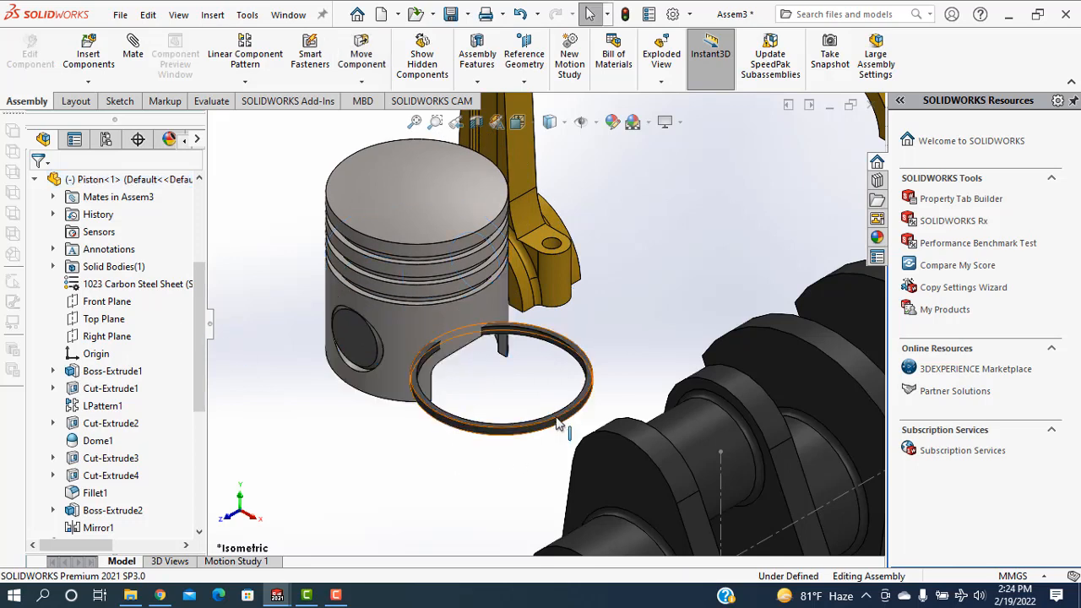
# Add a concentric mate between the piston ring's outer cylindrical face and the piston's cylindrical face above the top groove
pyautogui.click(133, 52)
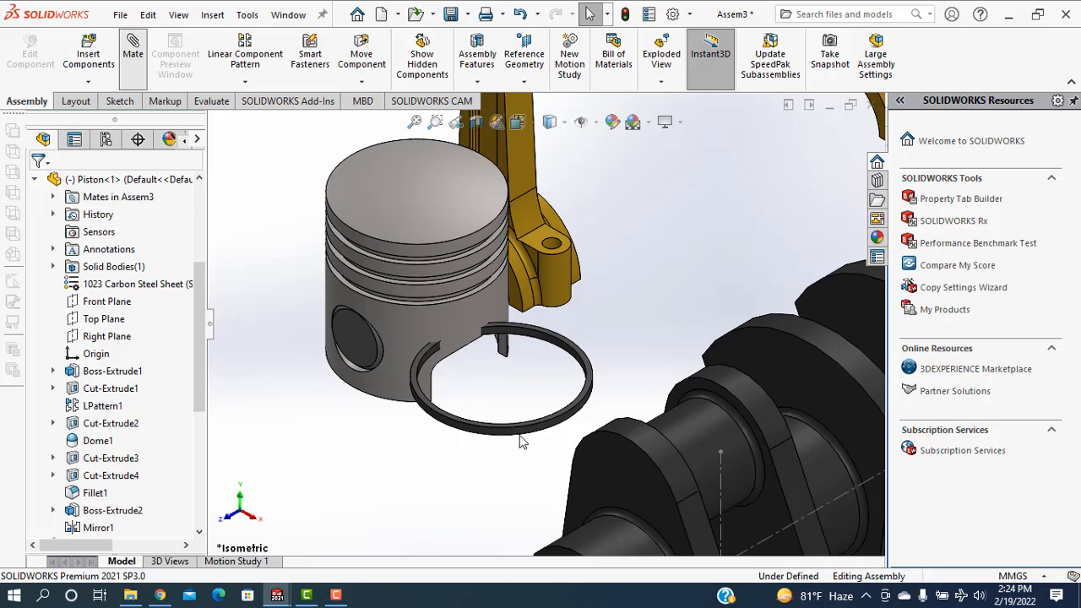
pyautogui.scroll(-3, 503, 444)
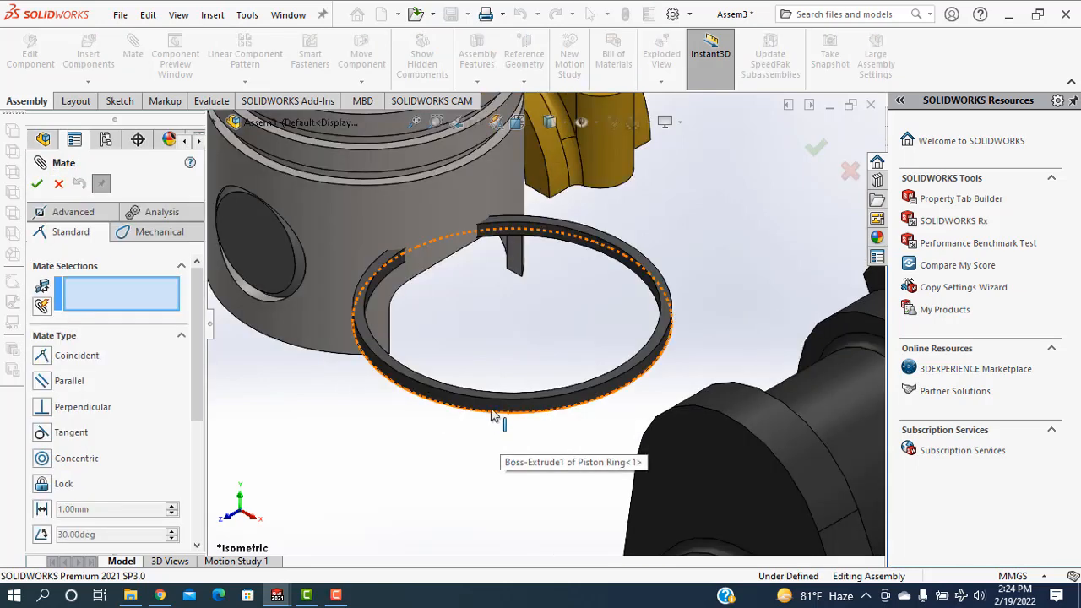
pyautogui.click(483, 414)
pyautogui.scroll(3, 473, 456)
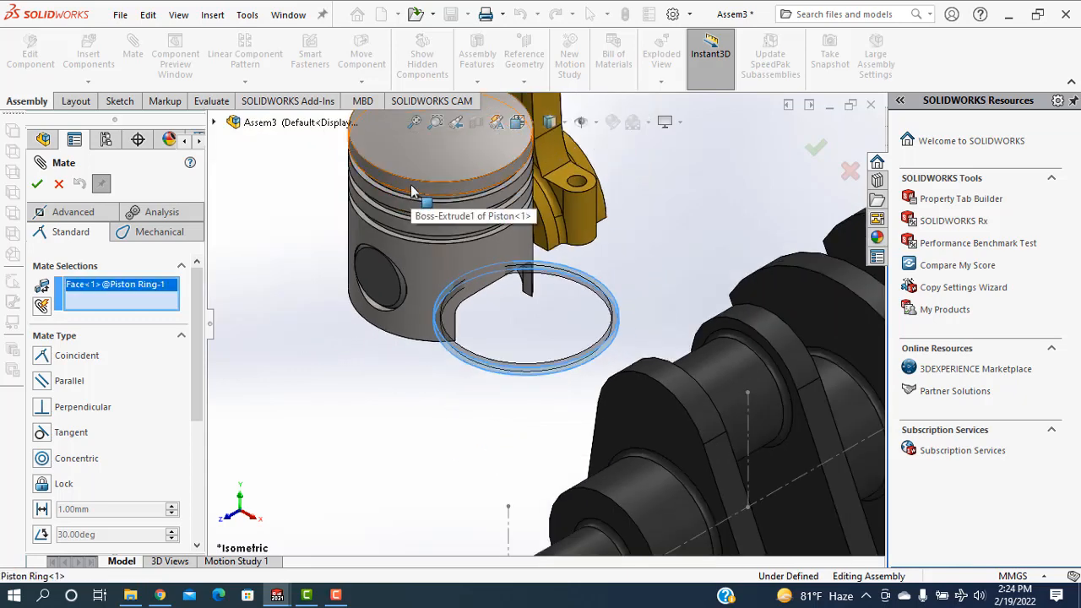
pyautogui.click(412, 186)
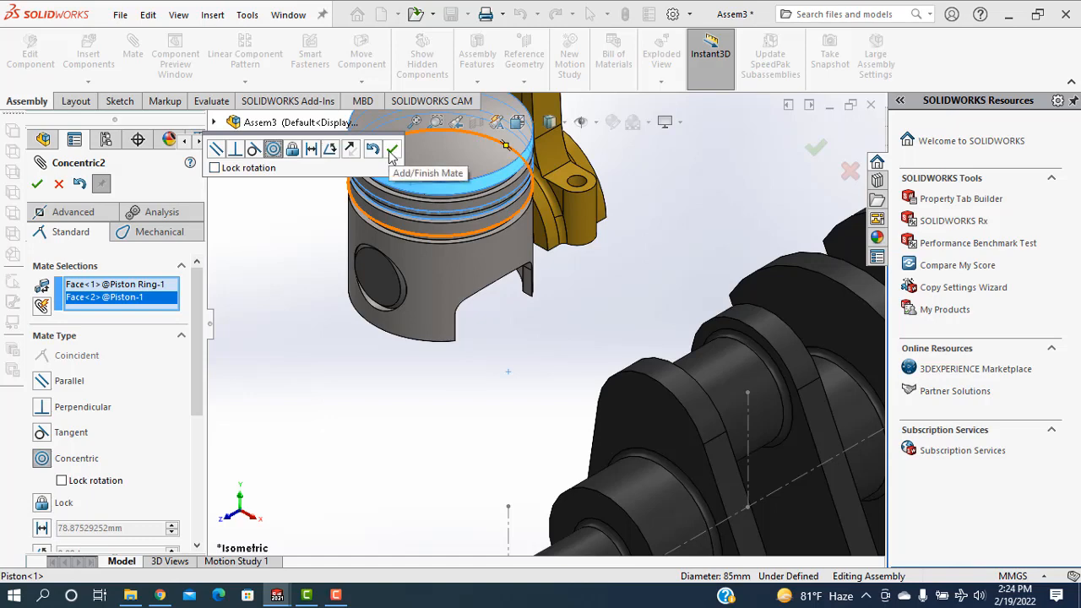
pyautogui.click(391, 152)
# Seat the piston ring in the middle groove with a coincident mate between its flat underside and the groove's lower wall
pyautogui.scroll(-5, 409, 228)
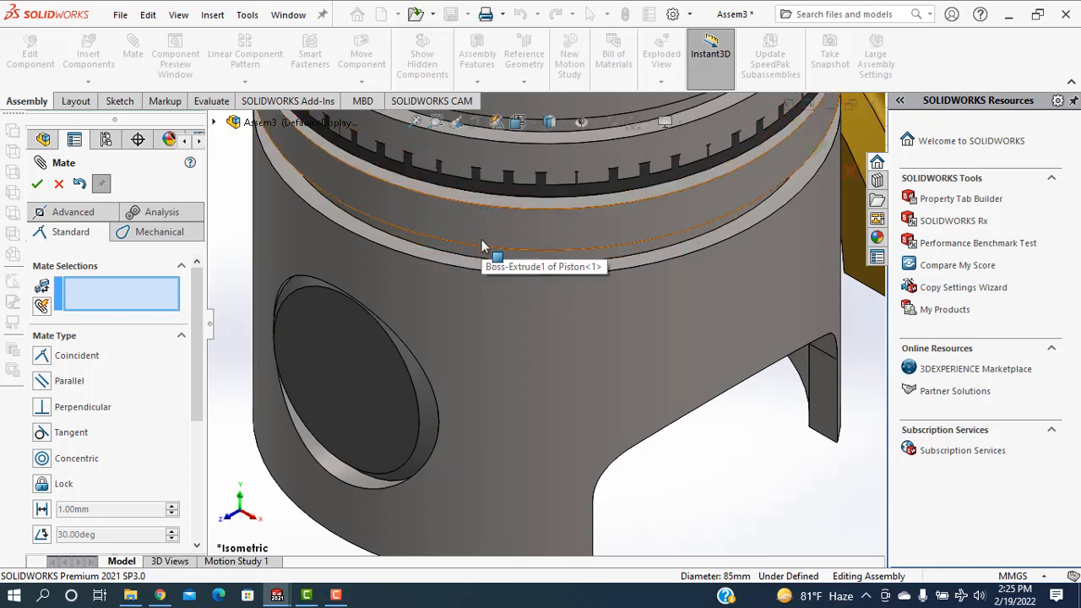
pyautogui.scroll(-5, 473, 203)
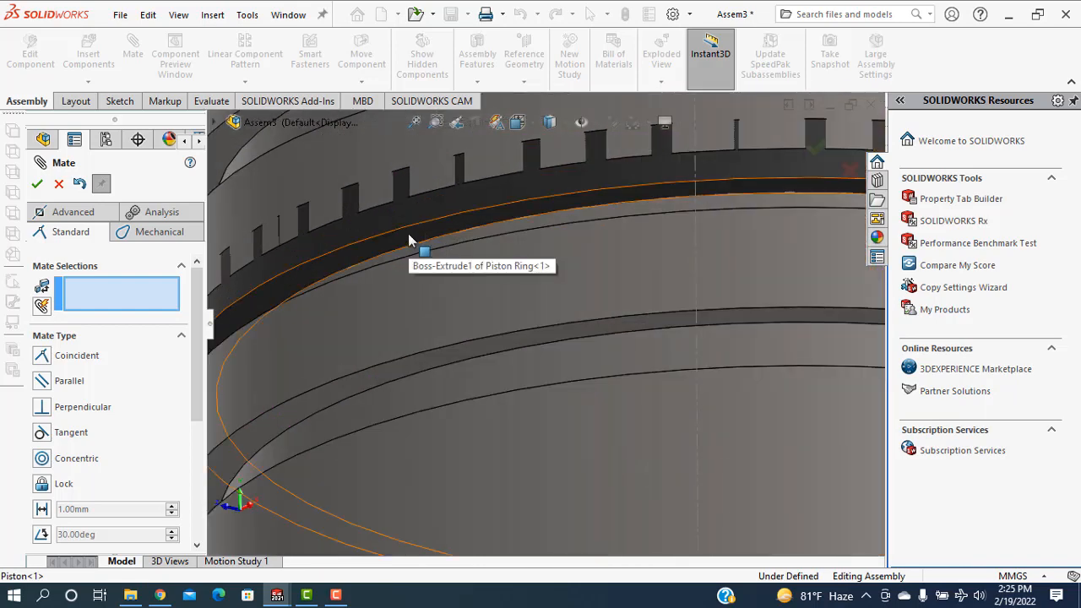
pyautogui.click(408, 233)
pyautogui.scroll(4, 470, 283)
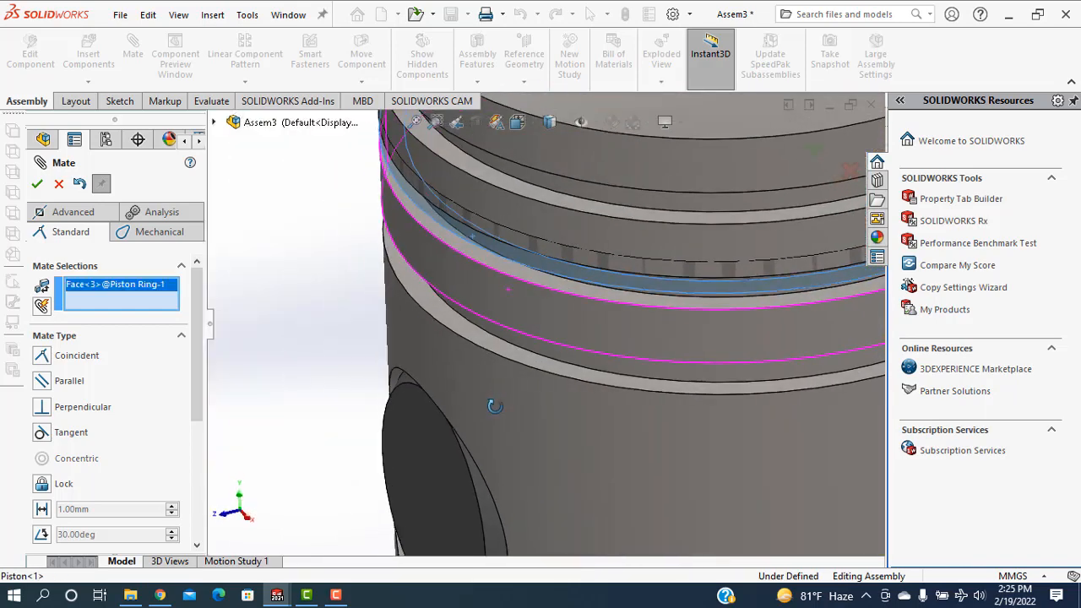
pyautogui.click(488, 259)
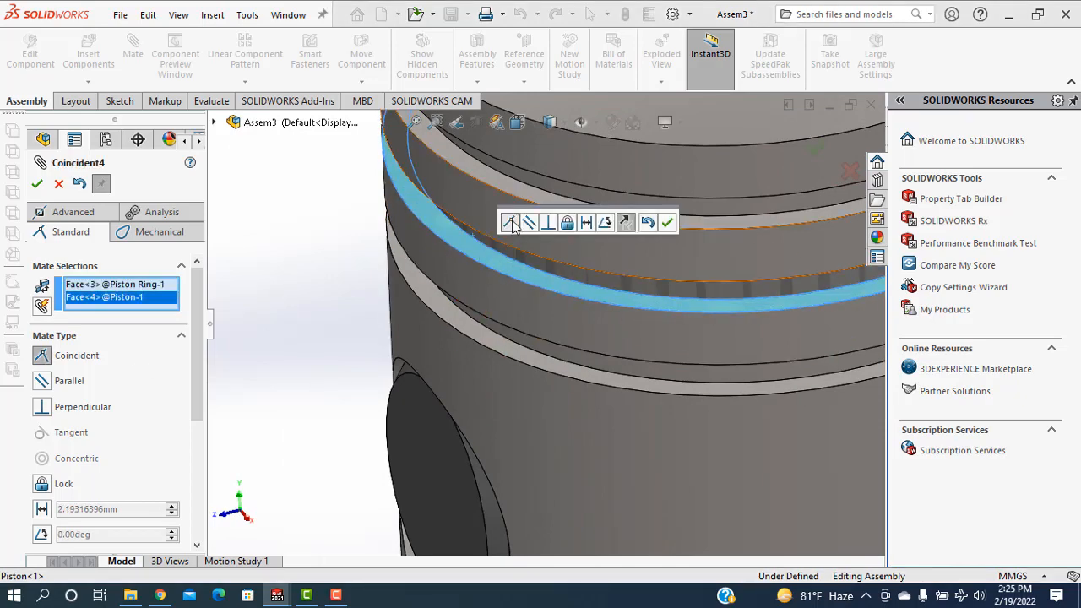
pyautogui.click(667, 222)
pyautogui.scroll(5, 667, 302)
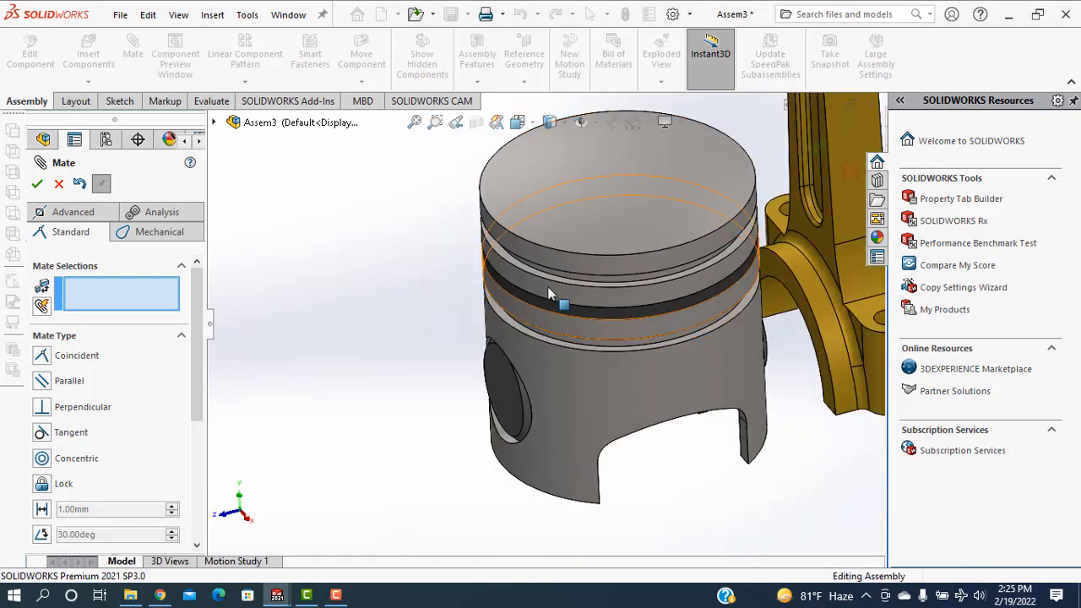
pyautogui.moveTo(548, 288)
pyautogui.mouseDown(button='middle')
pyautogui.moveTo(560, 265)
pyautogui.moveTo(561, 278)
pyautogui.mouseUp(button='middle')
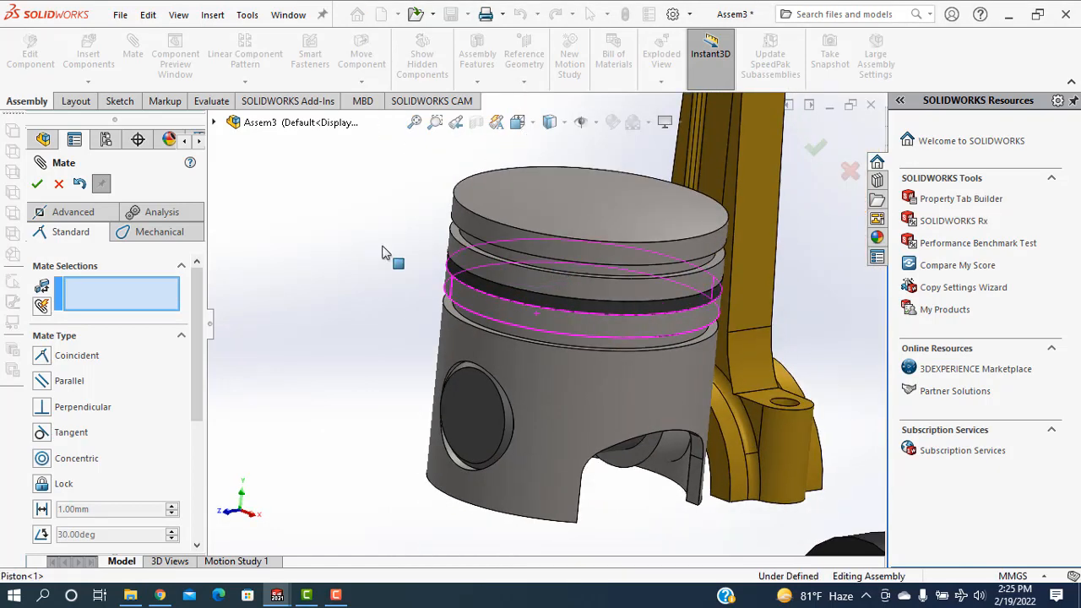
pyautogui.click(37, 184)
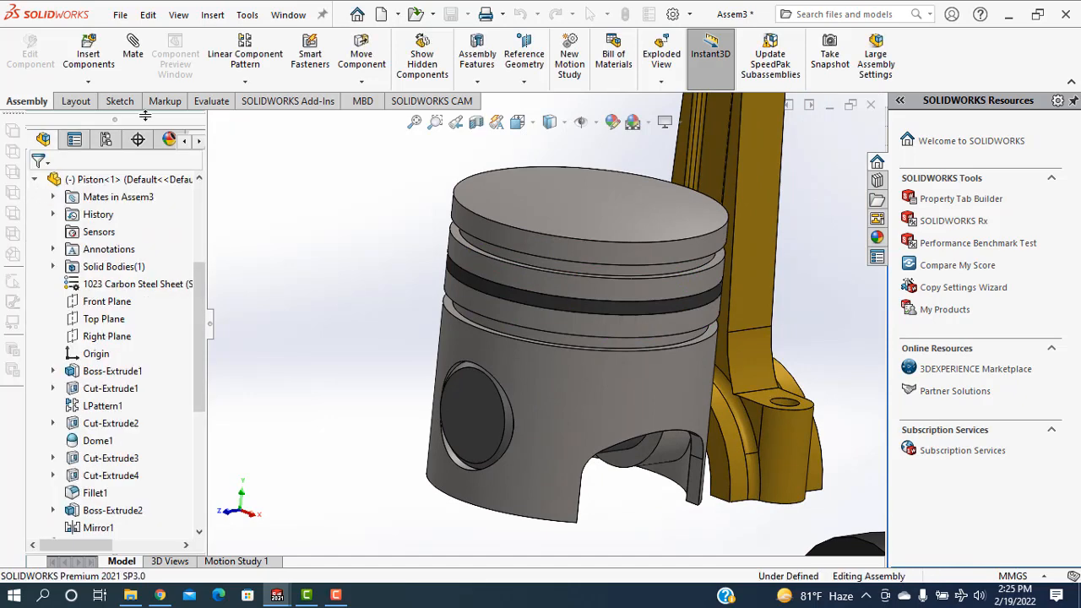
# Start Copy with Mates for the piston ring in the middle groove and proceed to its mate references
pyautogui.click(241, 83)
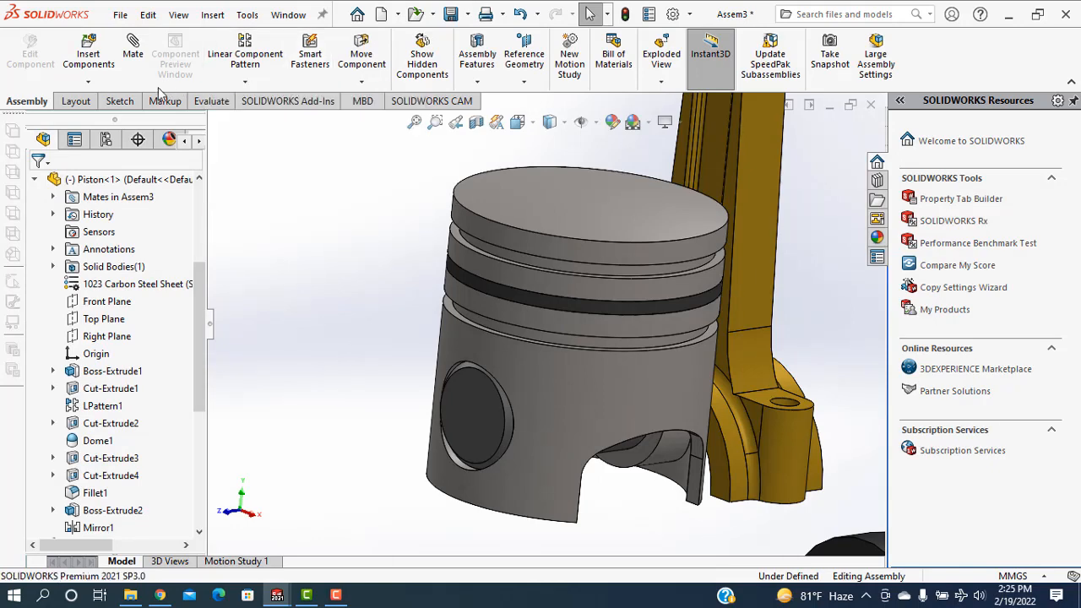
pyautogui.click(88, 81)
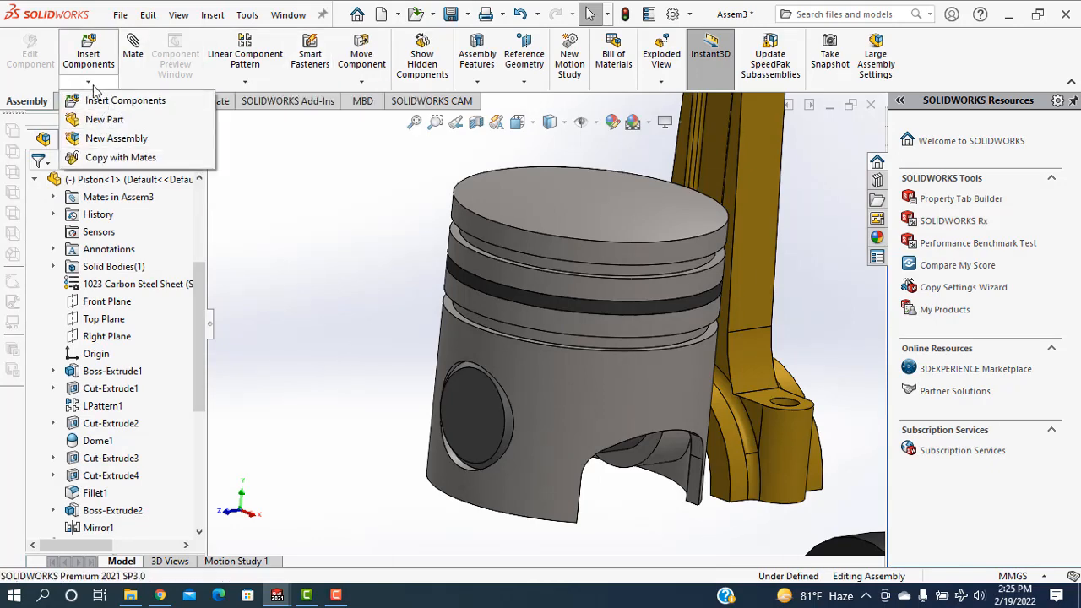
pyautogui.click(101, 158)
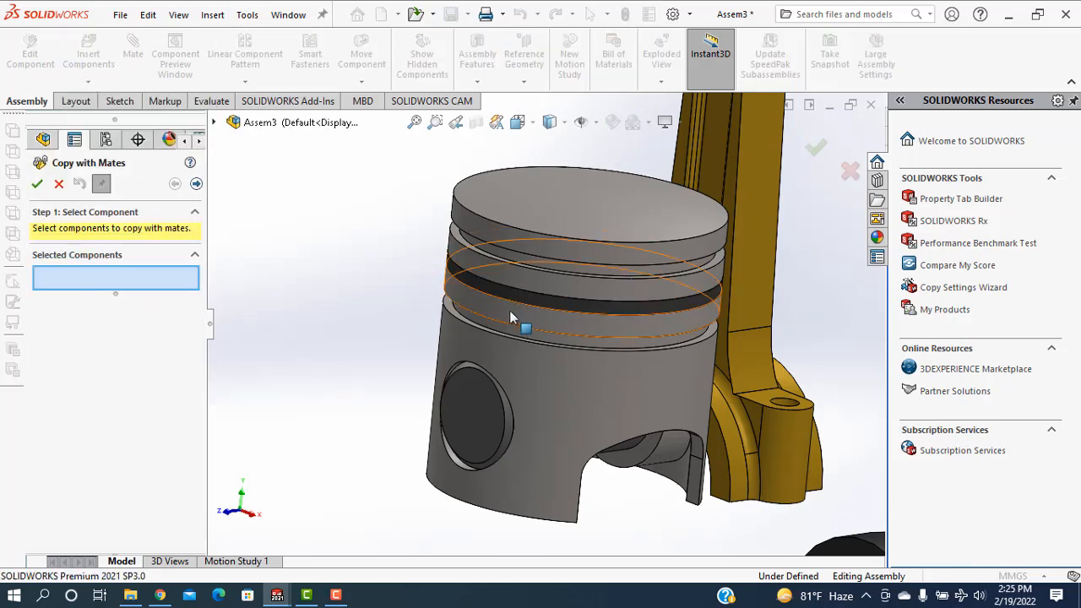
pyautogui.scroll(-2, 510, 312)
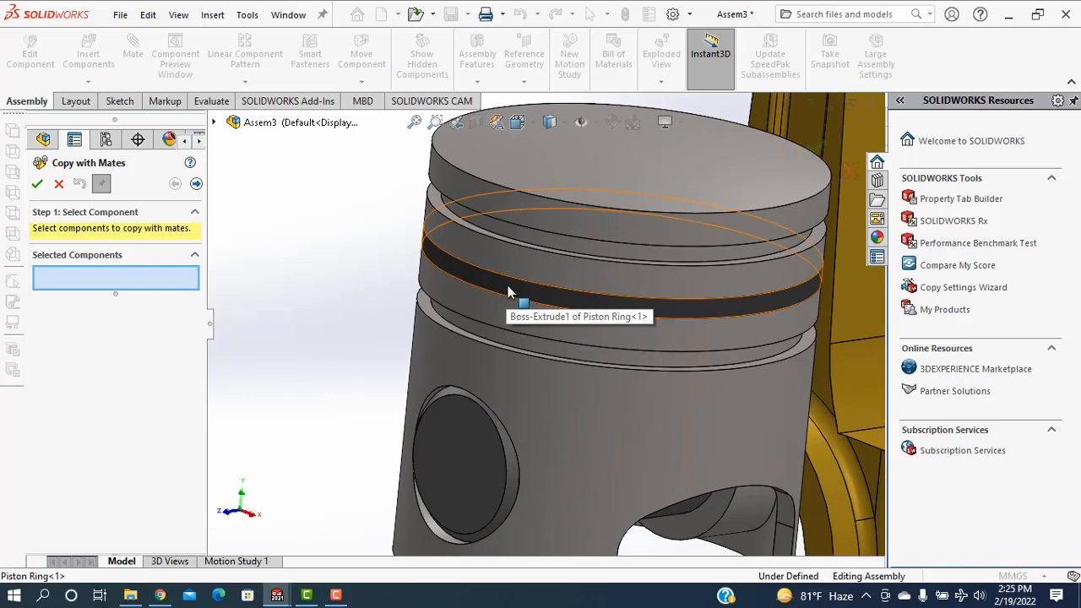
pyautogui.click(508, 289)
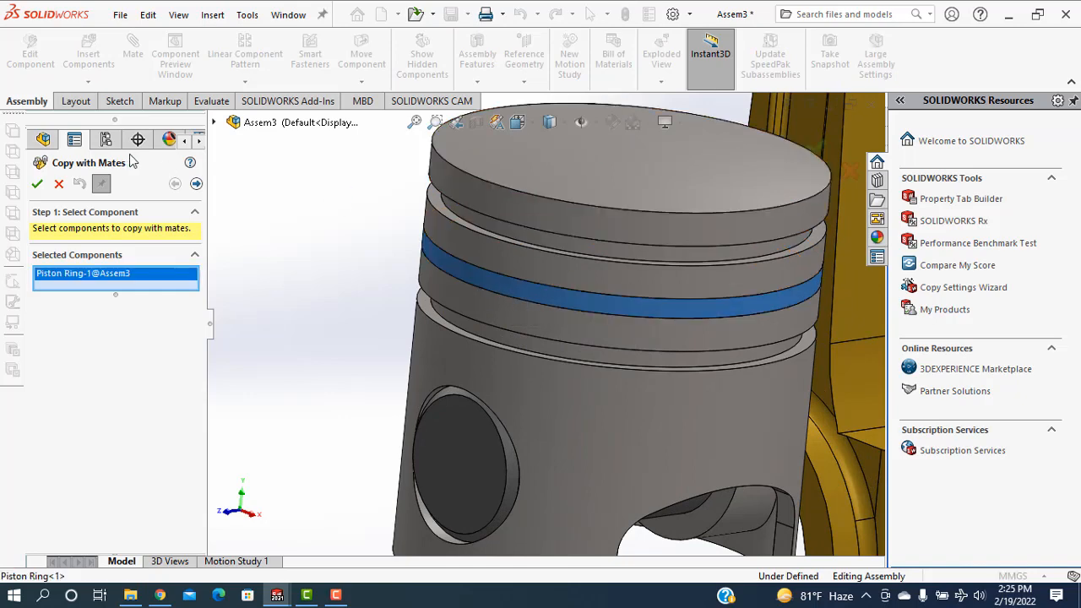
pyautogui.click(195, 185)
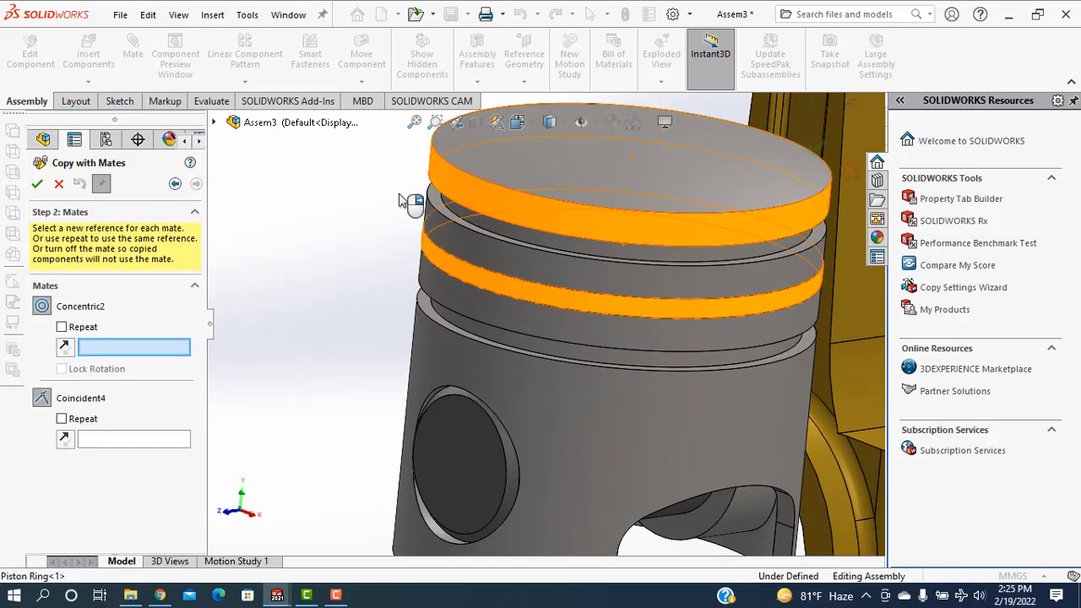
# Place a ring copy in the top groove, using the groove's inner cylindrical face for the concentric mate and its lower wall for the coincident mate
pyautogui.scroll(-3, 540, 254)
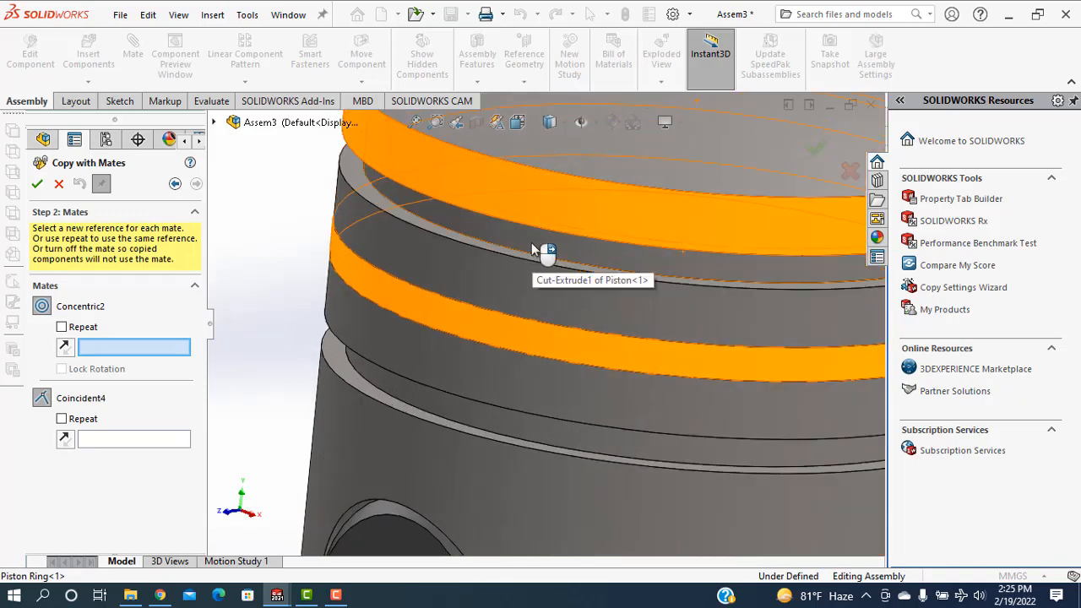
pyautogui.click(531, 242)
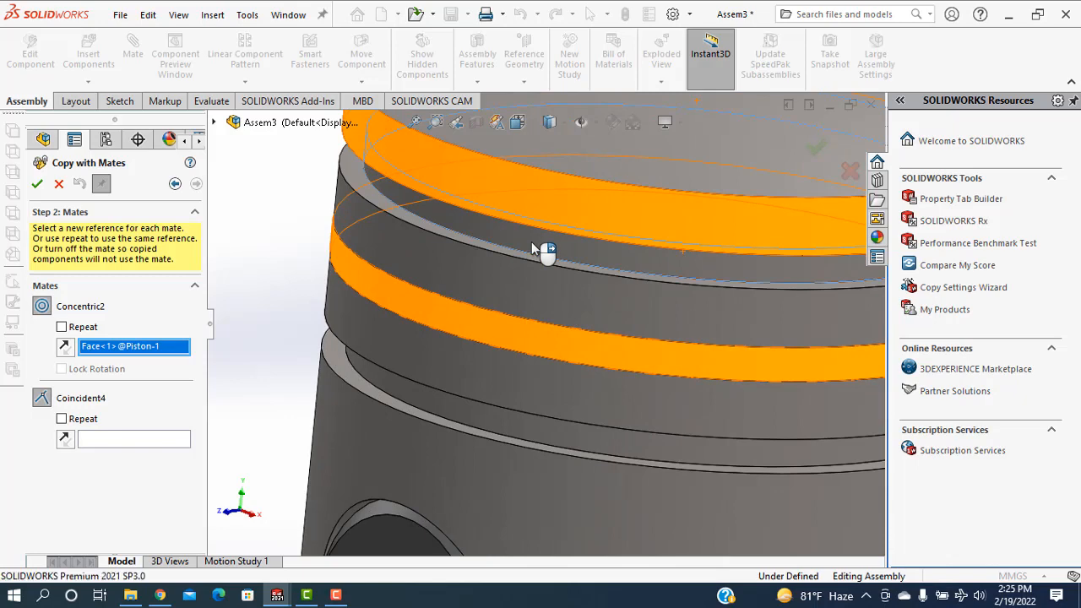
pyautogui.moveTo(564, 252); pyautogui.dragTo(549, 316, button='middle')
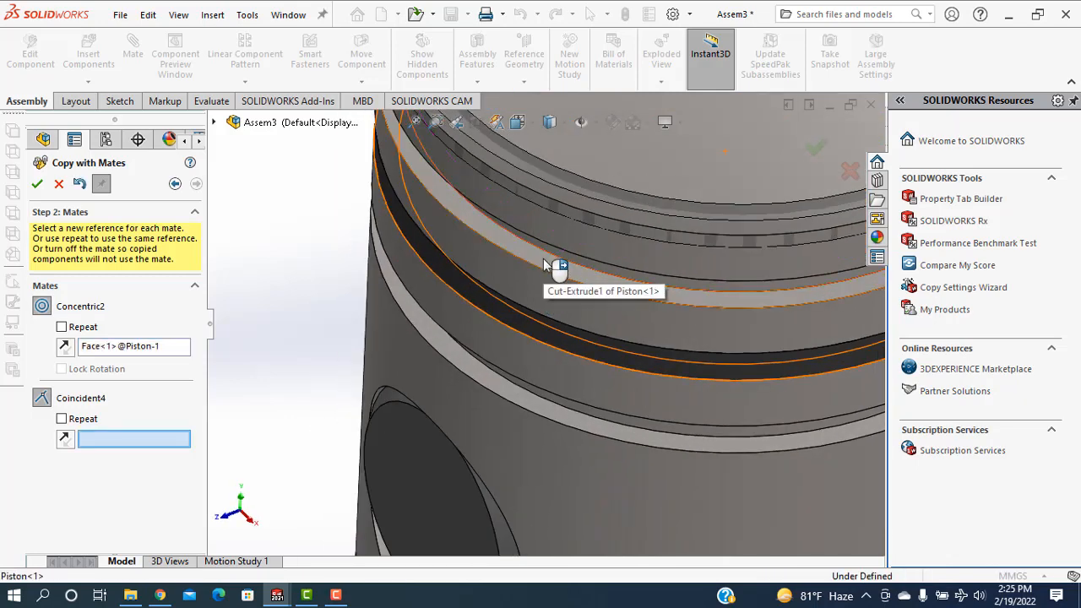
pyautogui.click(545, 264)
pyautogui.scroll(3, 557, 287)
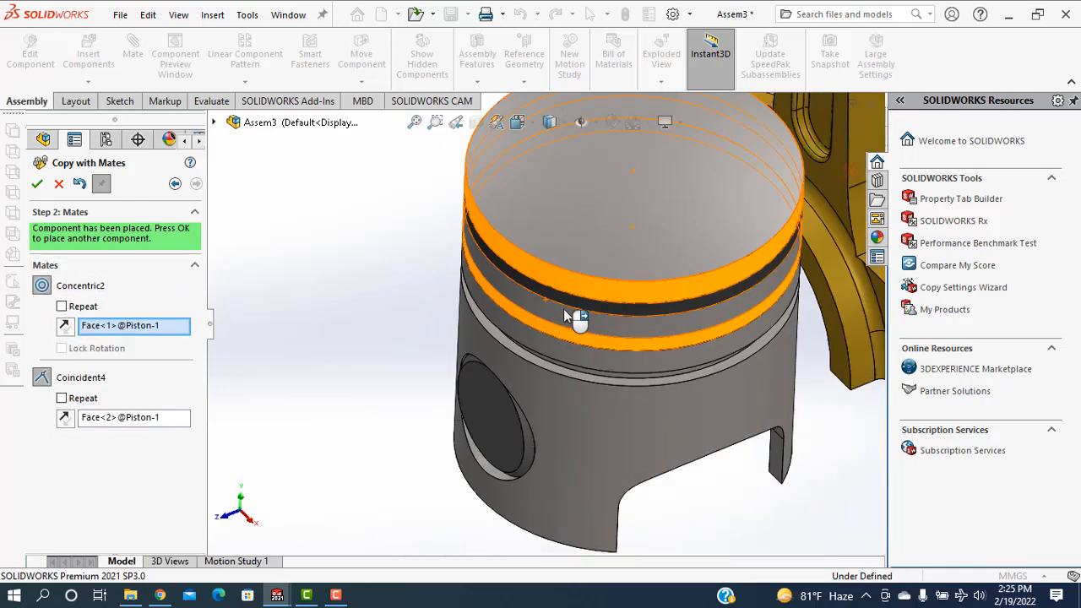
pyautogui.scroll(2, 564, 316)
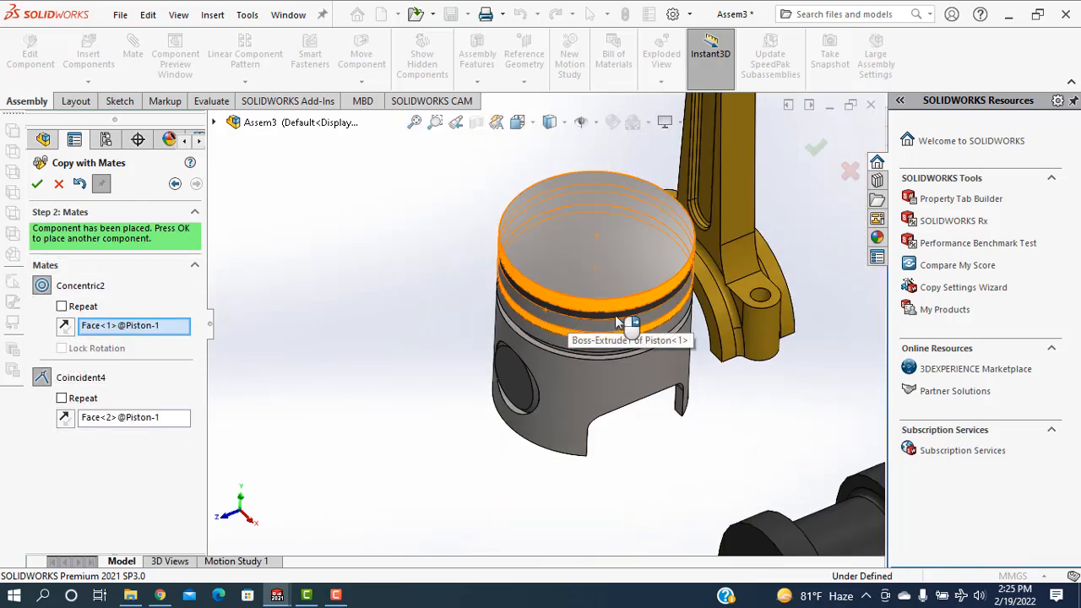
pyautogui.click(39, 183)
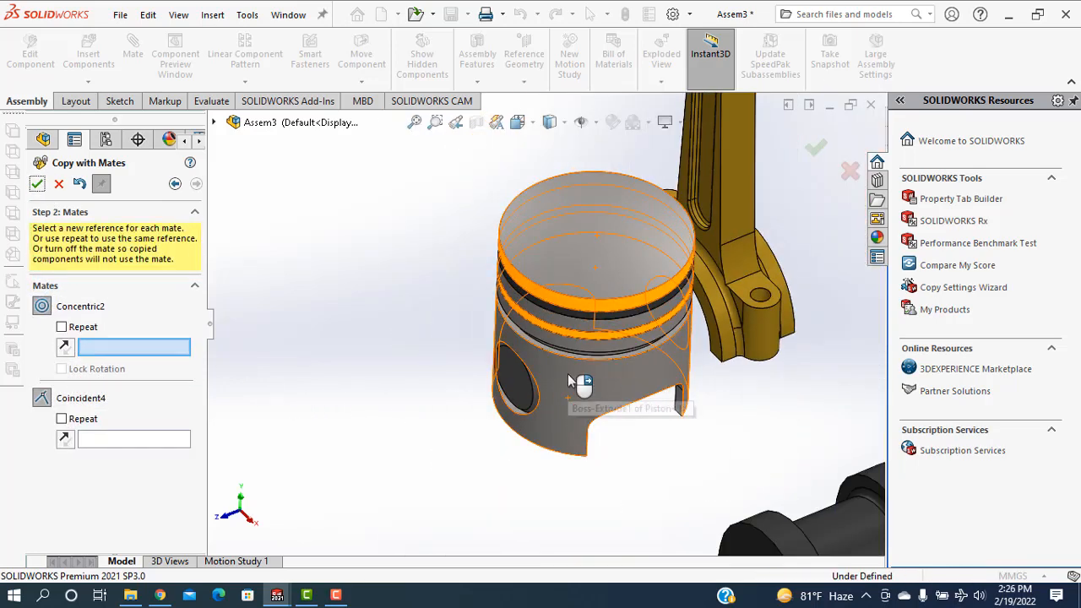
# Place another ring copy in the lowest groove against its inner cylindrical face and lower wall, and finish copying with mates
pyautogui.scroll(-4, 574, 372)
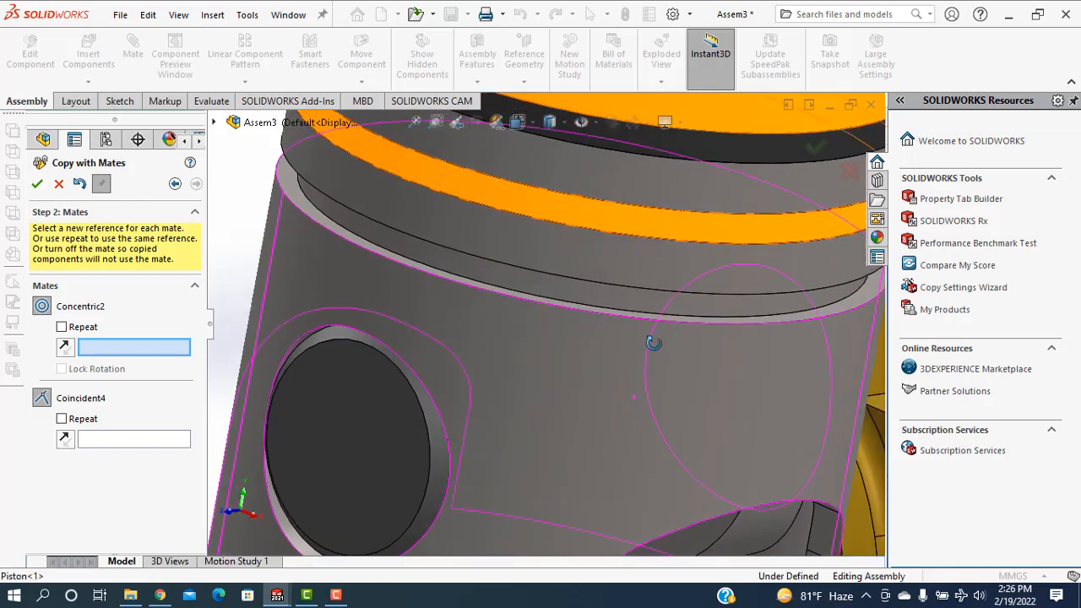
pyautogui.click(621, 310)
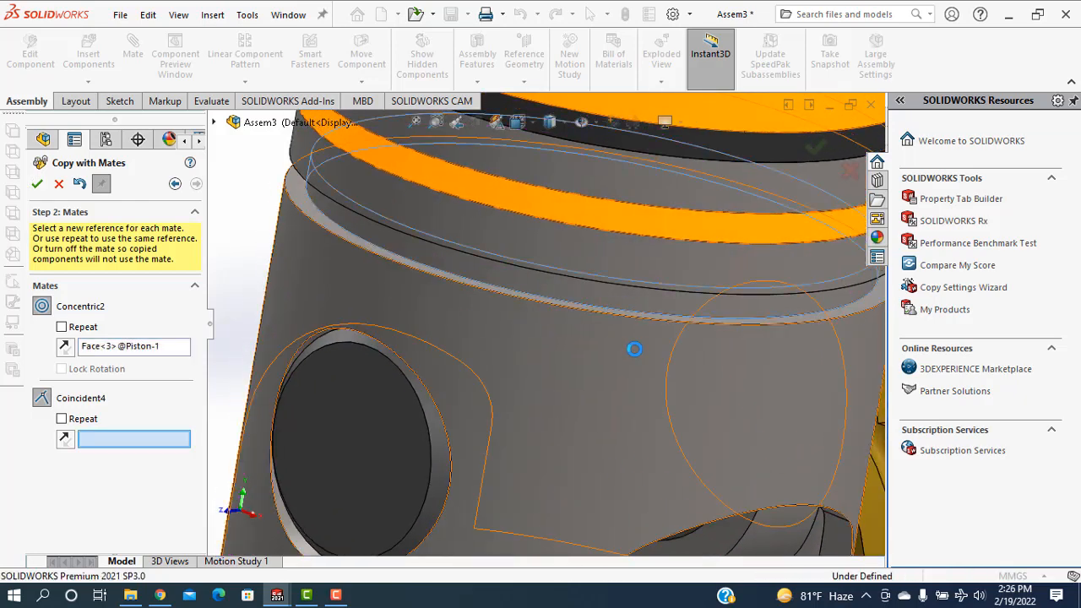
pyautogui.moveTo(625, 380); pyautogui.dragTo(606, 425, button='middle')
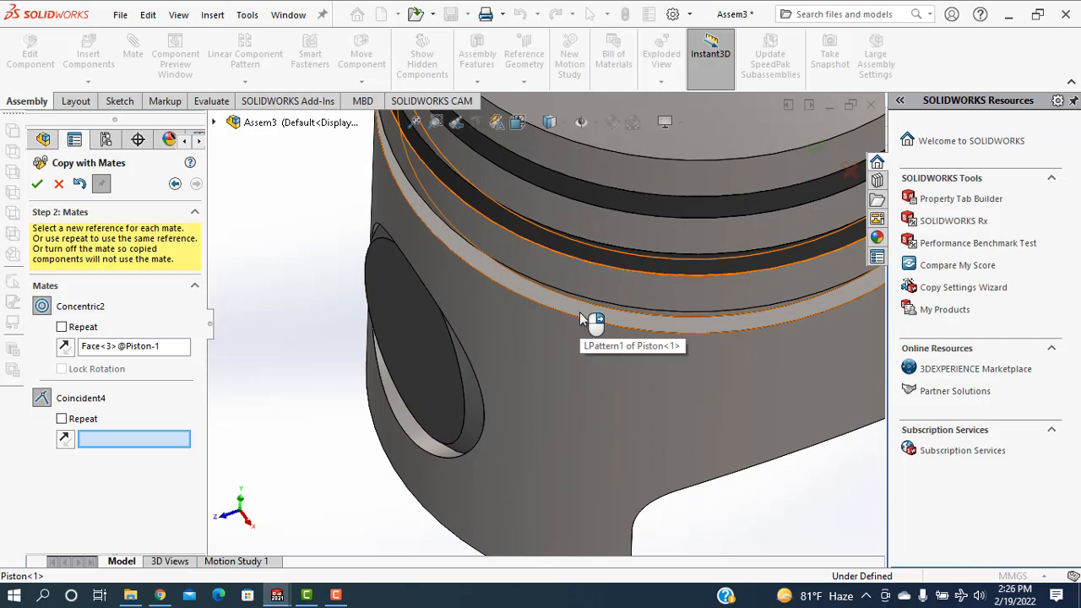
pyautogui.click(581, 318)
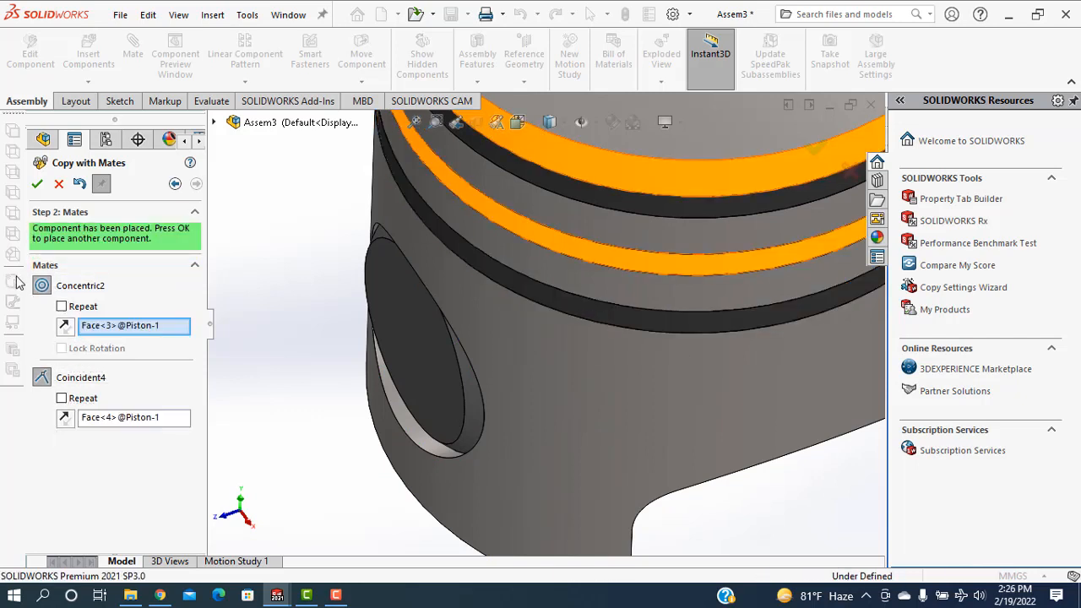
pyautogui.click(36, 186)
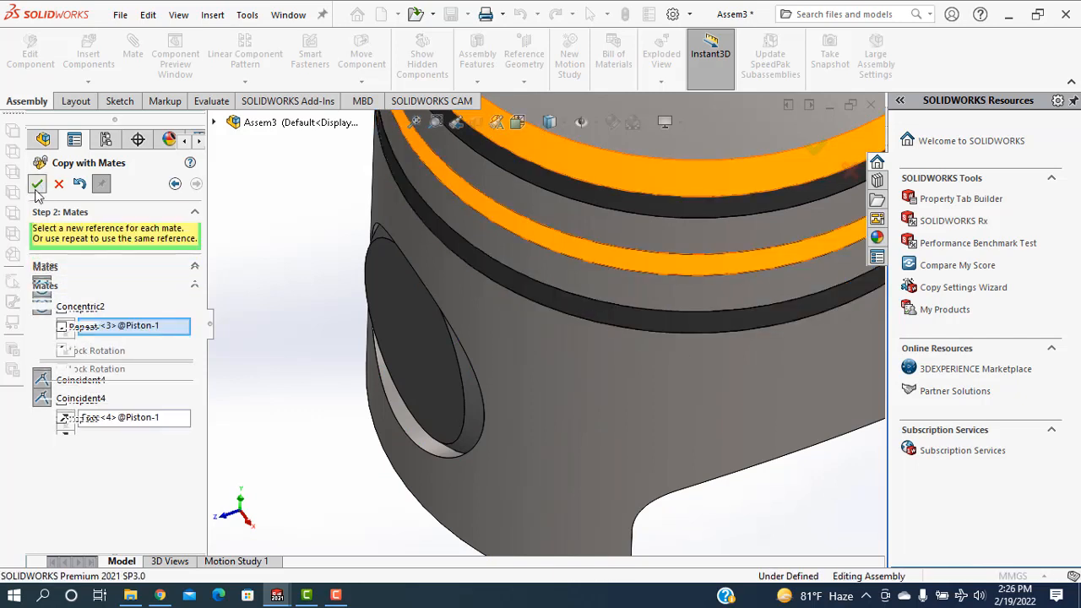
pyautogui.click(59, 184)
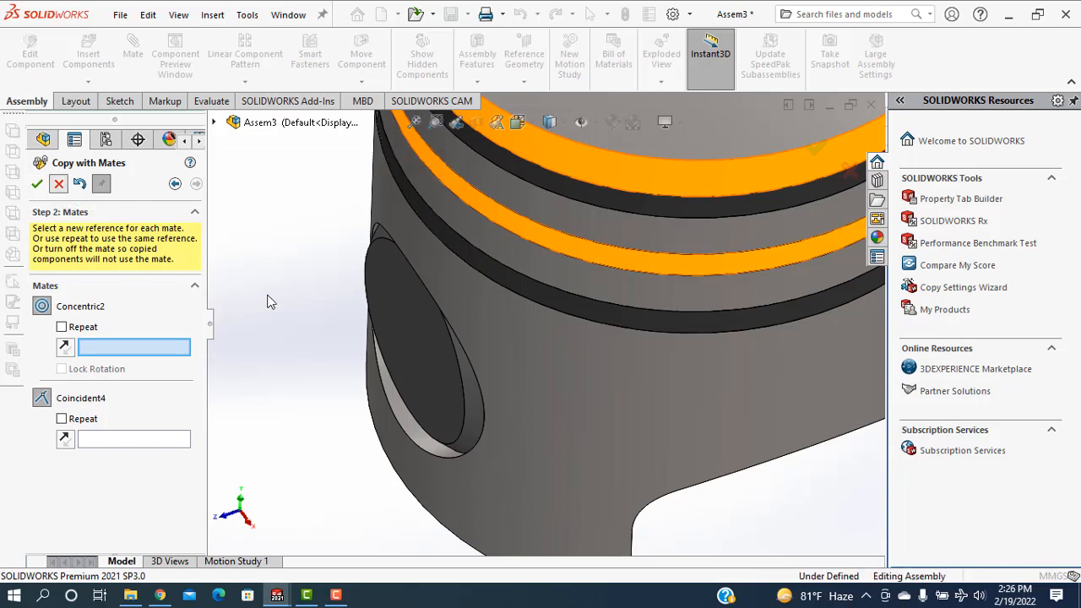
pyautogui.scroll(5, 277, 316)
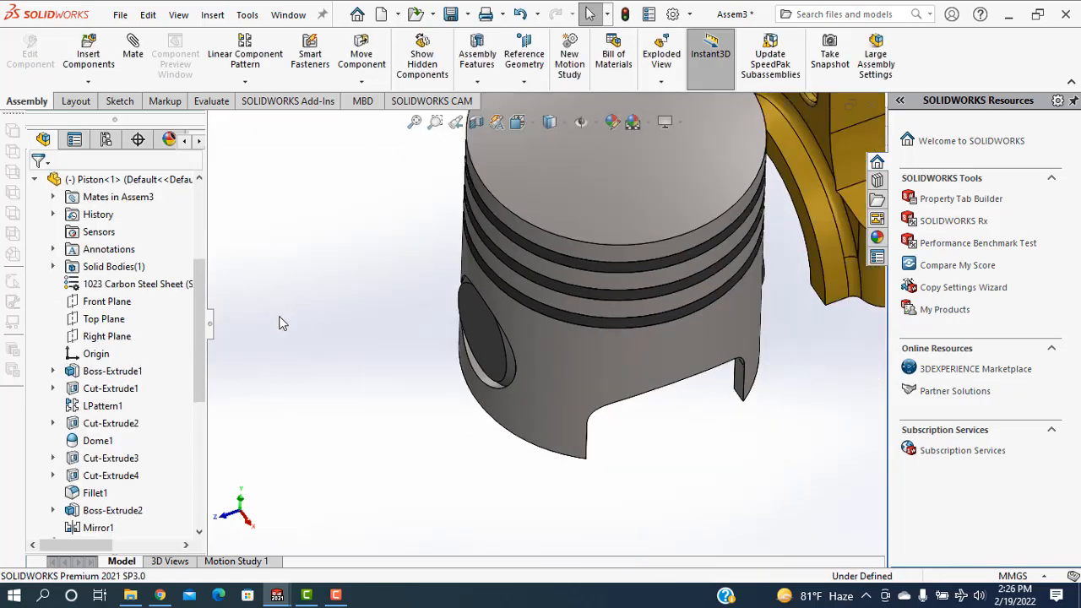
pyautogui.scroll(3, 630, 379)
pyautogui.moveTo(653, 417); pyautogui.dragTo(662, 342, button='middle')
pyautogui.scroll(5, 678, 316)
pyautogui.click(135, 55)
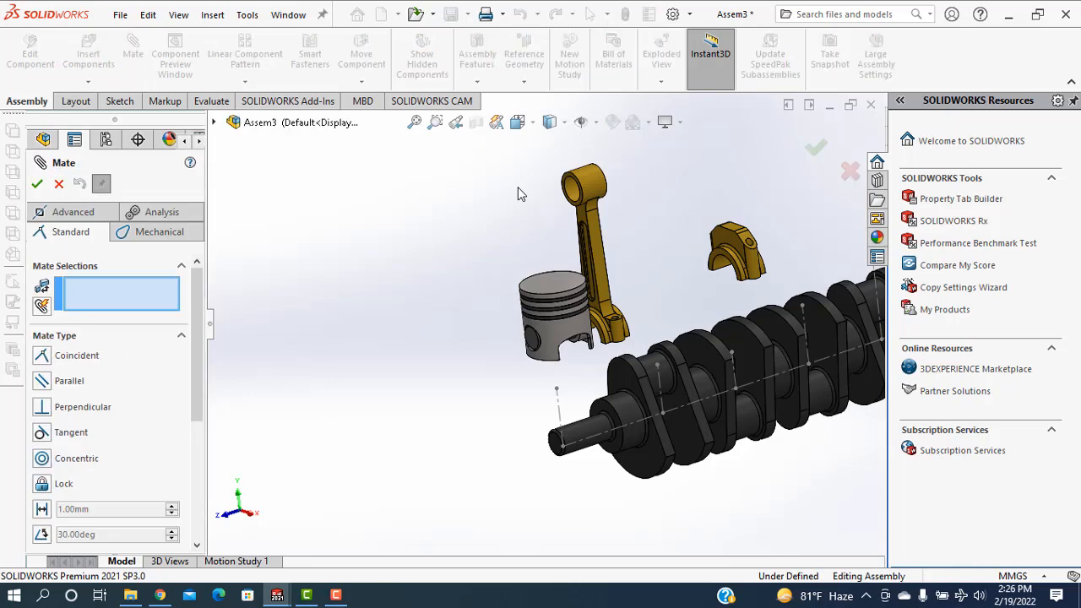
pyautogui.click(59, 184)
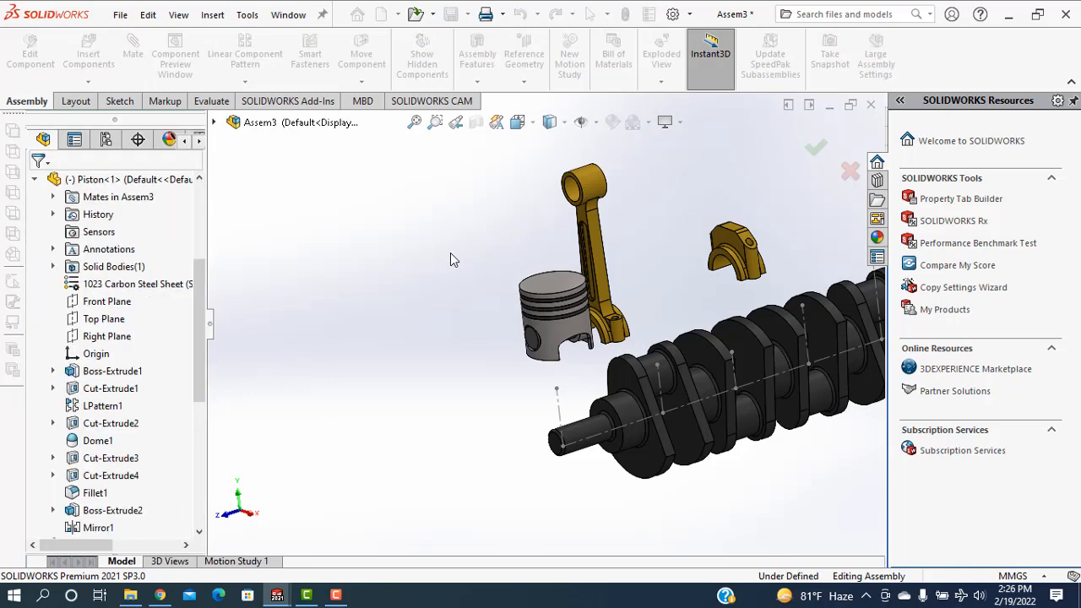
# Rotate the connecting rod cap freely until its semicircular opening and bolt-hole faces point upward
pyautogui.scroll(-3, 684, 253)
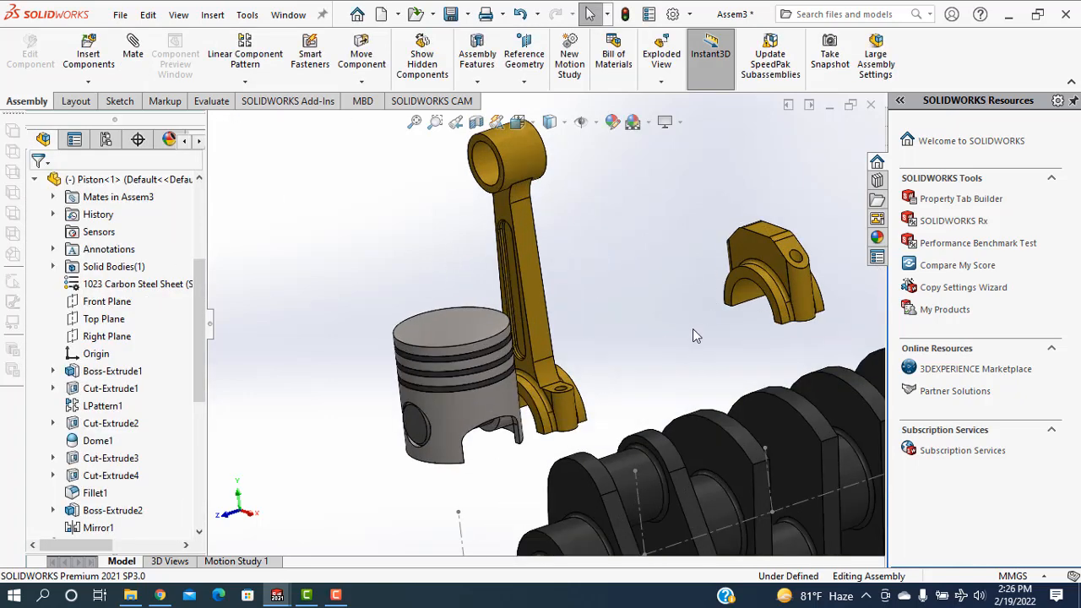
pyautogui.click(362, 83)
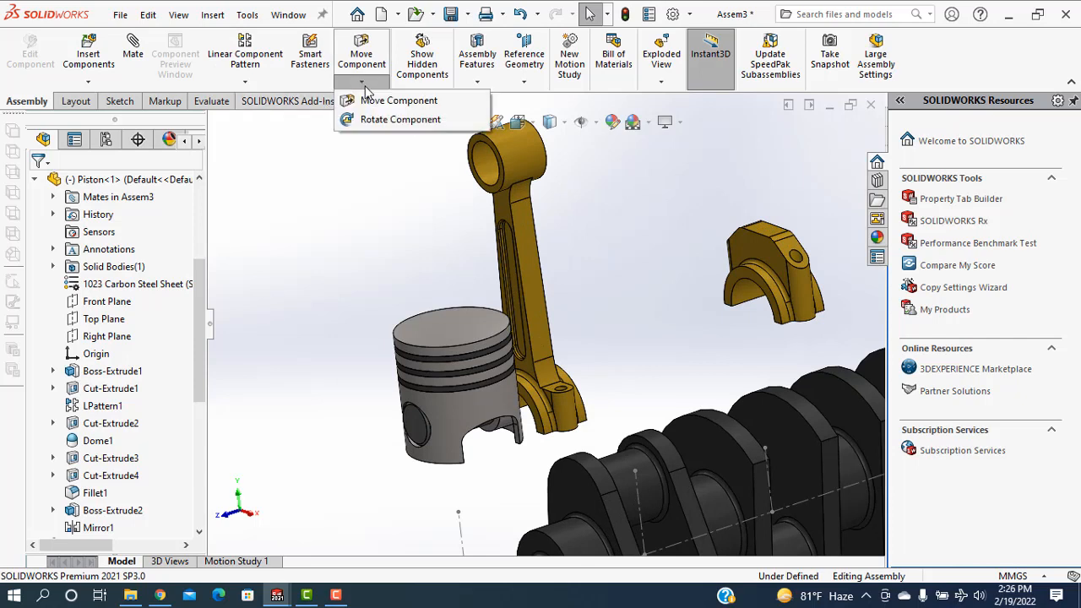
pyautogui.click(400, 119)
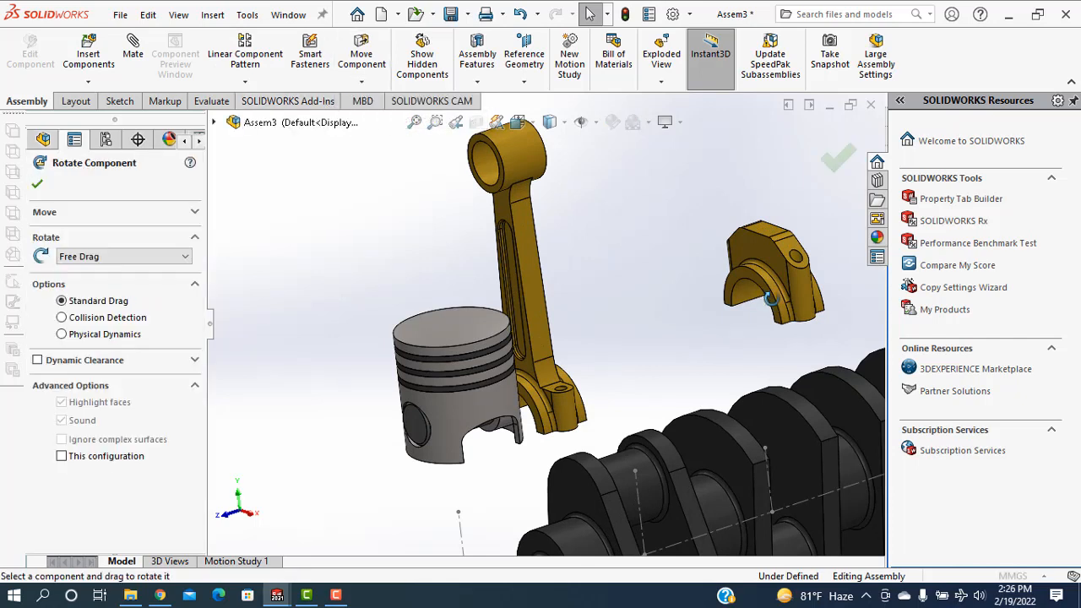
pyautogui.moveTo(770, 301); pyautogui.dragTo(746, 328)
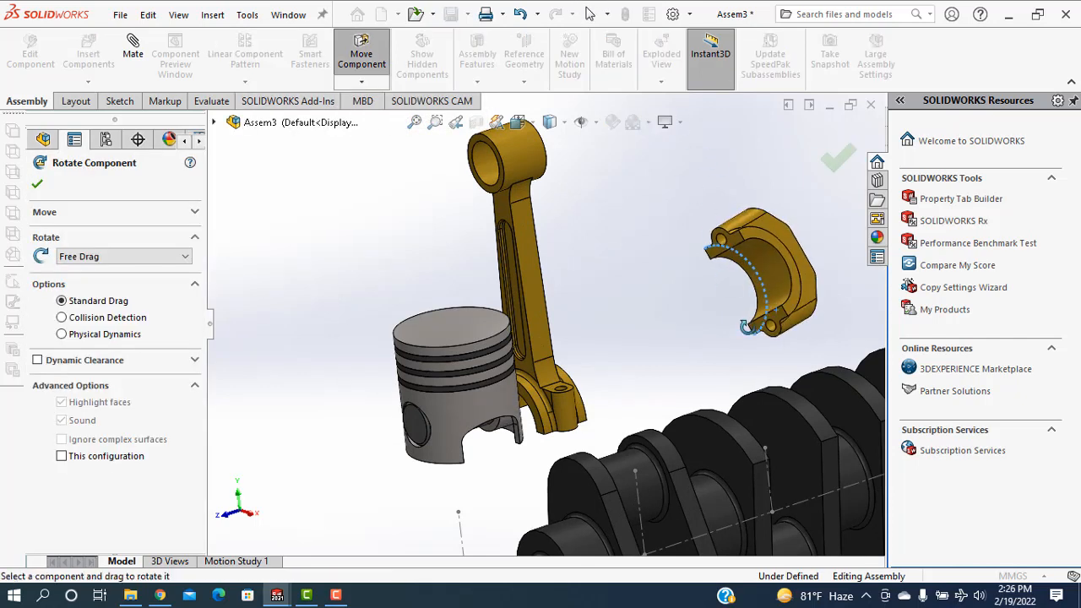
pyautogui.moveTo(765, 274); pyautogui.dragTo(813, 116)
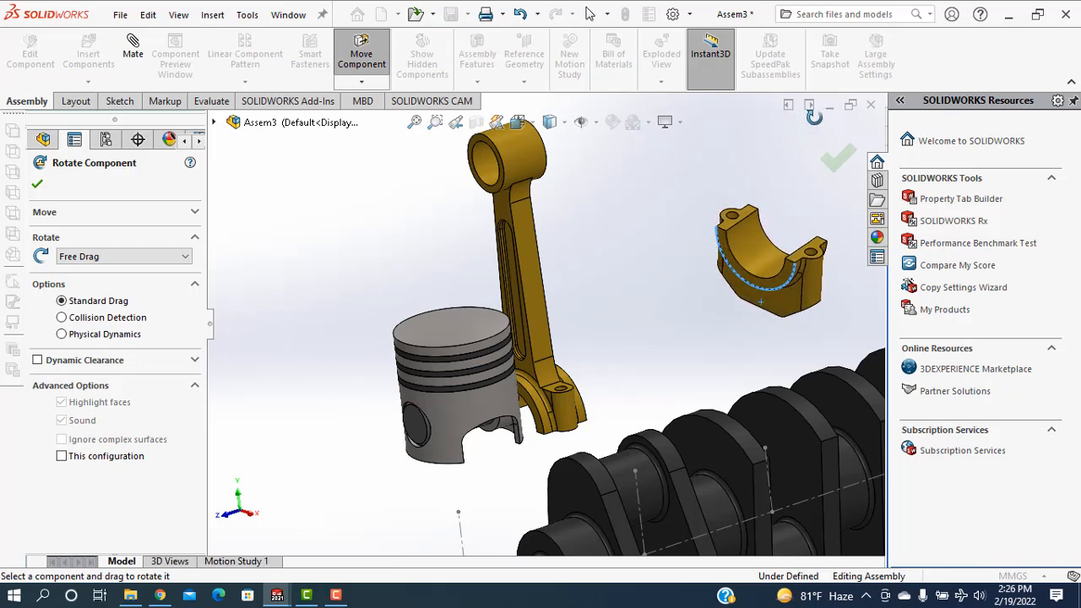
pyautogui.click(37, 187)
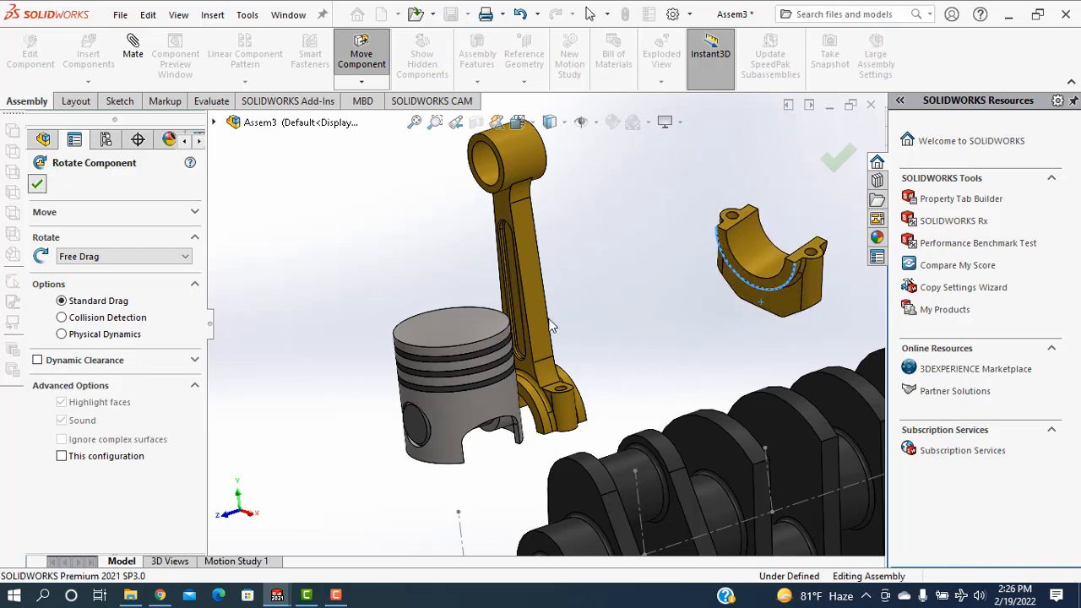
# Mate a bolt-hole edge on the connecting rod cap's split face concentric with the matching 9 mm hole edge at the connecting rod's lower end
pyautogui.click(131, 56)
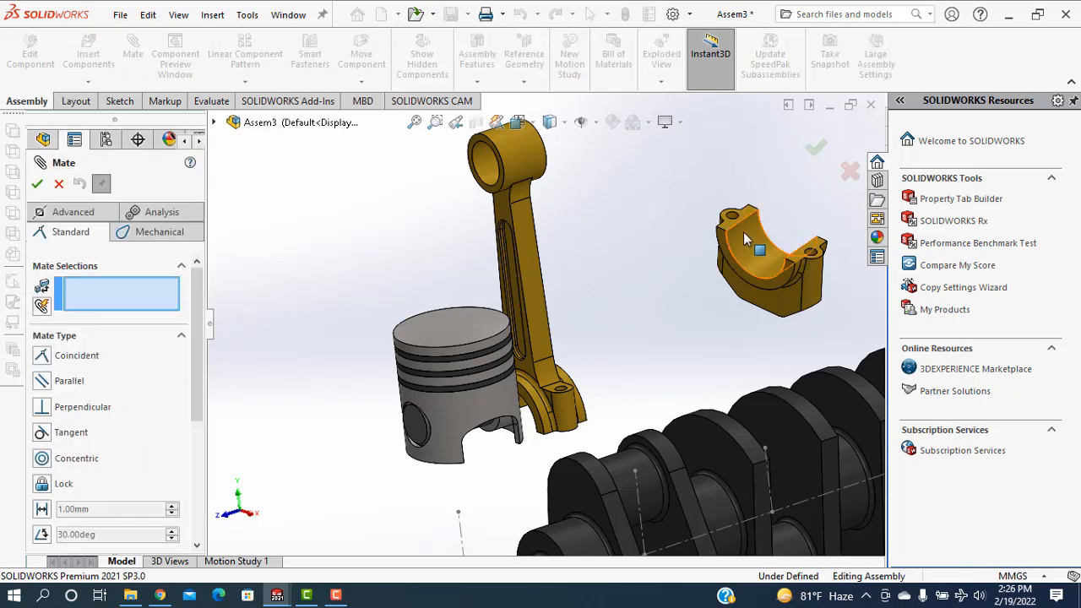
pyautogui.scroll(-3, 744, 232)
pyautogui.click(696, 226)
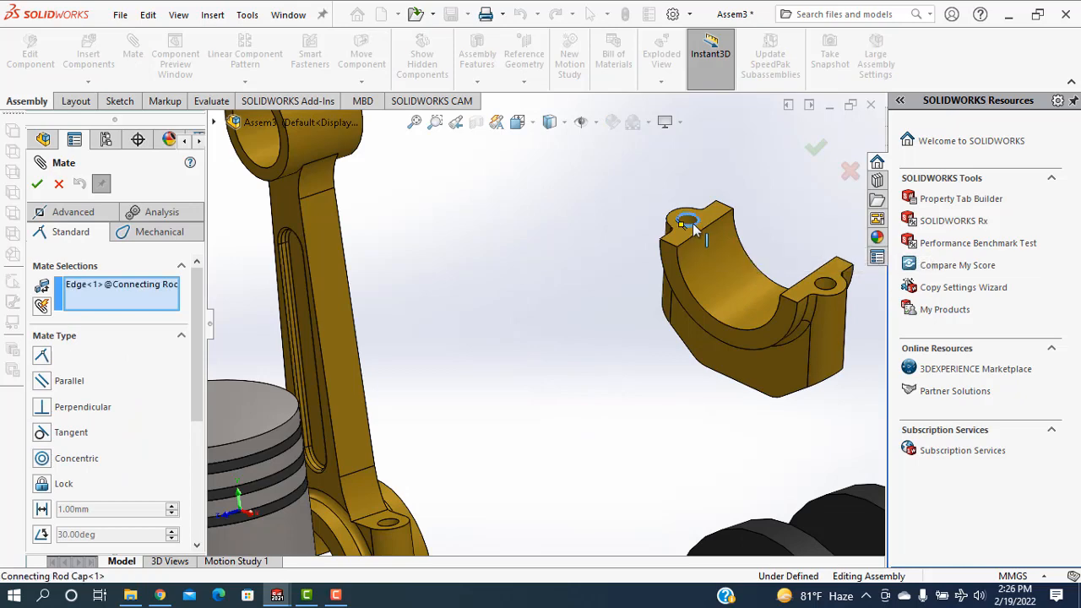
pyautogui.scroll(5, 511, 439)
pyautogui.moveTo(505, 385); pyautogui.dragTo(513, 261, button='middle')
pyautogui.scroll(-5, 415, 557)
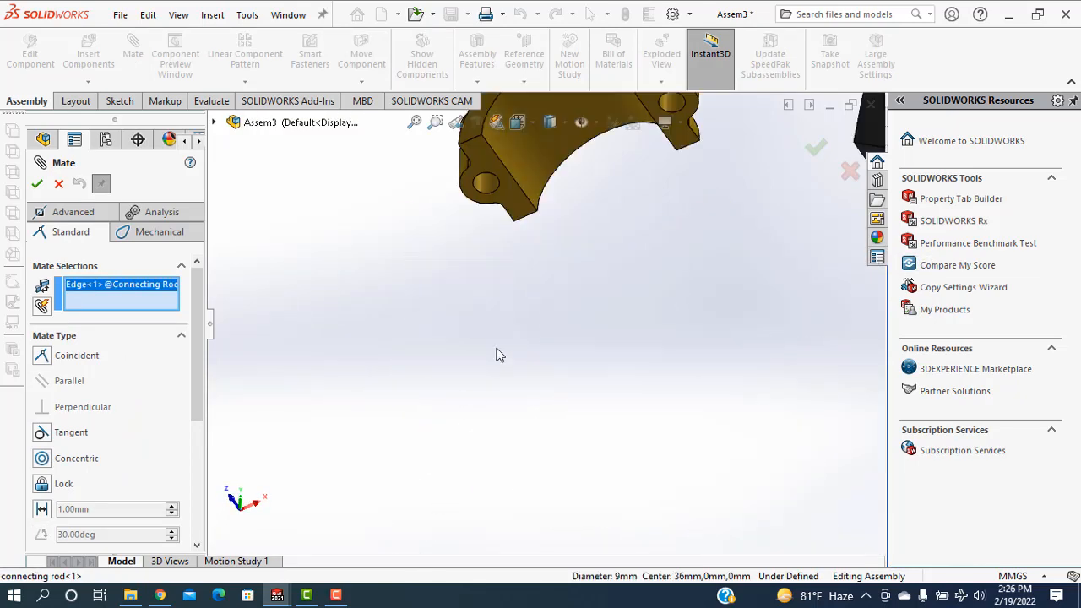
pyautogui.click(490, 198)
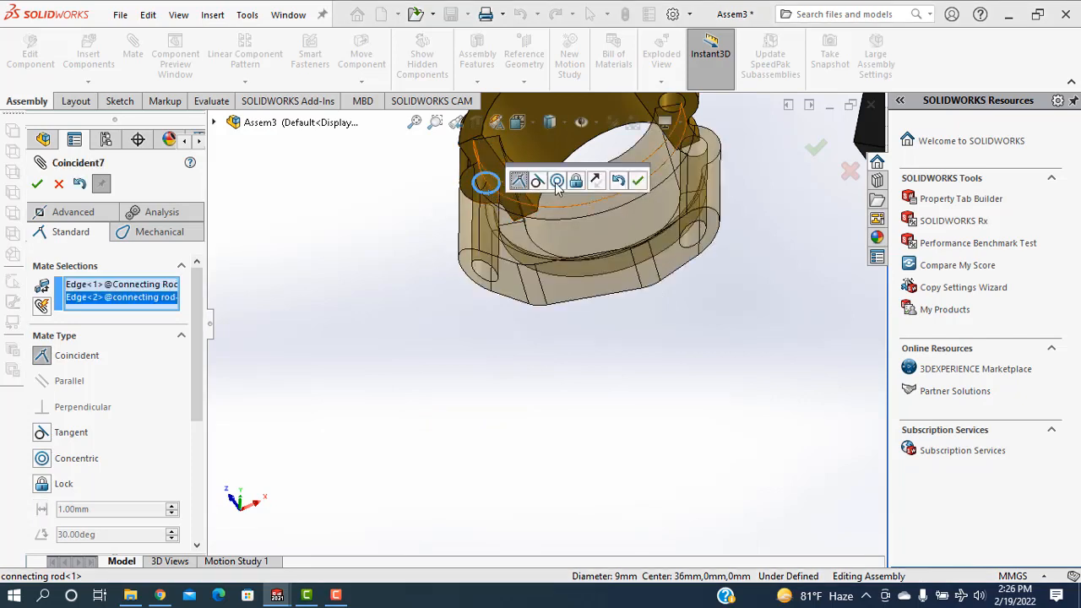
pyautogui.click(557, 183)
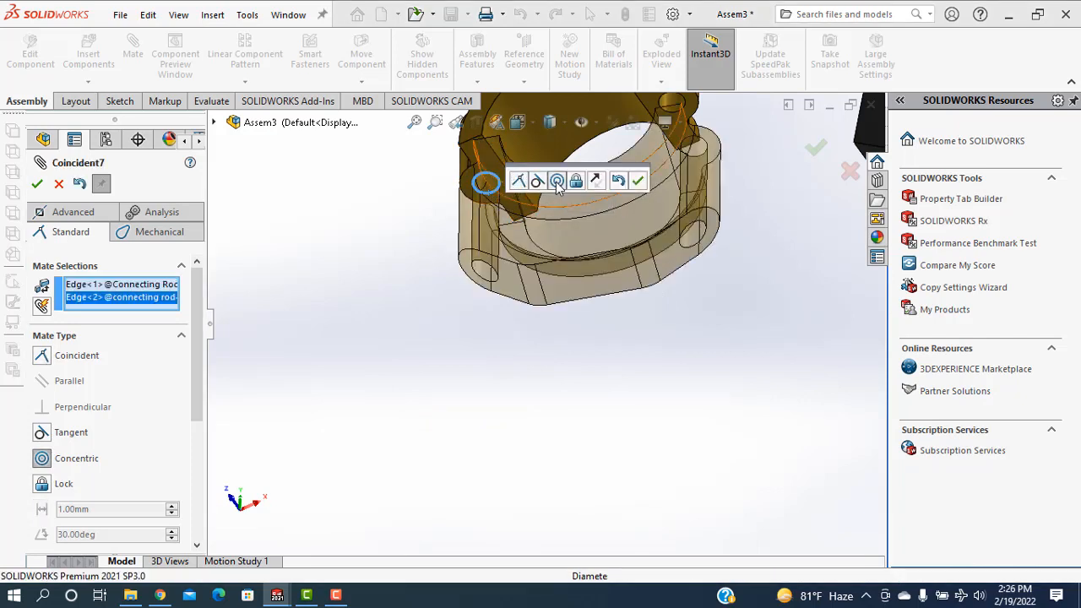
pyautogui.click(638, 183)
pyautogui.moveTo(651, 295); pyautogui.dragTo(664, 299, button='middle')
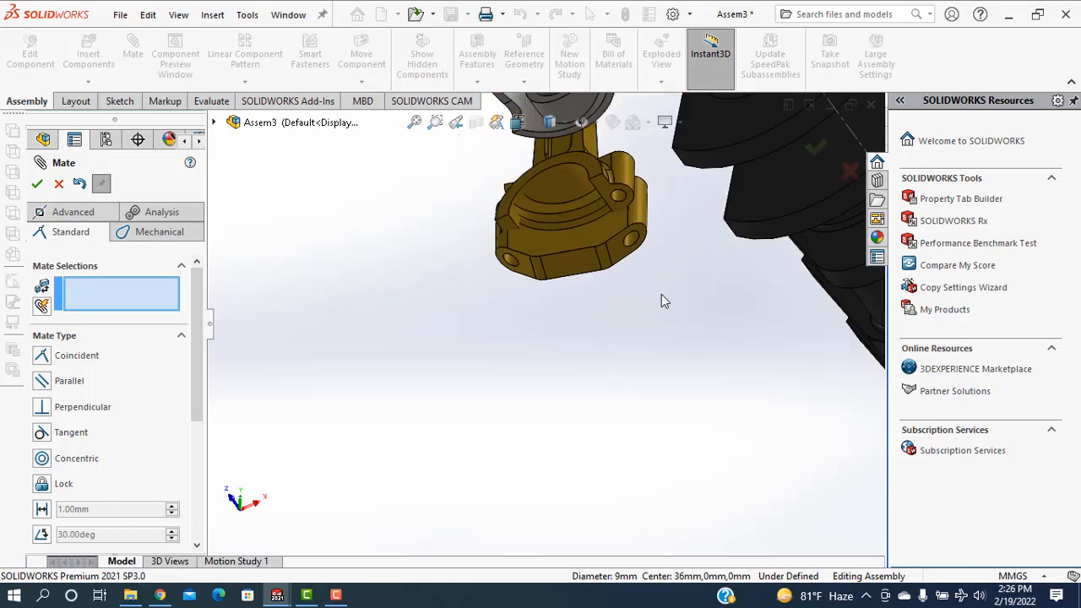
pyautogui.moveTo(614, 383); pyautogui.dragTo(601, 395, button='middle')
pyautogui.scroll(8, 658, 369)
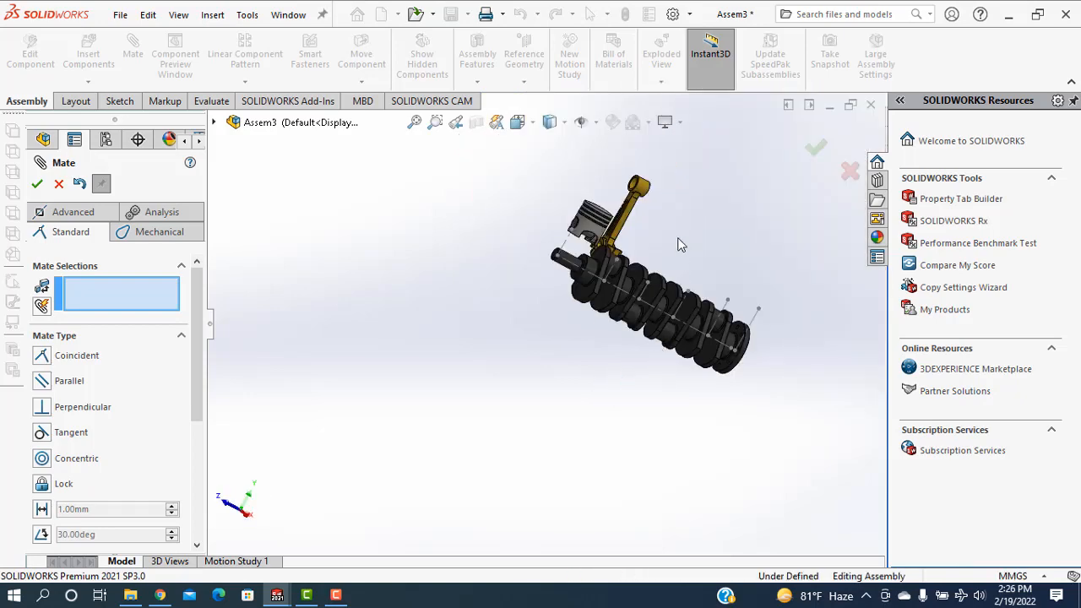
pyautogui.scroll(-8, 650, 252)
pyautogui.moveTo(589, 284); pyautogui.dragTo(569, 308, button='middle')
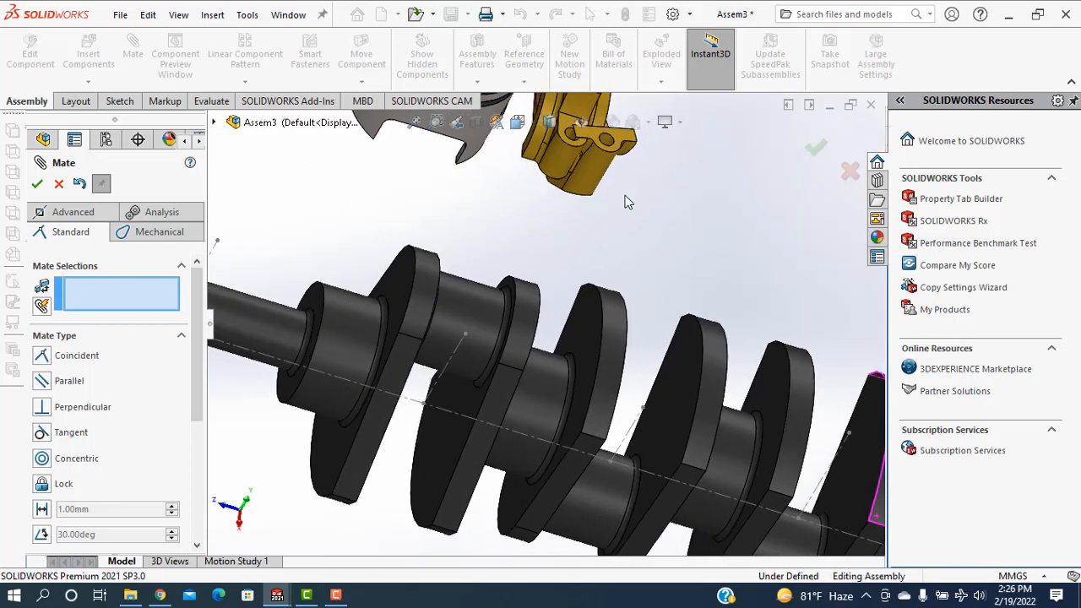
# Try to mate a bolt-hole edge on the connecting rod cap coincident with the connecting rod's 9 mm bolt-hole edge
pyautogui.scroll(-1, 617, 196)
pyautogui.scroll(-3, 615, 145)
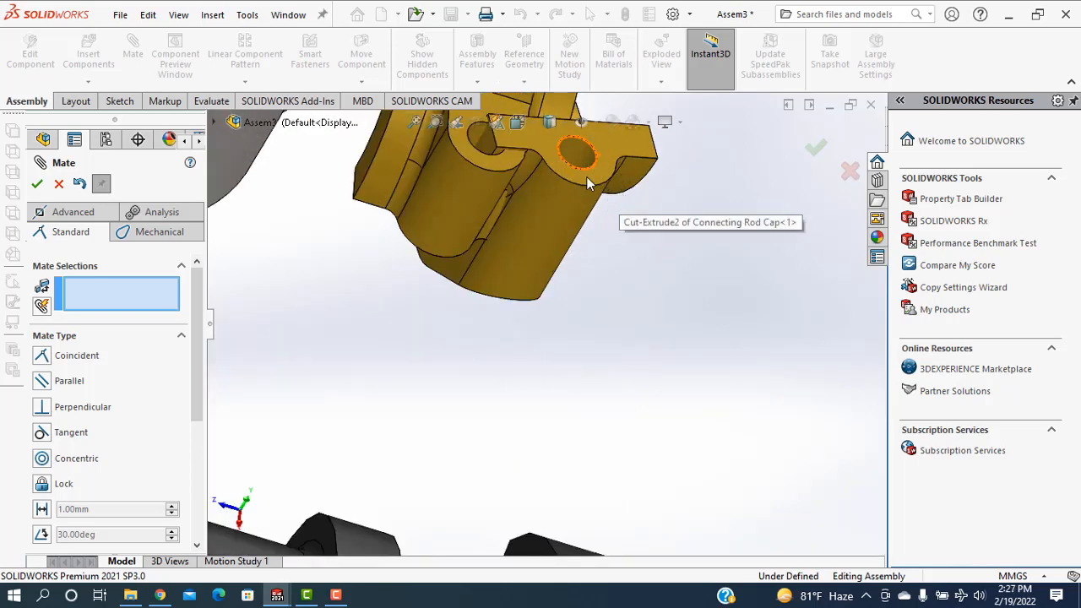
pyautogui.click(589, 175)
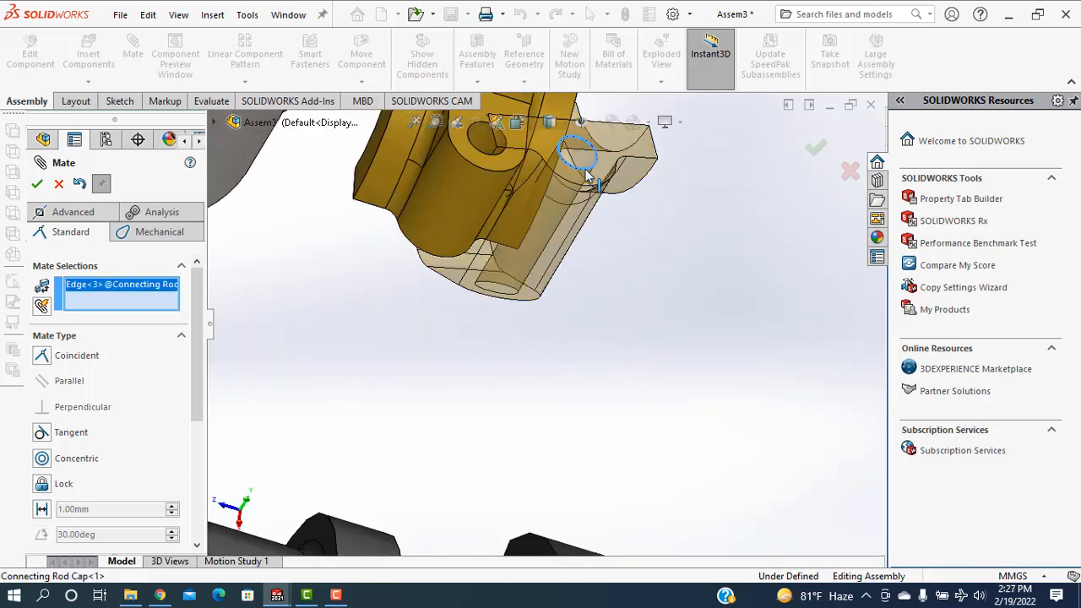
pyautogui.click(492, 159)
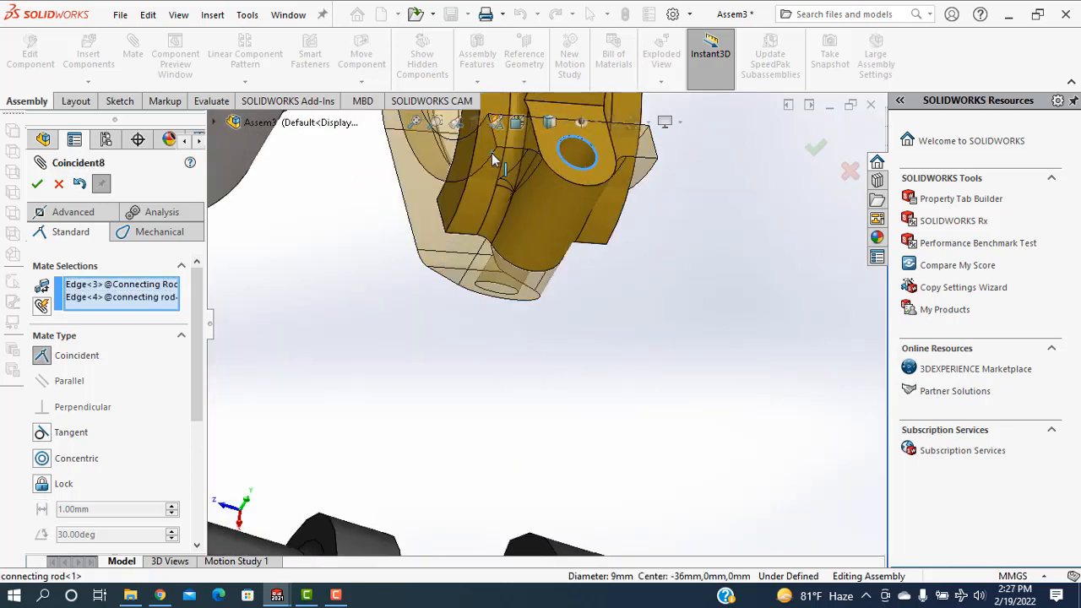
pyautogui.scroll(5, 601, 283)
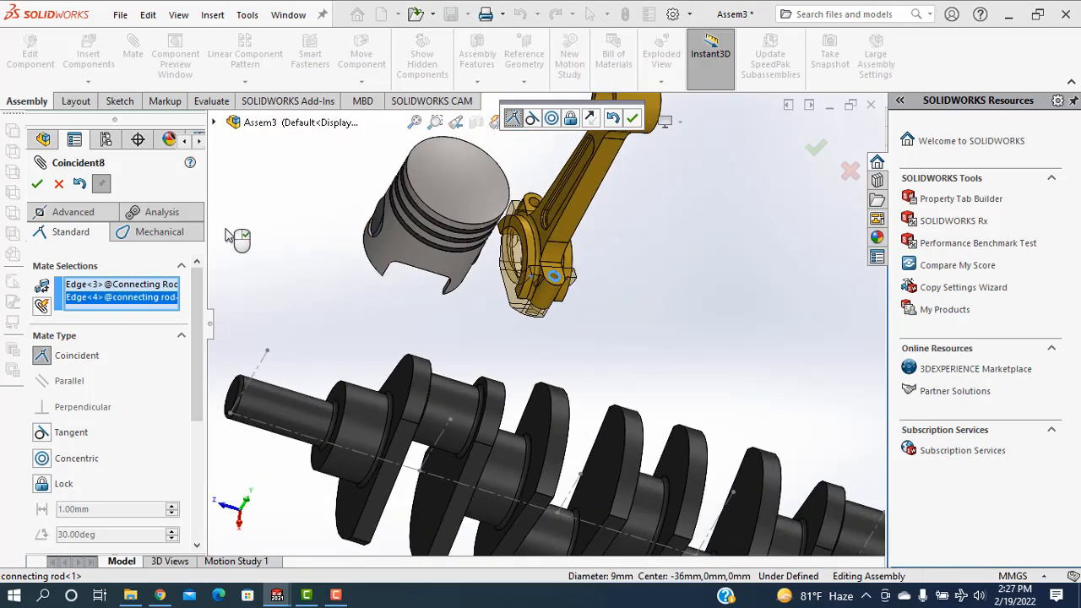
pyautogui.rightClick(551, 363)
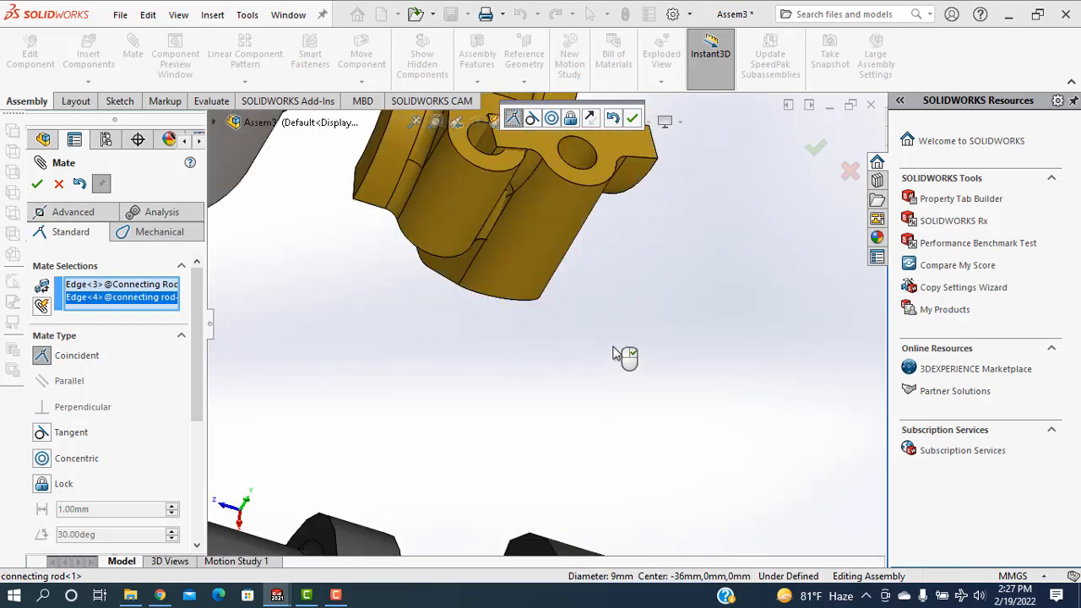
pyautogui.click(496, 163)
pyautogui.moveTo(560, 377); pyautogui.dragTo(654, 321, button='middle')
pyautogui.scroll(3, 625, 349)
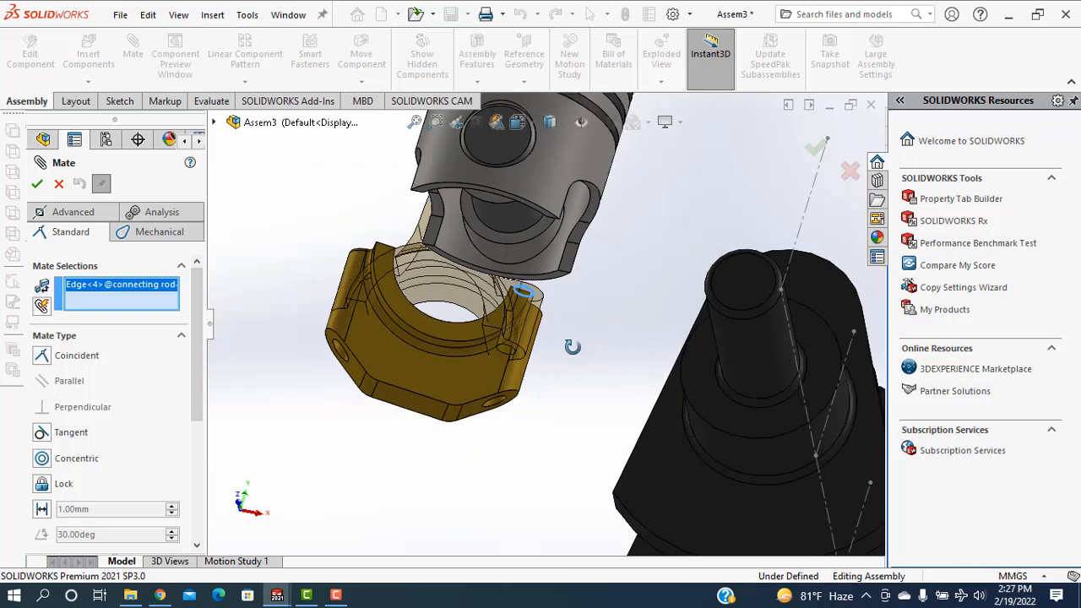
pyautogui.moveTo(572, 346)
pyautogui.mouseDown(button='middle')
pyautogui.moveTo(582, 342)
pyautogui.moveTo(575, 363)
pyautogui.mouseUp(button='middle')
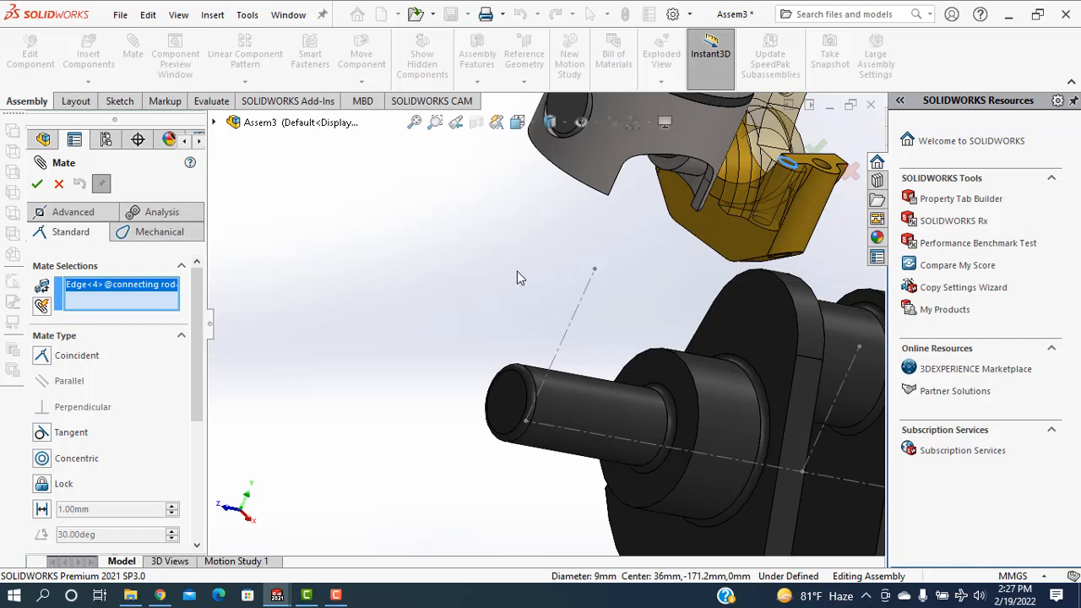
pyautogui.moveTo(786, 232); pyautogui.dragTo(664, 267)
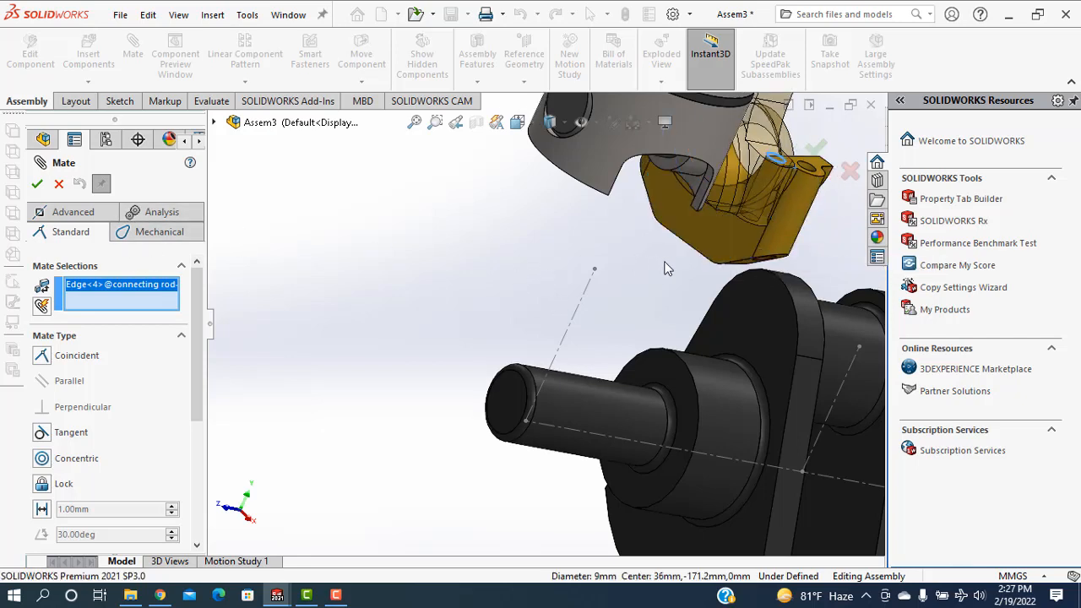
pyautogui.click(59, 185)
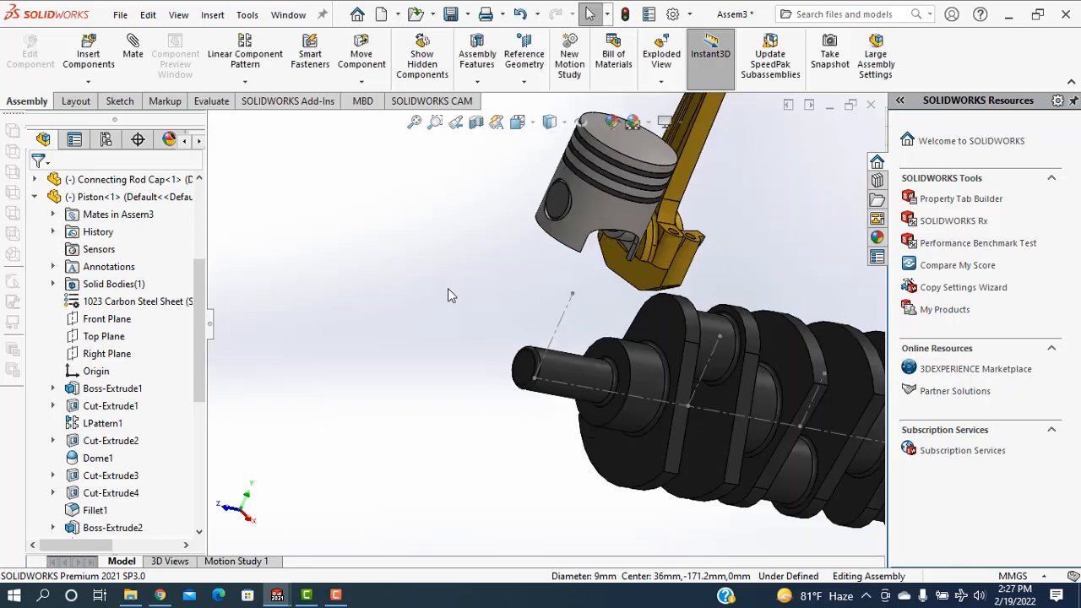
# Undo the earlier mating of the connecting rod cap to detach it from the connecting rod
pyautogui.hotkey('ctrl', 'z')
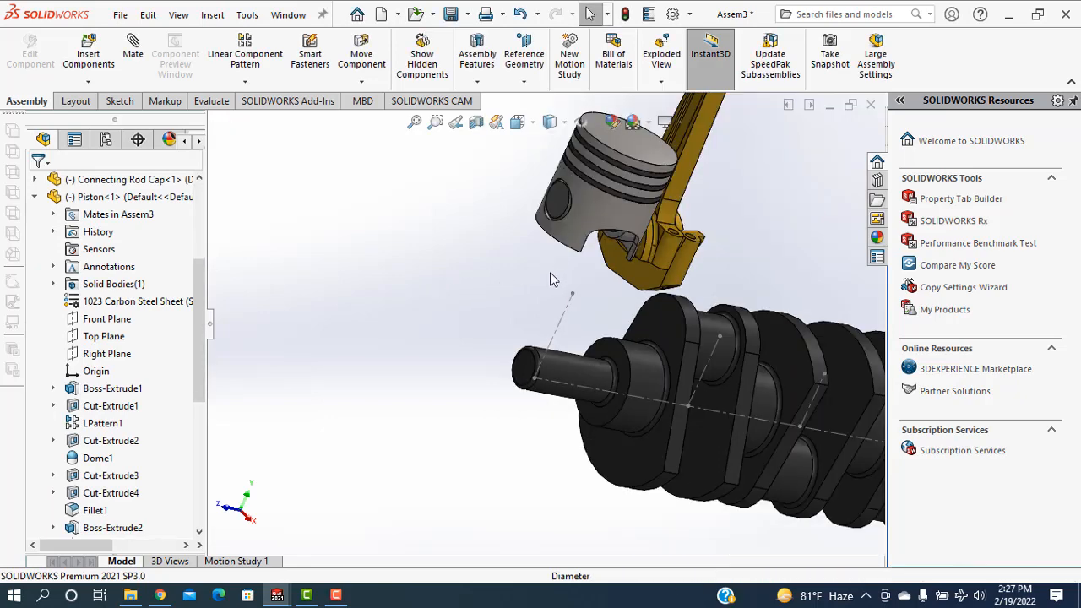
pyautogui.scroll(1, 527, 314)
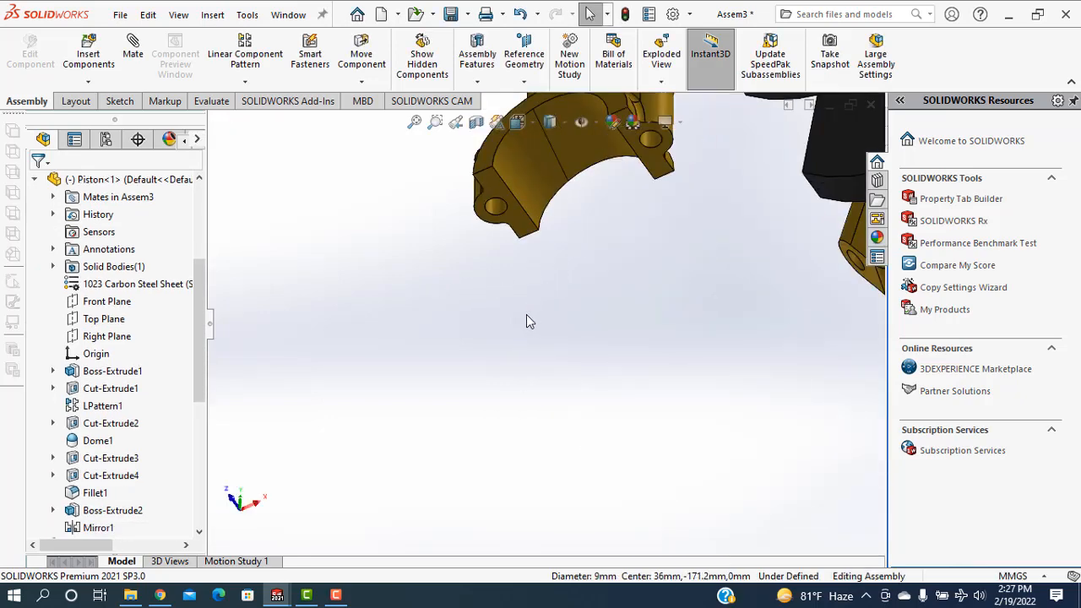
pyautogui.scroll(2, 526, 319)
pyautogui.moveTo(453, 380); pyautogui.dragTo(479, 327, button='middle')
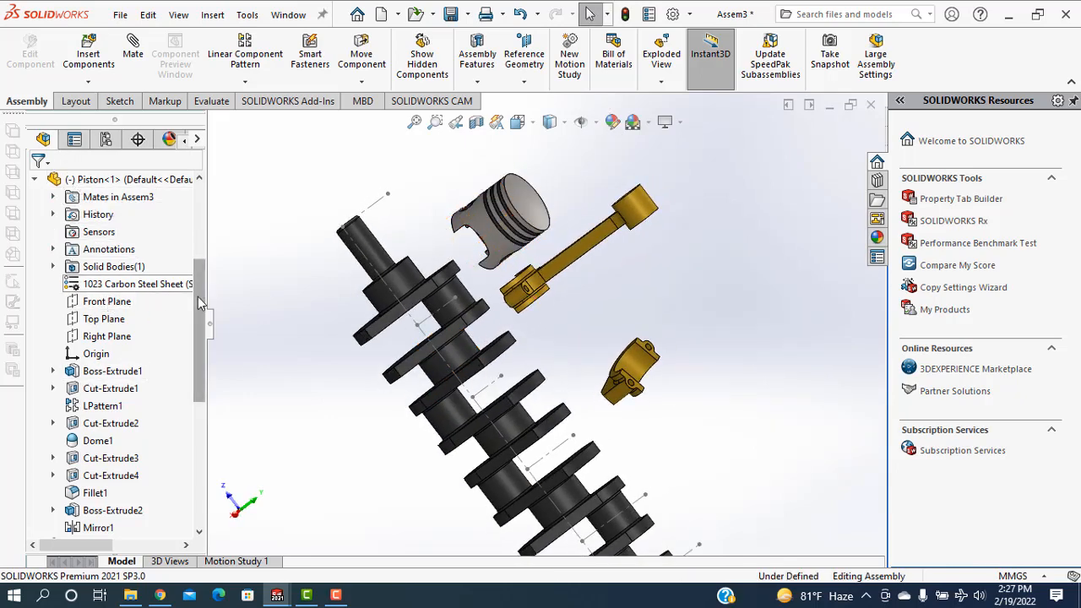
# Mate the connecting rod's Front Plane coincident with the connecting rod cap's Front Plane
pyautogui.moveTo(200, 304); pyautogui.dragTo(200, 433)
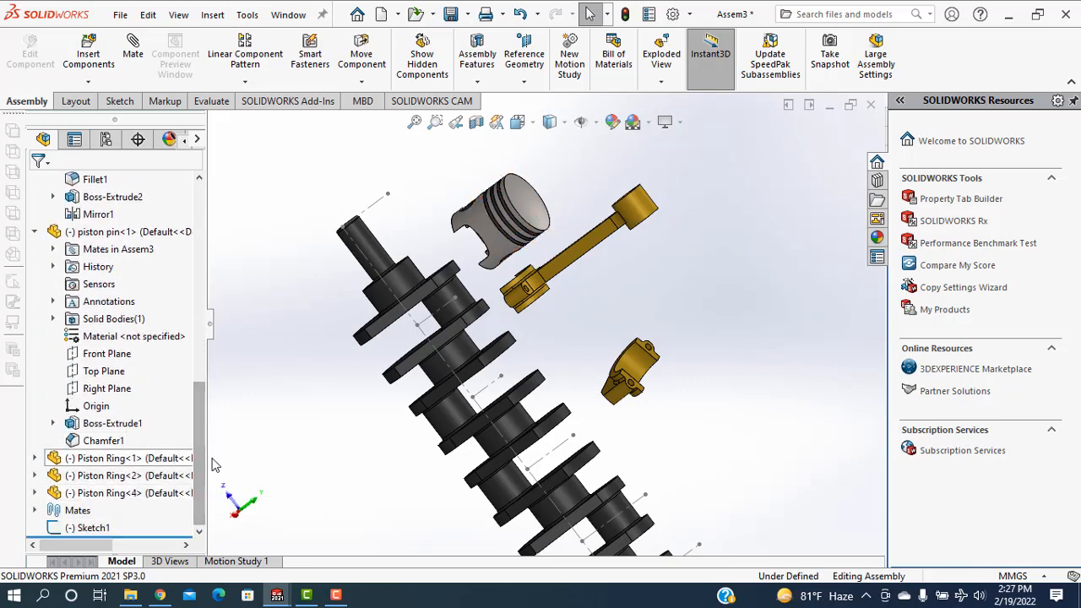
pyautogui.moveTo(205, 437); pyautogui.dragTo(219, 243)
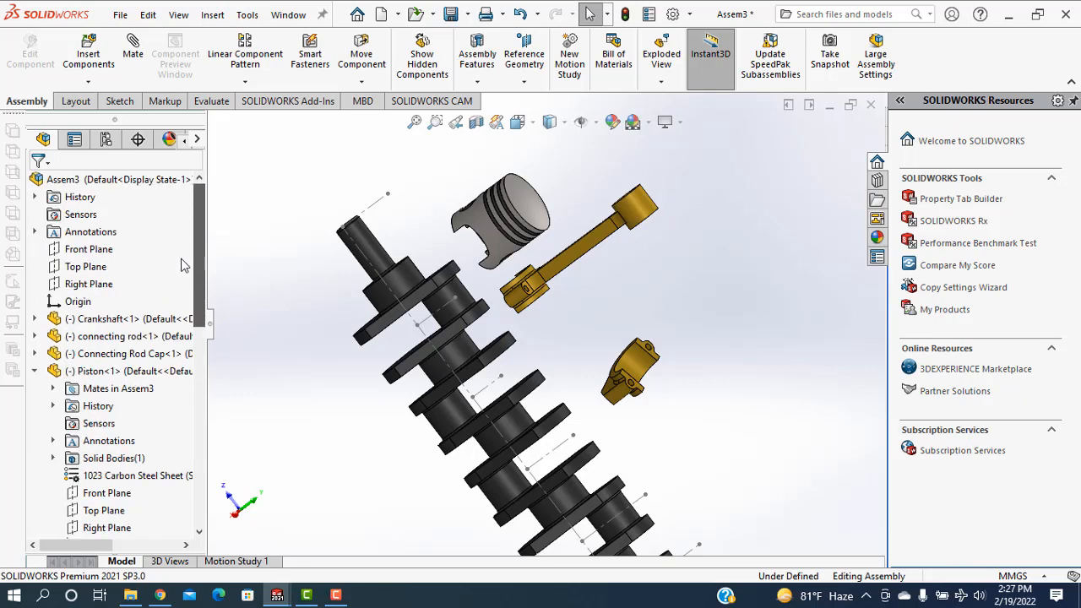
pyautogui.click(34, 337)
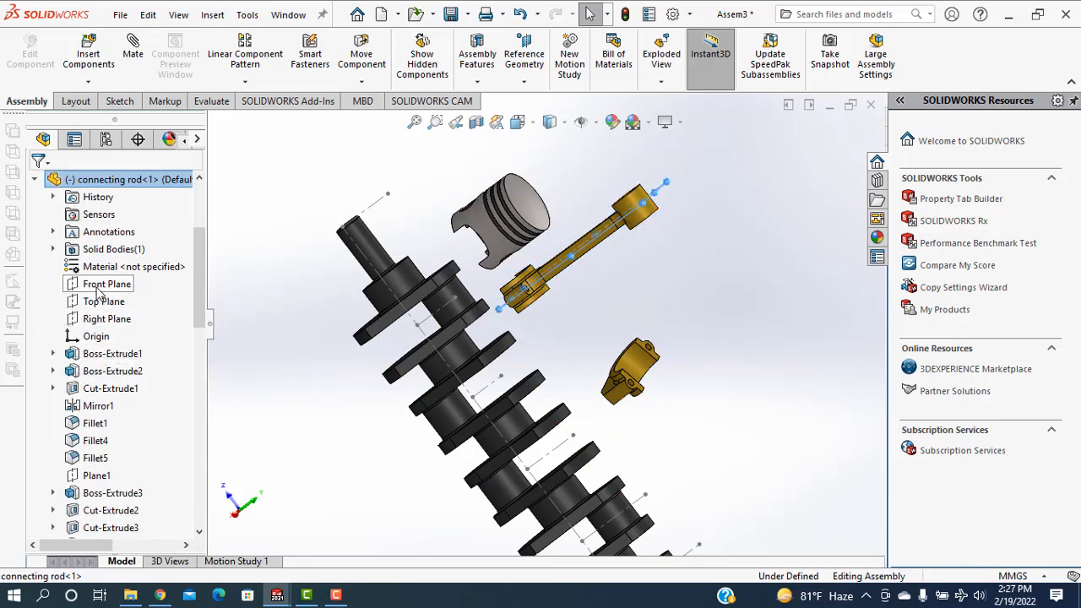
pyautogui.click(108, 284)
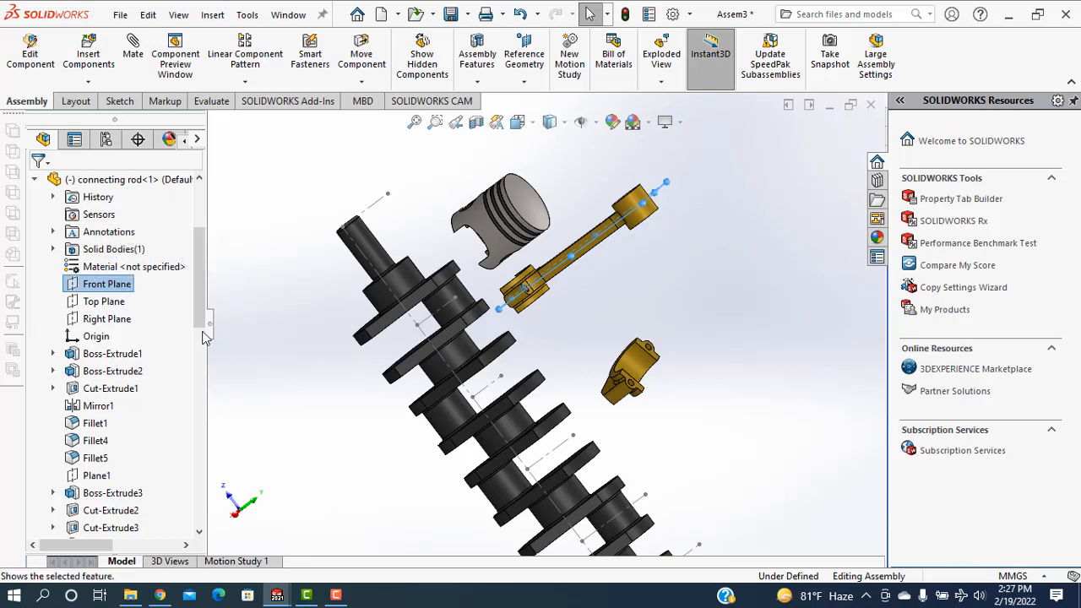
pyautogui.moveTo(203, 319); pyautogui.dragTo(203, 375)
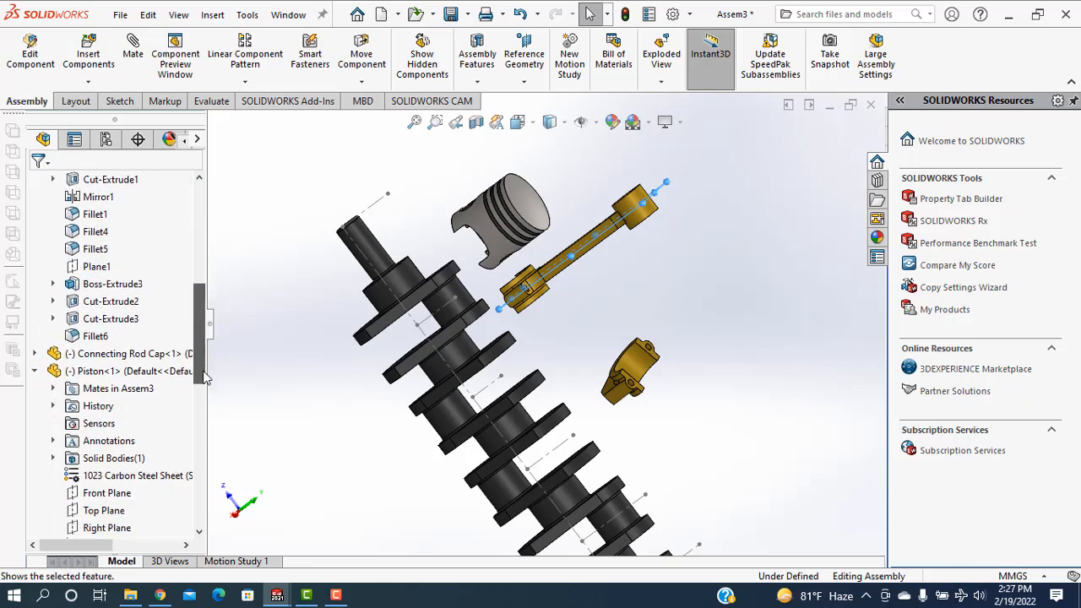
pyautogui.click(35, 354)
pyautogui.click(95, 339)
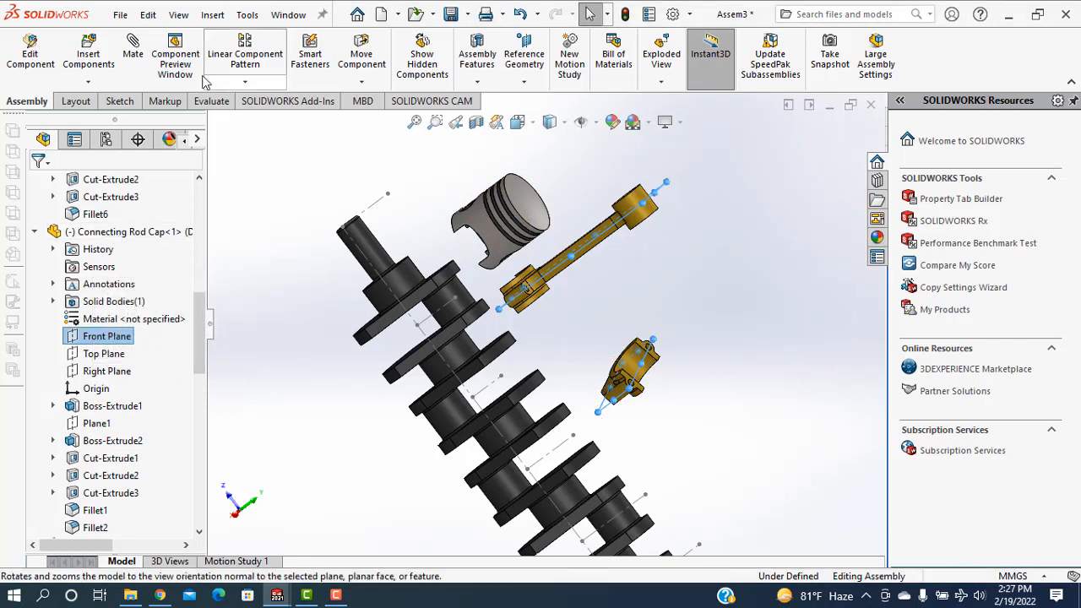
pyautogui.click(133, 52)
pyautogui.click(620, 242)
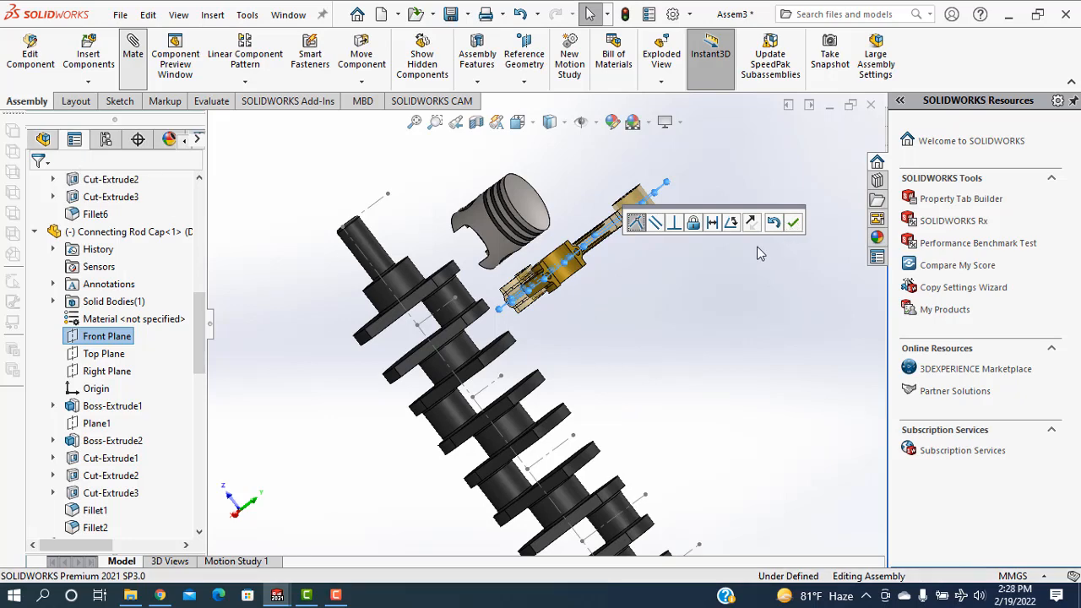
pyautogui.click(794, 223)
# Mate a 9 mm bolt-hole edge on the cap's split face concentric with the bolt-hole edge at the connecting rod's big end
pyautogui.moveTo(557, 331); pyautogui.dragTo(492, 306, button='middle')
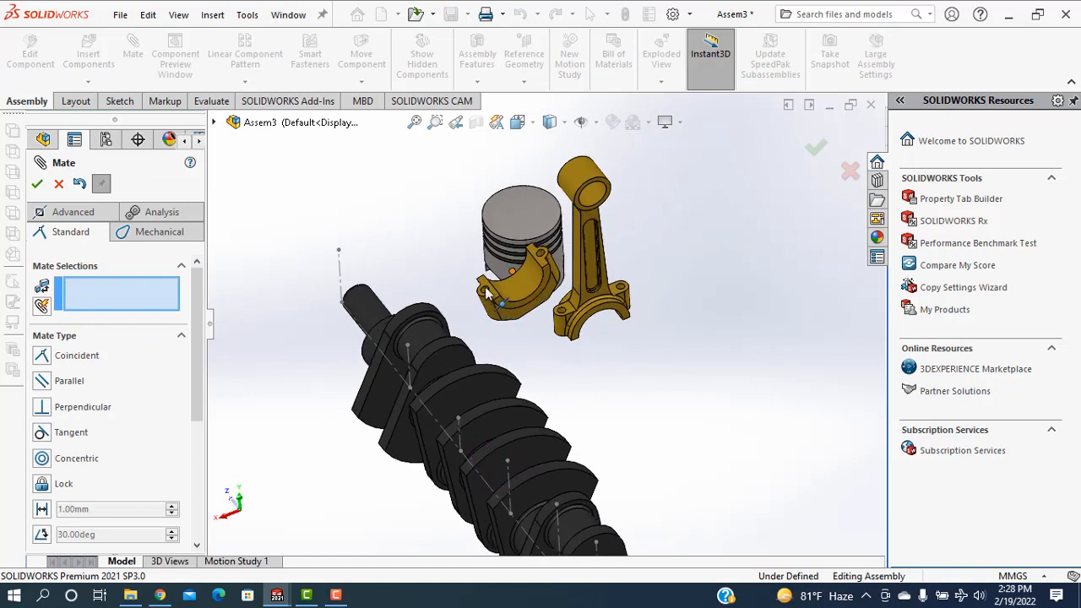
pyautogui.scroll(-2, 487, 293)
pyautogui.click(488, 291)
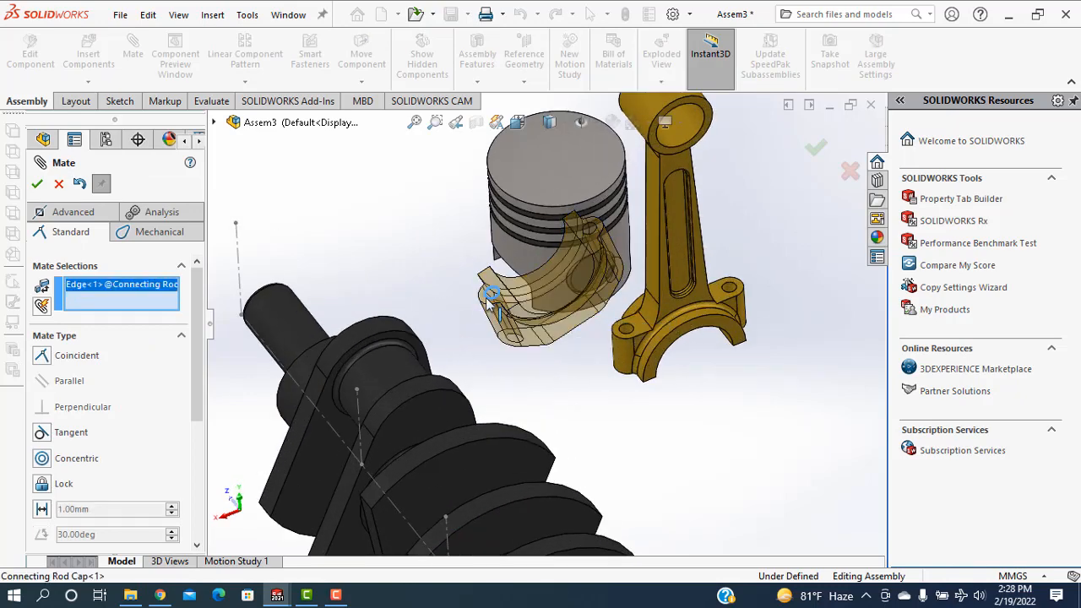
pyautogui.moveTo(662, 433); pyautogui.dragTo(627, 313, button='middle')
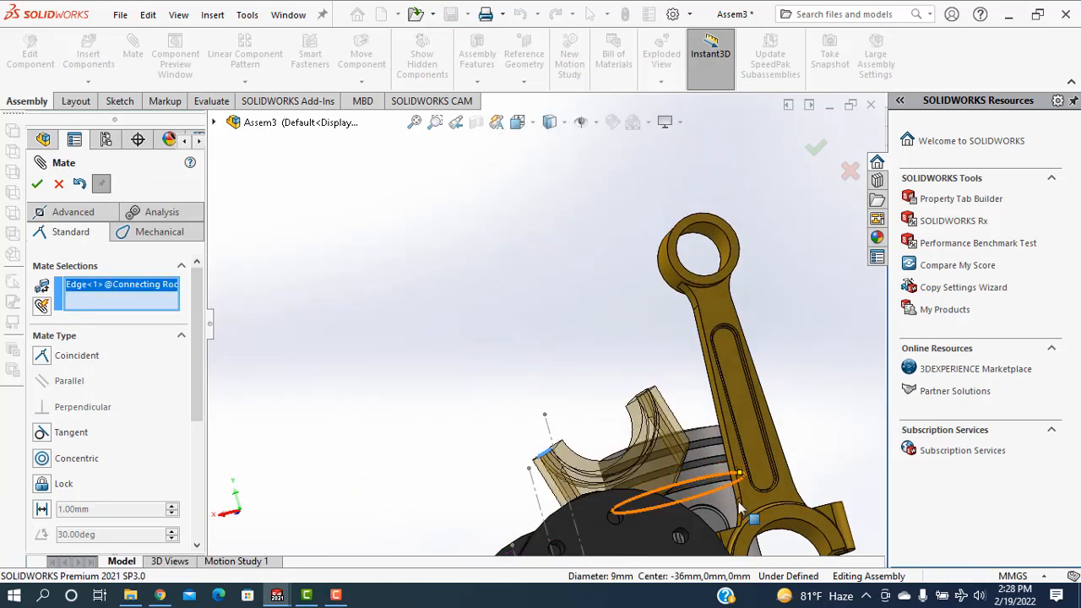
pyautogui.scroll(3, 689, 463)
pyautogui.scroll(-3, 691, 464)
pyautogui.moveTo(576, 413); pyautogui.dragTo(548, 392, button='middle')
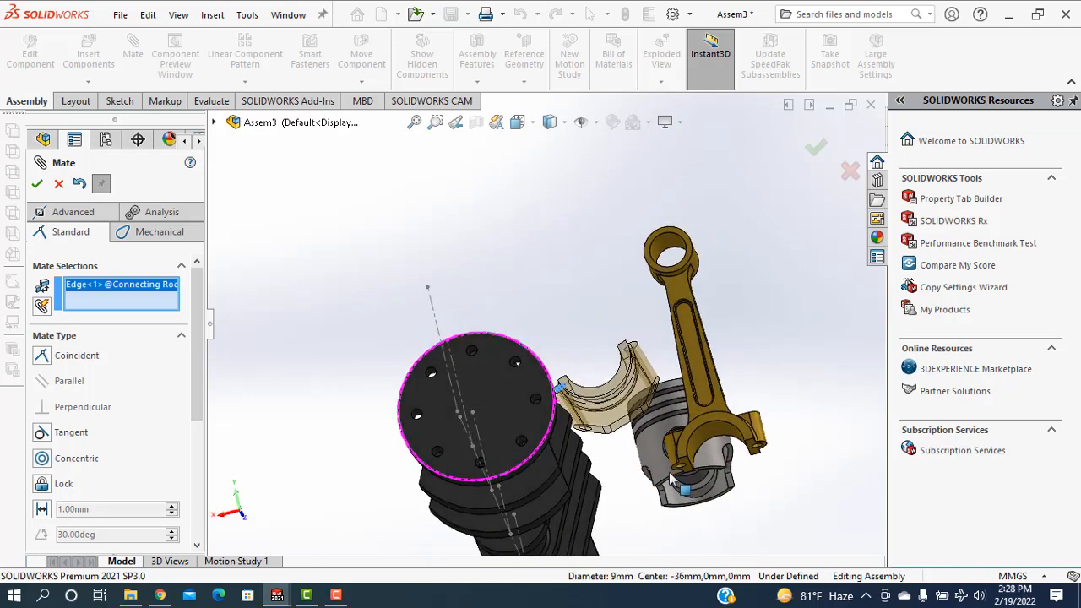
pyautogui.scroll(-4, 697, 496)
pyautogui.scroll(-3, 697, 496)
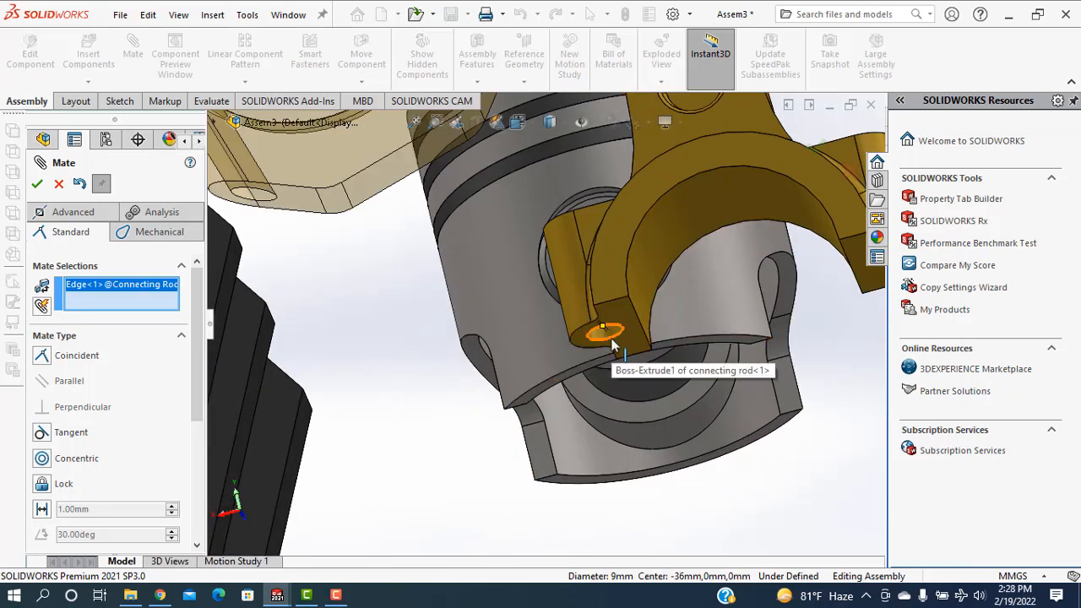
pyautogui.click(615, 343)
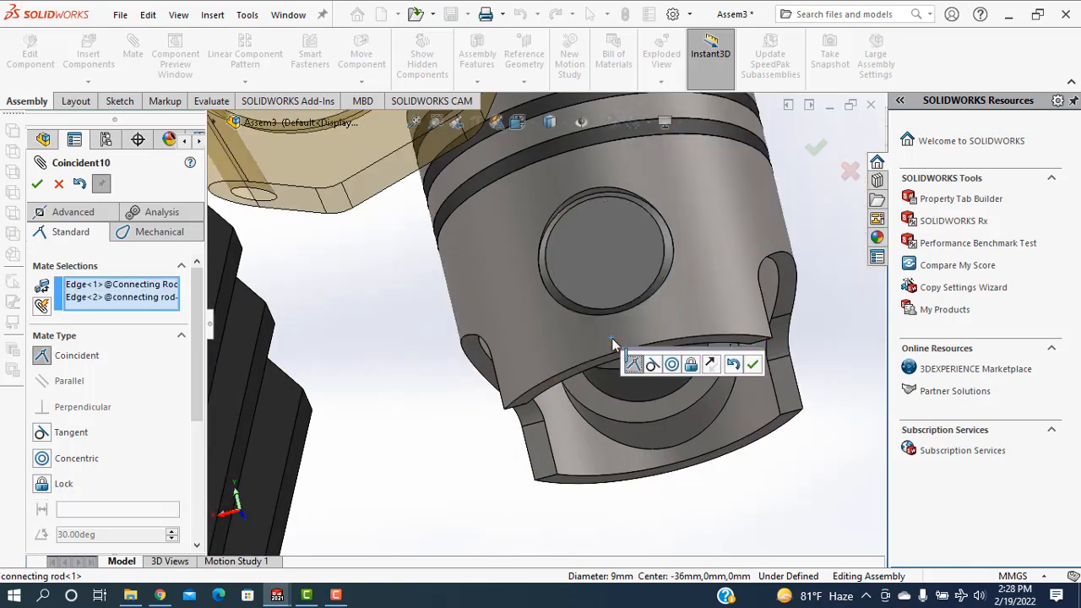
pyautogui.click(673, 372)
pyautogui.scroll(5, 747, 395)
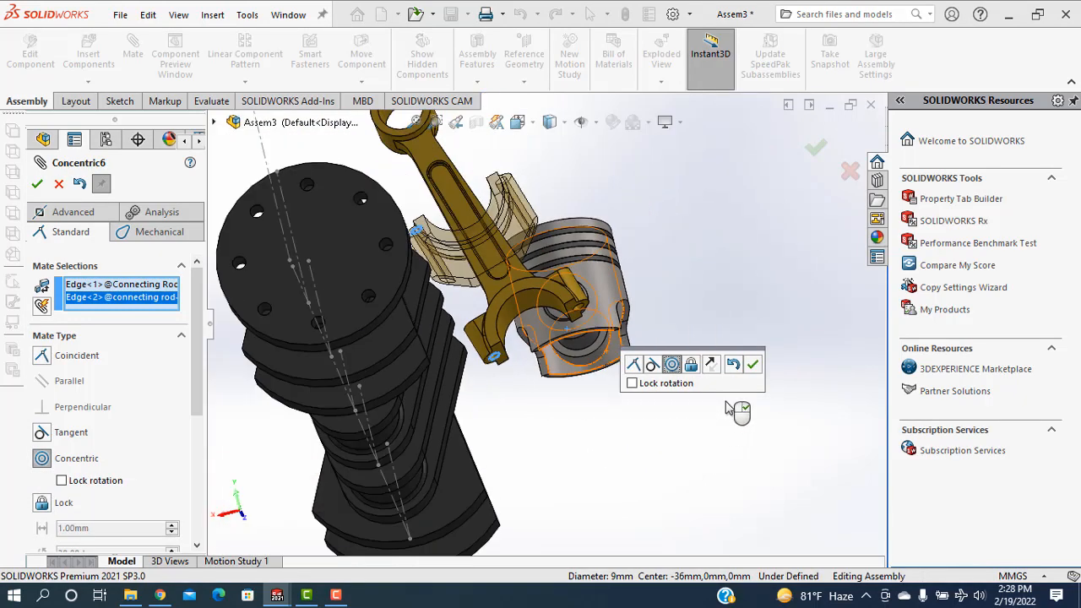
pyautogui.click(753, 365)
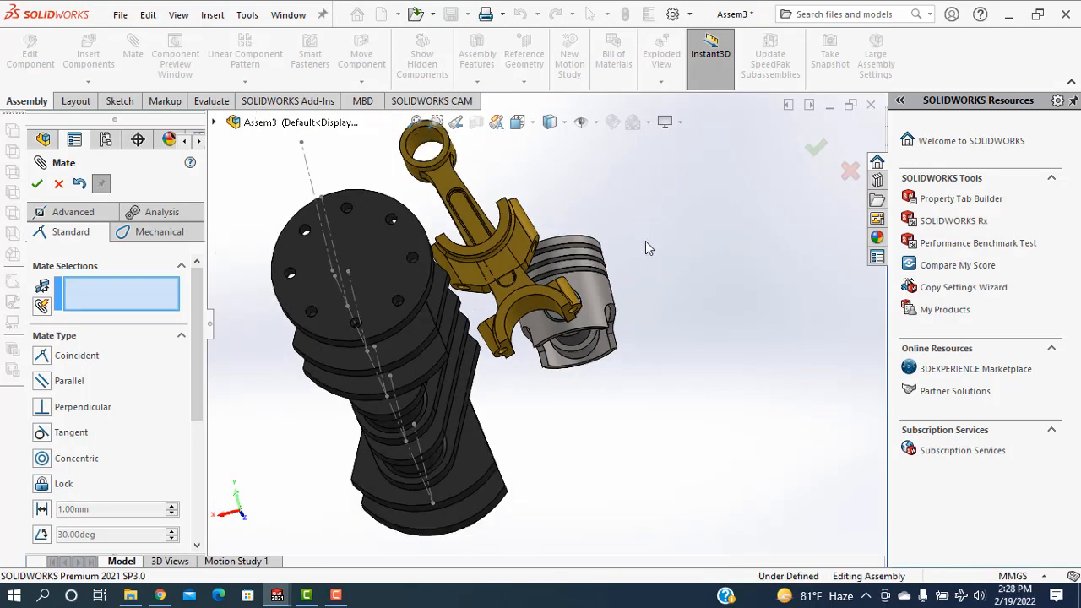
# Mate a 9 mm bolt-hole edge on the connecting rod's split face coincident with a cap bolt-hole edge, and finish mating
pyautogui.moveTo(645, 241); pyautogui.dragTo(429, 206, button='middle')
pyautogui.scroll(-5, 539, 274)
pyautogui.click(508, 261)
pyautogui.scroll(5, 545, 250)
pyautogui.scroll(-5, 429, 205)
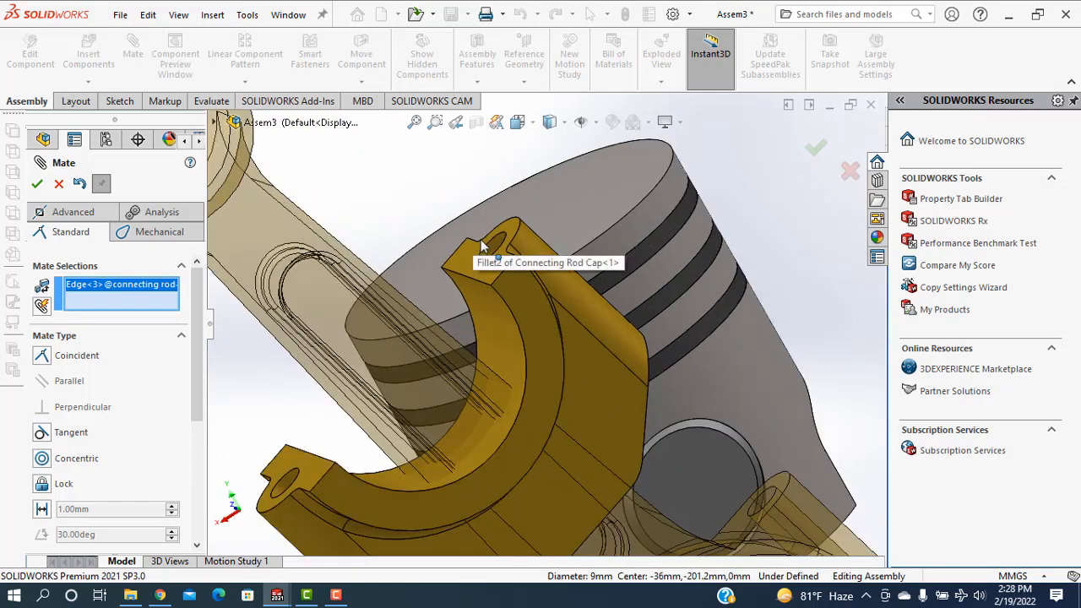
pyautogui.click(487, 245)
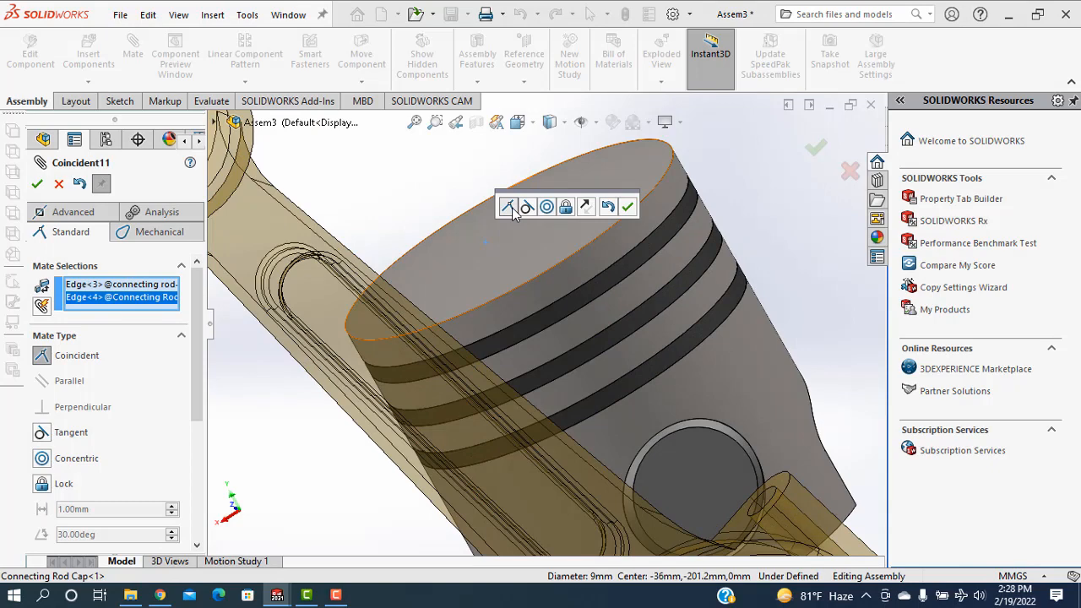
pyautogui.click(629, 208)
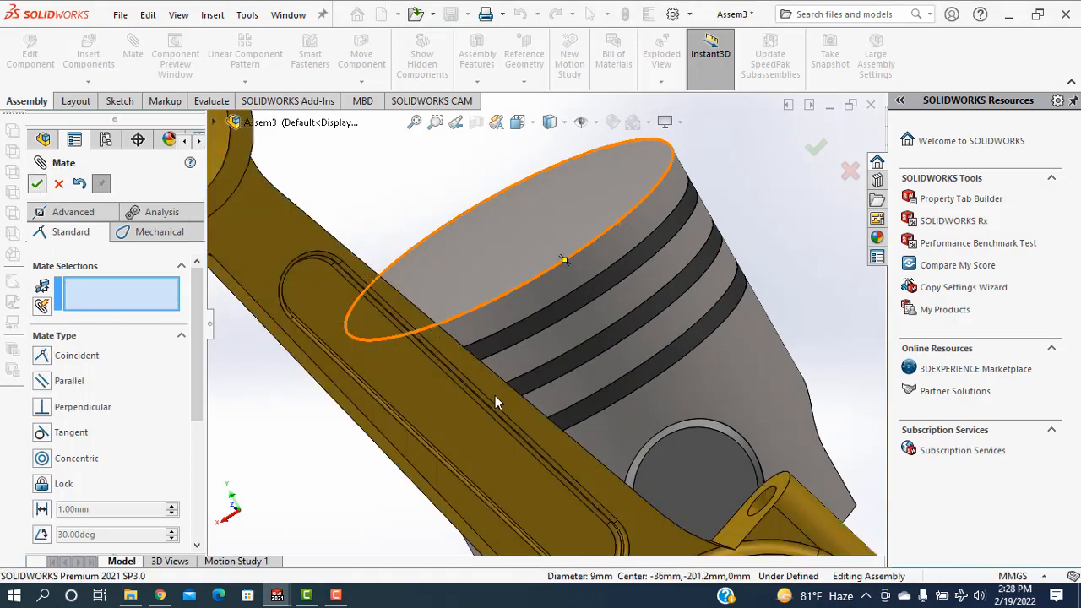
pyautogui.scroll(9, 497, 400)
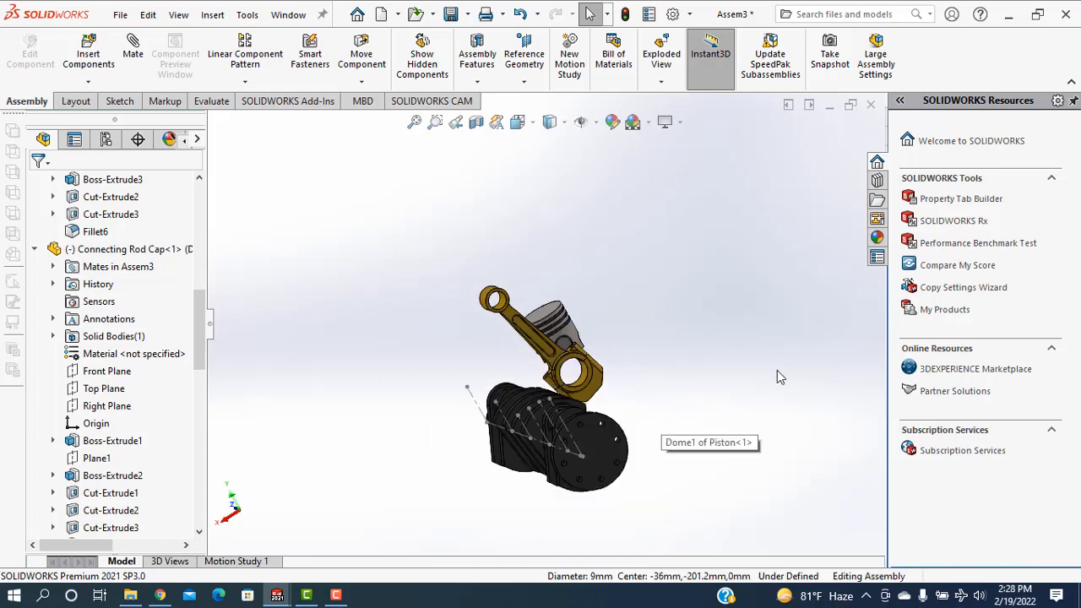
# Mate the connecting rod cap's Front Plane coincident with the piston's Front Plane
pyautogui.moveTo(777, 377); pyautogui.dragTo(680, 361, button='middle')
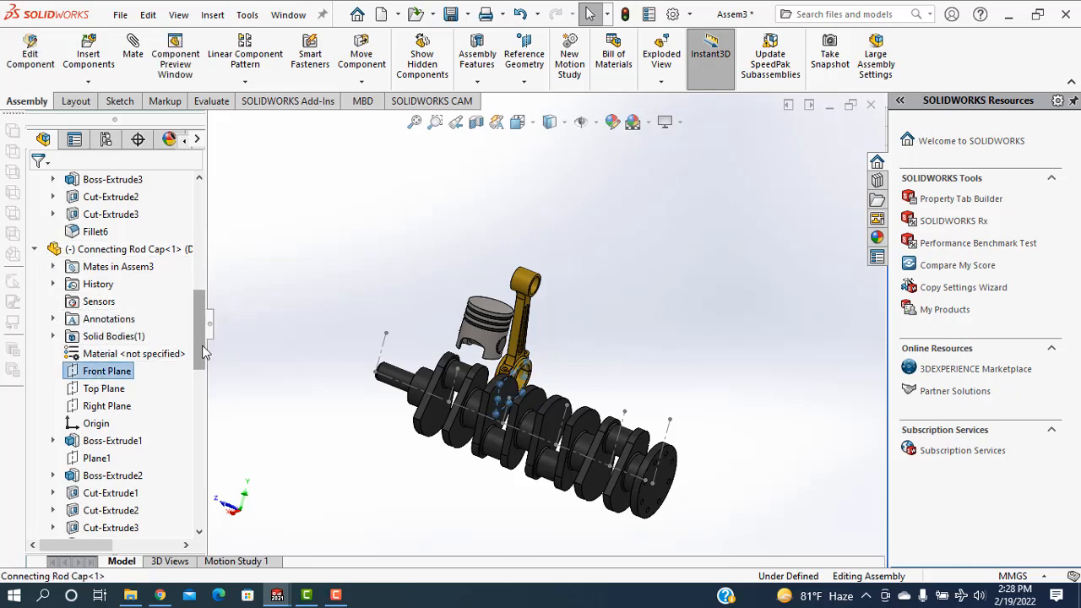
pyautogui.moveTo(203, 352); pyautogui.dragTo(196, 503)
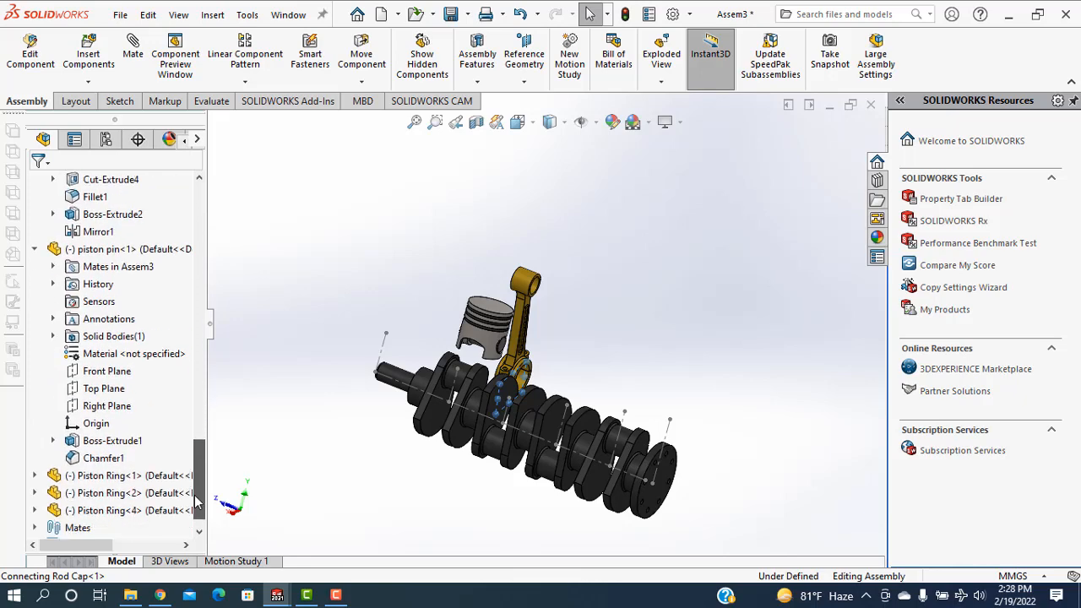
pyautogui.scroll(4, 118, 439)
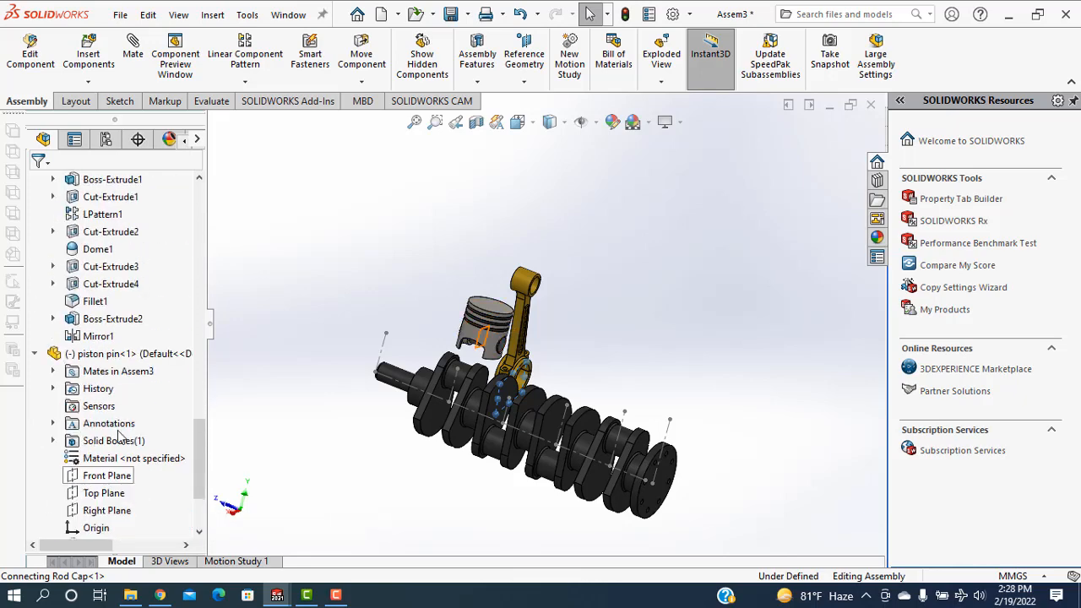
pyautogui.scroll(3, 120, 437)
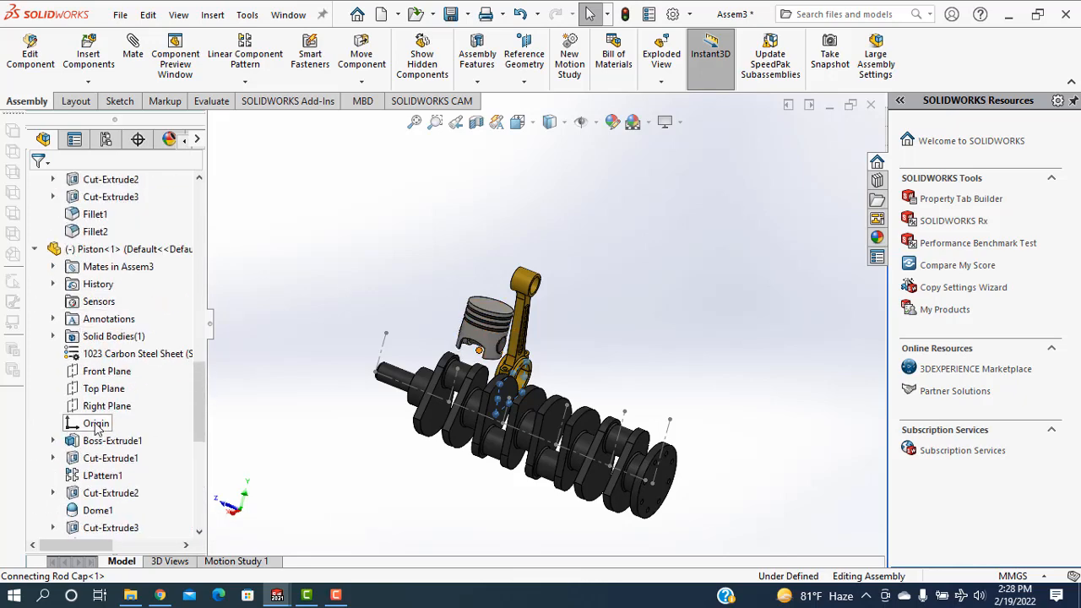
pyautogui.click(96, 372)
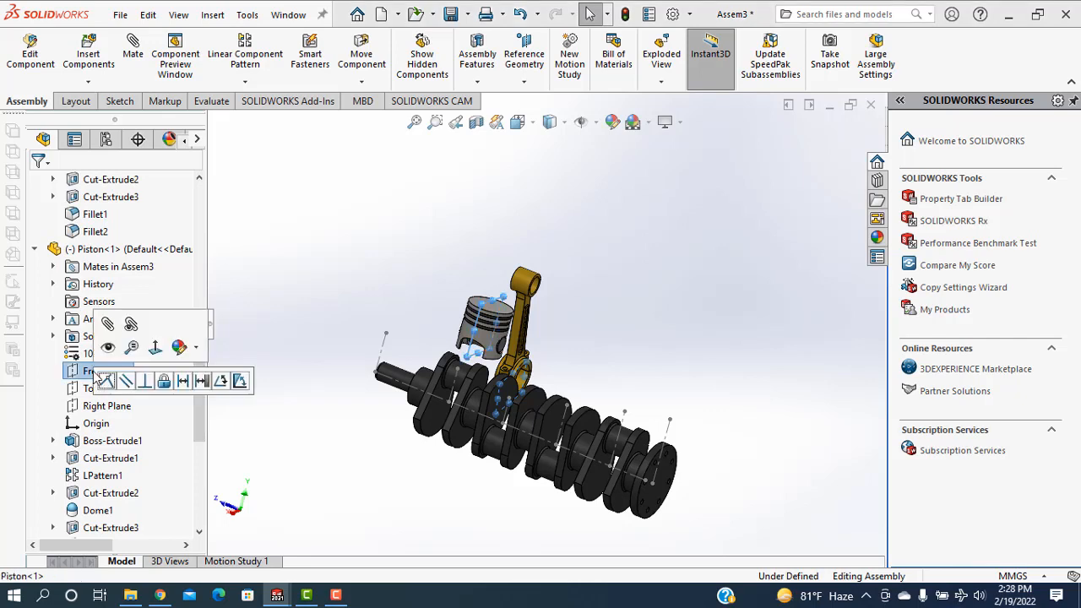
pyautogui.click(125, 53)
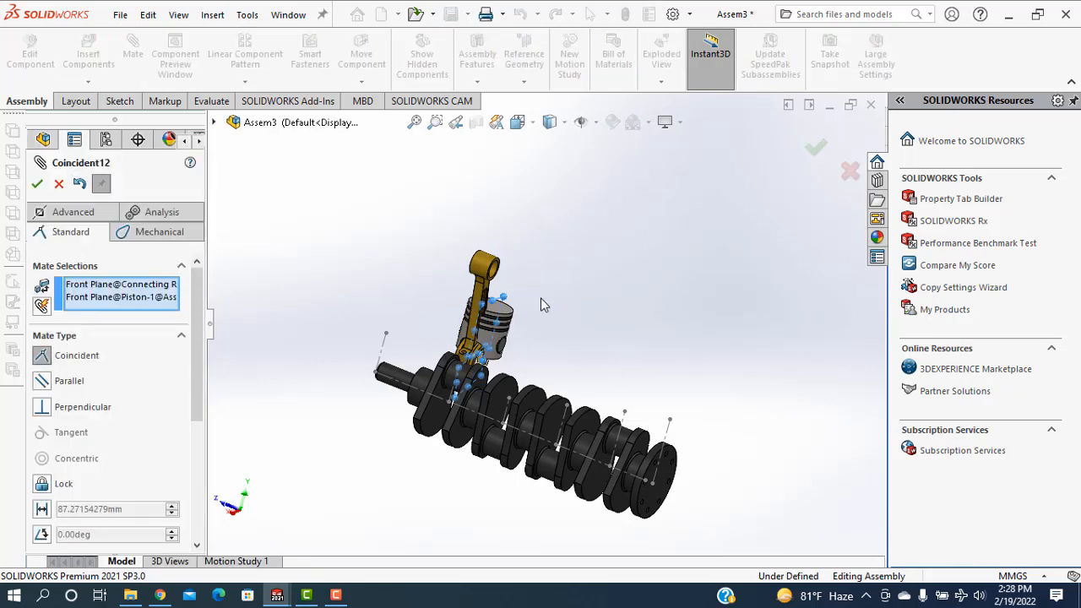
pyautogui.scroll(-3, 494, 264)
pyautogui.moveTo(494, 262); pyautogui.dragTo(514, 280, button='middle')
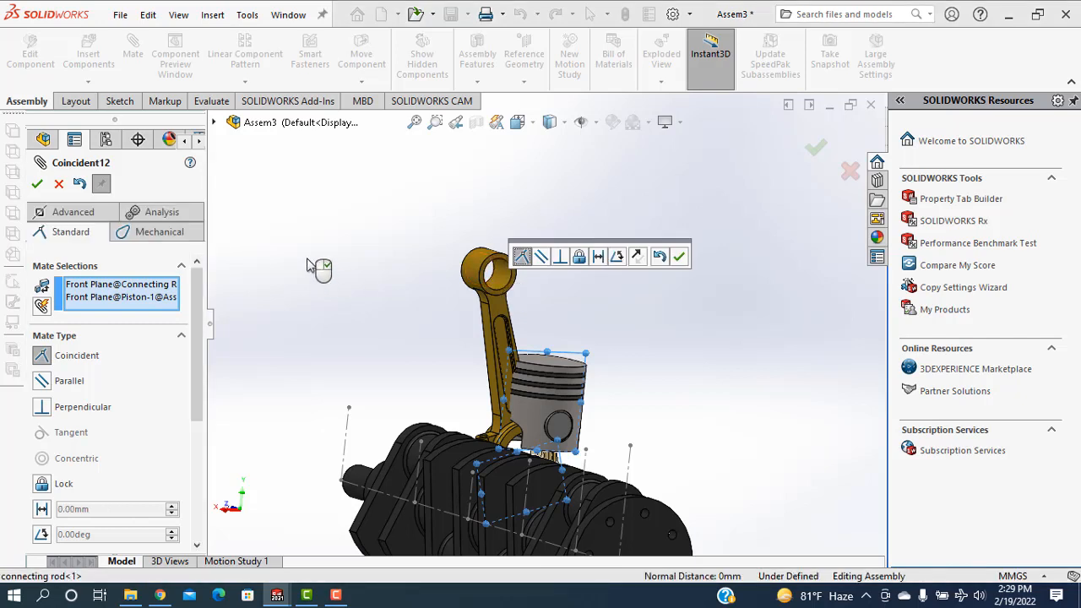
pyautogui.click(680, 258)
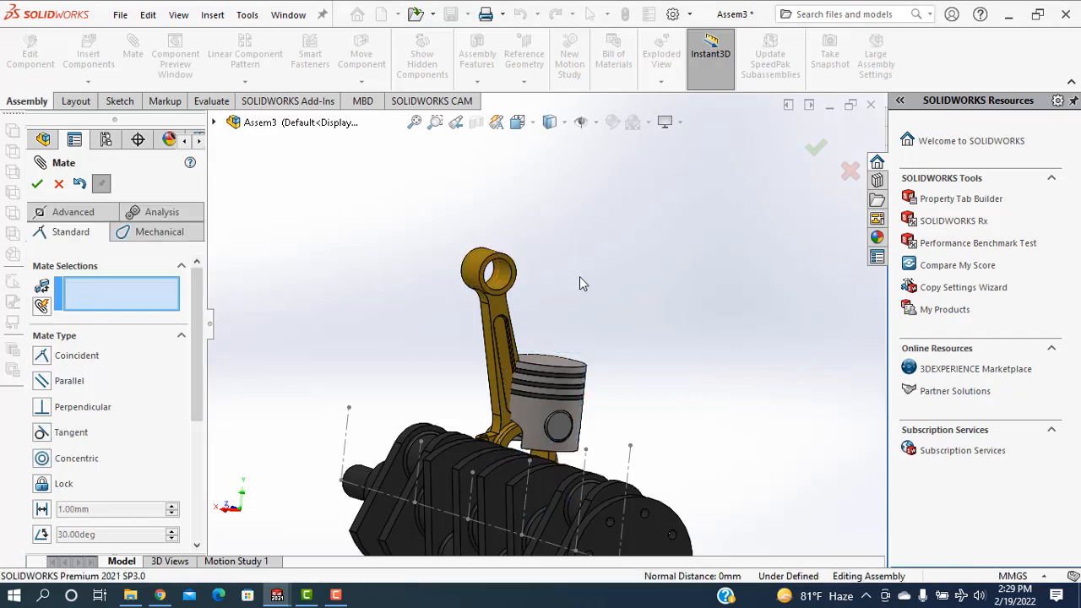
# Mate the bore of the connecting rod's small end concentric with the piston pin's cylindrical face, and finish mating
pyautogui.click(511, 284)
pyautogui.scroll(3, 597, 391)
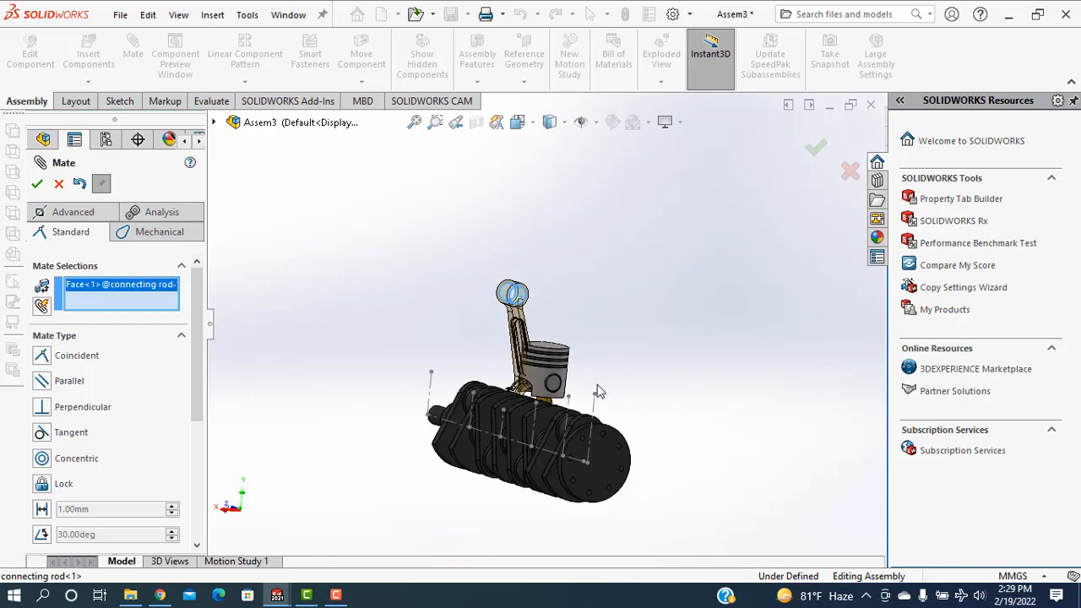
pyautogui.moveTo(597, 391); pyautogui.dragTo(652, 372, button='middle')
pyautogui.scroll(-5, 655, 374)
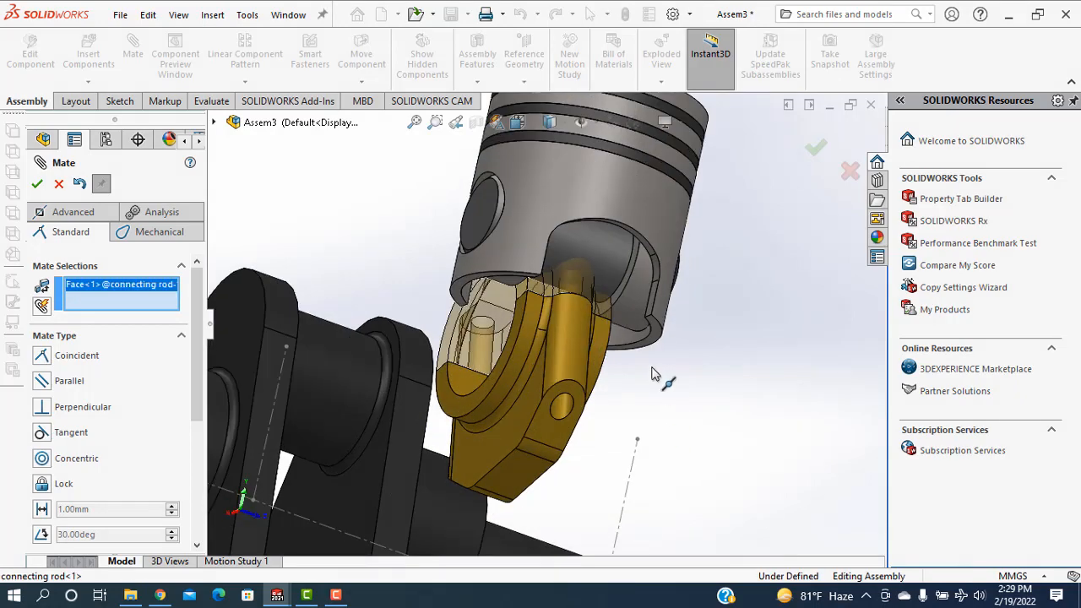
pyautogui.click(606, 257)
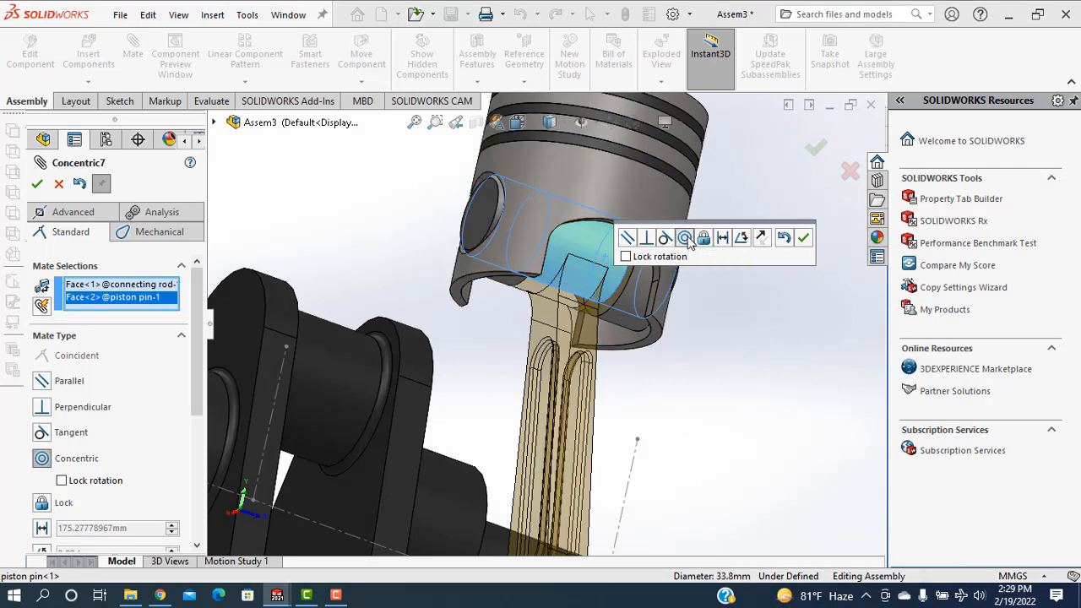
pyautogui.click(803, 238)
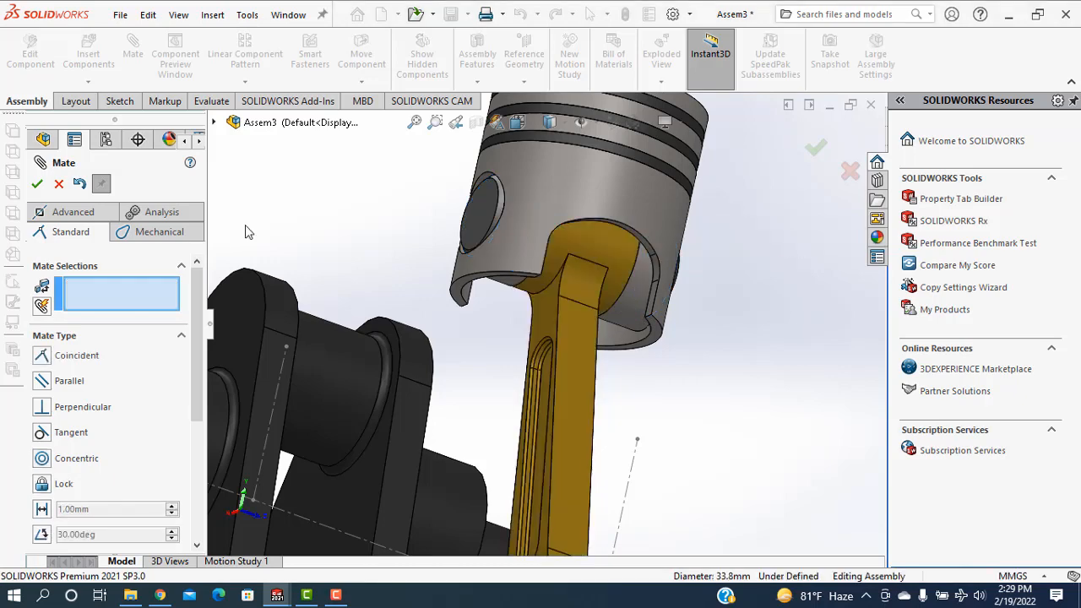
pyautogui.press('Escape')
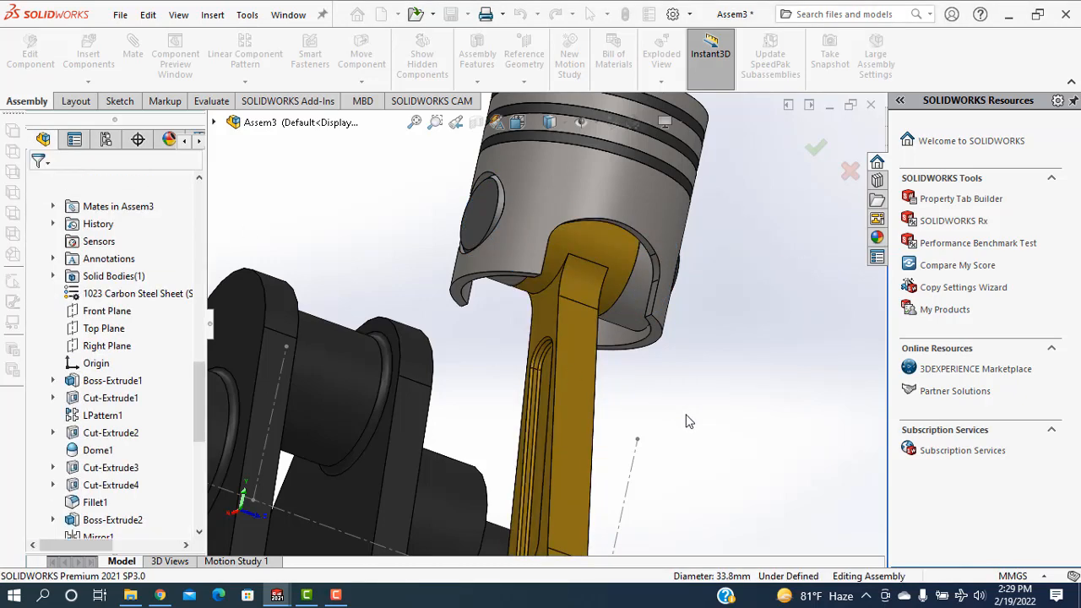
# Mate the connecting rod cap's inner curved face concentric with the crankshaft's first crankpin at the shaft-nose end
pyautogui.press('f')
pyautogui.moveTo(614, 419); pyautogui.dragTo(435, 425, button='middle')
pyautogui.scroll(-3, 378, 467)
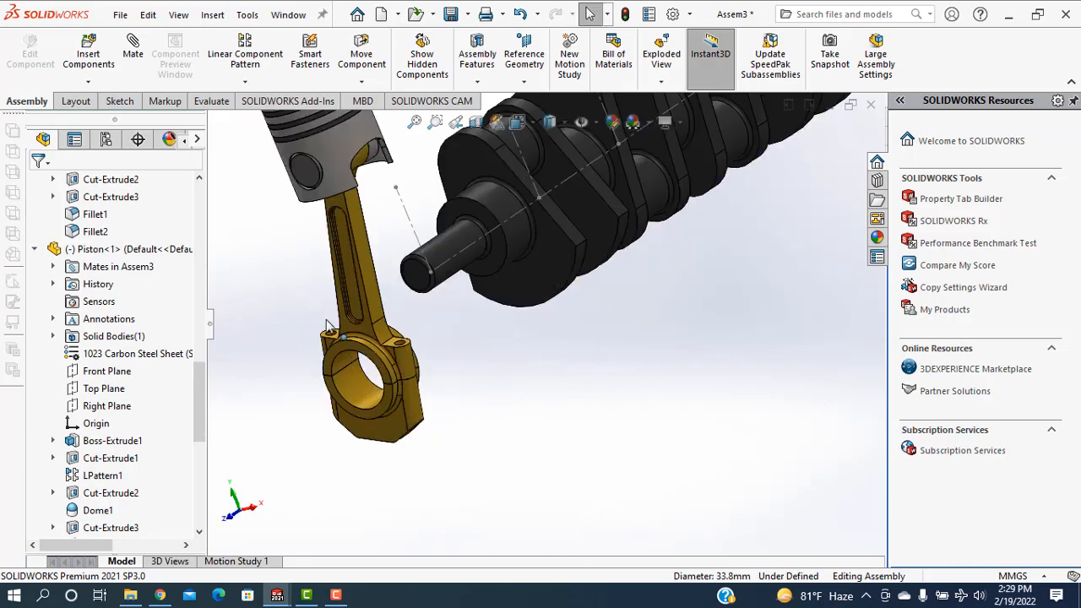
pyautogui.click(360, 394)
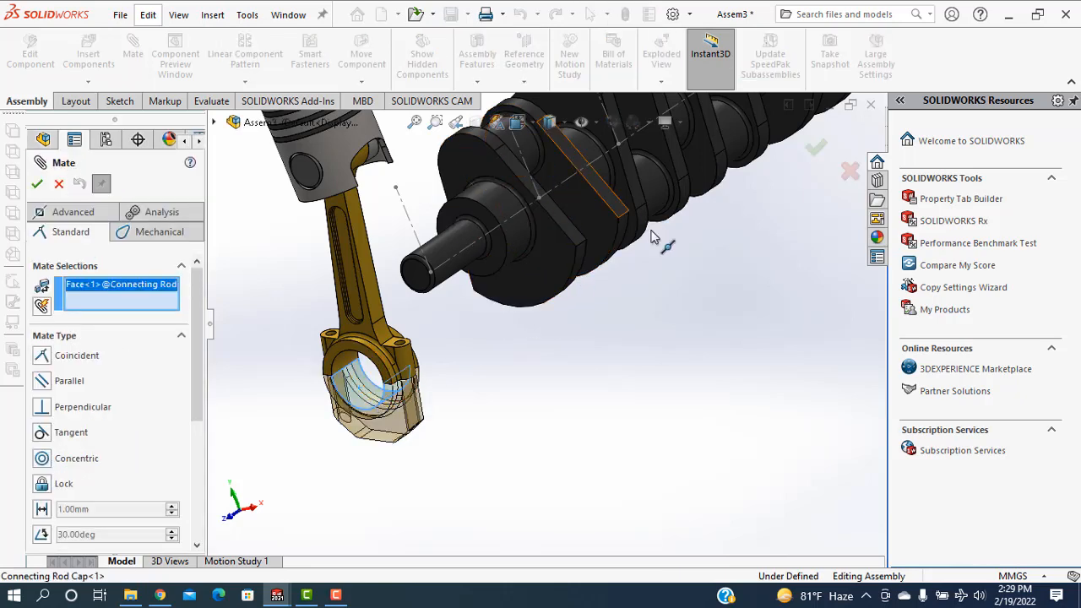
pyautogui.scroll(3, 640, 268)
pyautogui.moveTo(640, 268); pyautogui.dragTo(630, 293, button='middle')
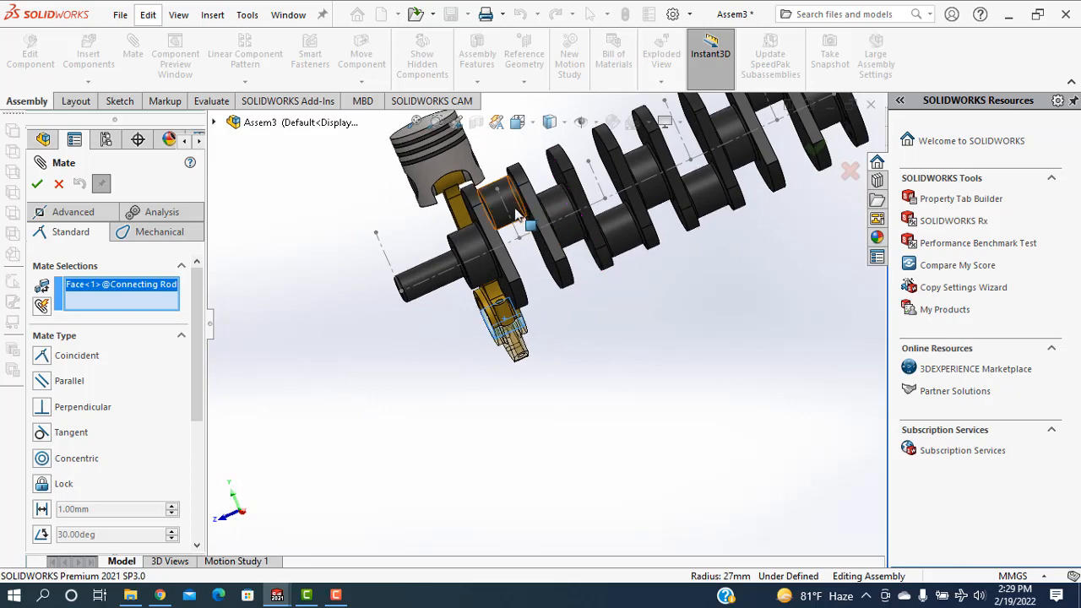
pyautogui.click(490, 218)
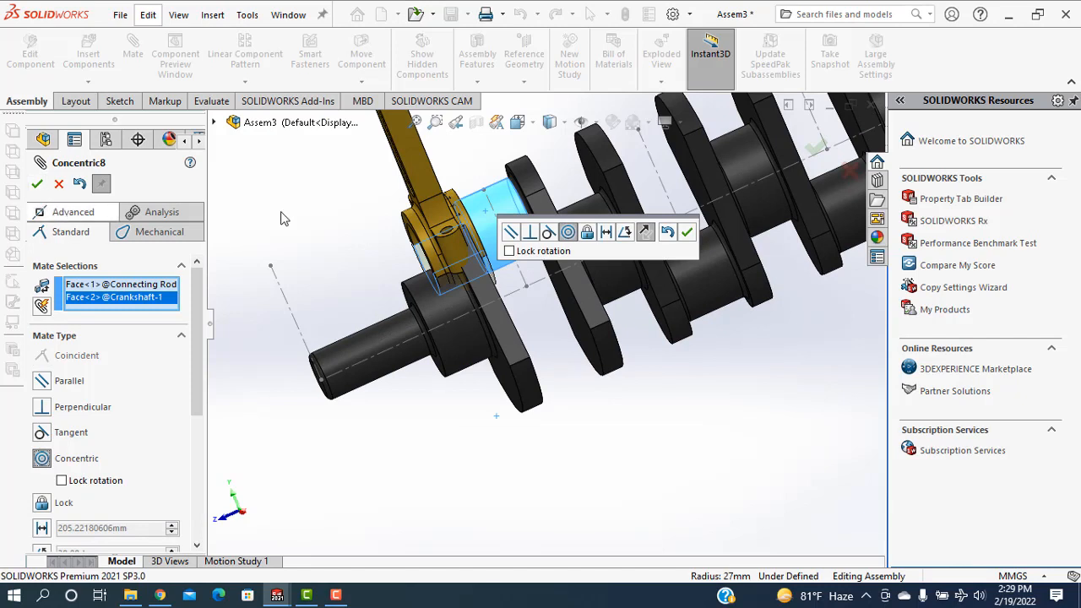
pyautogui.click(688, 232)
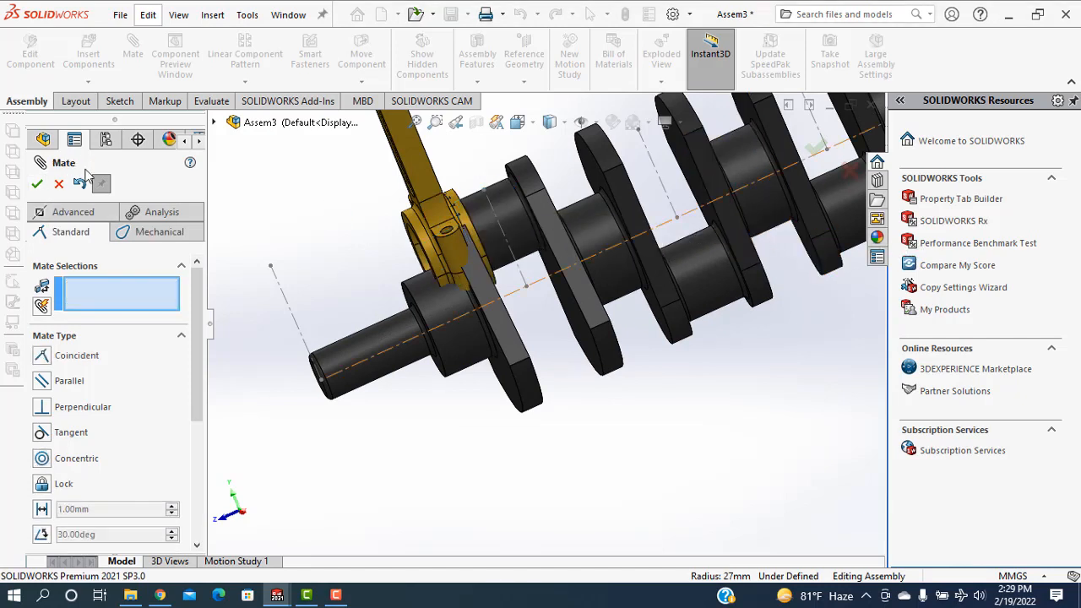
# Set up an advanced Width mate with the two crankshaft web faces flanking the first crankpin as width selections
pyautogui.click(53, 212)
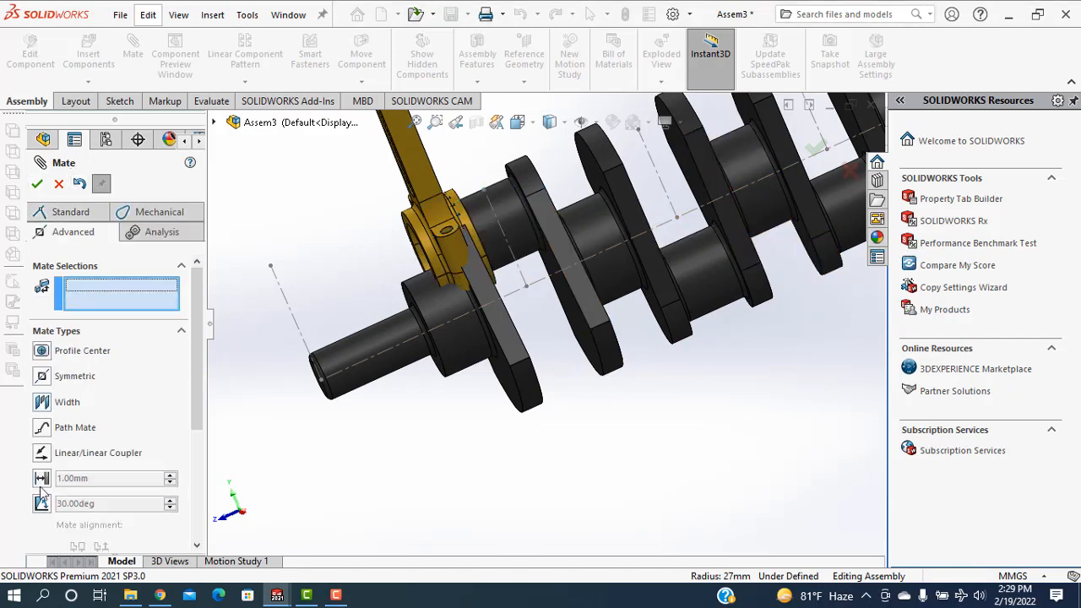
pyautogui.click(42, 403)
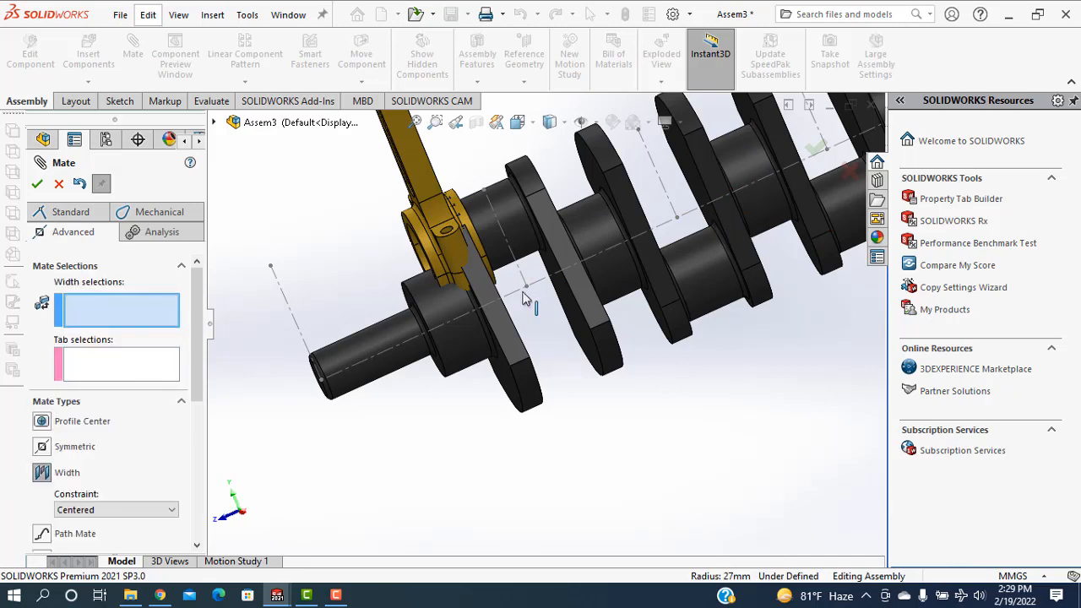
pyautogui.moveTo(635, 430); pyautogui.dragTo(617, 327, button='middle')
pyautogui.click(616, 329)
pyautogui.moveTo(690, 423); pyautogui.dragTo(610, 445, button='middle')
pyautogui.click(555, 322)
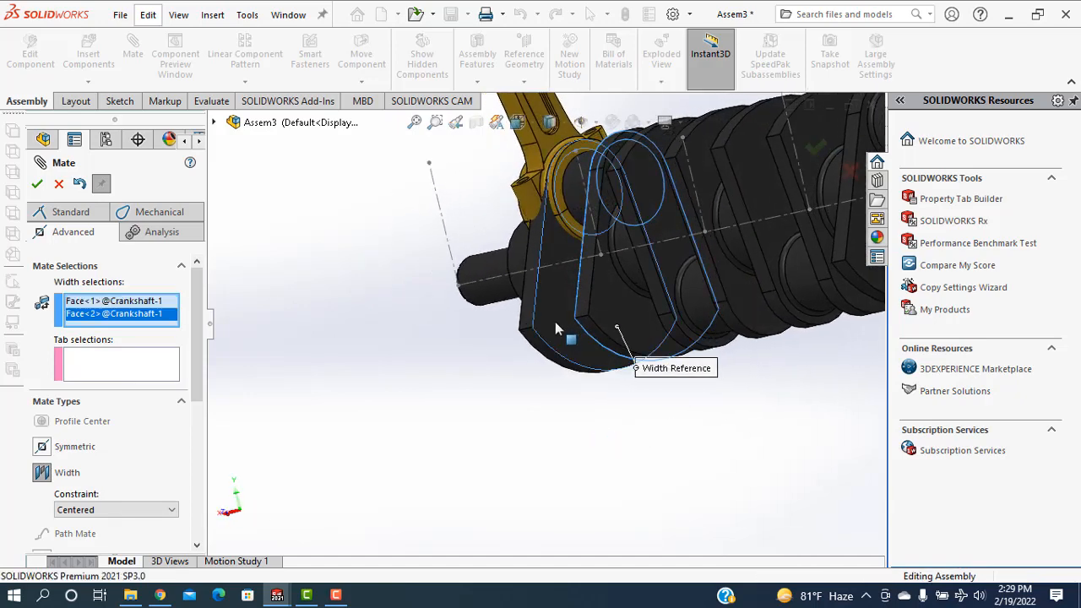
# Use the connecting rod's two opposite side faces as tab selections and apply the Width mate with the Centered constraint
pyautogui.scroll(3, 520, 384)
pyautogui.scroll(-5, 542, 283)
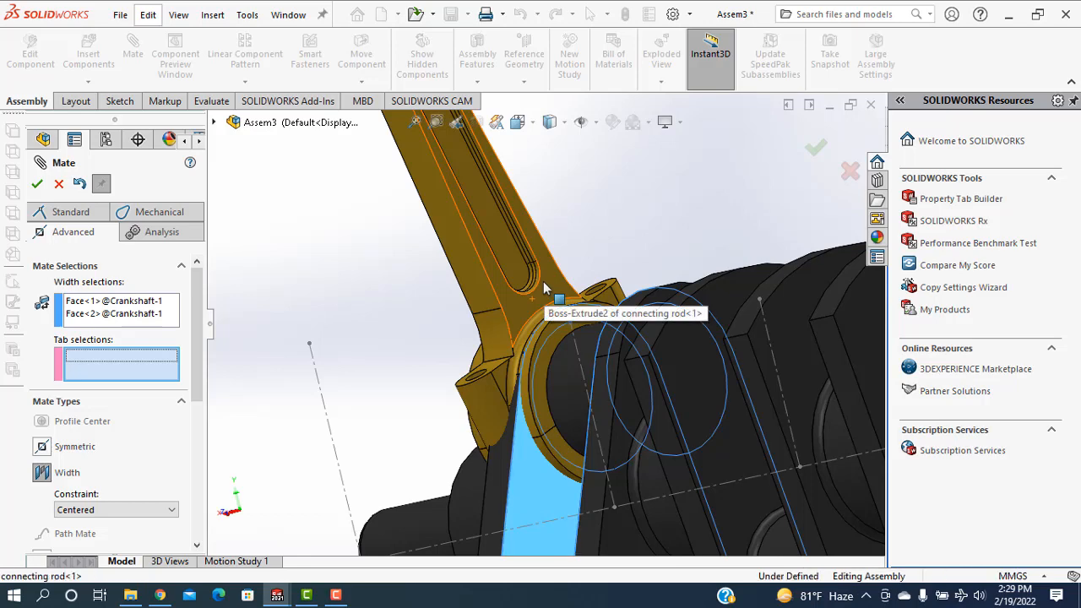
pyautogui.click(545, 289)
pyautogui.moveTo(374, 282); pyautogui.dragTo(476, 326, button='middle')
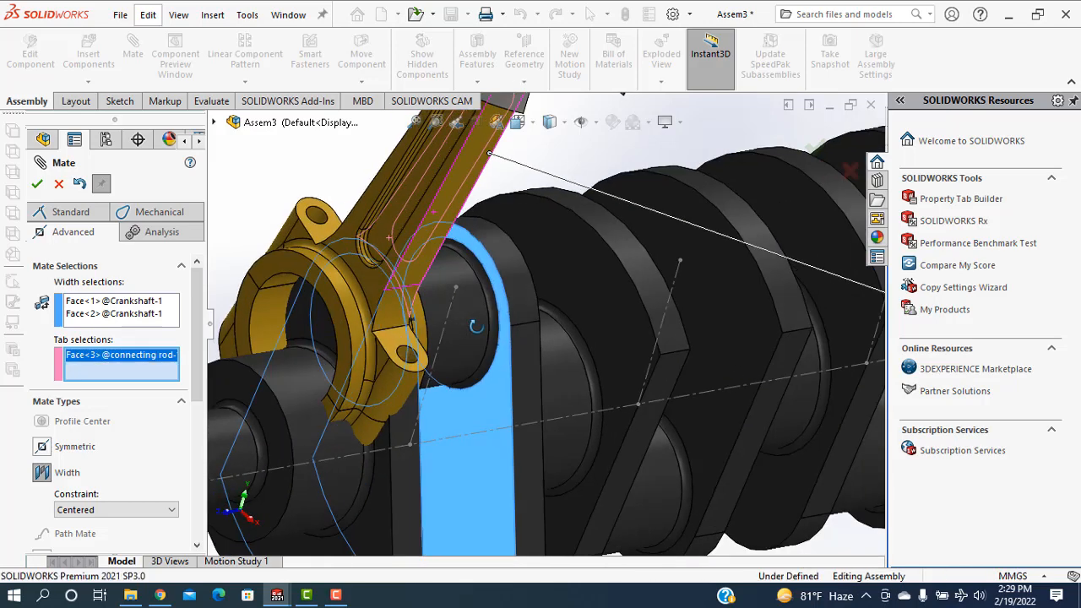
pyautogui.scroll(-3, 349, 222)
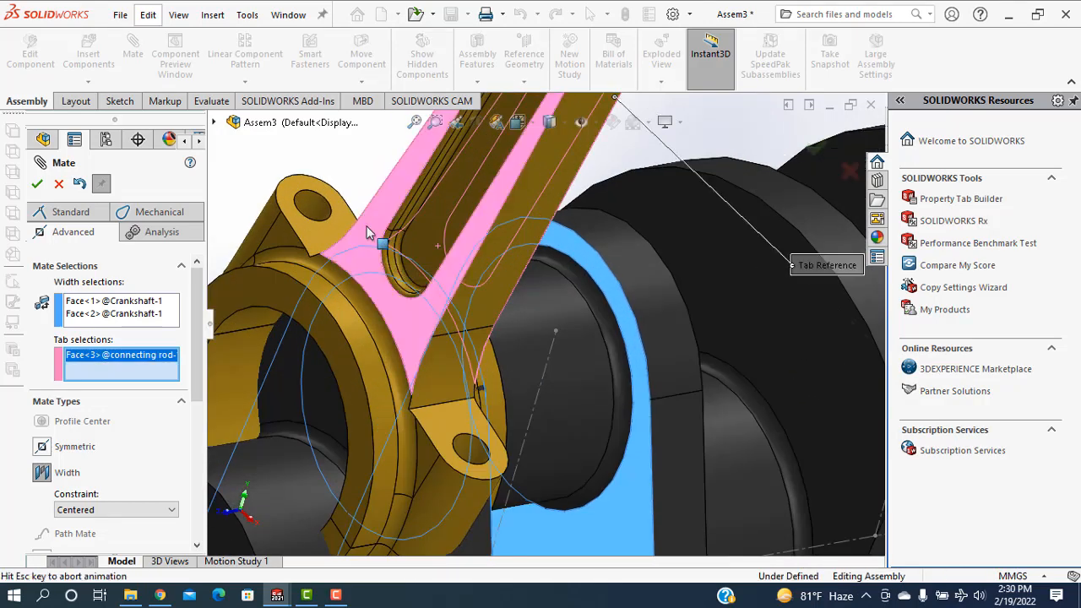
pyautogui.click(602, 431)
pyautogui.scroll(4, 591, 418)
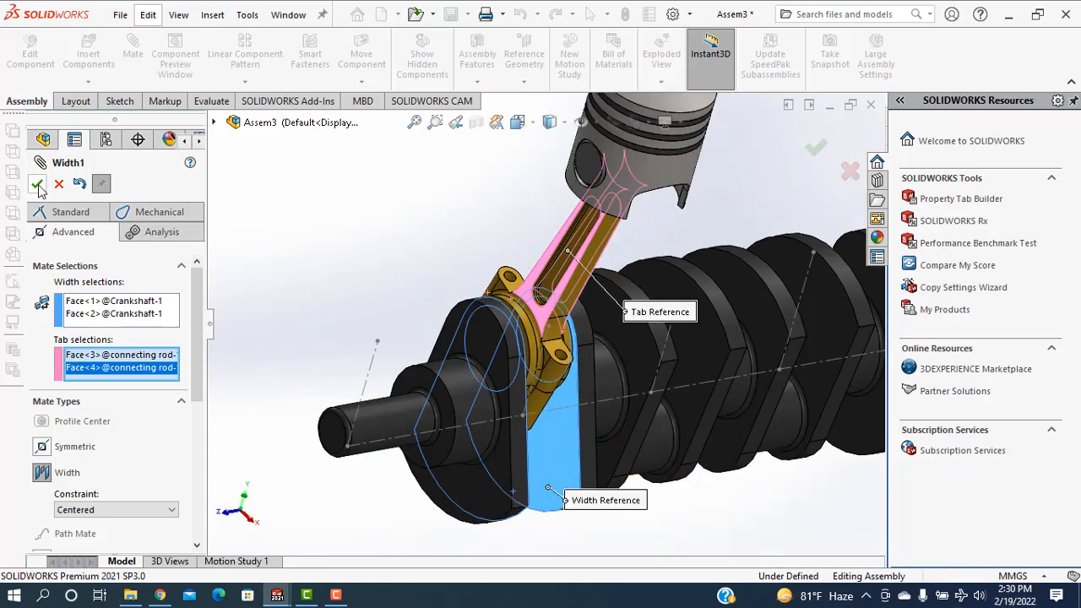
pyautogui.press('Return')
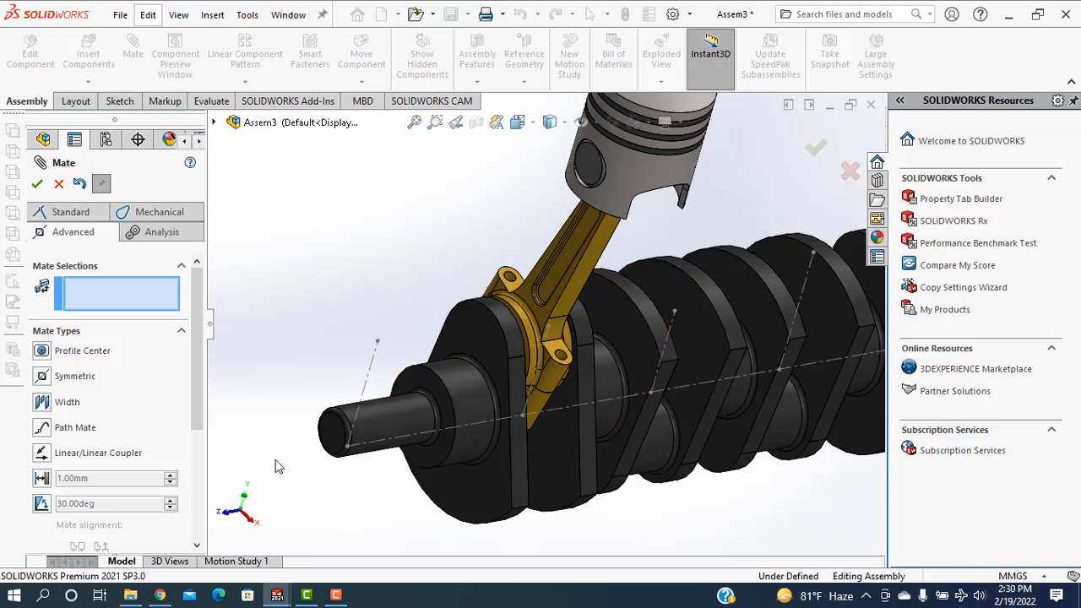
# Mate the piston's outer cylindrical face concentric with the layout sketch's vertical centerline at the first crankpin, and finish mating
pyautogui.moveTo(630, 374); pyautogui.dragTo(599, 414, button='middle')
pyautogui.press('f')
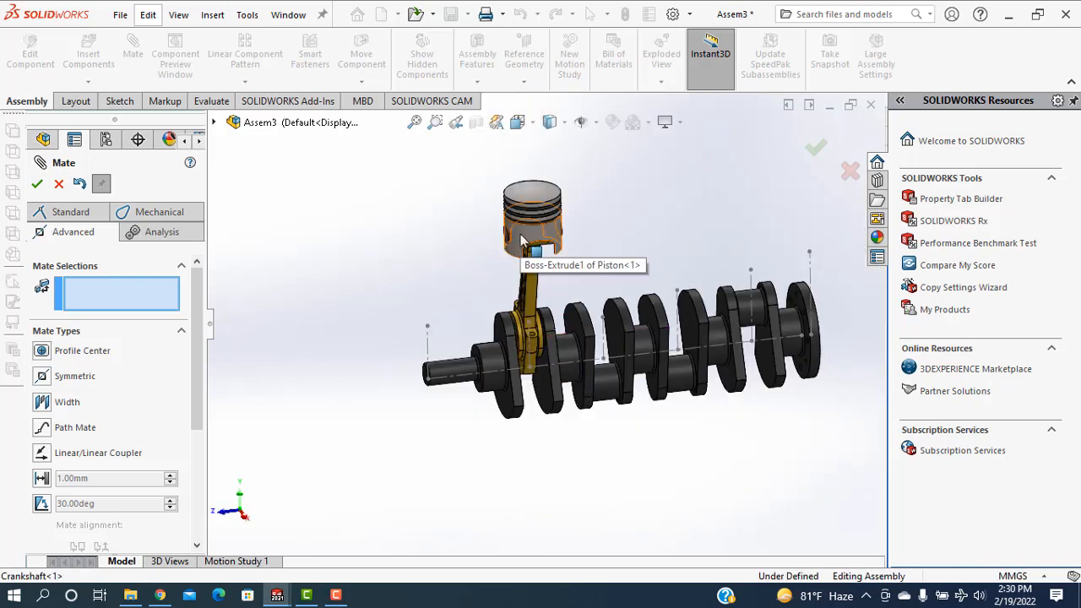
pyautogui.click(522, 241)
pyautogui.scroll(-2, 547, 328)
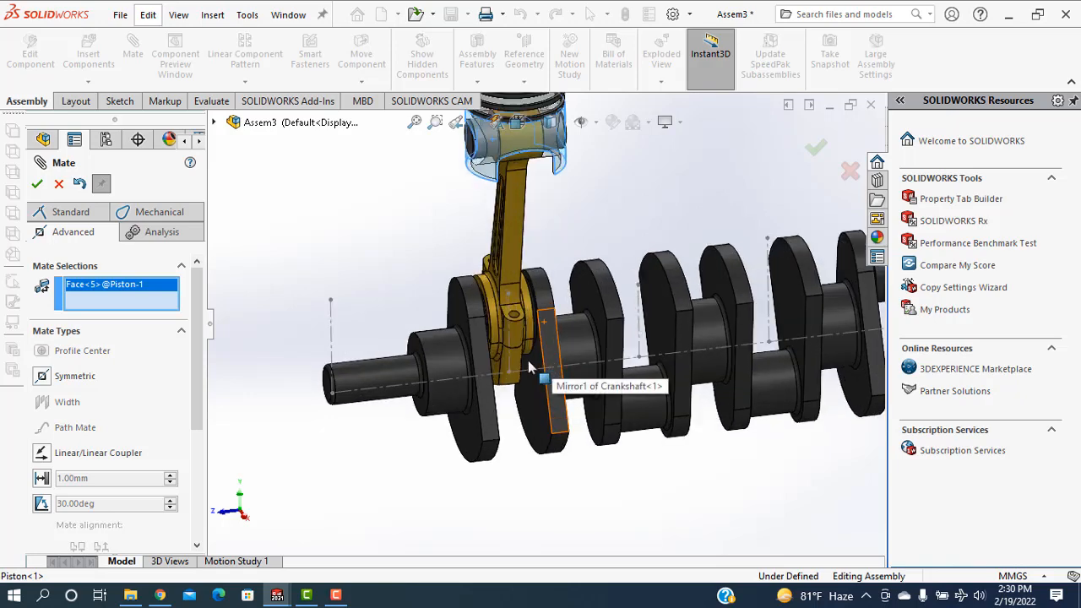
pyautogui.scroll(-2, 532, 355)
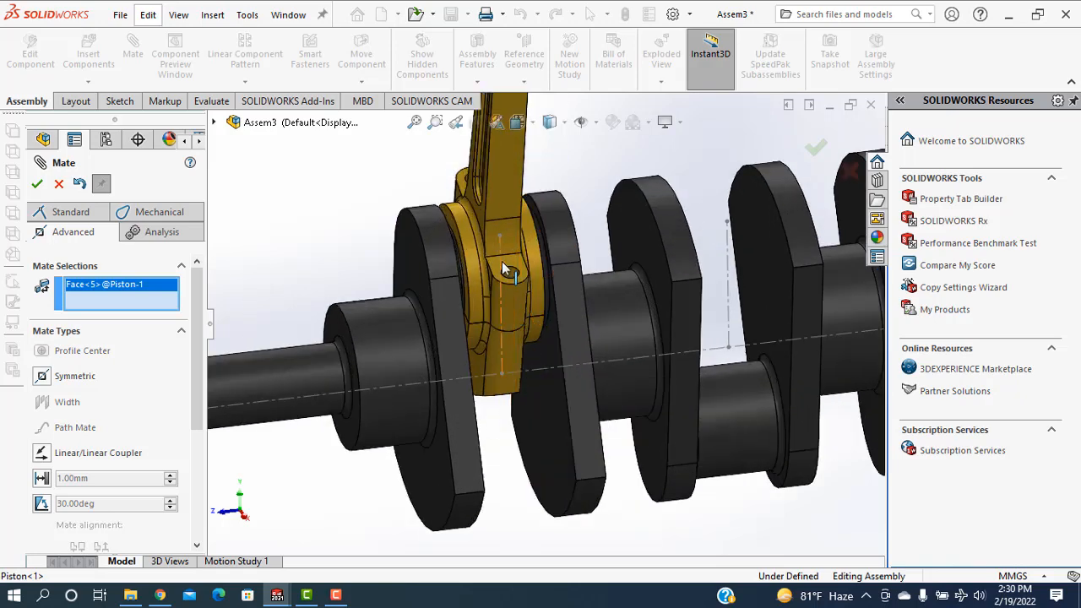
pyautogui.click(501, 261)
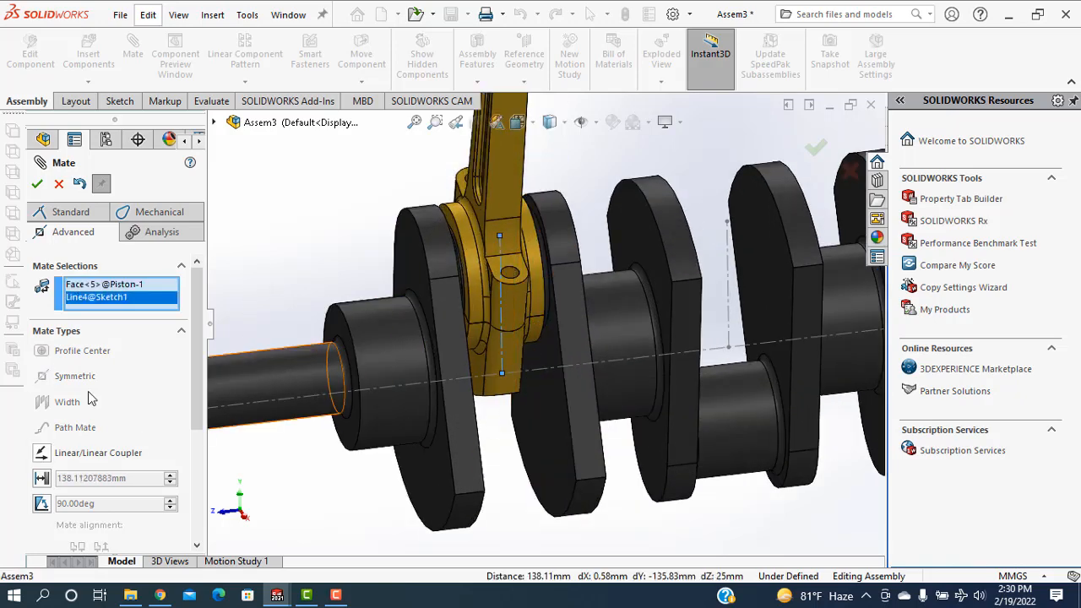
pyautogui.click(52, 212)
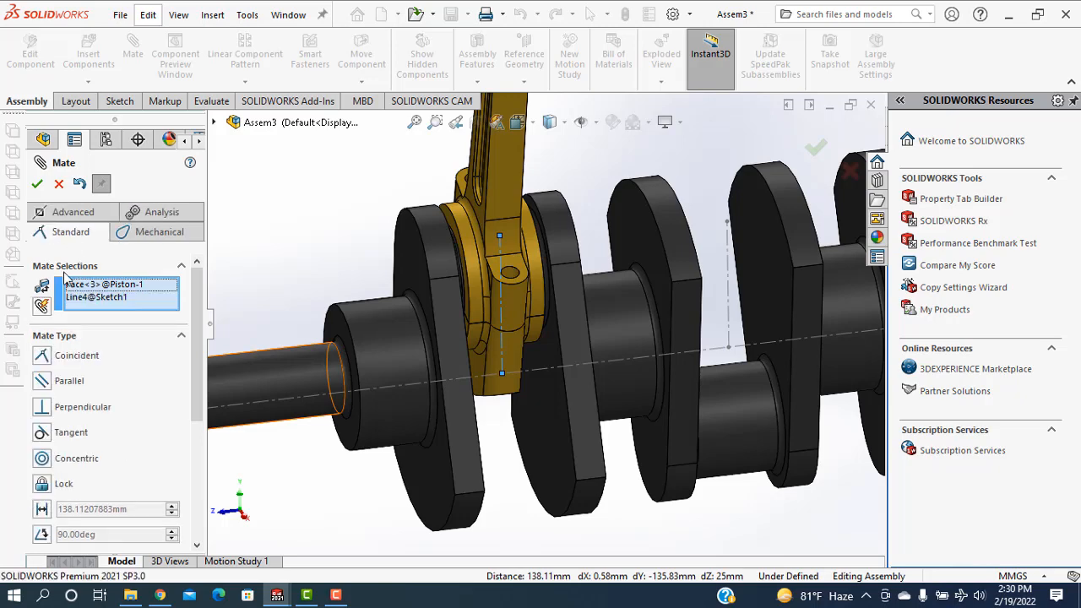
pyautogui.click(44, 463)
pyautogui.scroll(4, 443, 429)
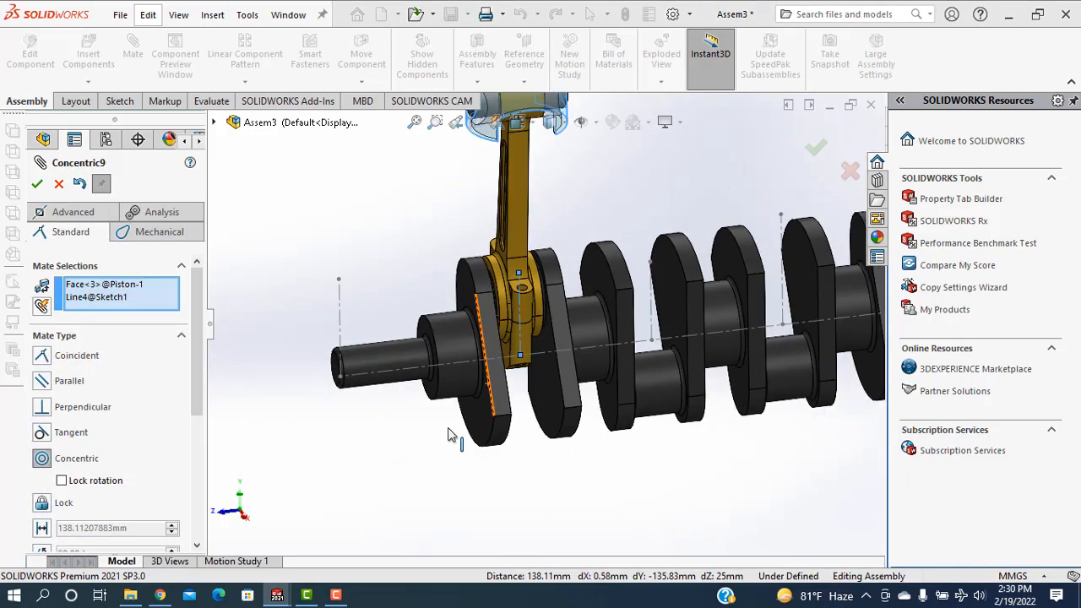
pyautogui.click(36, 184)
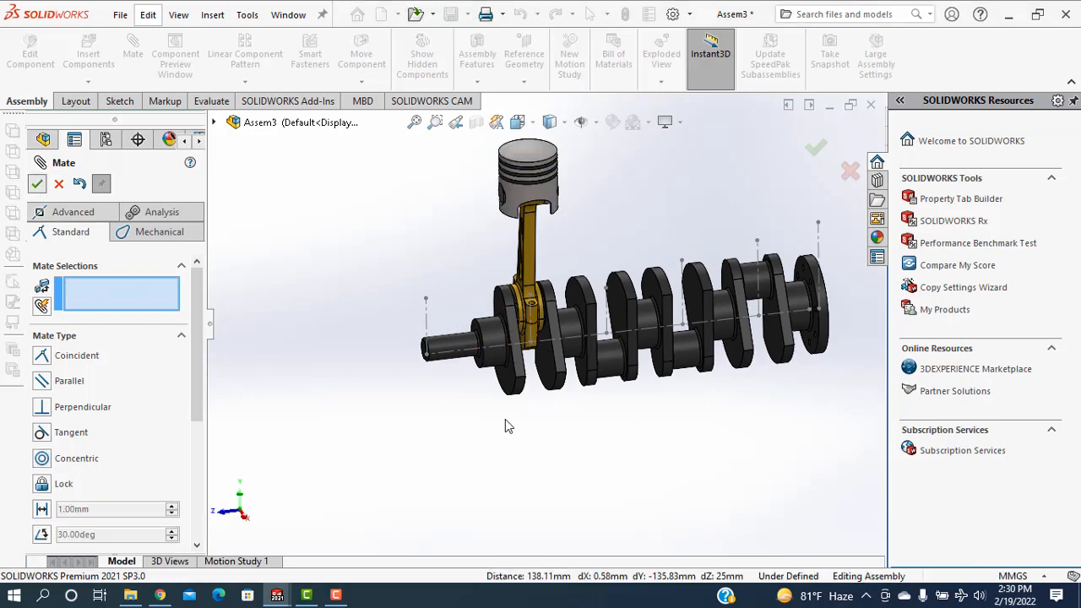
pyautogui.press('Escape')
# Rotate the crankshaft by its first web to check how the connecting rod and piston move with it
pyautogui.scroll(2, 516, 430)
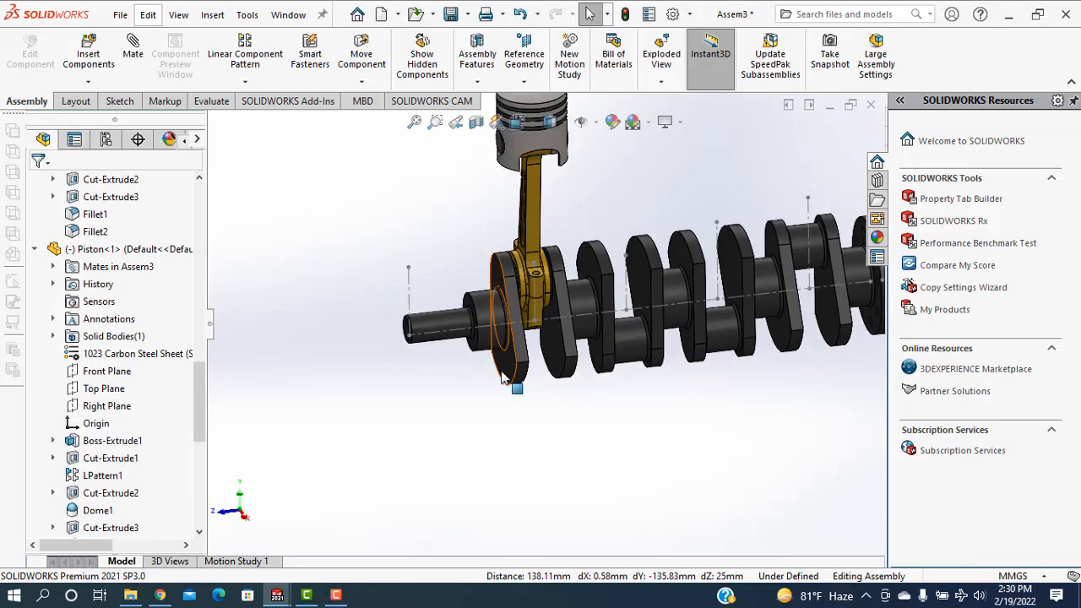
pyautogui.moveTo(504, 377); pyautogui.dragTo(494, 423)
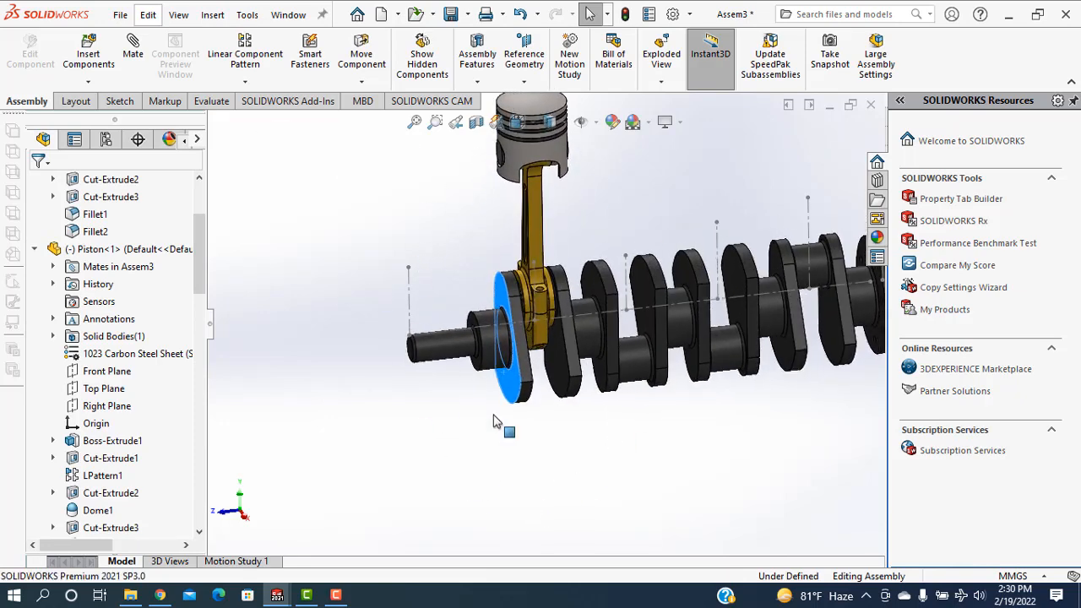
pyautogui.scroll(4, 593, 456)
pyautogui.moveTo(593, 457); pyautogui.dragTo(612, 418, button='middle')
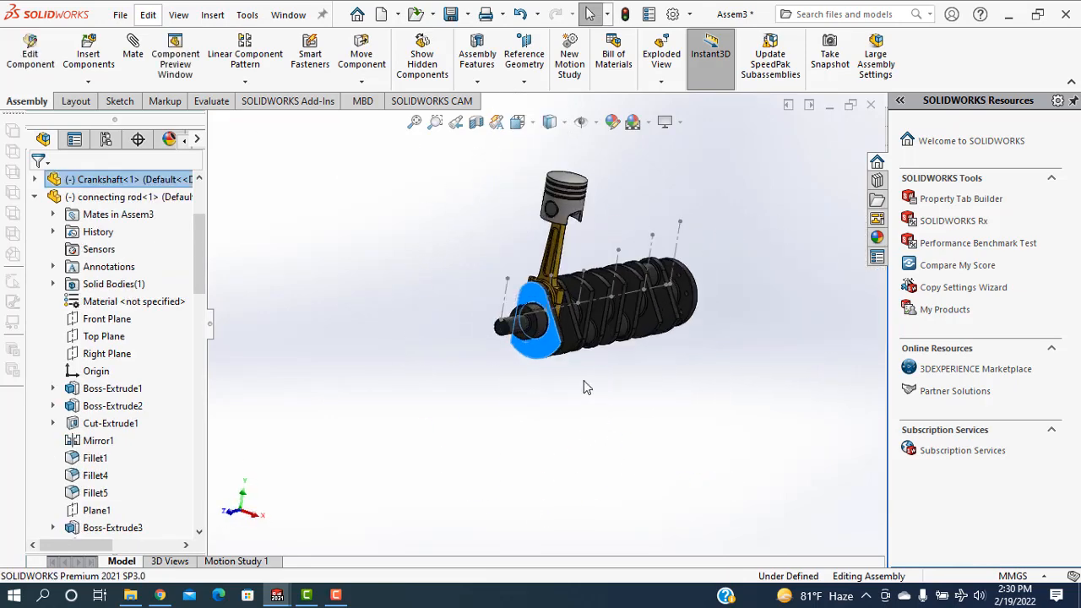
pyautogui.scroll(-1, 587, 387)
pyautogui.moveTo(529, 331); pyautogui.dragTo(569, 393)
pyautogui.click(723, 360)
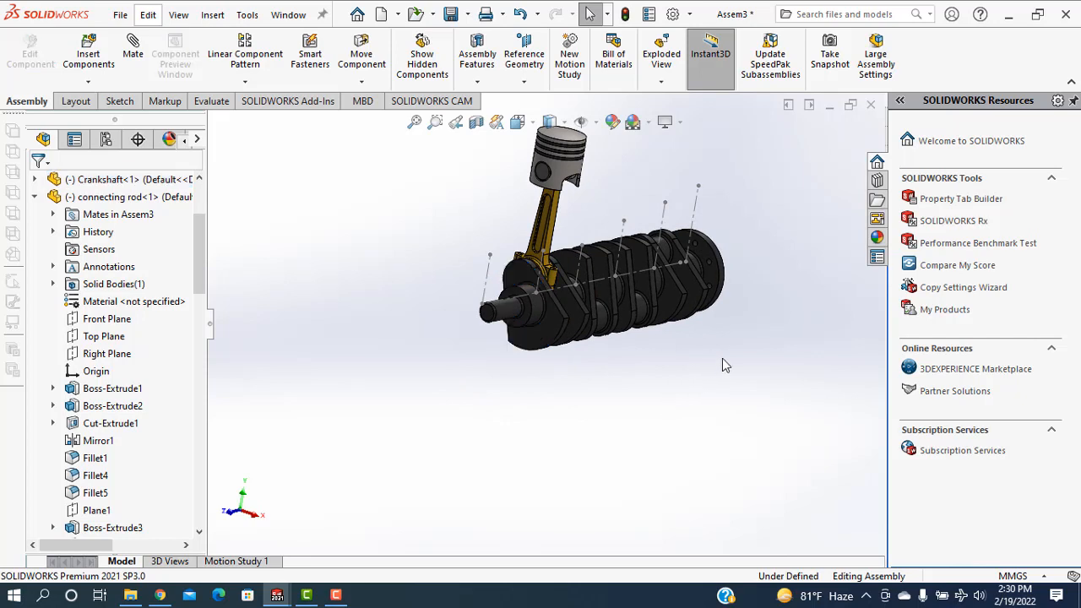
pyautogui.scroll(-2, 718, 367)
pyautogui.scroll(1, 644, 324)
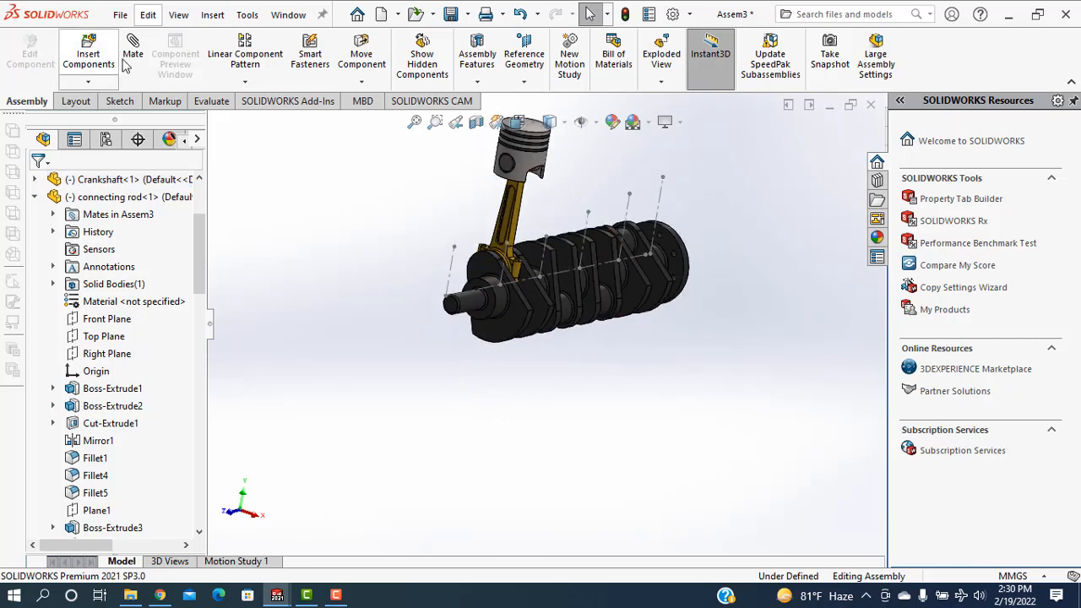
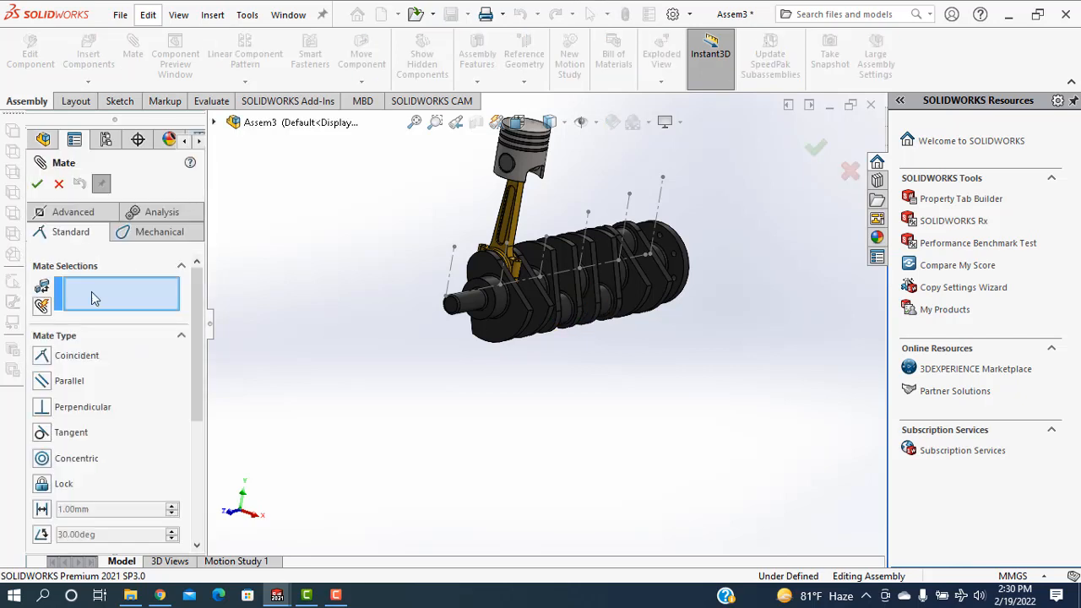
# Leave the Mate command, start Copy with Mates, and select the piston and its three piston rings as components
pyautogui.click(50, 210)
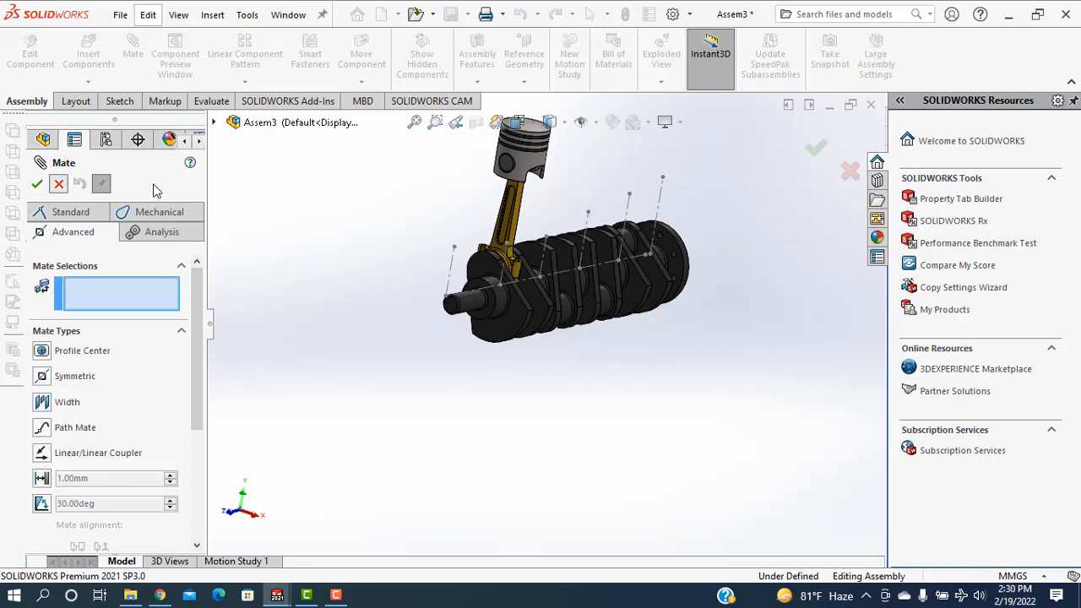
pyautogui.scroll(-2, 510, 239)
pyautogui.moveTo(740, 386)
pyautogui.mouseDown(button='middle')
pyautogui.moveTo(688, 371)
pyautogui.moveTo(720, 377)
pyautogui.mouseUp(button='middle')
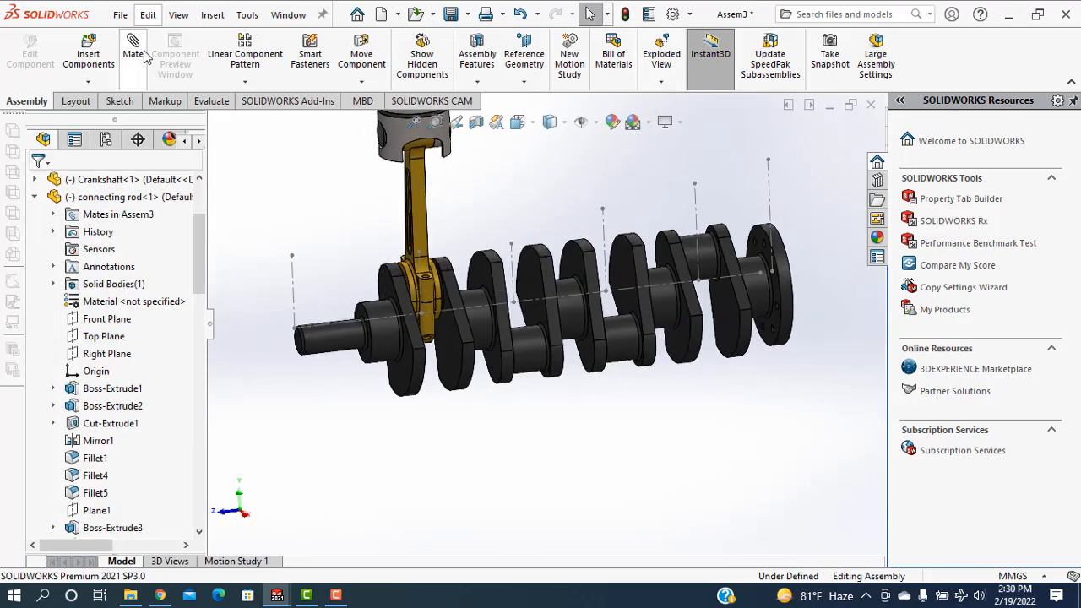
pyautogui.click(88, 81)
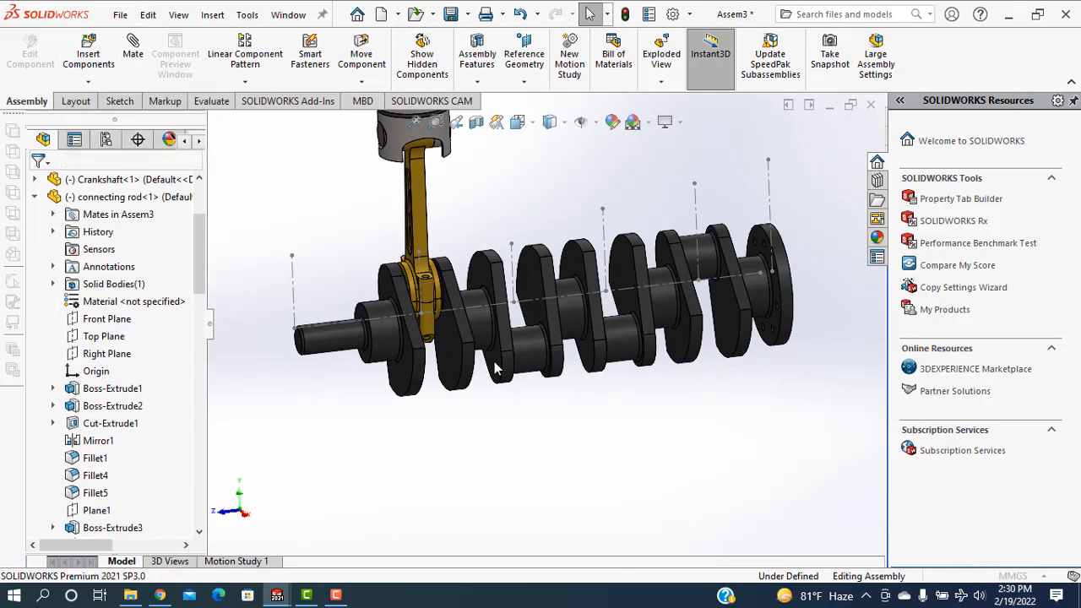
pyautogui.scroll(-2, 524, 329)
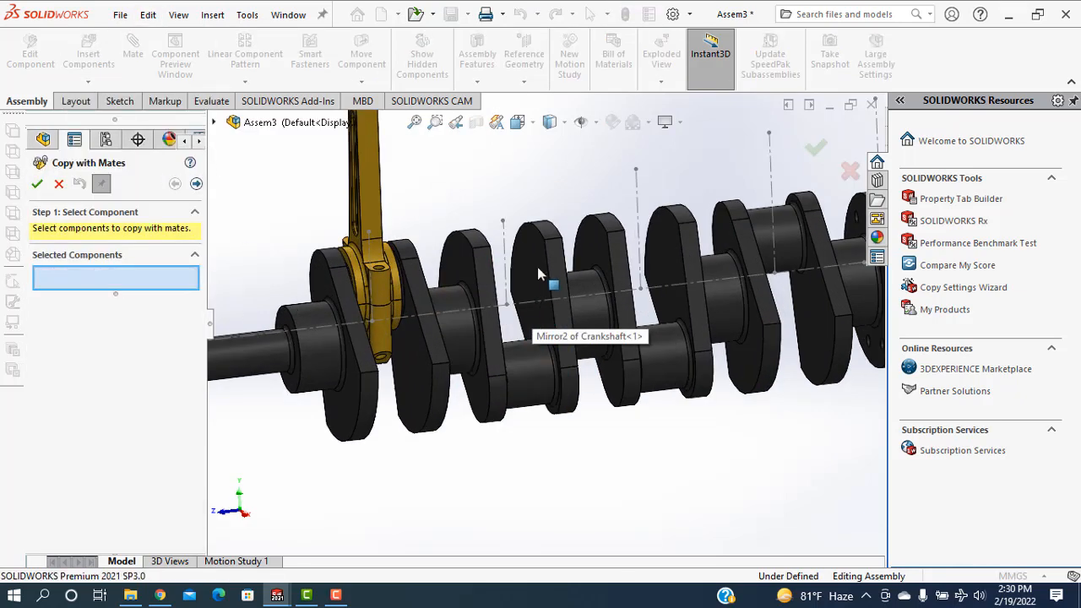
pyautogui.scroll(3, 501, 328)
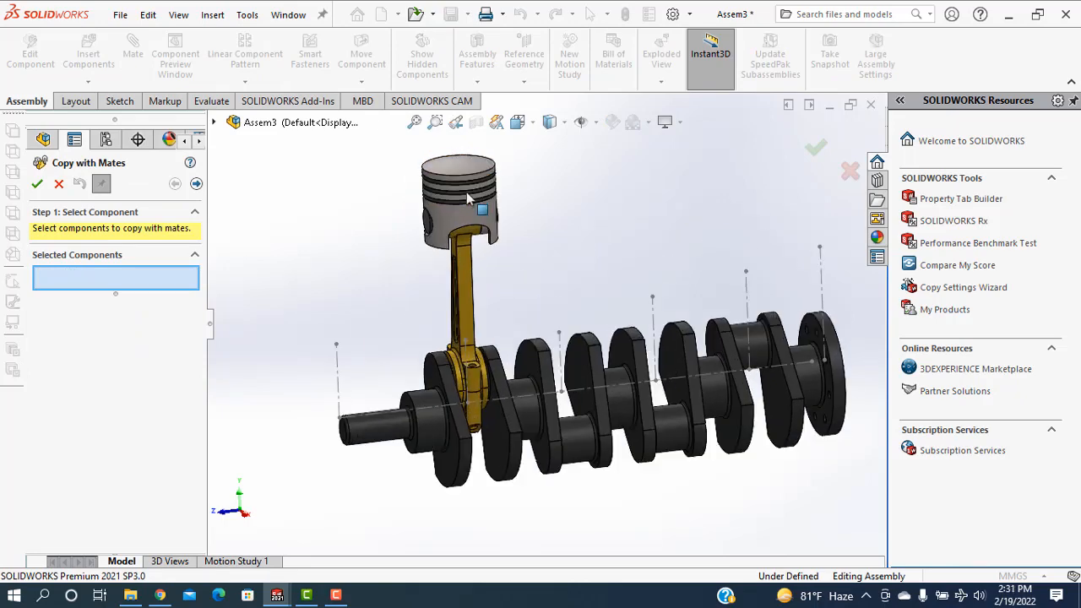
pyautogui.click(471, 203)
pyautogui.scroll(-4, 473, 207)
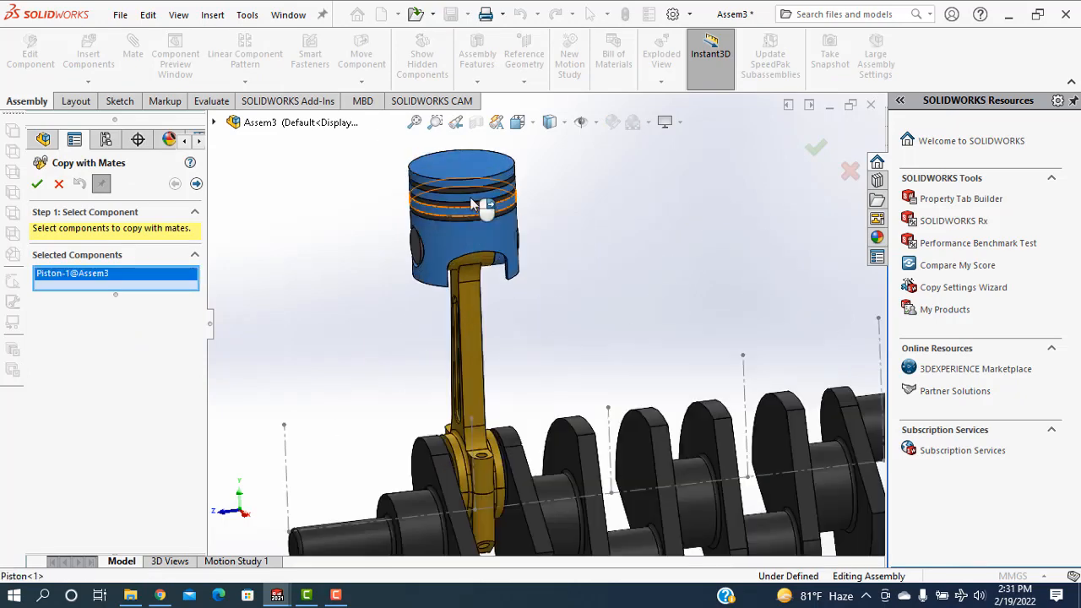
pyautogui.click(445, 221)
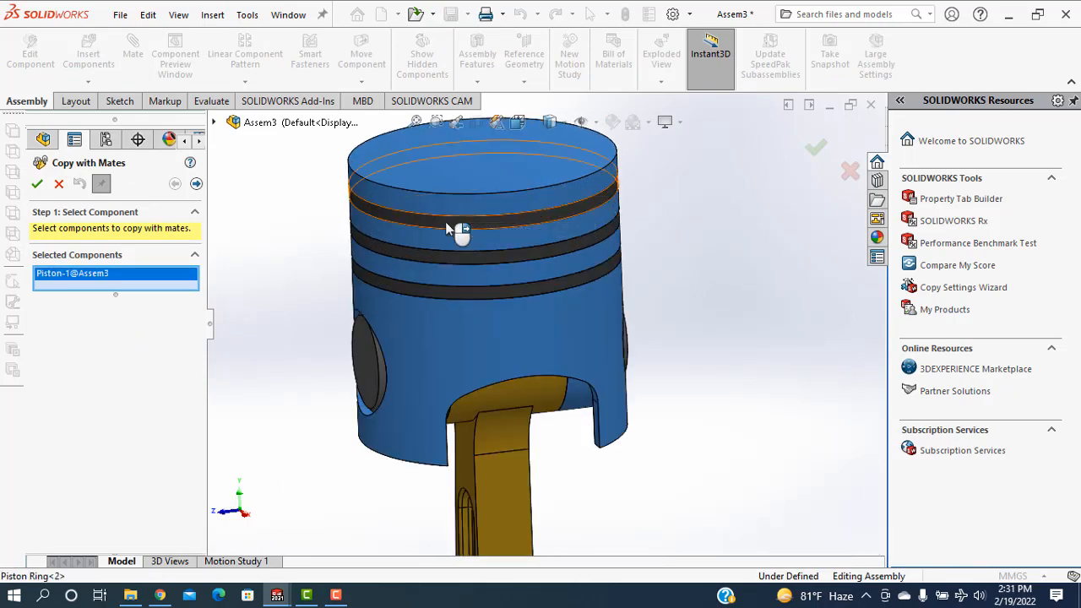
pyautogui.click(453, 277)
pyautogui.click(466, 306)
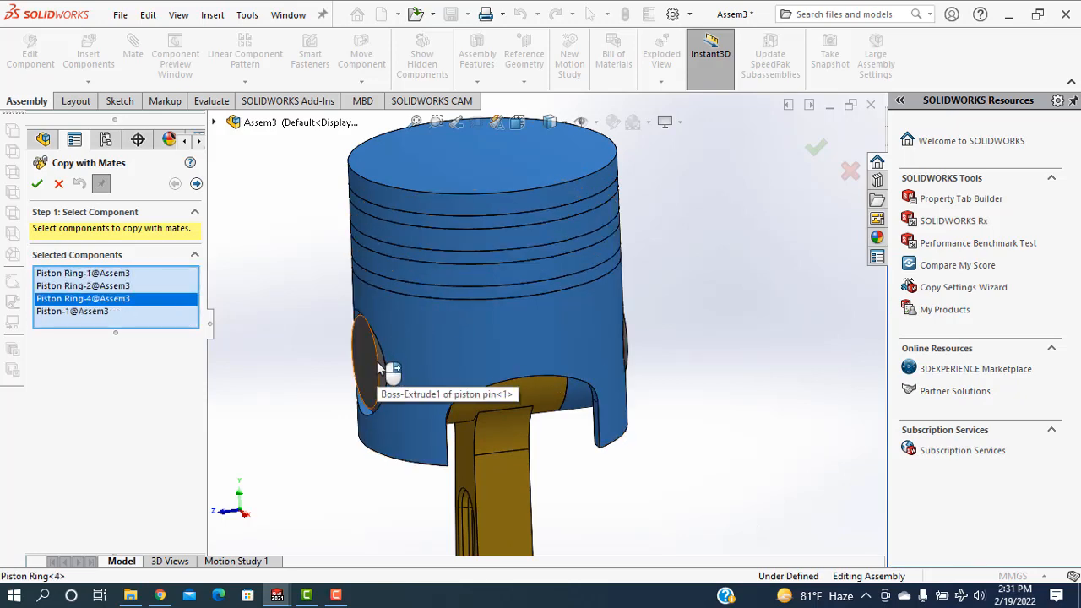
# Add the piston pin, connecting rod and connecting rod cap to the components to copy, and proceed to the mate references
pyautogui.click(381, 369)
pyautogui.click(527, 496)
pyautogui.scroll(5, 528, 496)
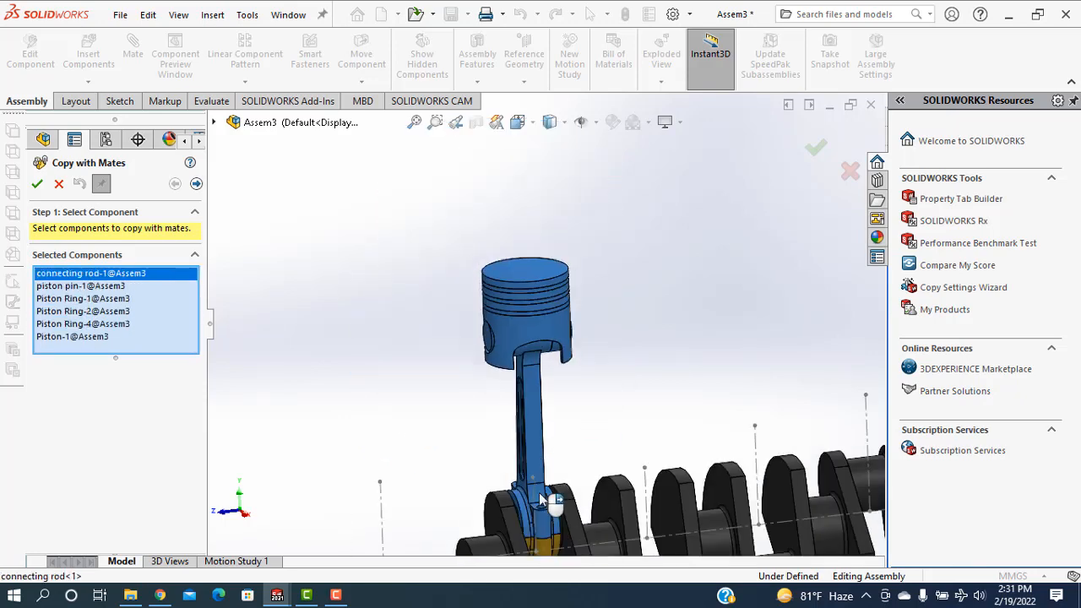
pyautogui.scroll(-3, 537, 417)
pyautogui.click(534, 411)
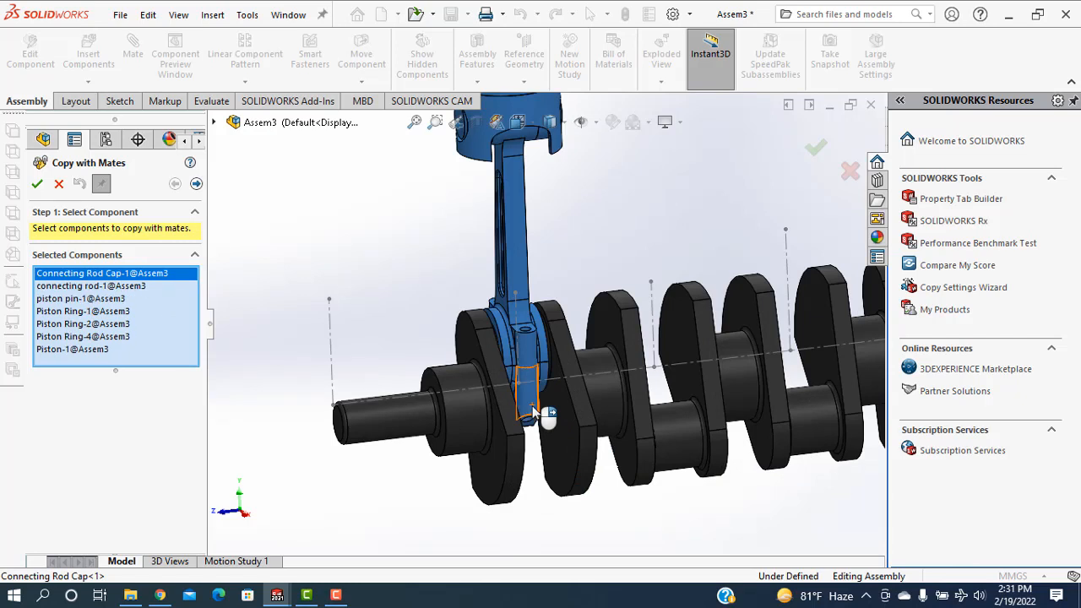
pyautogui.click(196, 184)
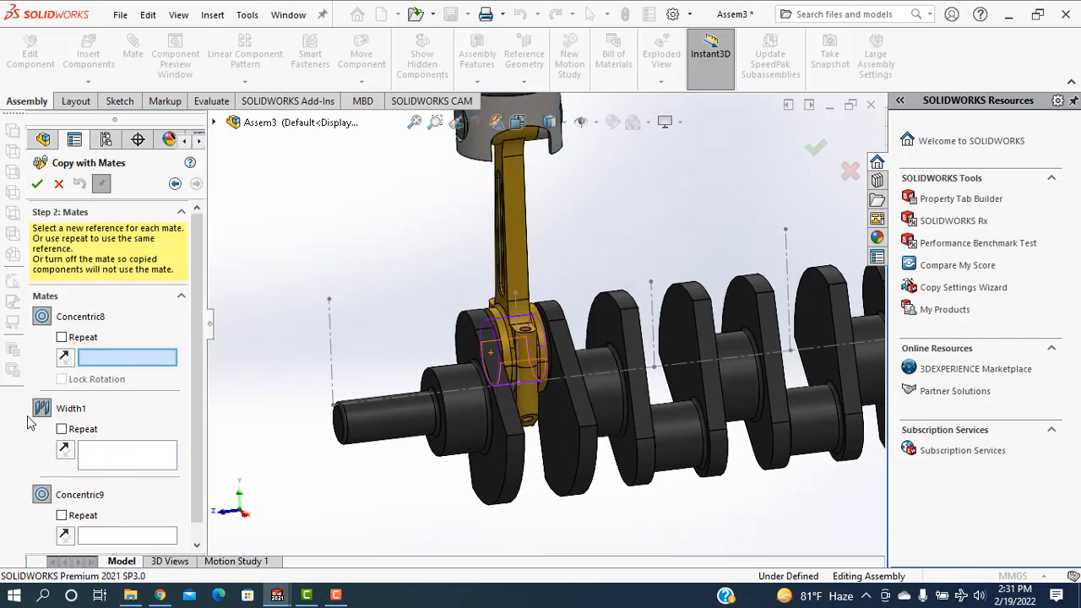
# Use the two crankshaft web faces flanking the second crankpin as the new references for the Width1 mate
pyautogui.click(108, 459)
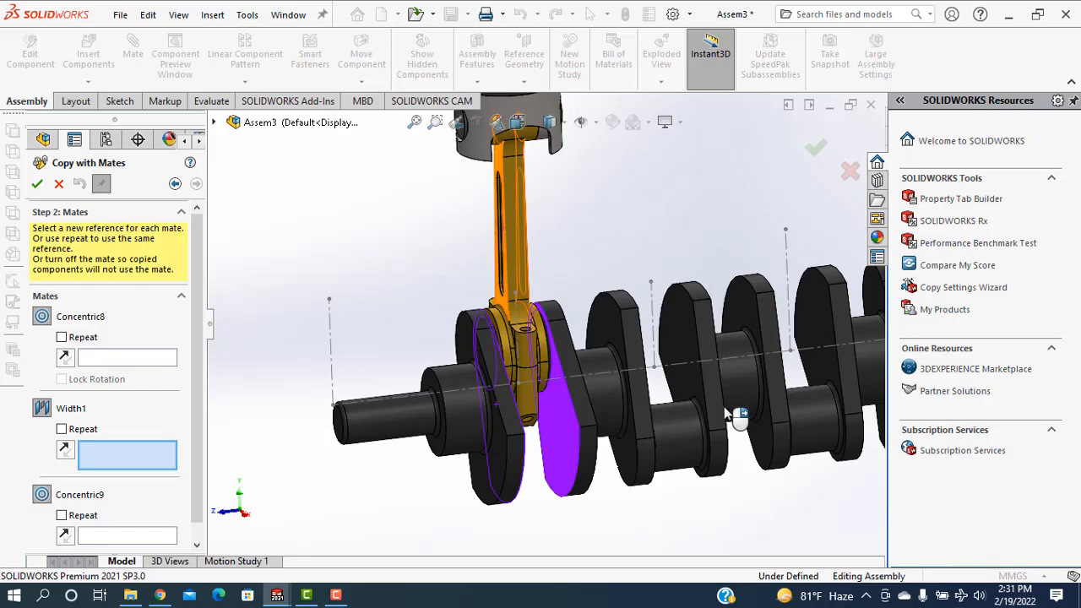
pyautogui.click(681, 328)
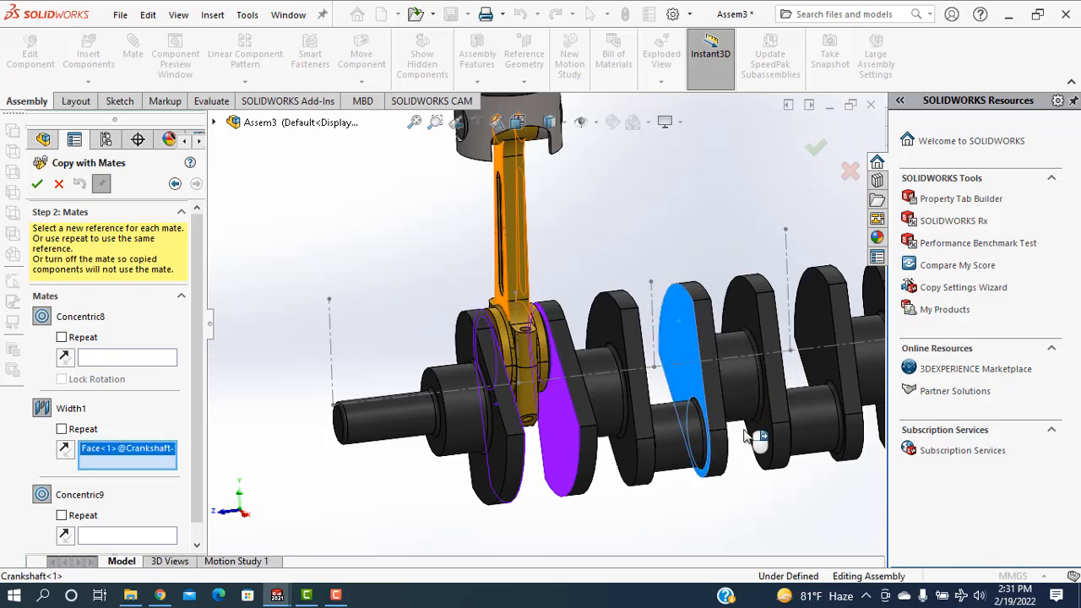
pyautogui.moveTo(745, 436); pyautogui.dragTo(605, 292, button='middle')
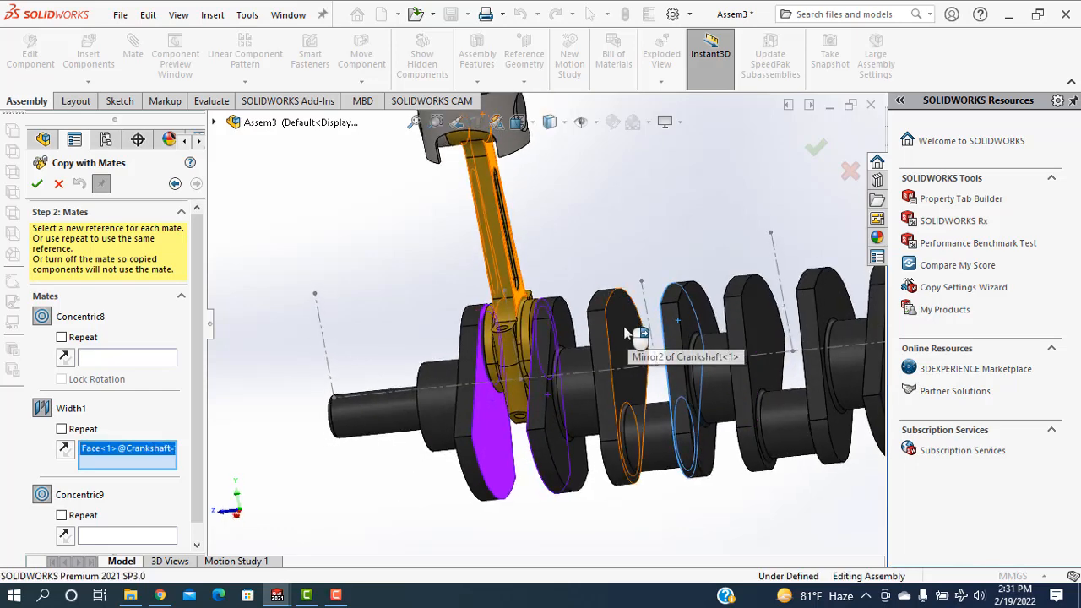
pyautogui.scroll(5, 635, 364)
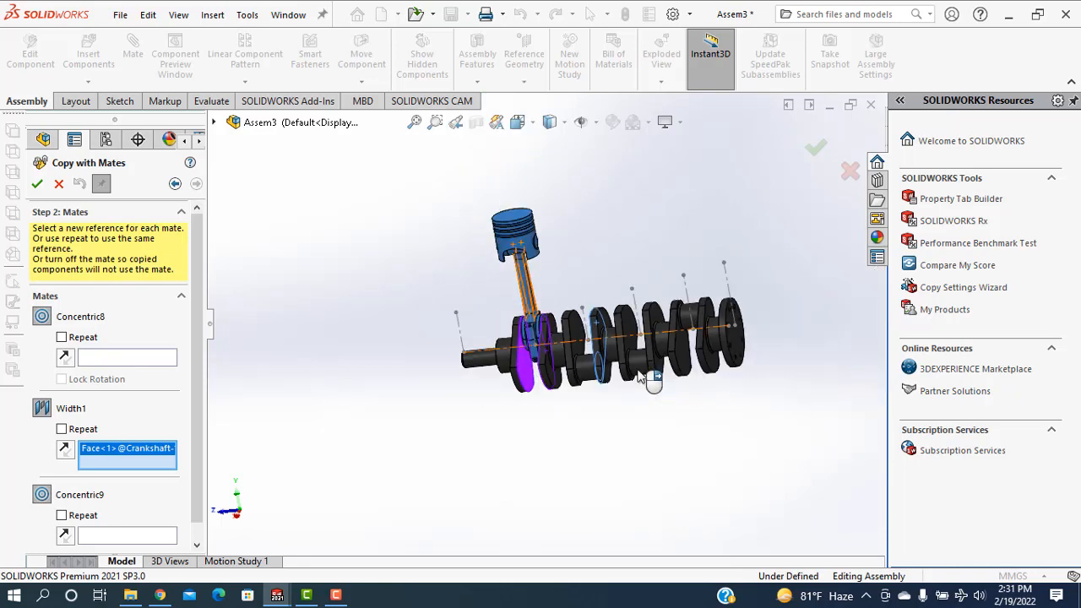
pyautogui.scroll(-5, 622, 332)
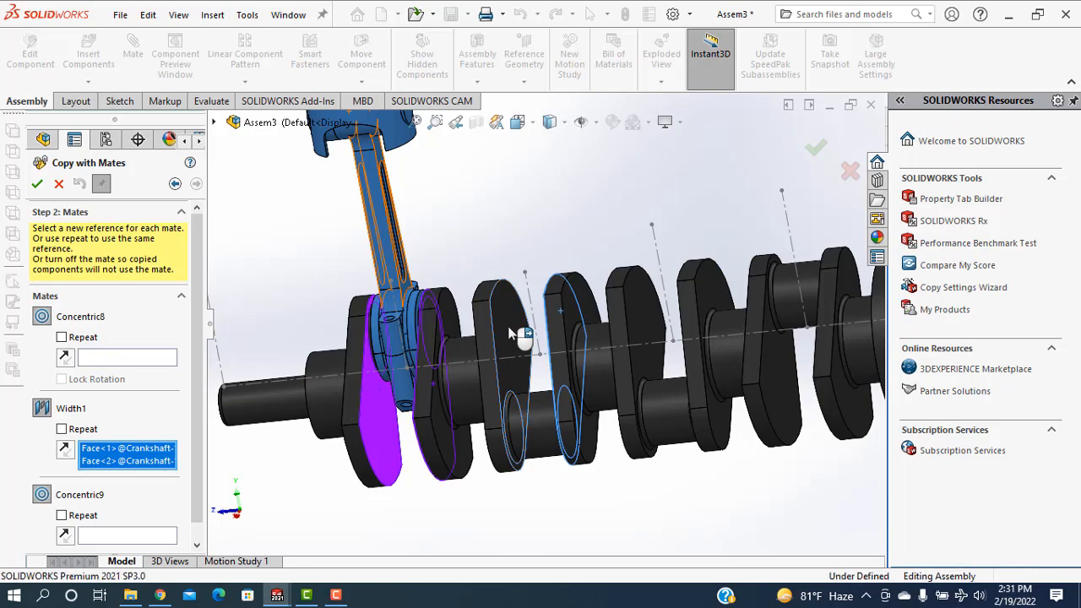
pyautogui.rightClick(514, 333)
# Reference the second crankpin's face for Concentric8 and its vertical layout centerline for Concentric9, and place the second piston assembly
pyautogui.scroll(3, 514, 333)
pyautogui.scroll(2, 514, 332)
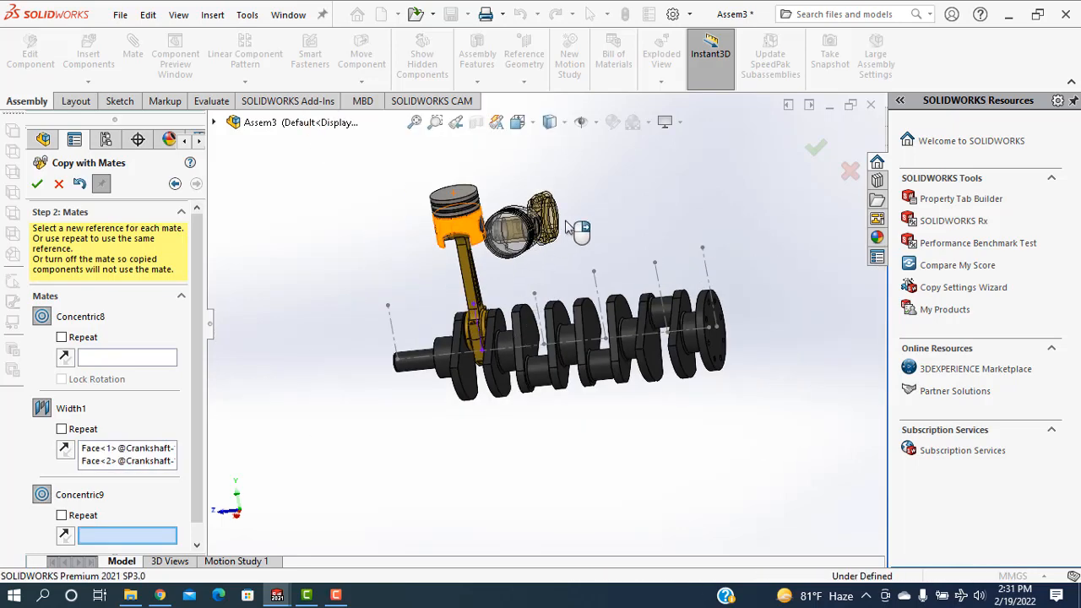
pyautogui.click(129, 357)
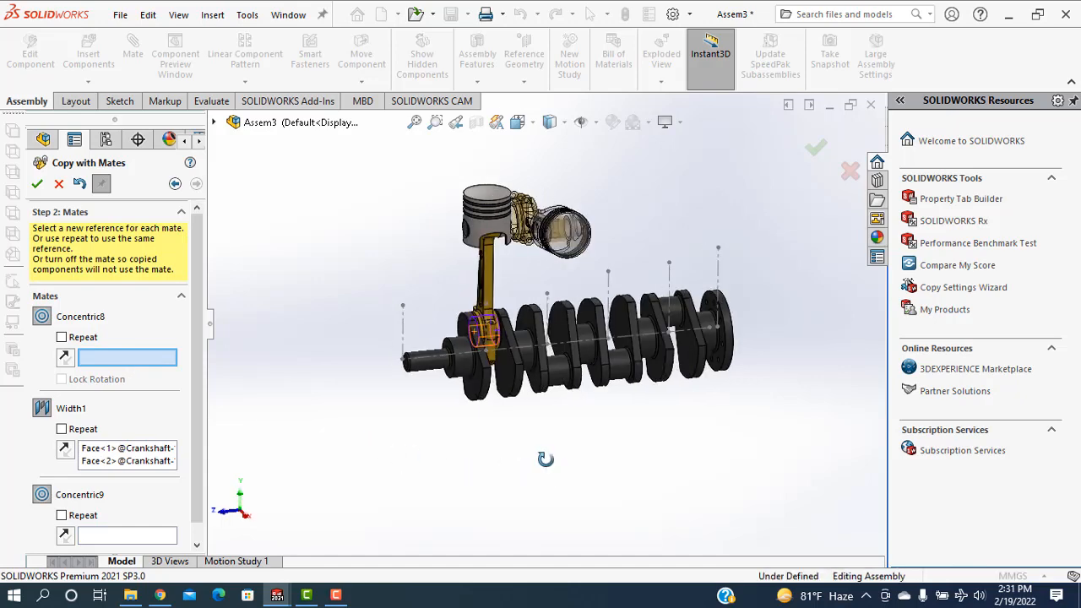
pyautogui.scroll(-2, 540, 386)
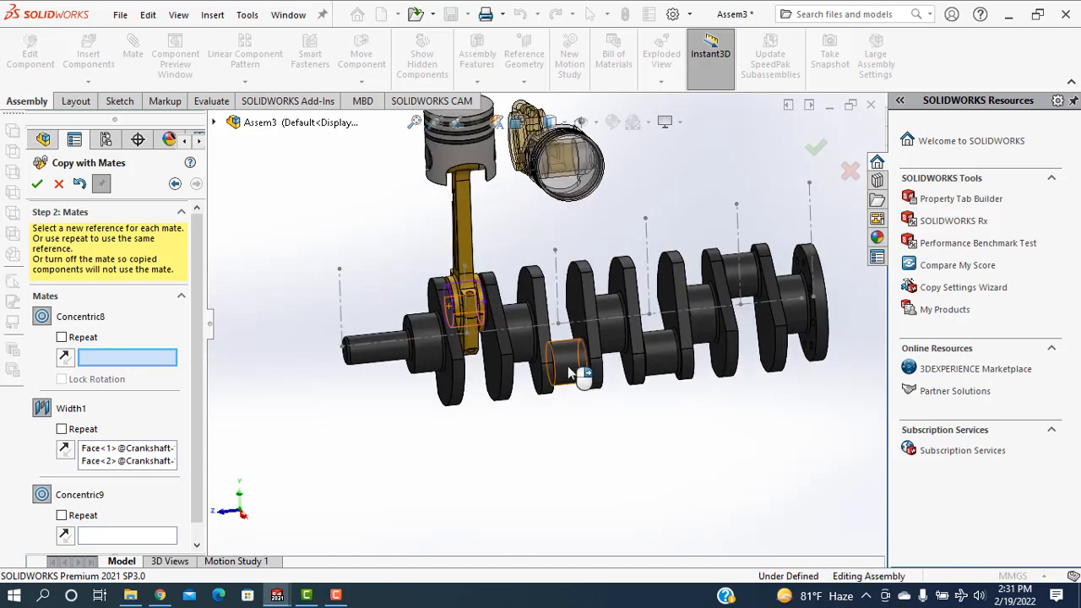
pyautogui.click(573, 372)
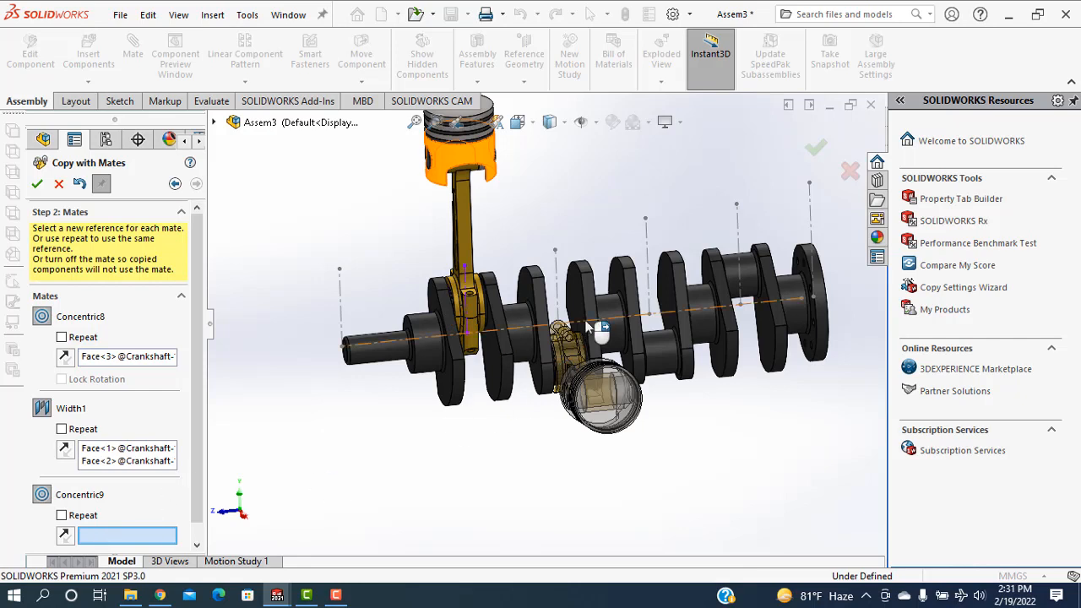
pyautogui.click(557, 287)
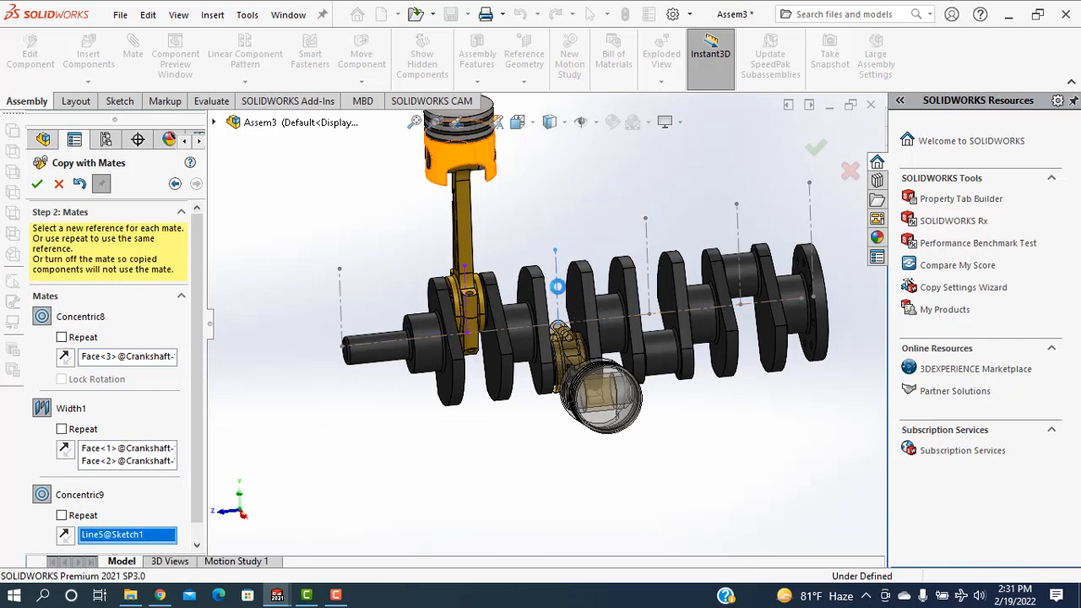
pyautogui.click(37, 184)
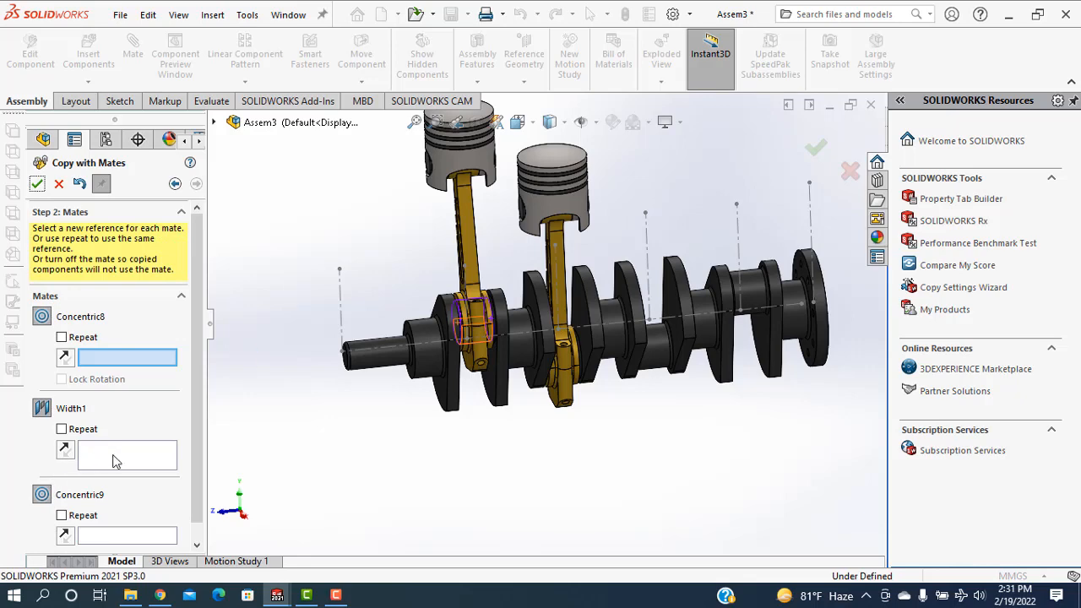
# Use the two crankshaft web faces flanking the third crankpin as the new references for the Width1 mate
pyautogui.click(116, 460)
pyautogui.scroll(-3, 667, 333)
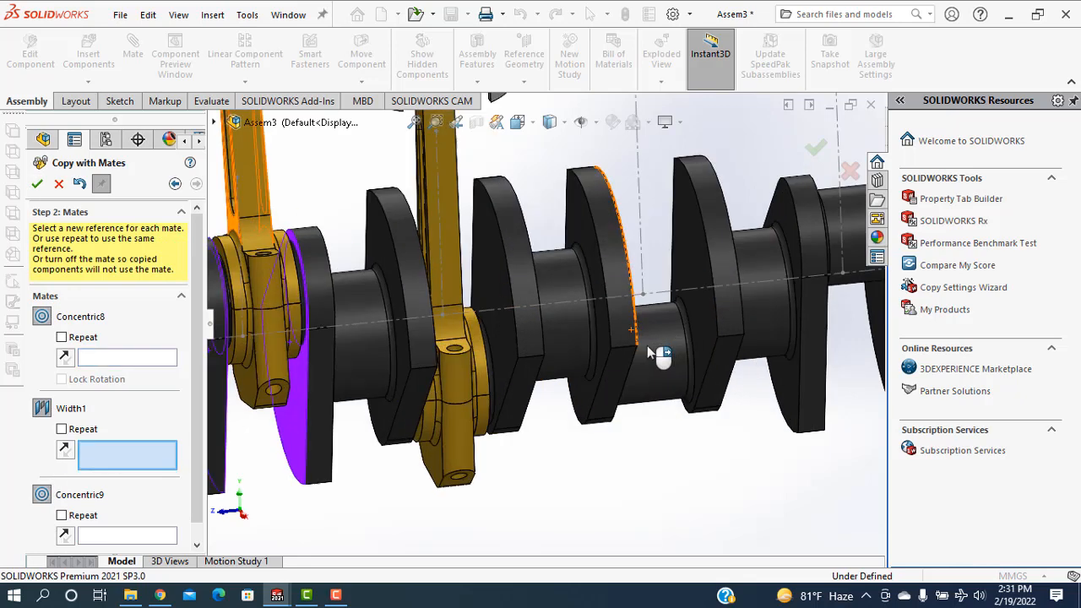
pyautogui.click(692, 244)
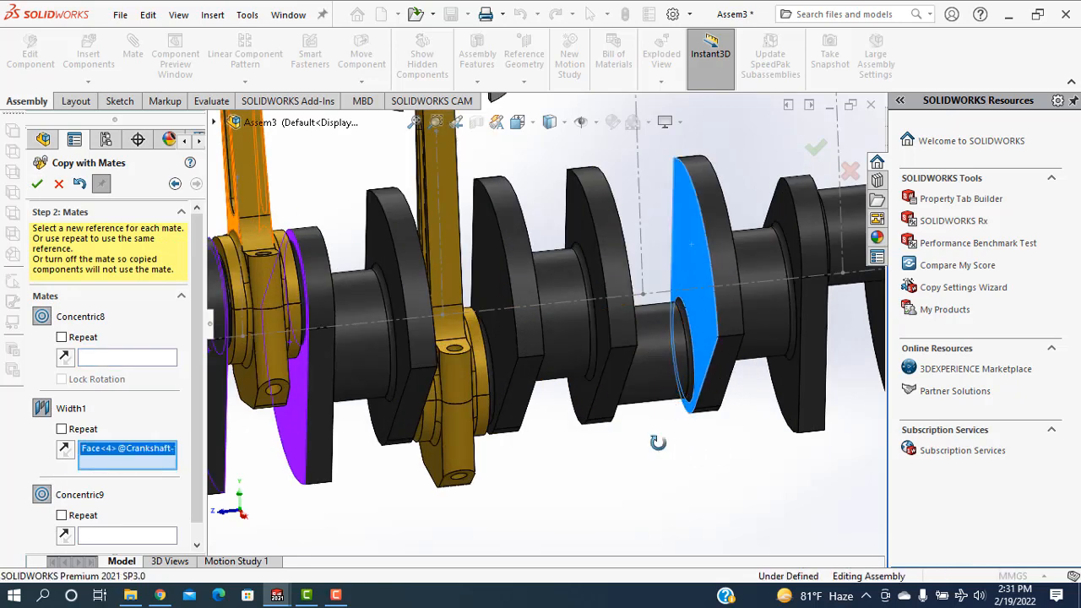
pyautogui.moveTo(658, 442); pyautogui.dragTo(611, 309, button='middle')
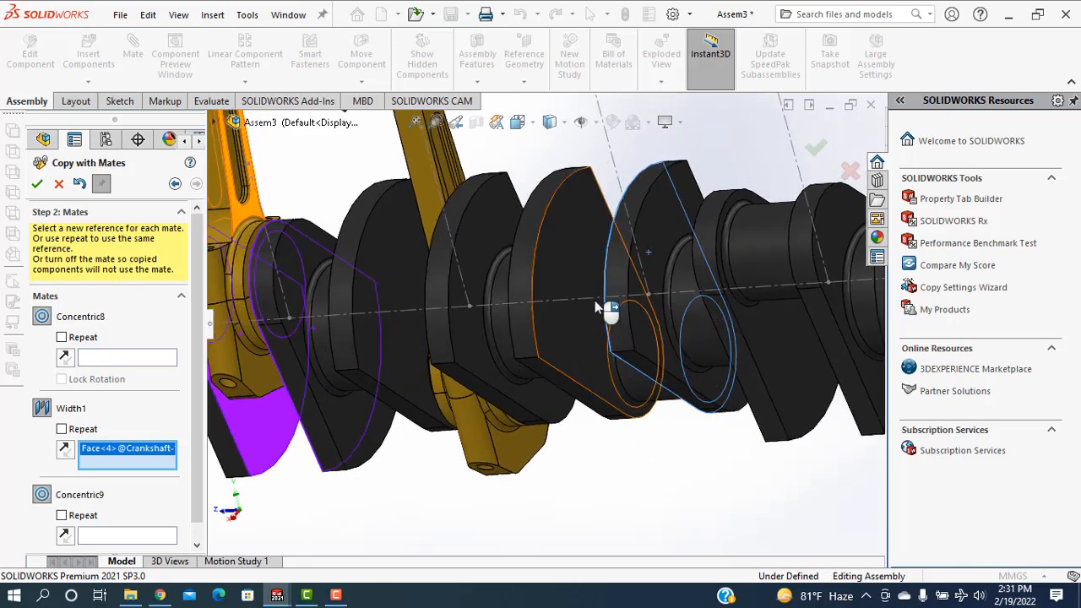
pyautogui.click(565, 260)
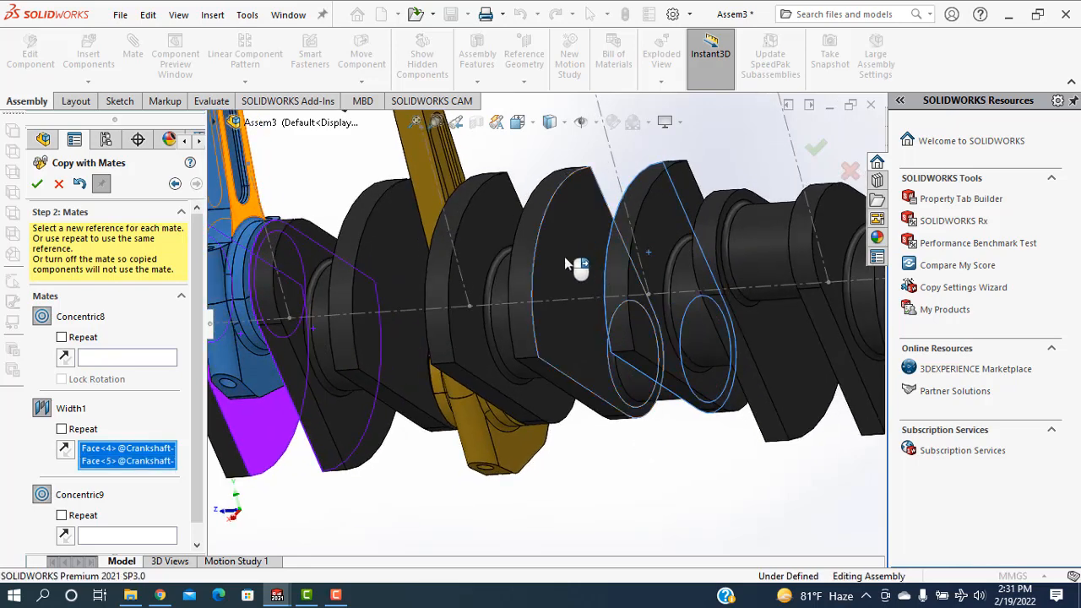
pyautogui.rightClick(565, 258)
# Reference the third crankpin's face for Concentric8 and its vertical layout centerline for Concentric9, and place the third piston assembly
pyautogui.scroll(4, 606, 417)
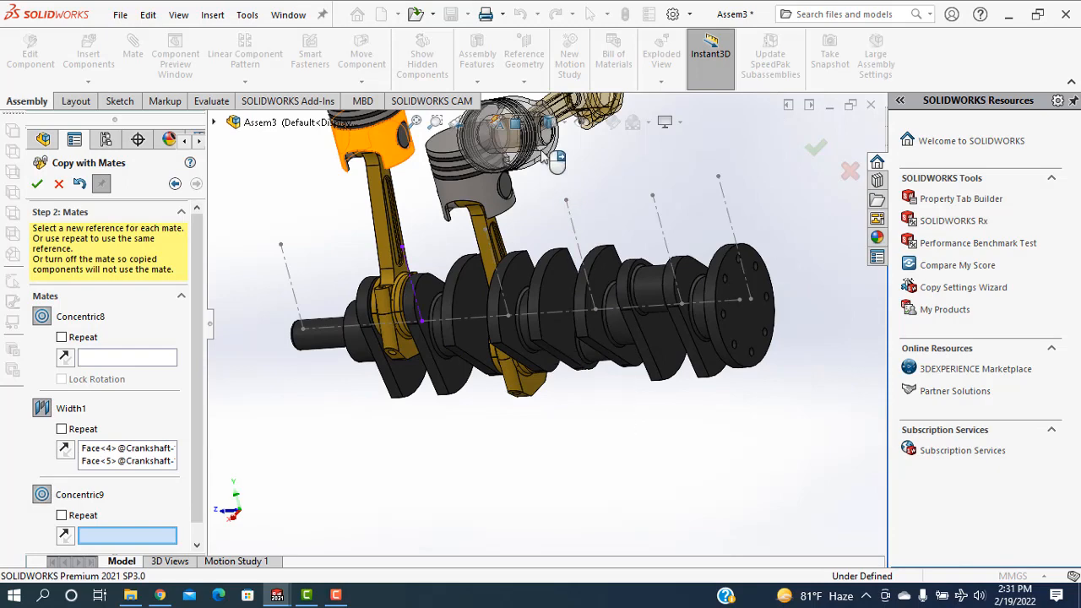
pyautogui.moveTo(628, 396); pyautogui.dragTo(650, 380, button='middle')
pyautogui.click(162, 362)
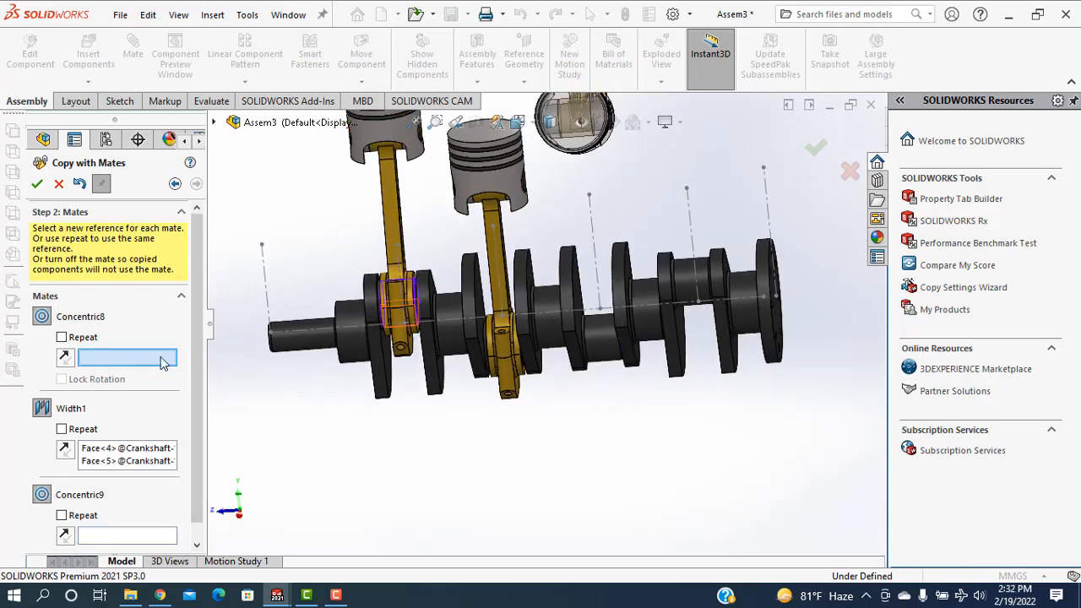
pyautogui.click(600, 346)
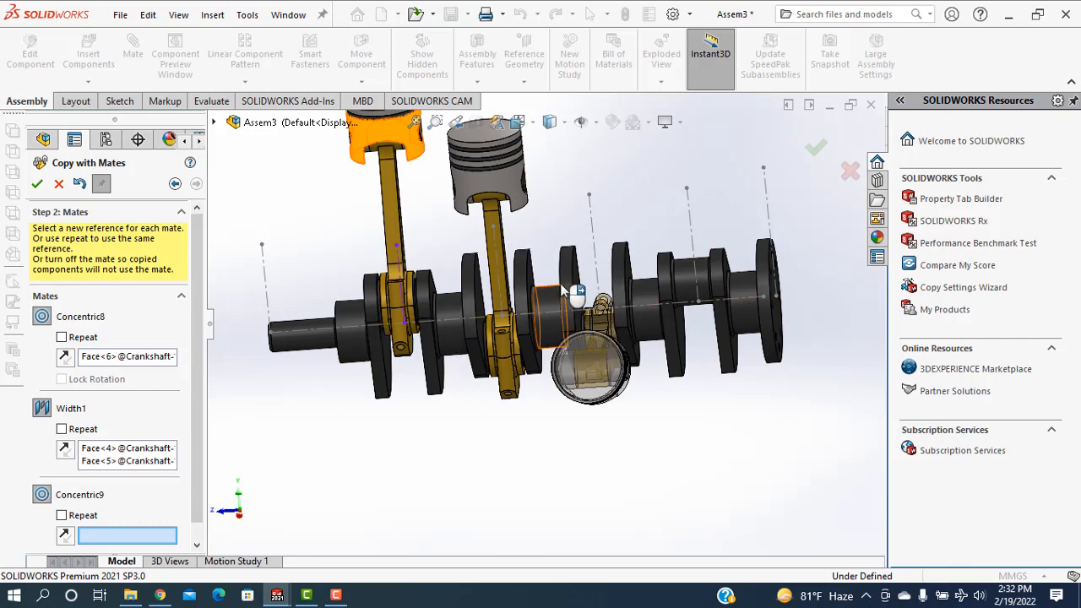
pyautogui.click(593, 254)
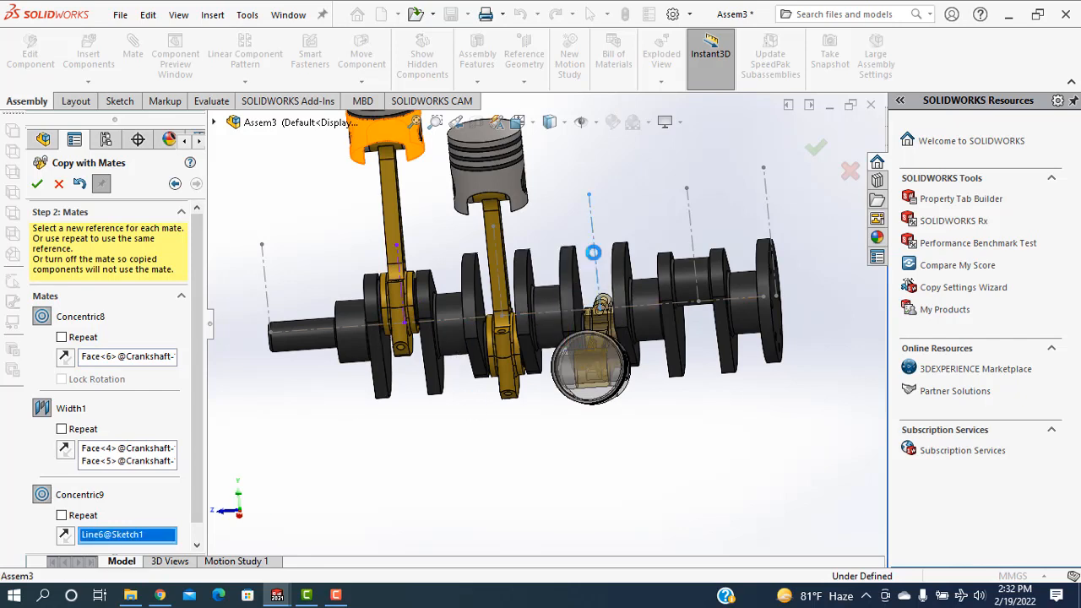
pyautogui.click(37, 184)
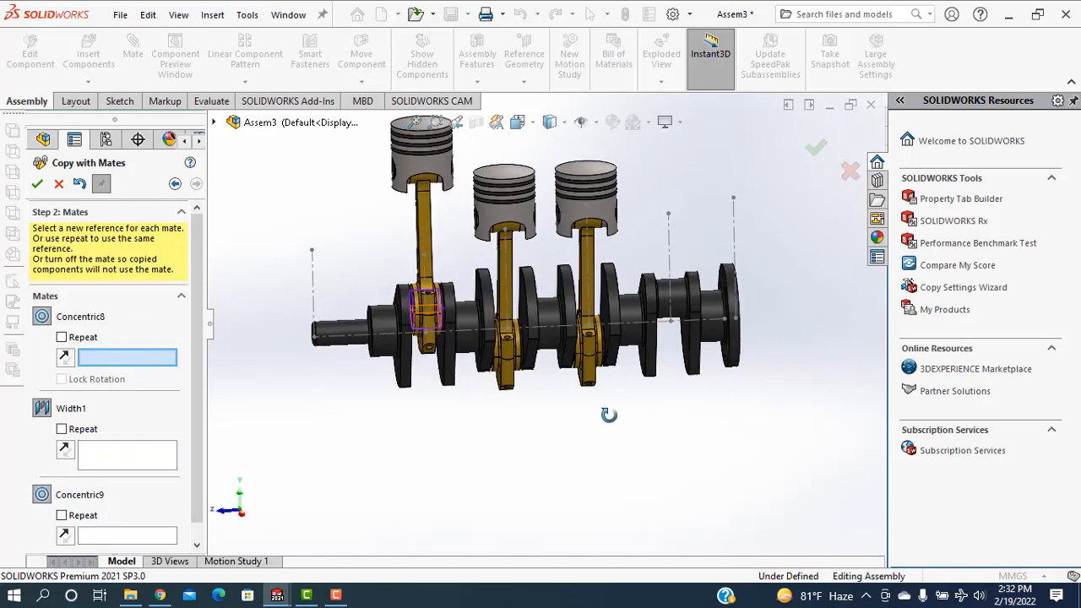
# Use the two crankshaft web faces flanking the fourth crankpin as the new references for the Width1 mate
pyautogui.click(165, 460)
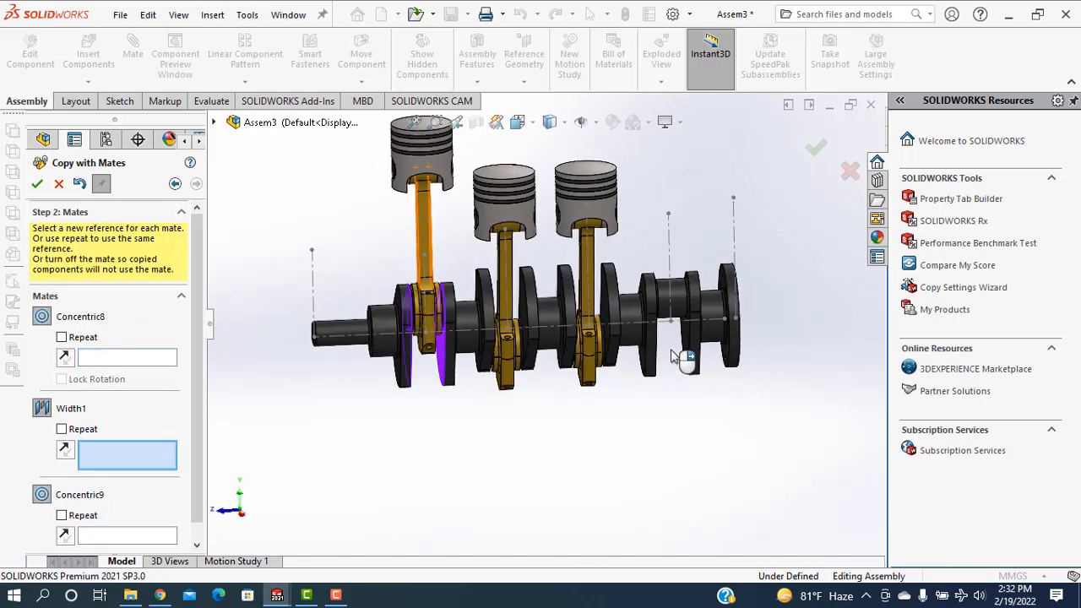
pyautogui.scroll(-3, 693, 373)
pyautogui.moveTo(643, 437); pyautogui.dragTo(647, 415, button='middle')
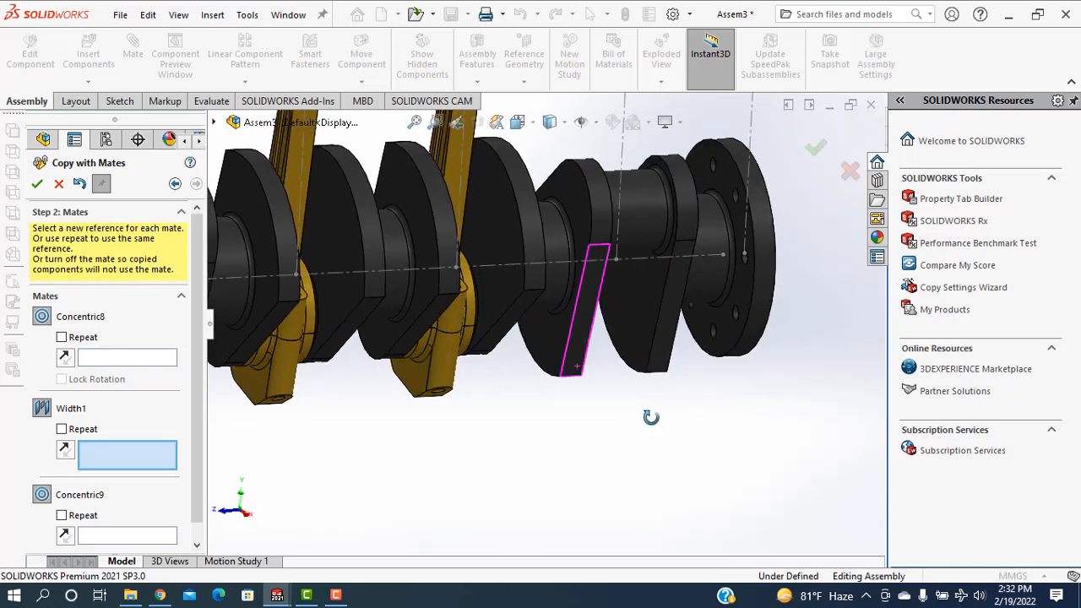
pyautogui.click(631, 318)
pyautogui.moveTo(709, 462); pyautogui.dragTo(649, 449, button='middle')
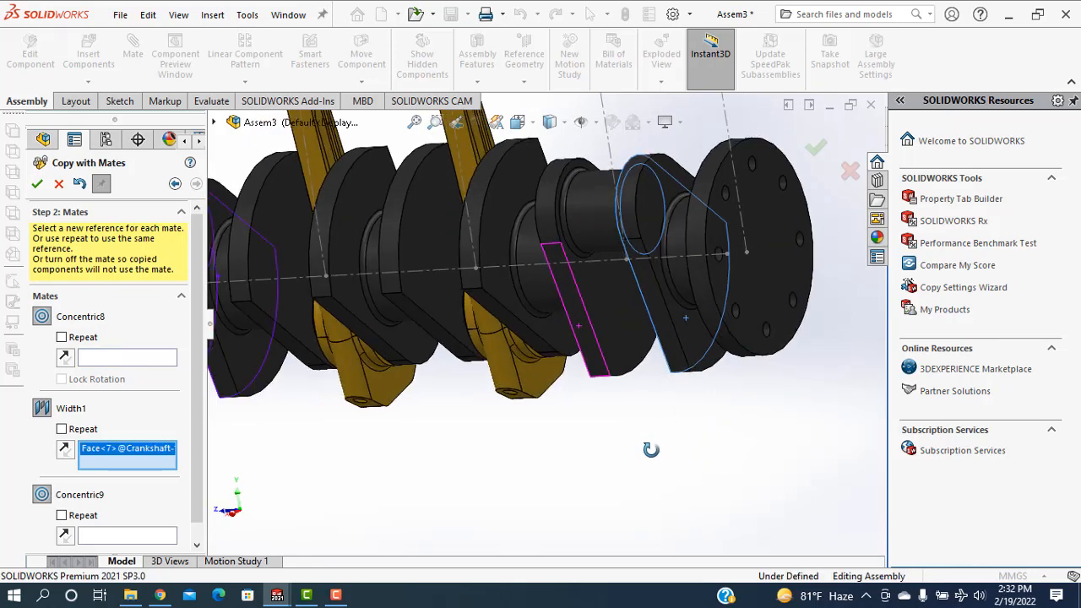
pyautogui.click(618, 334)
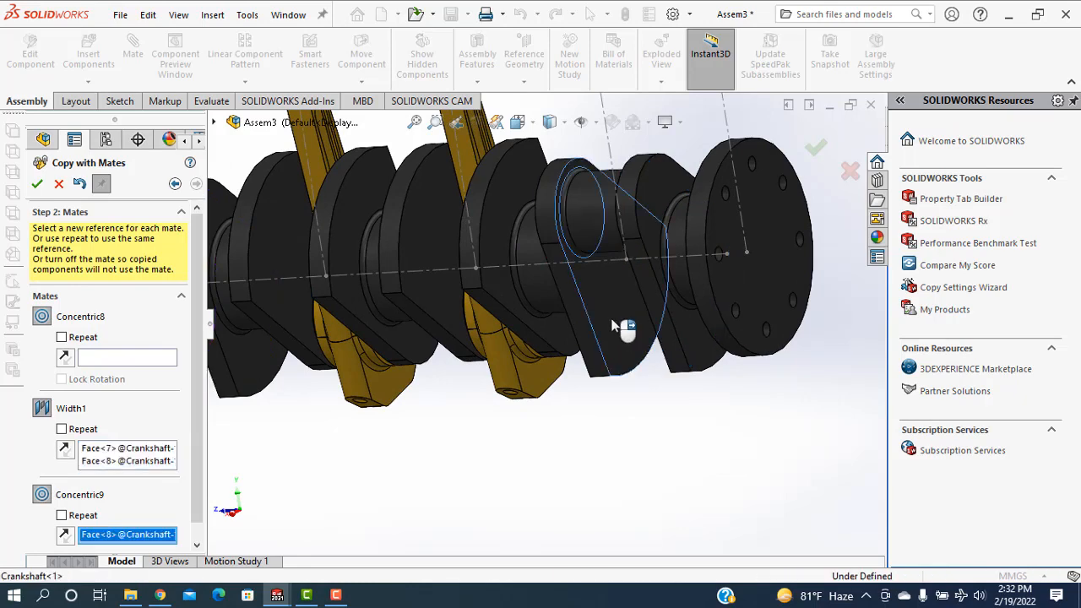
# Reference the fourth crankpin's face for Concentric8 and its vertical layout centerline for Concentric9, and place the fourth piston assembly
pyautogui.moveTo(632, 391); pyautogui.dragTo(575, 404, button='middle')
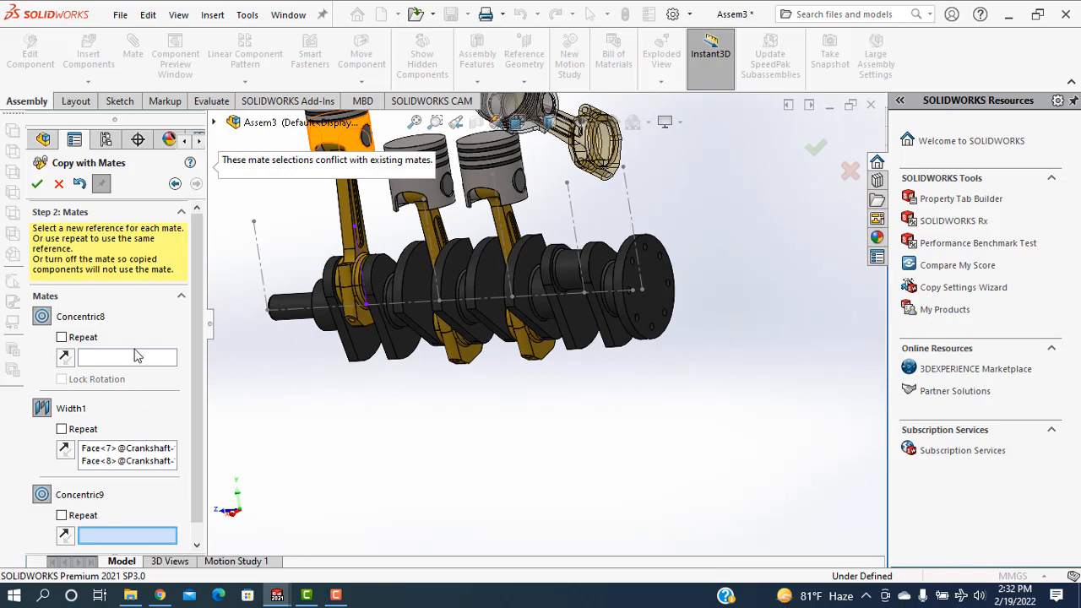
pyautogui.click(135, 357)
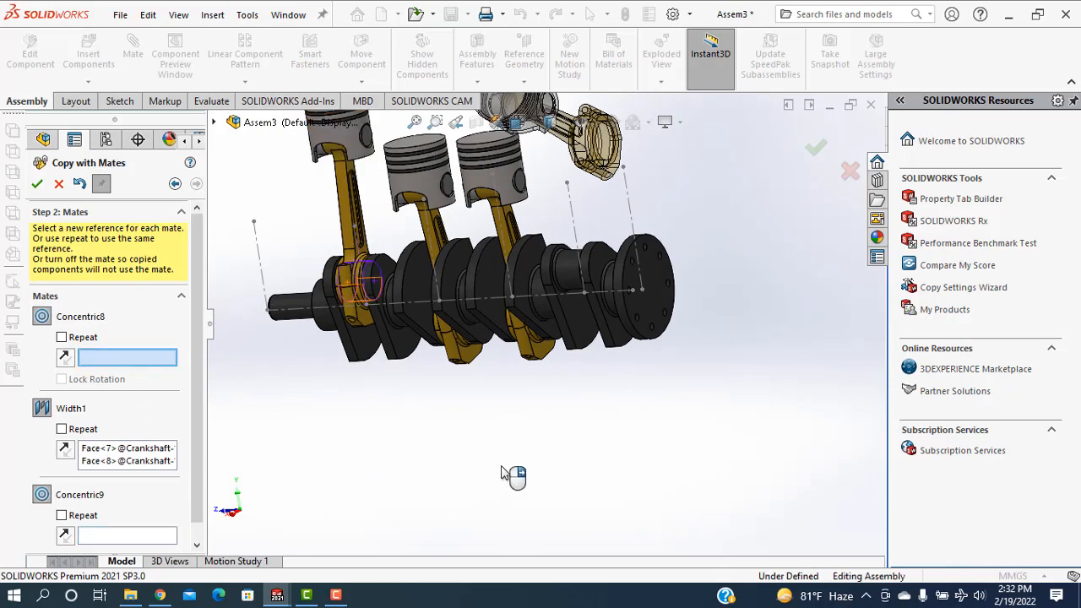
pyautogui.moveTo(512, 471); pyautogui.dragTo(592, 321, button='middle')
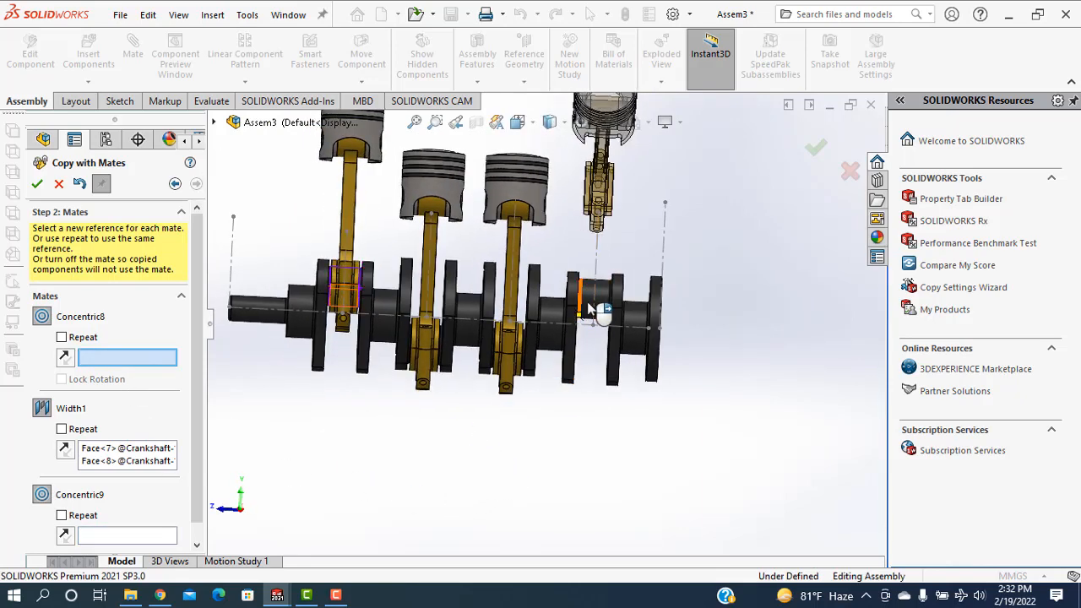
pyautogui.click(602, 307)
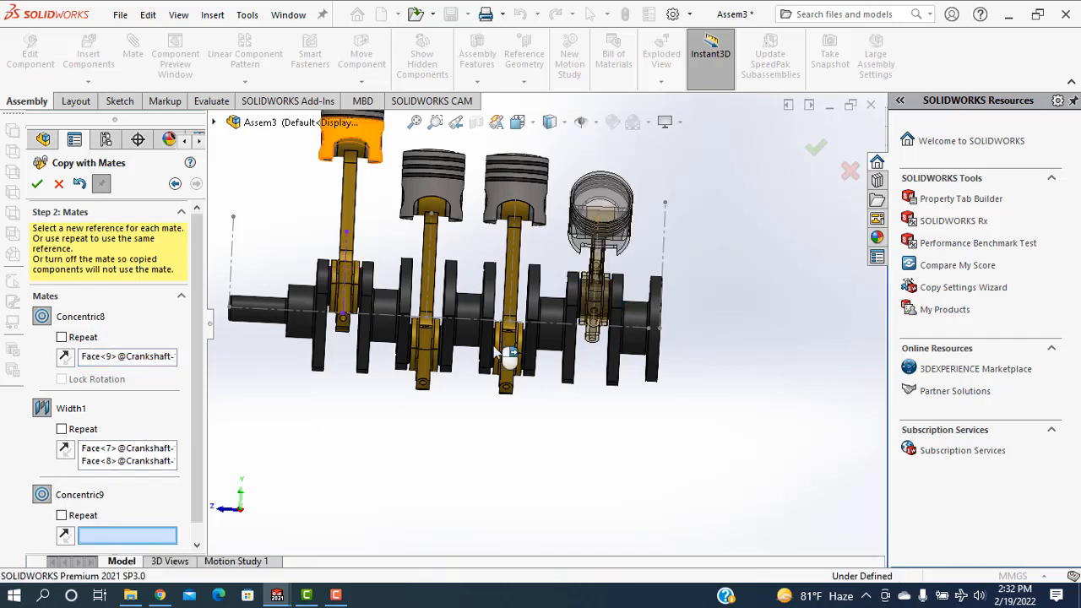
pyautogui.click(598, 304)
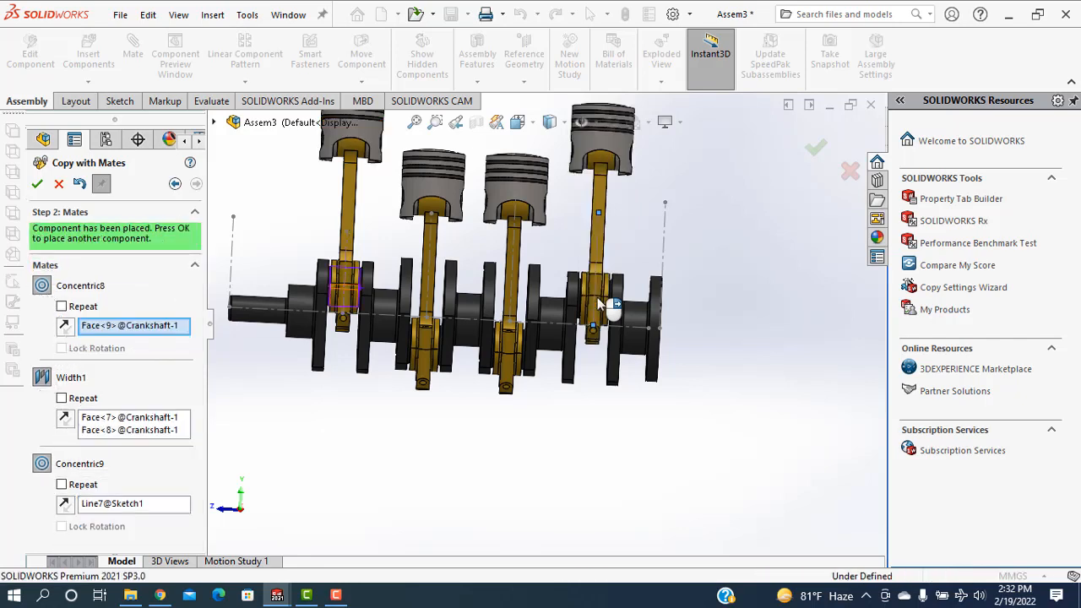
pyautogui.click(37, 184)
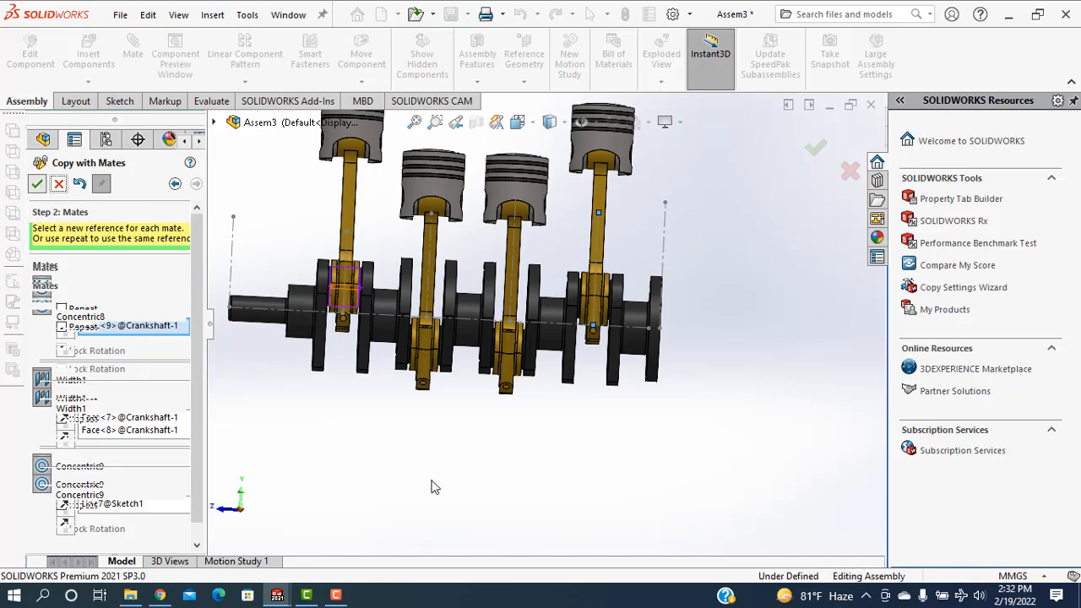
# Turn the crankshaft by its front web to check how the four pistons and connecting rods move
pyautogui.moveTo(359, 433); pyautogui.dragTo(423, 340, button='middle')
pyautogui.moveTo(438, 335); pyautogui.dragTo(465, 406)
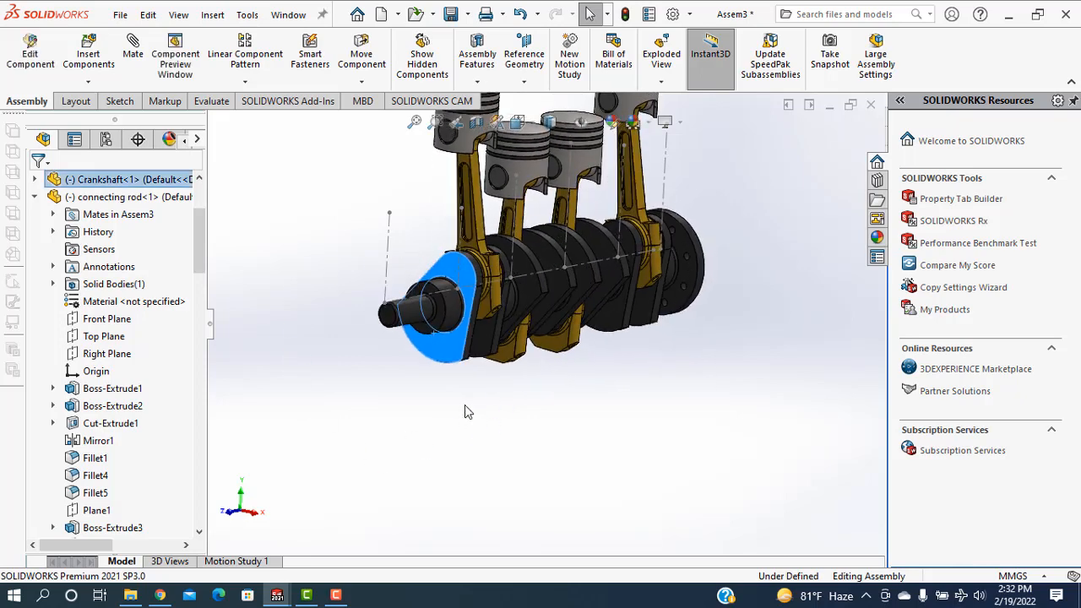
pyautogui.scroll(3, 465, 406)
pyautogui.scroll(-3, 564, 253)
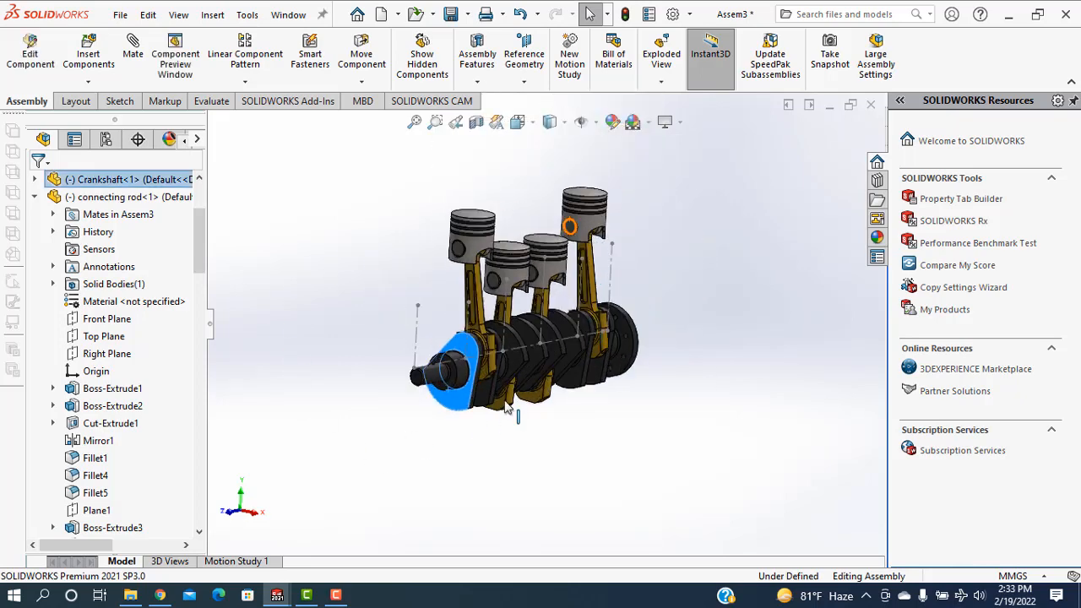
pyautogui.moveTo(448, 410); pyautogui.dragTo(536, 458)
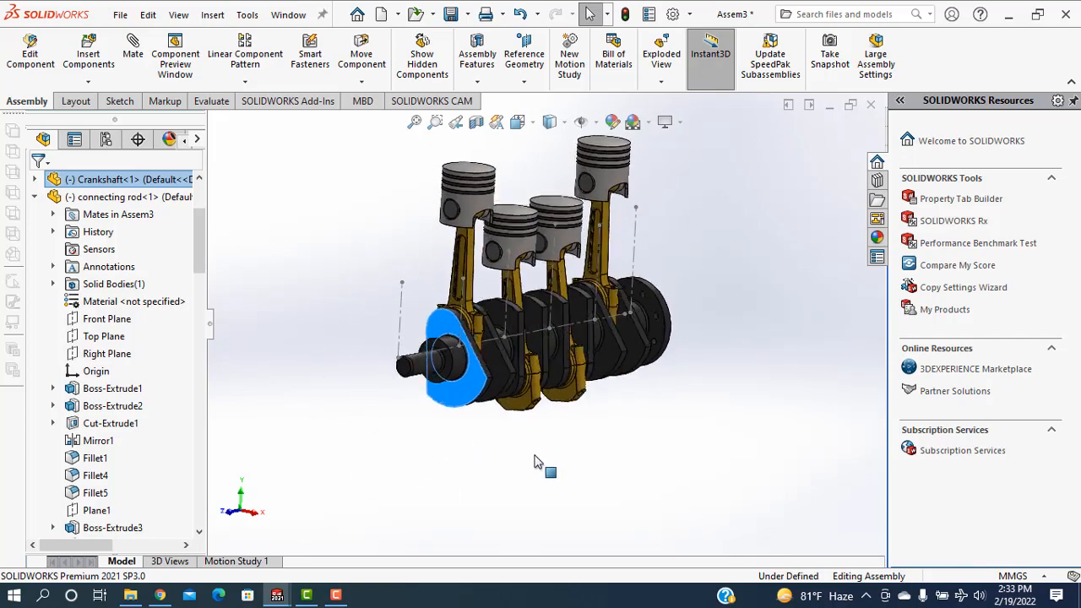
# Hide the assembly's layout sketch with the crankshaft and cylinder centerlines
pyautogui.click(699, 429)
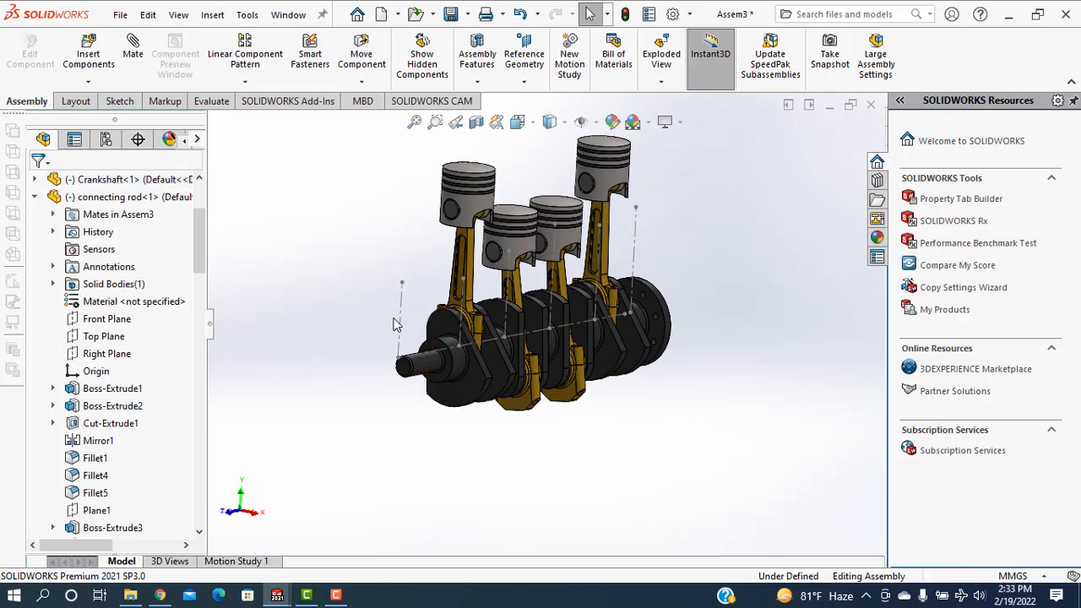
pyautogui.rightClick(403, 327)
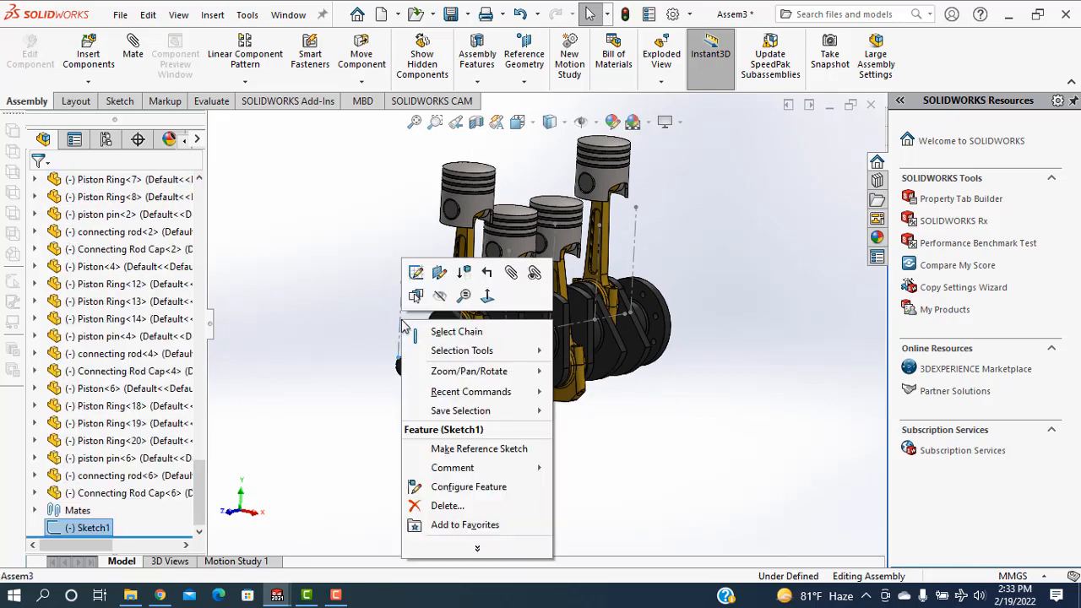
pyautogui.click(440, 296)
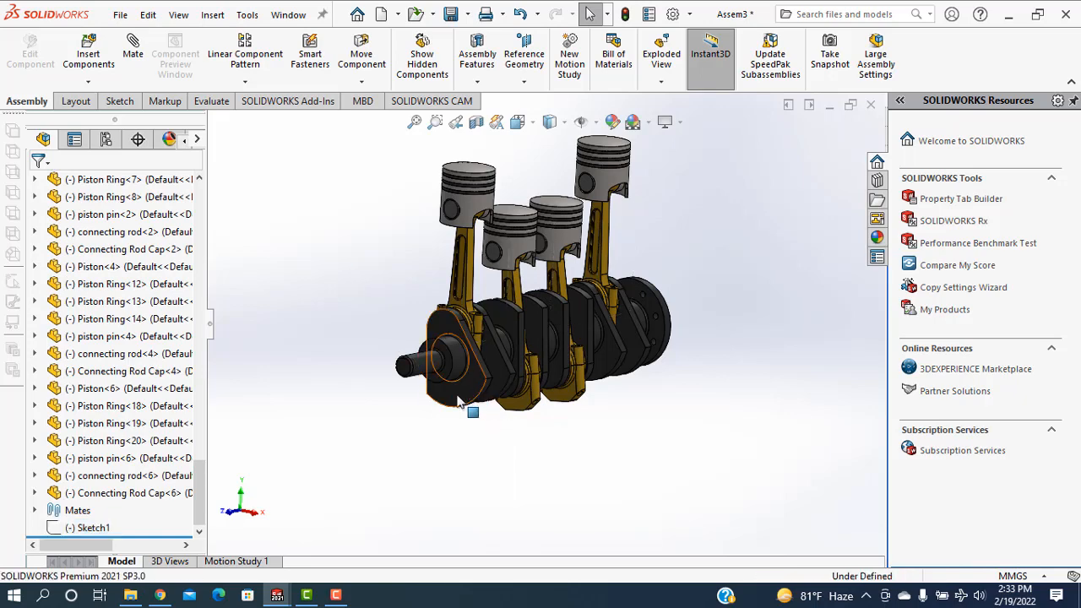
# Rotate the crankshaft again to examine the piston motion with the layout sketch hidden, and clear the selection
pyautogui.moveTo(457, 395); pyautogui.dragTo(600, 477)
pyautogui.scroll(-2, 664, 391)
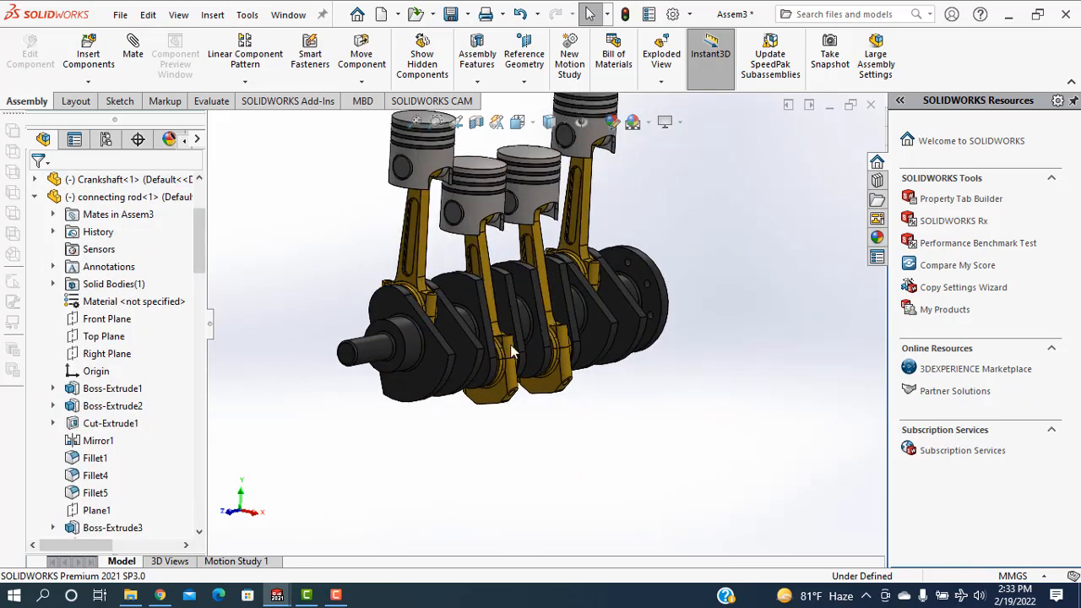
pyautogui.moveTo(411, 404); pyautogui.dragTo(364, 454)
pyautogui.scroll(4, 640, 254)
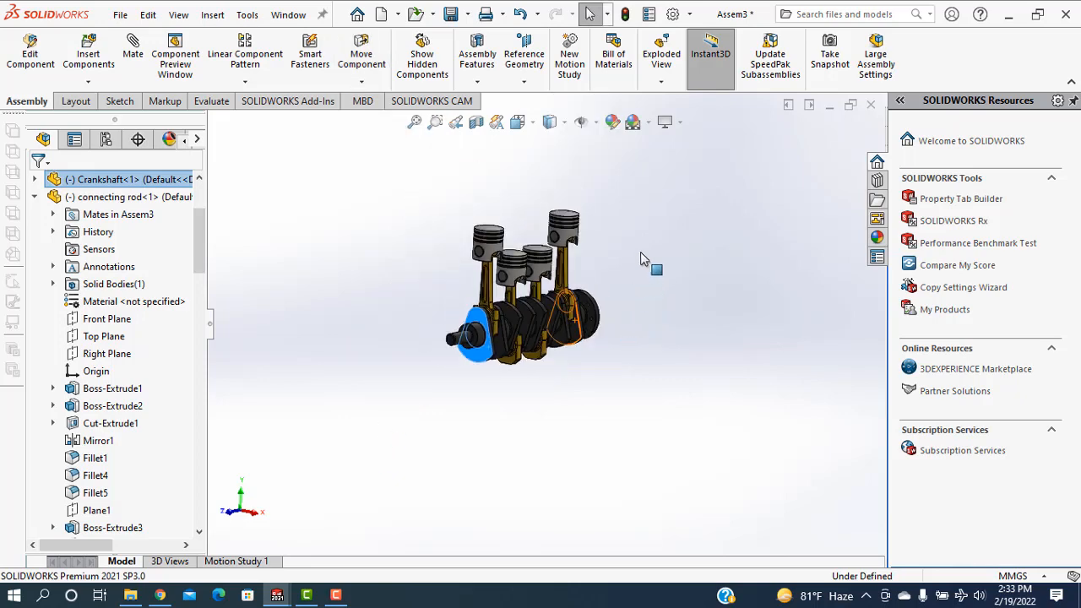
pyautogui.scroll(-2, 640, 252)
pyautogui.click(627, 304)
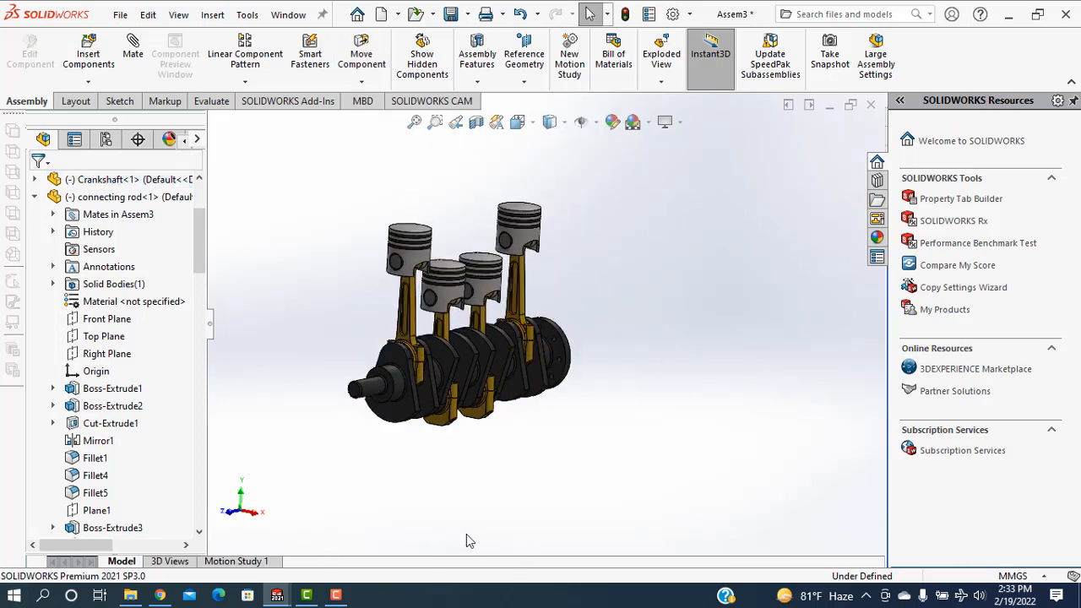
# In Motion Study 1, set the animation frame rate to 50 frames per second
pyautogui.click(237, 562)
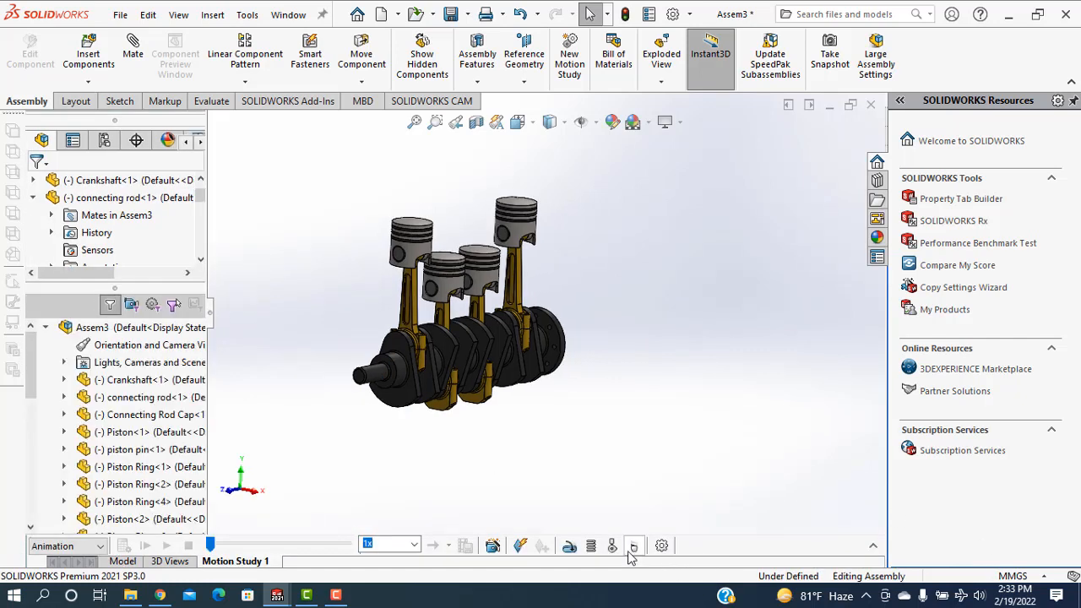
pyautogui.click(663, 547)
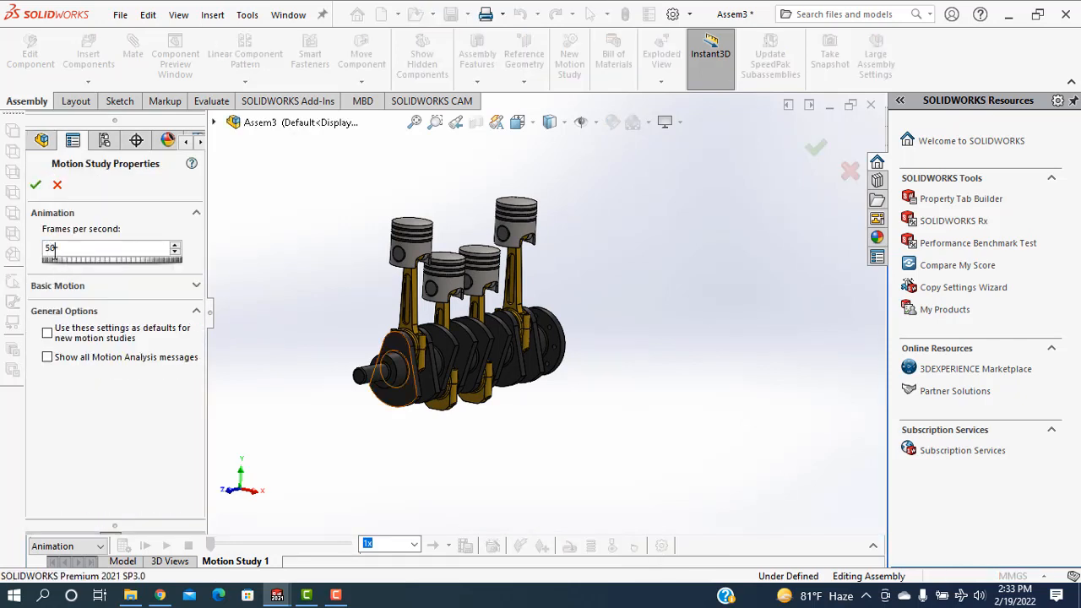
pyautogui.click(36, 186)
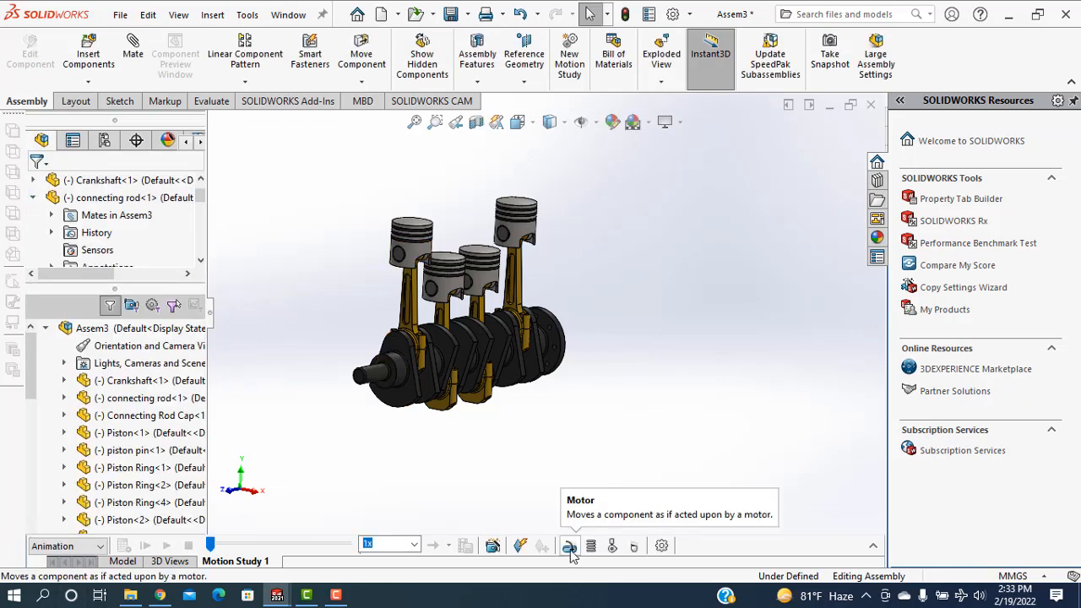
# Add a constant-speed rotary motor of 60 RPM to the cylindrical face of the crankshaft's narrow front end
pyautogui.click(570, 547)
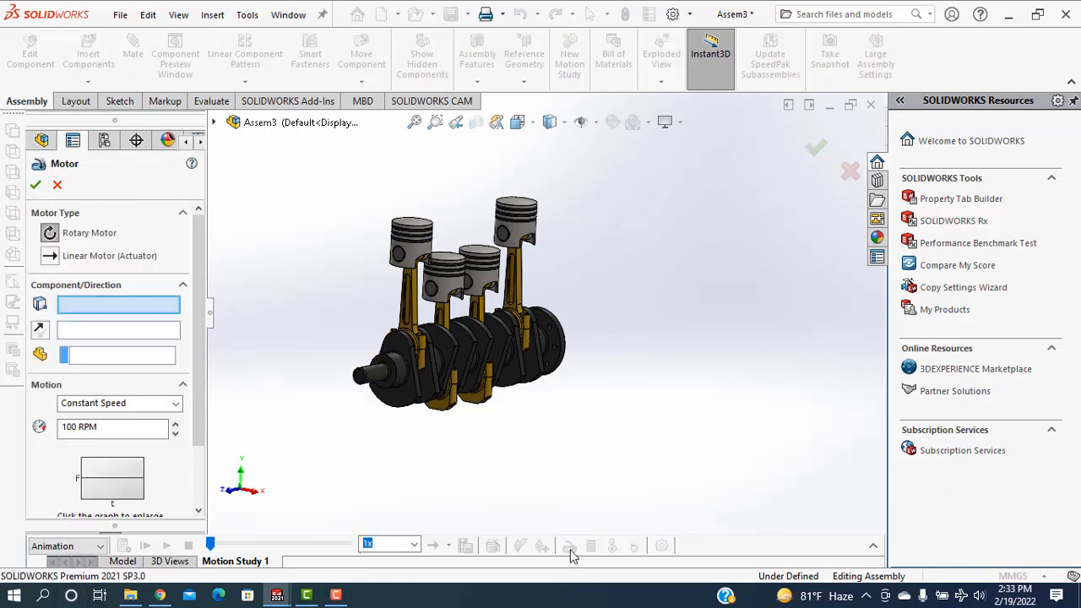
pyautogui.scroll(-3, 436, 432)
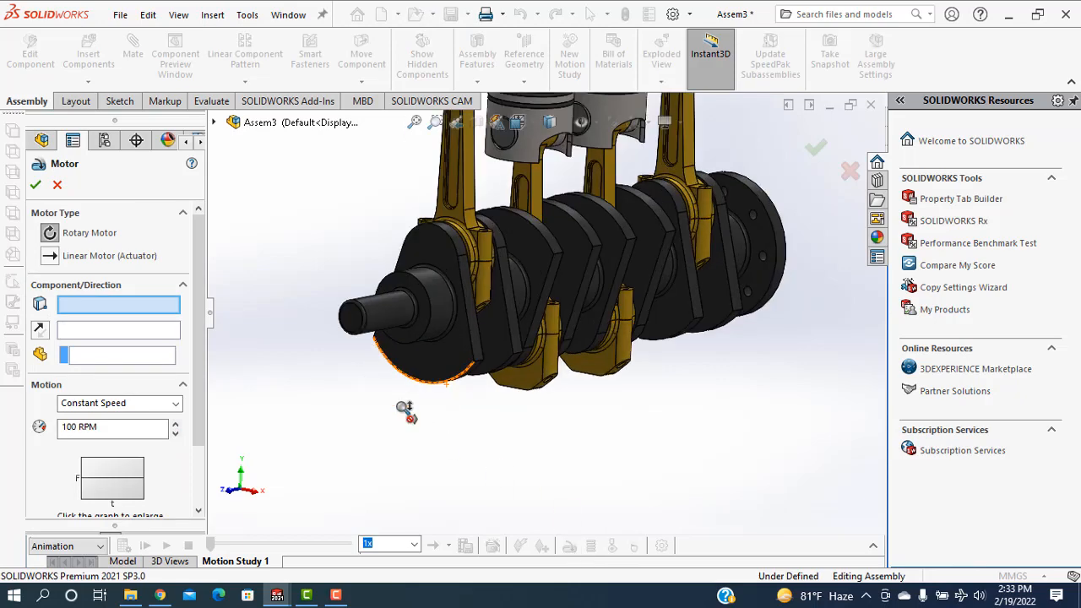
pyautogui.click(386, 319)
pyautogui.click(75, 429)
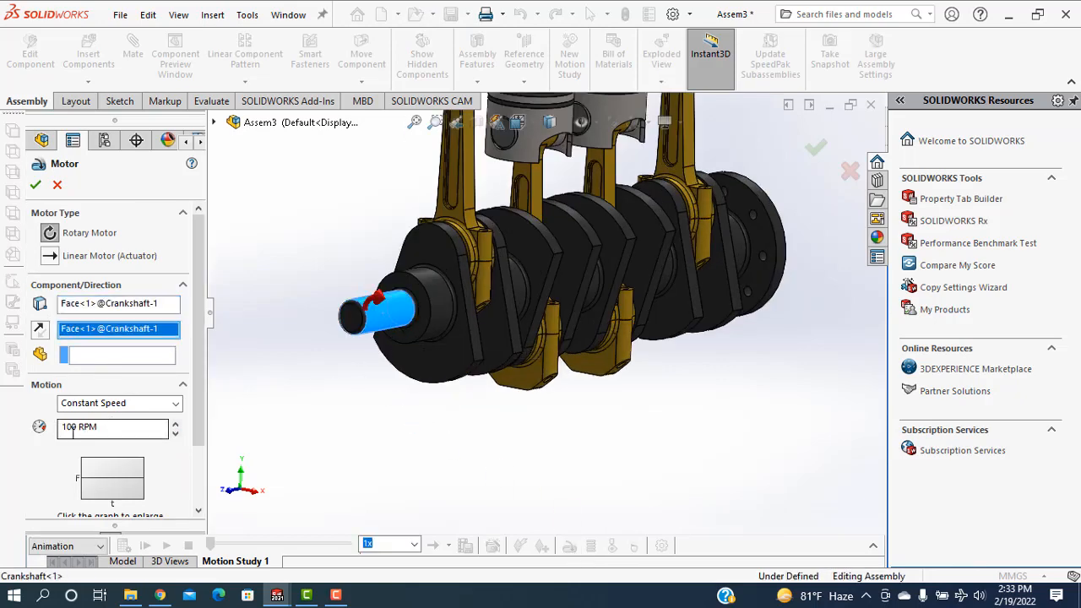
pyautogui.doubleClick(74, 428)
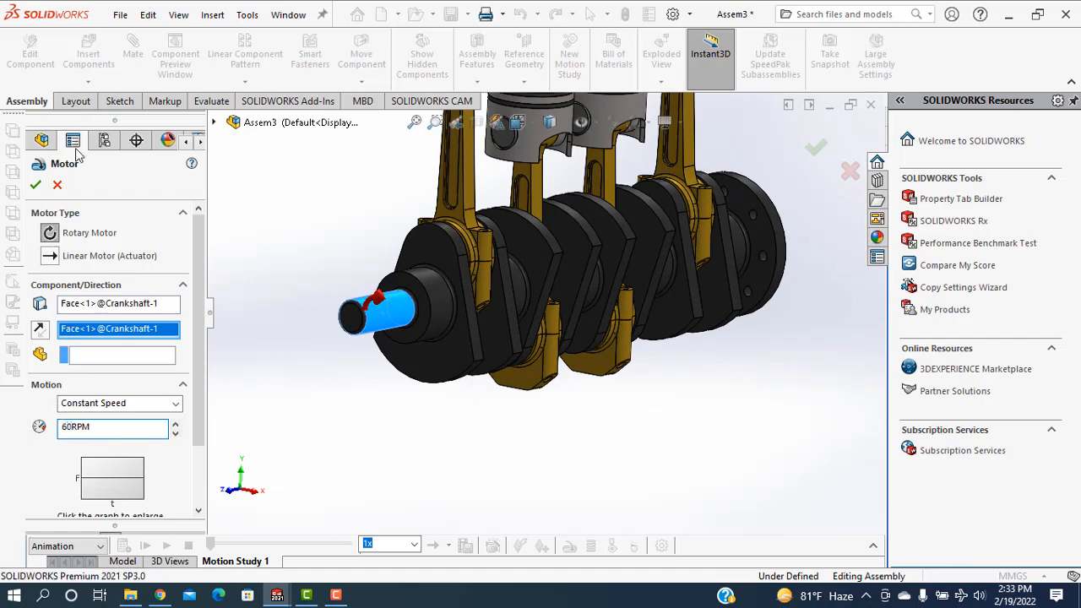
pyautogui.click(35, 186)
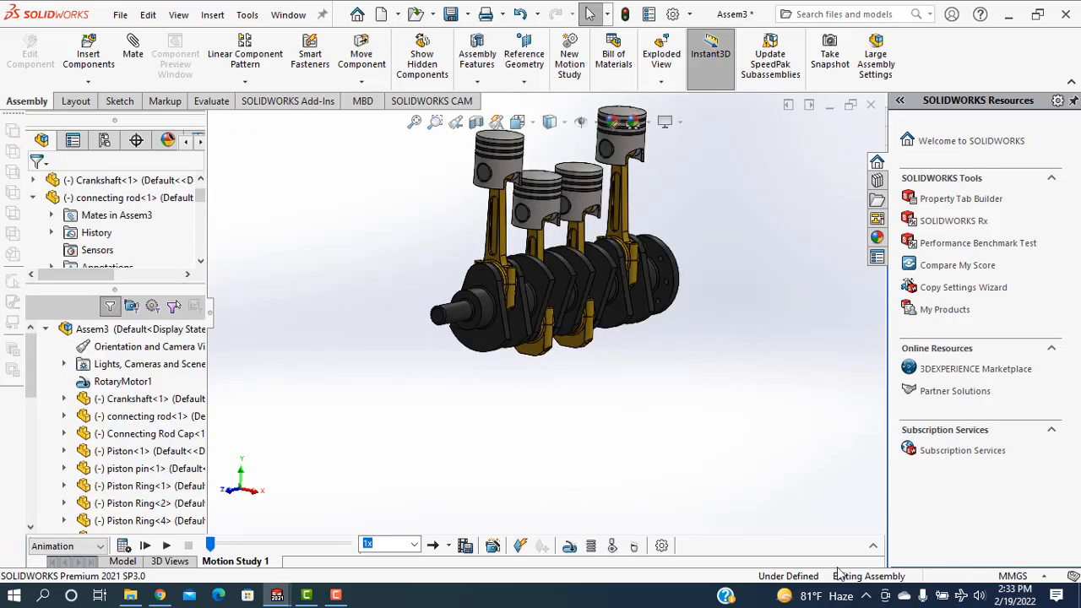
# Expand the motion study timeline and extend the animation's duration to 10 seconds
pyautogui.click(874, 547)
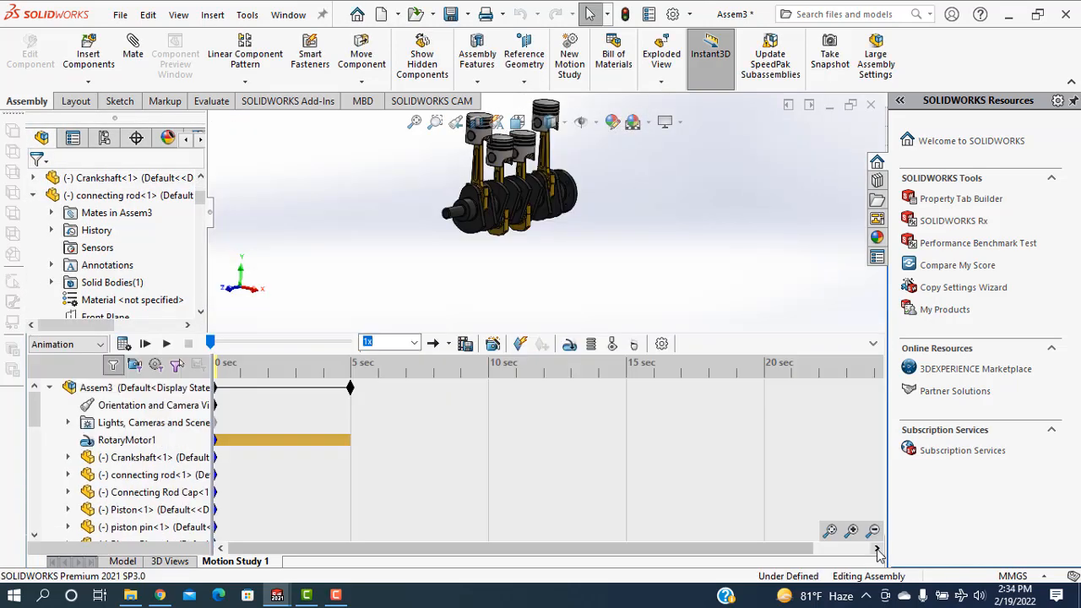
pyautogui.click(238, 387)
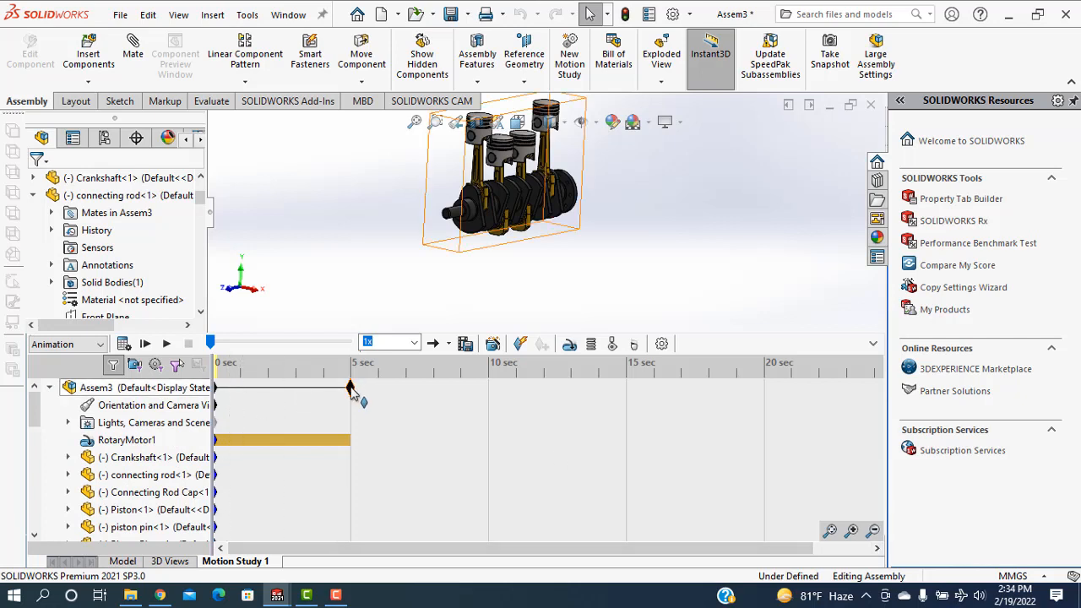
pyautogui.moveTo(351, 389); pyautogui.dragTo(488, 401)
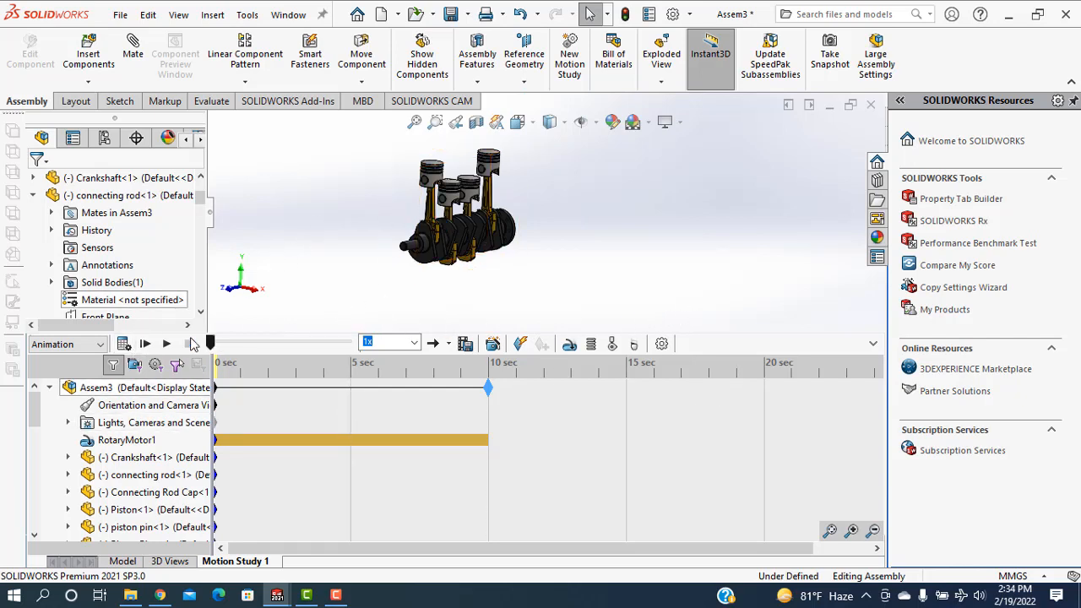
# Calculate the motion study and play the engine animation from the start
pyautogui.click(124, 345)
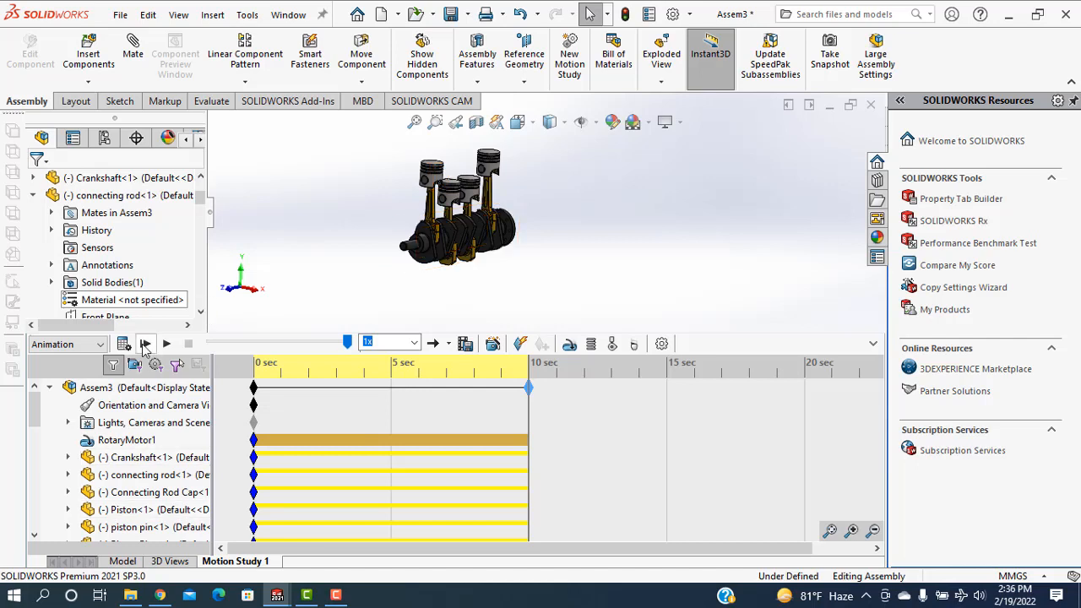
pyautogui.click(145, 344)
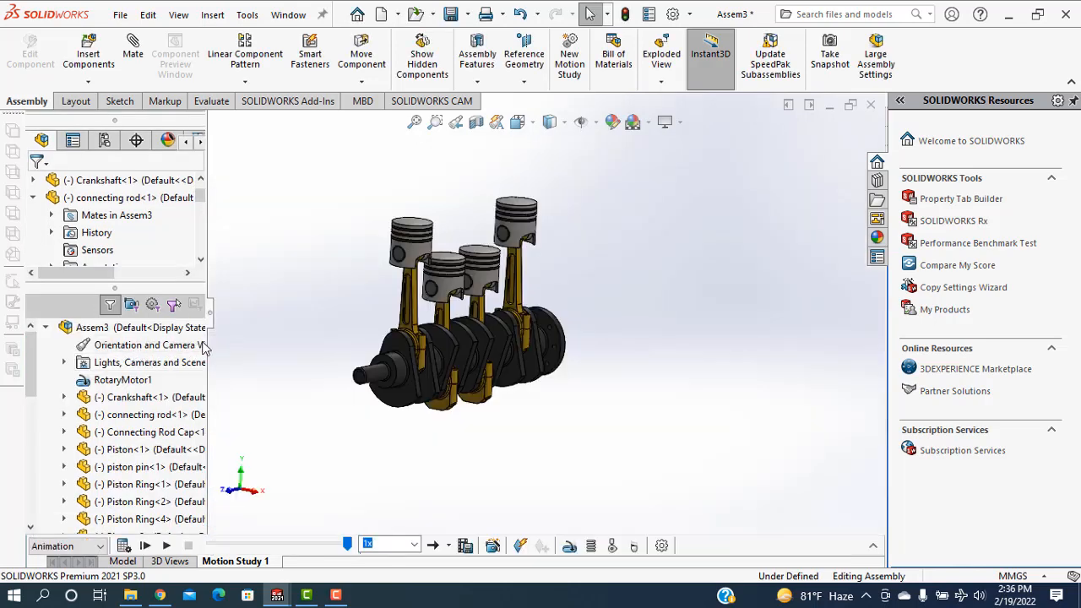
pyautogui.click(145, 547)
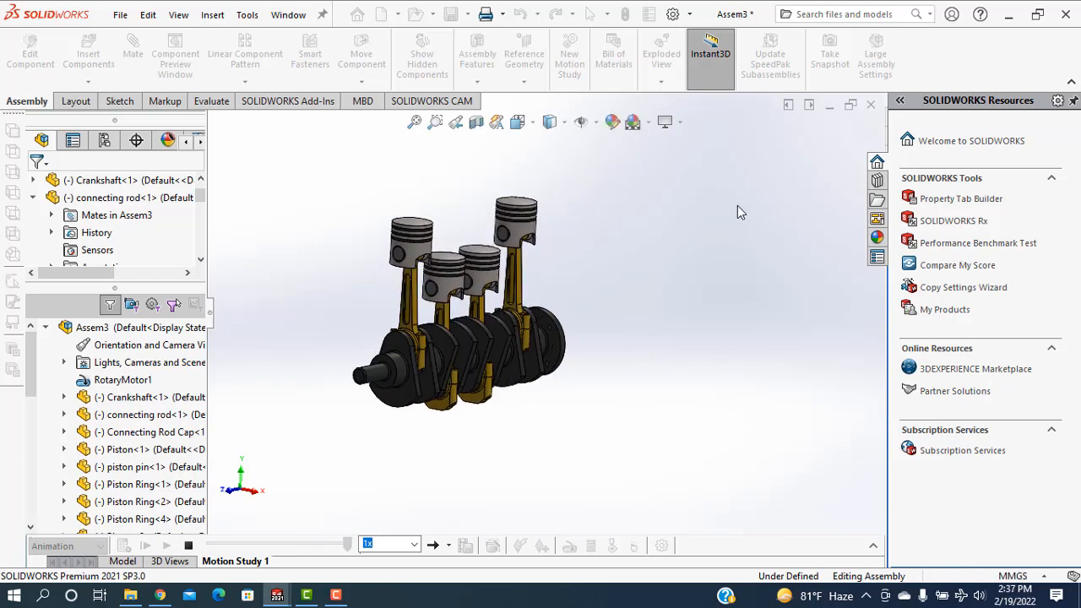
# Show the assembly shaded without edges and play the animation from the start
pyautogui.click(564, 126)
pyautogui.click(554, 167)
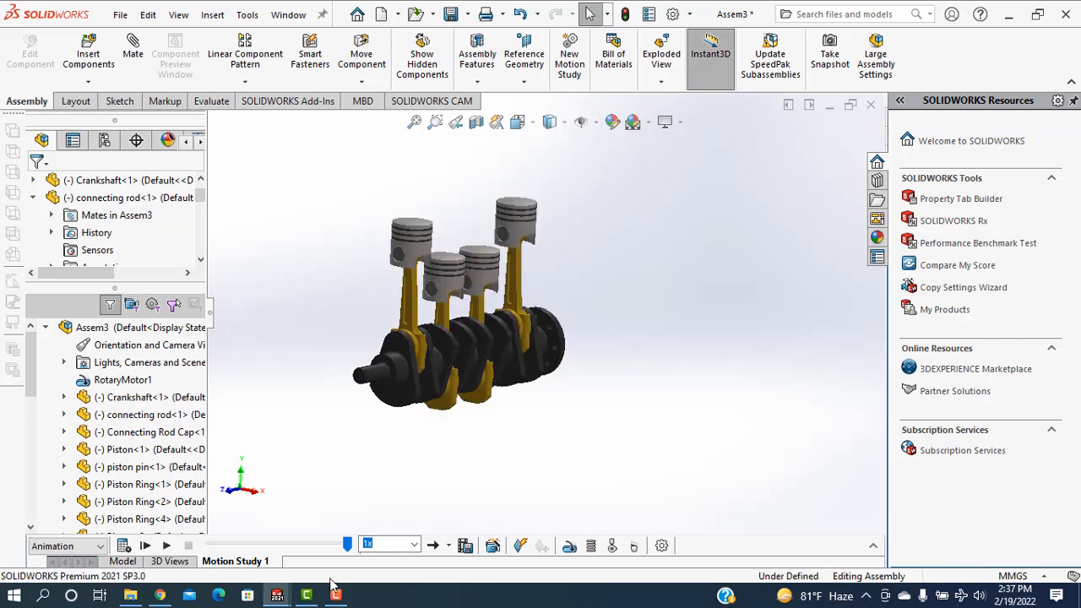
pyautogui.click(145, 546)
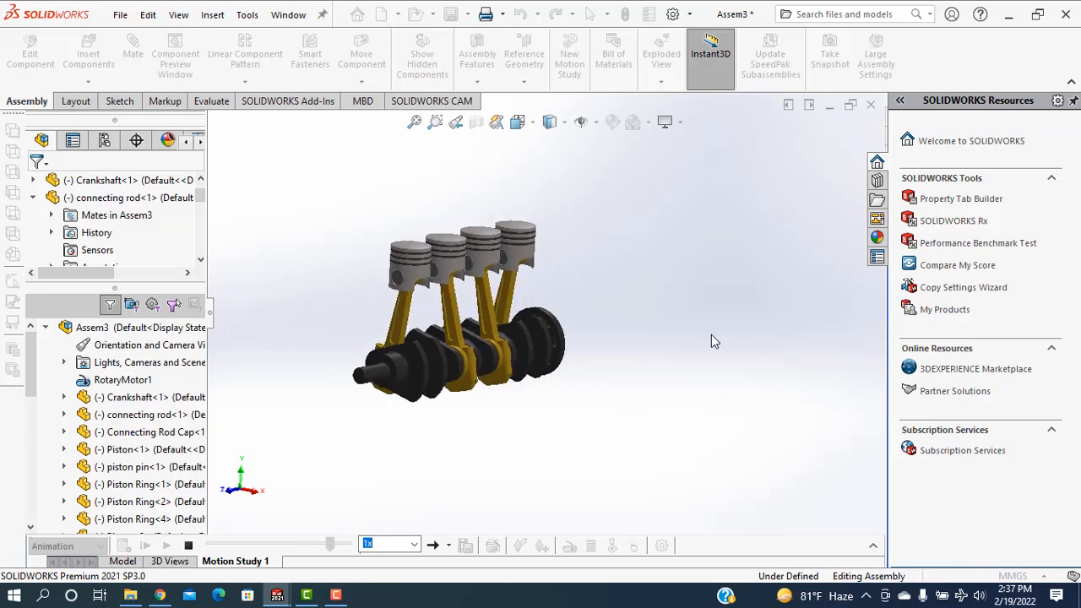
# Set the display style to Hidden Lines Visible and play the animation from the start
pyautogui.click(559, 122)
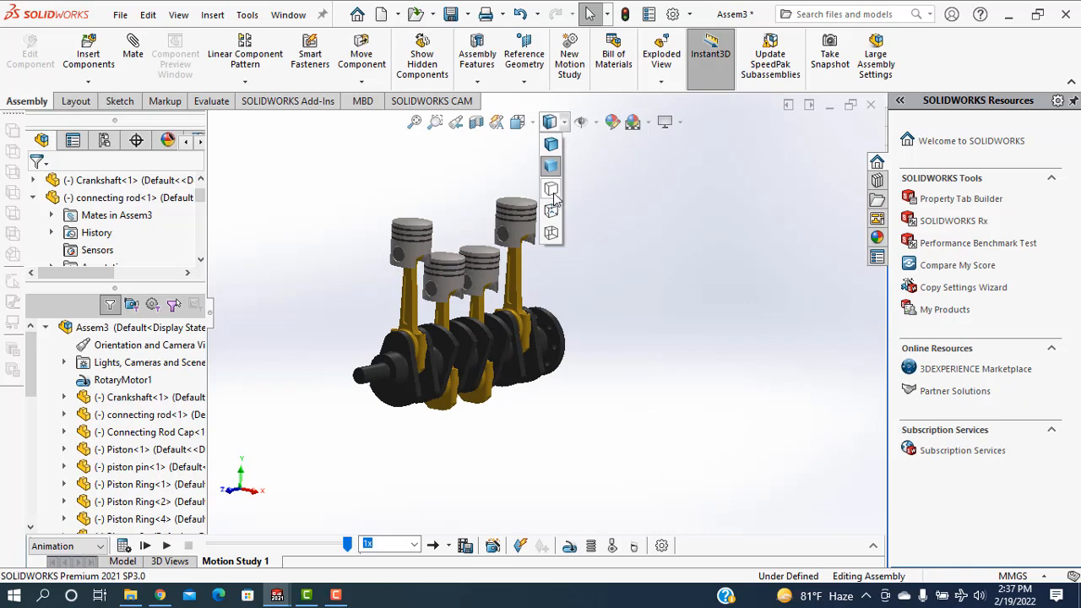
pyautogui.click(553, 192)
pyautogui.click(560, 124)
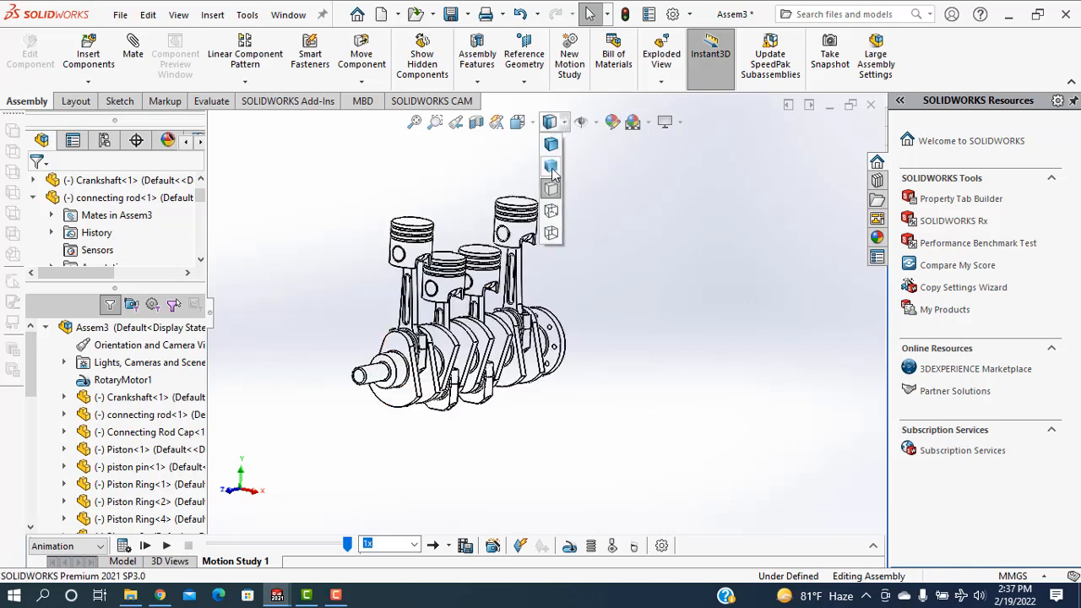
pyautogui.click(554, 213)
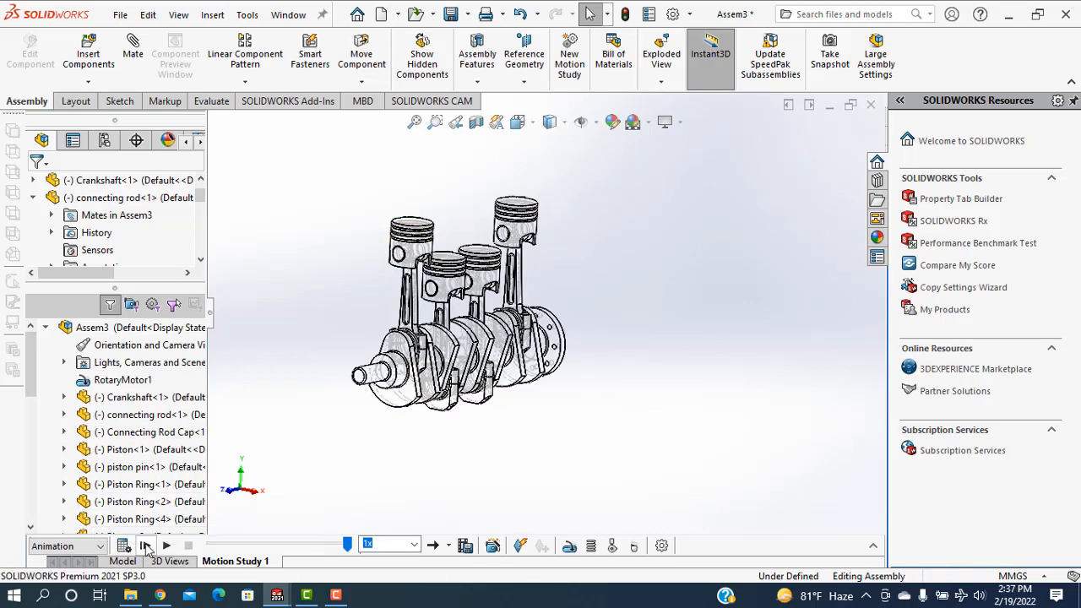
pyautogui.click(145, 546)
pyautogui.moveTo(336, 597)
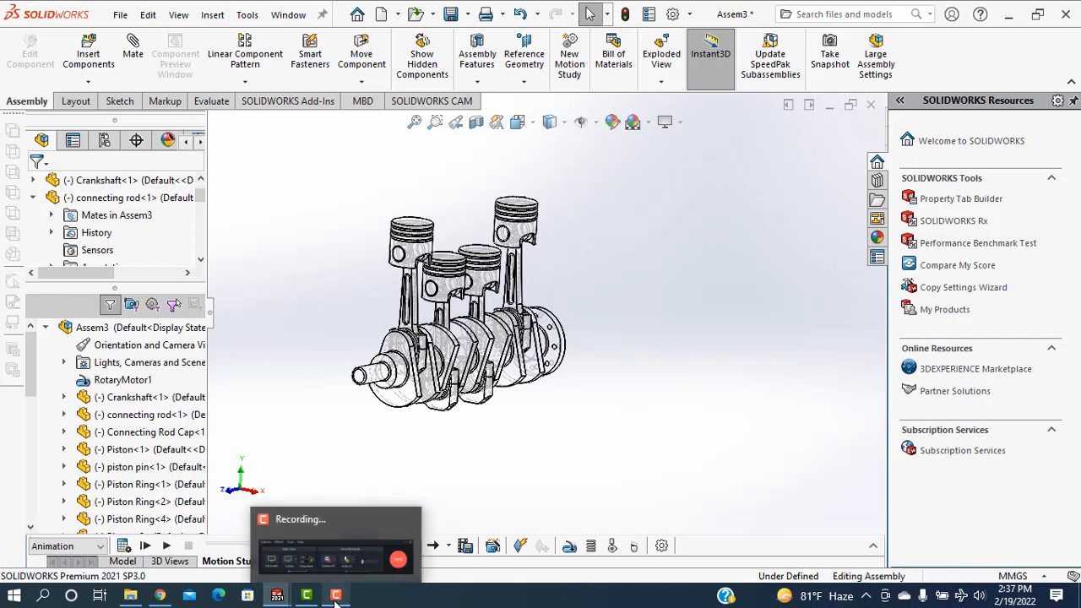